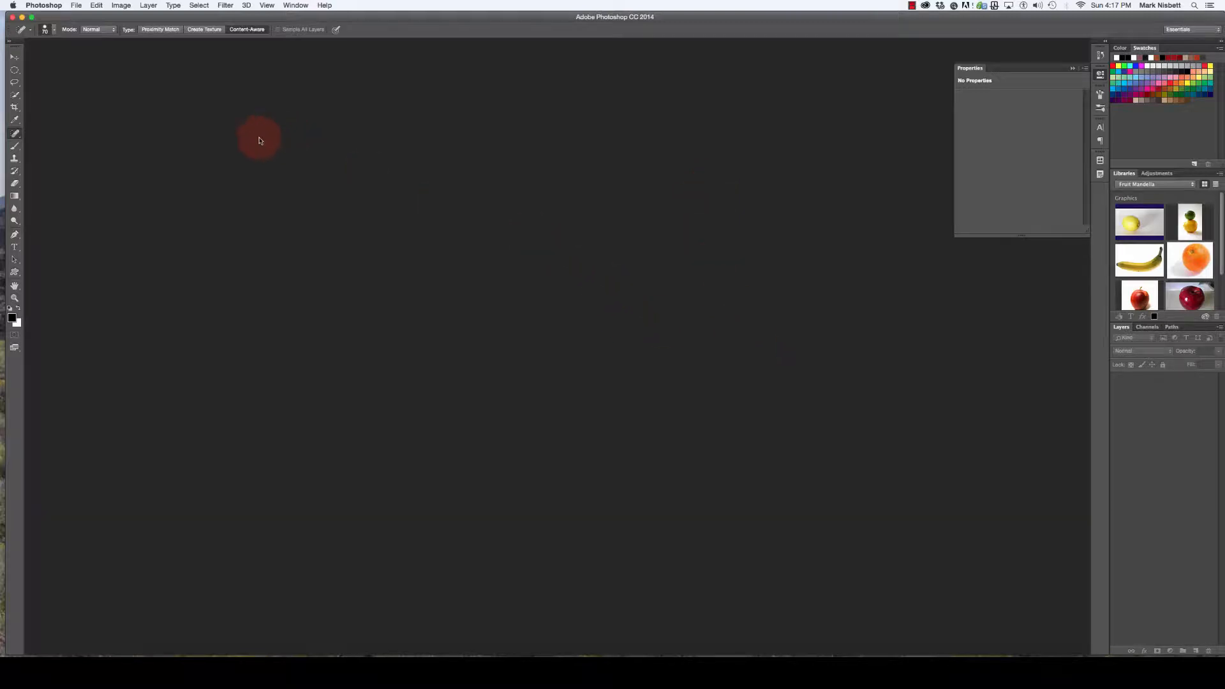
Step: Open the house photo Elvie2.jpg from the Construction folder in Adobe Bridge and show it in Photoshop at 100%
{"action": "left_click", "coordinate": [32, 18]}
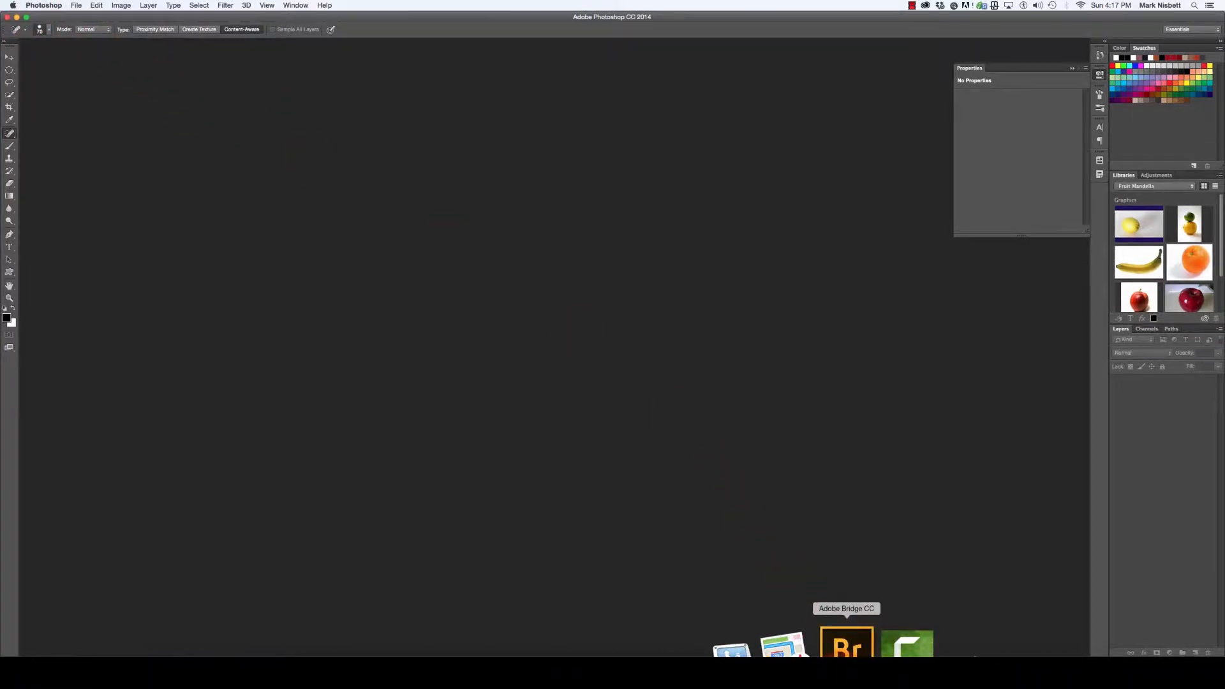
{"action": "left_click", "coordinate": [842, 647]}
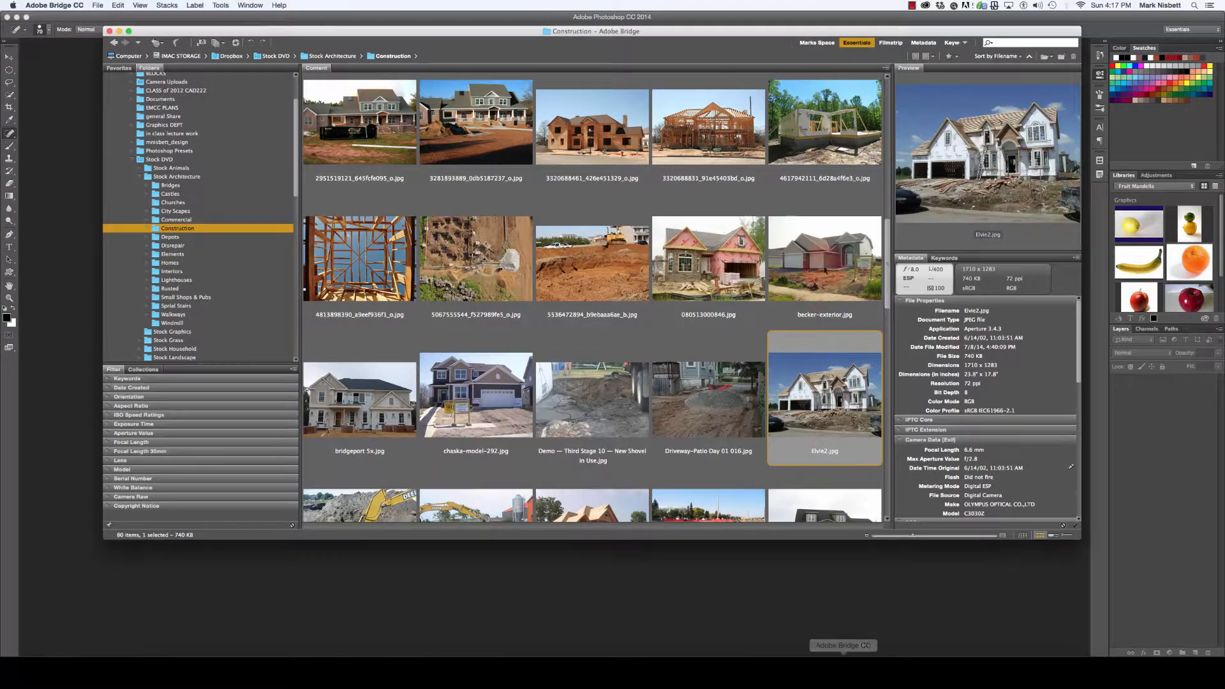
{"action": "right_click", "coordinate": [834, 390]}
{"action": "left_click", "coordinate": [852, 395]}
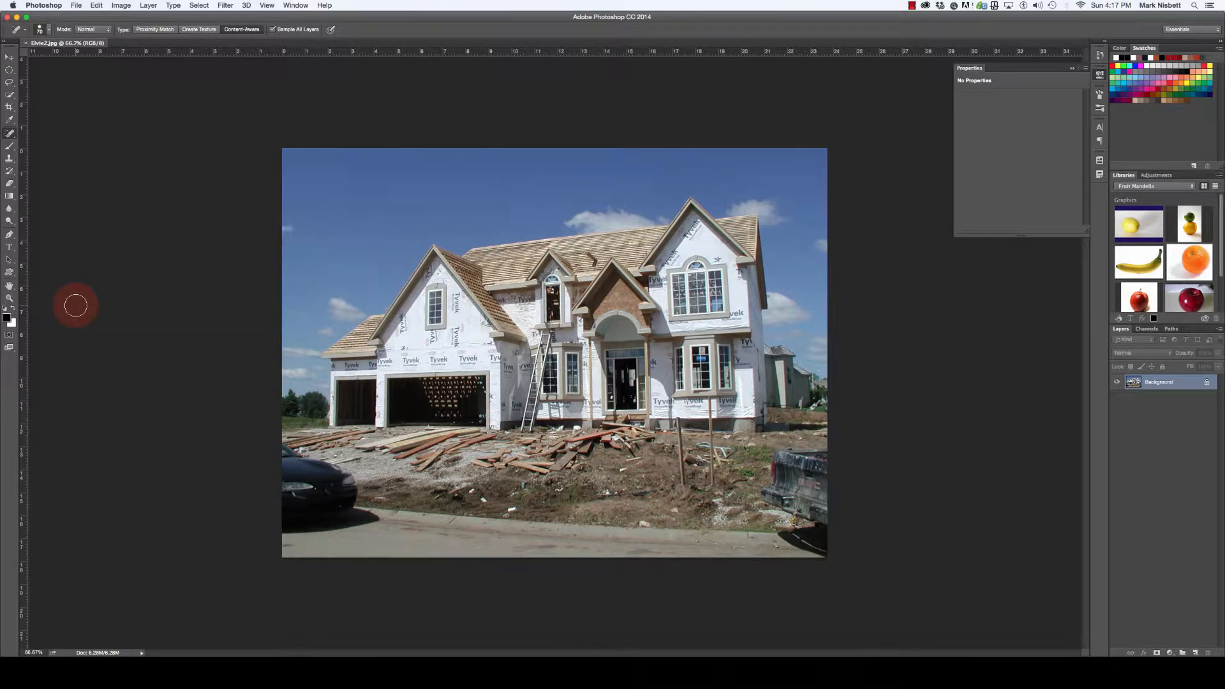
{"action": "left_click", "coordinate": [10, 298]}
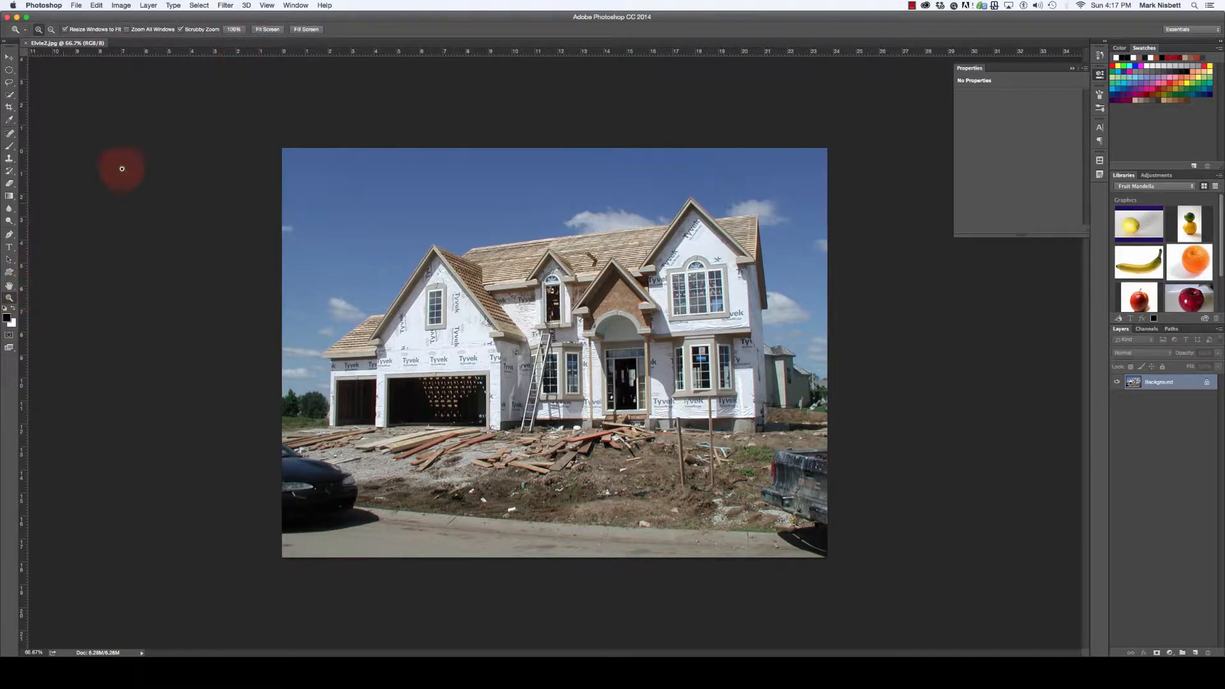
{"action": "left_click", "coordinate": [239, 33]}
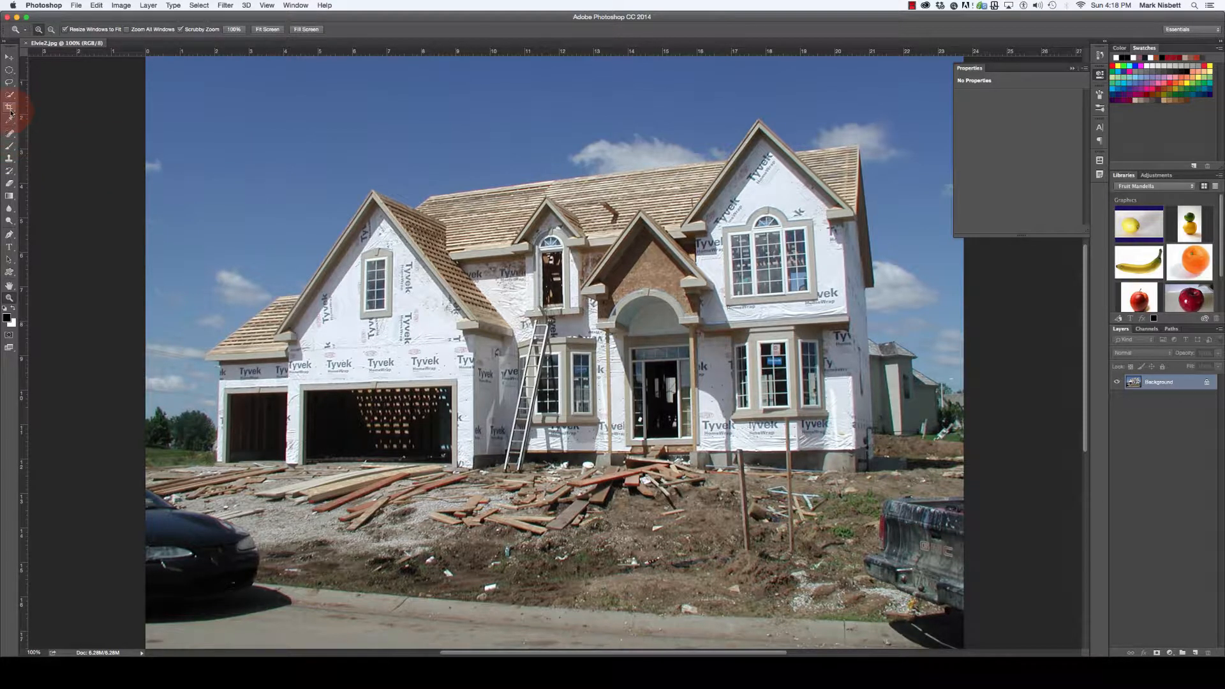
Step: Select the blue sky above the house with the Magic Wand tool, using a 3 by 3 Average sample size and Contiguous off
{"action": "left_click_drag", "start_coordinate": [10, 94], "coordinate": [63, 96]}
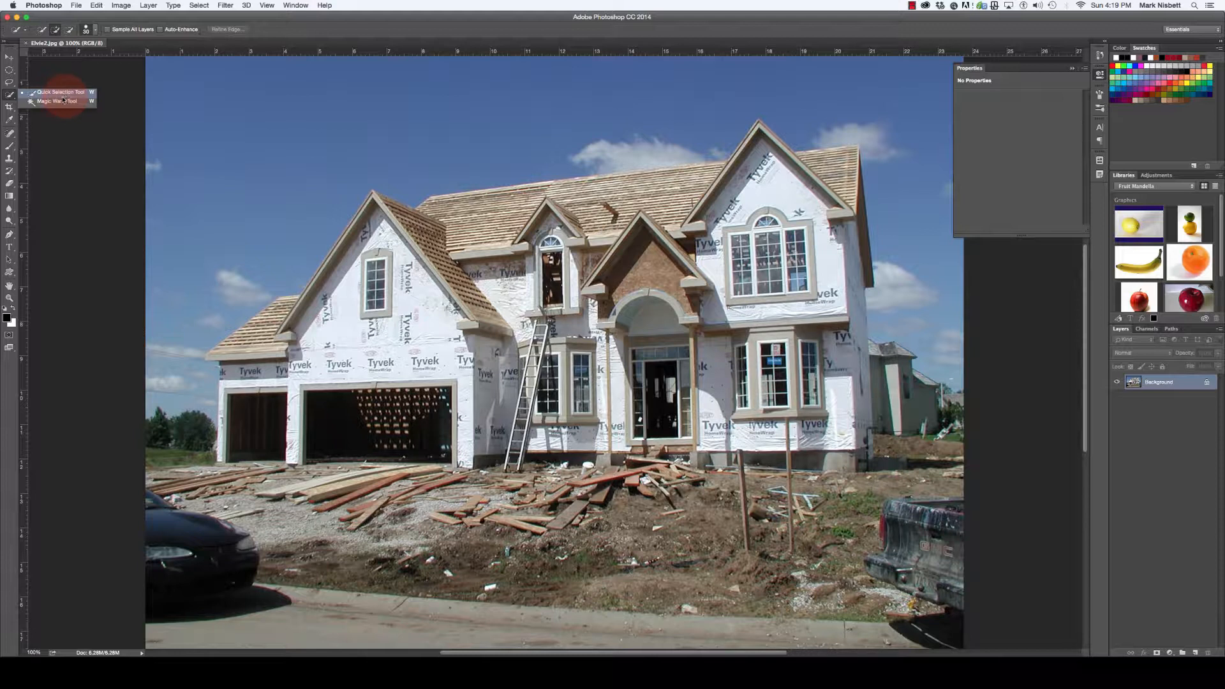
{"action": "left_click", "coordinate": [61, 101]}
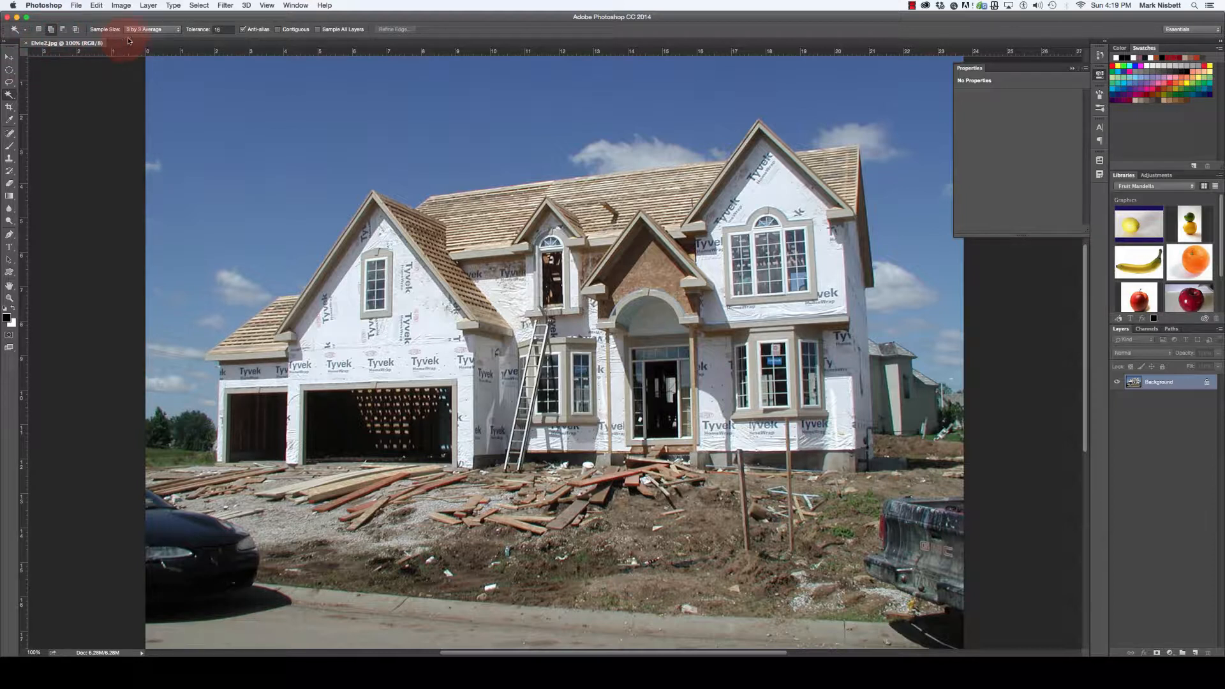
{"action": "left_click", "coordinate": [162, 30]}
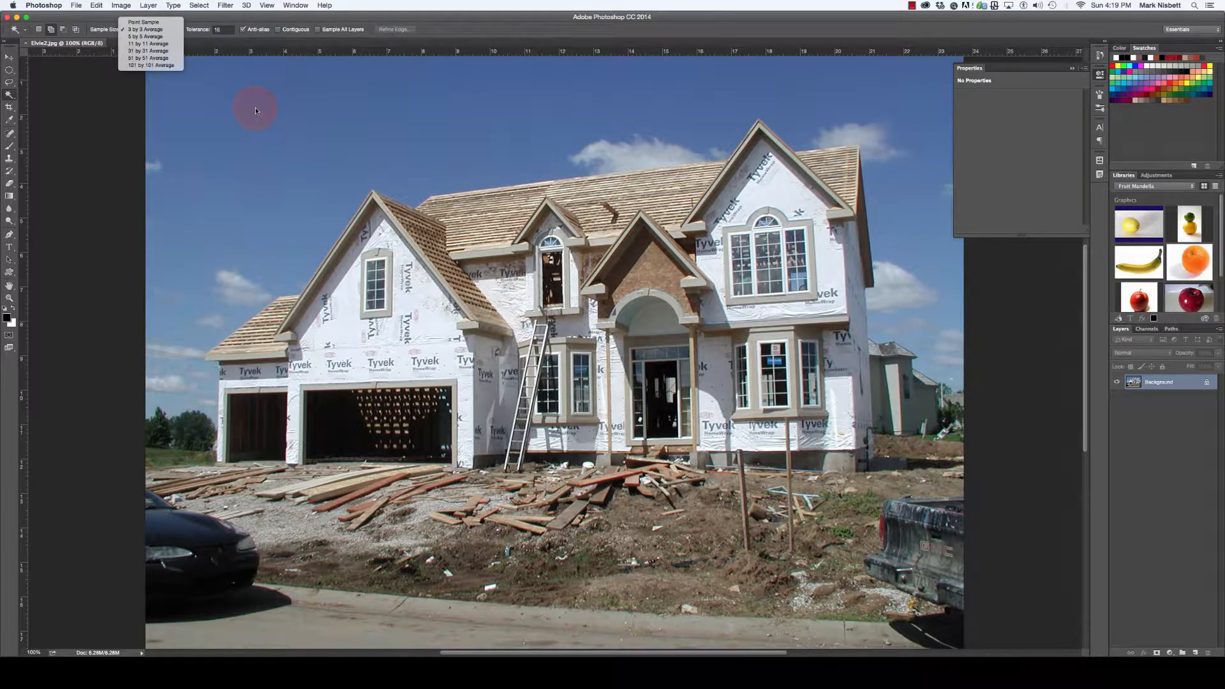
{"action": "left_click", "coordinate": [223, 28]}
{"action": "double_click", "coordinate": [225, 28]}
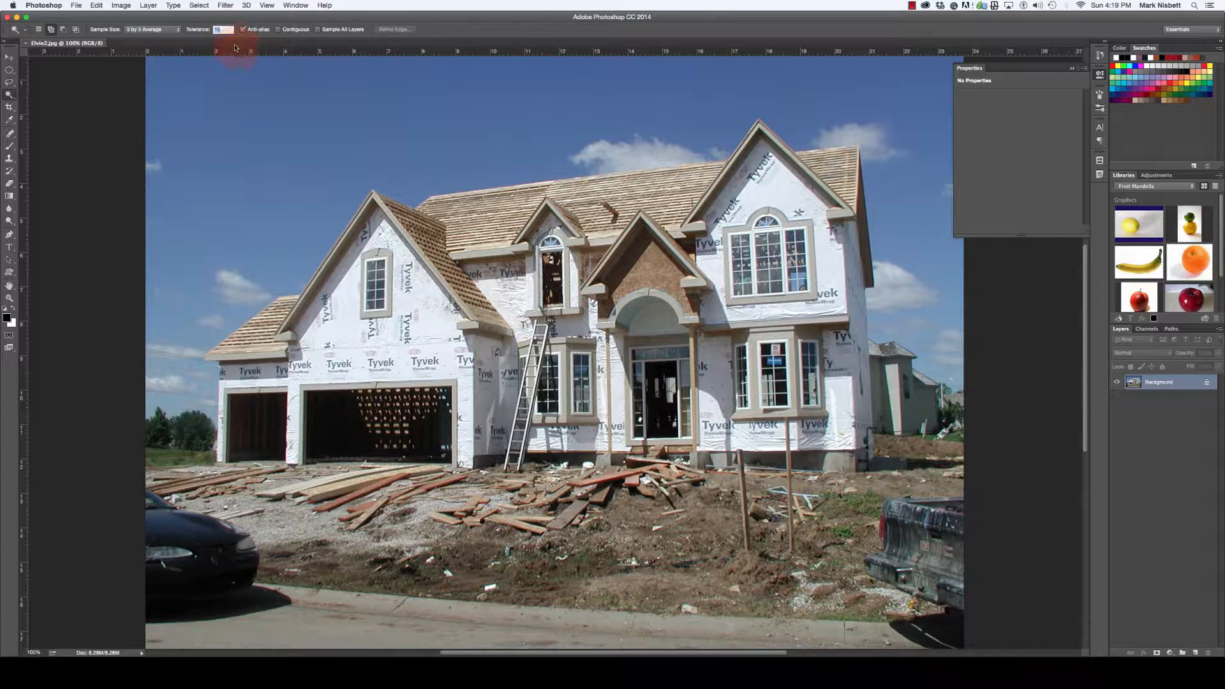
{"action": "left_click", "coordinate": [303, 129]}
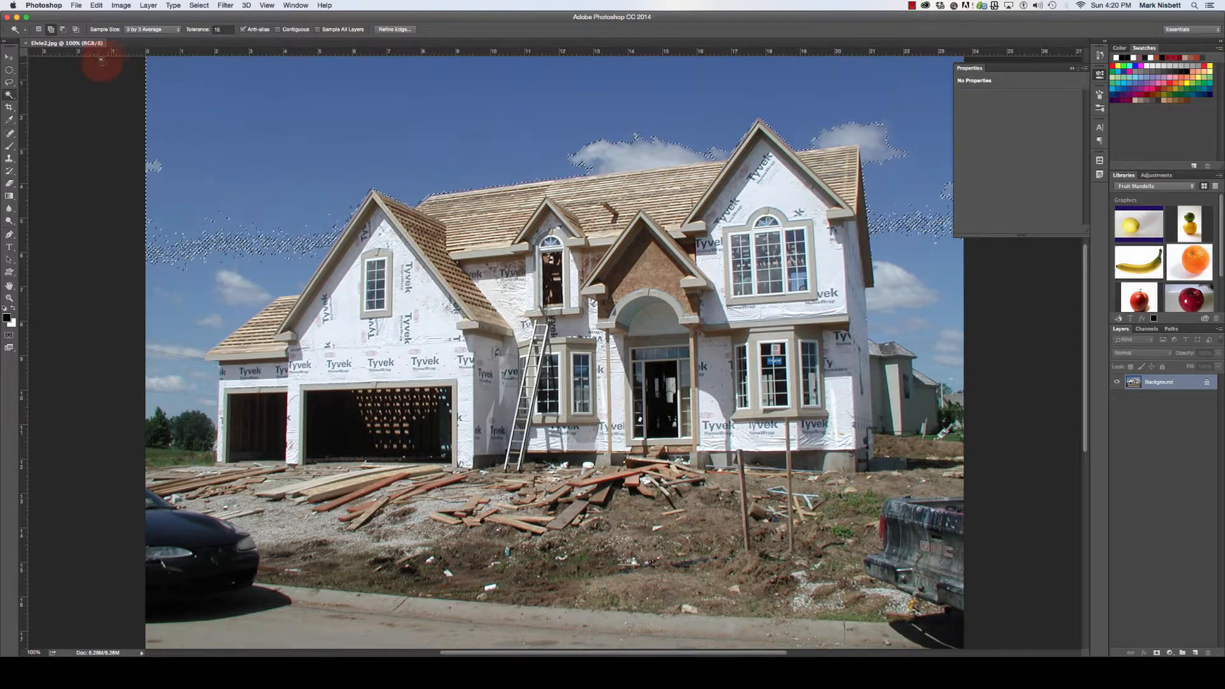
Step: Add the white clouds and similarly coloured areas across the photo to the selection, and deselect everything
{"action": "left_click", "coordinate": [50, 30]}
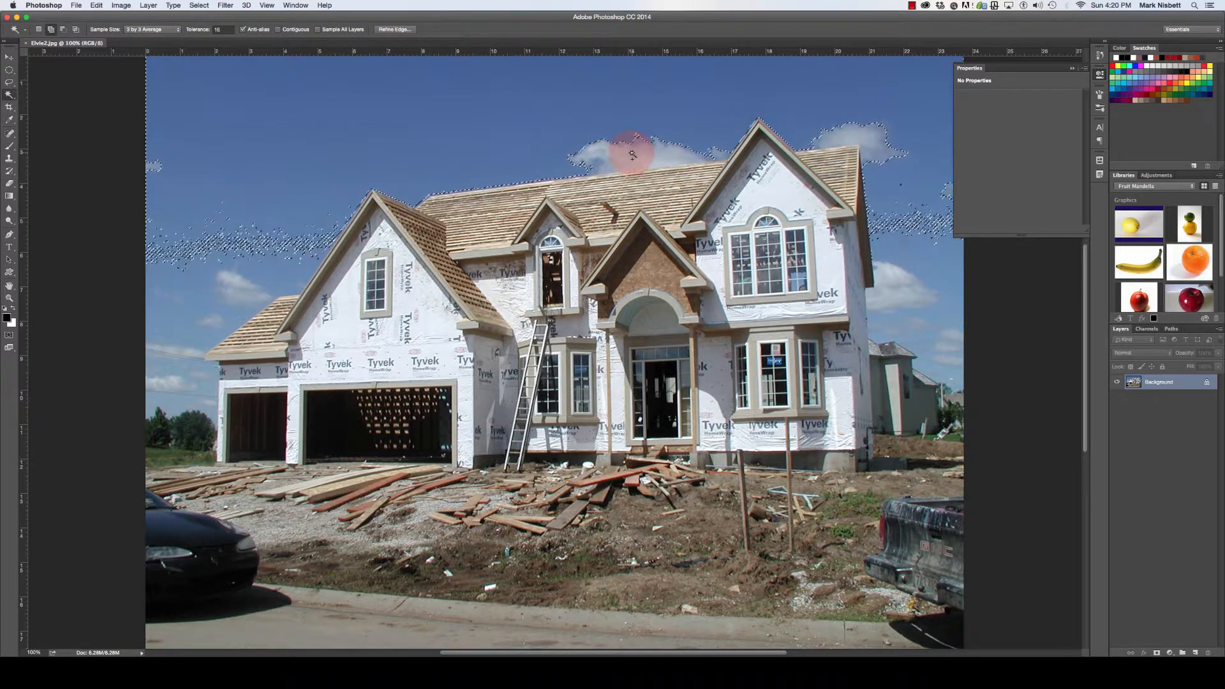
{"action": "left_click", "coordinate": [756, 146]}
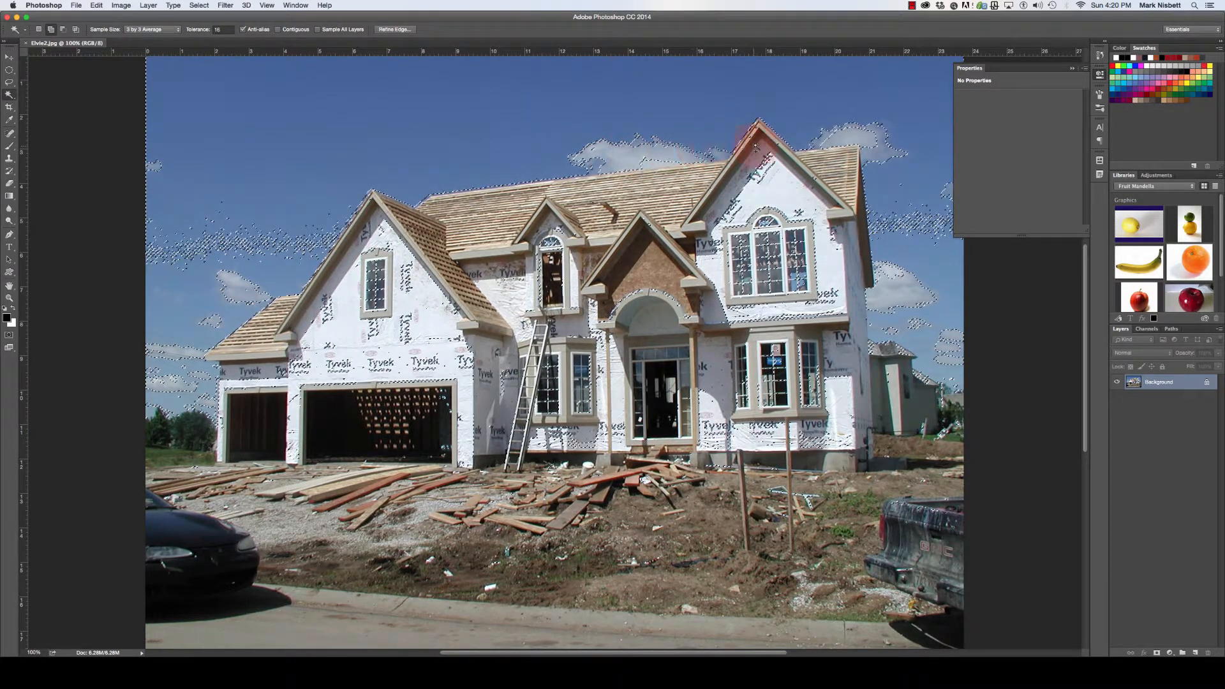
{"action": "left_click", "coordinate": [768, 320]}
{"action": "left_click", "coordinate": [643, 382]}
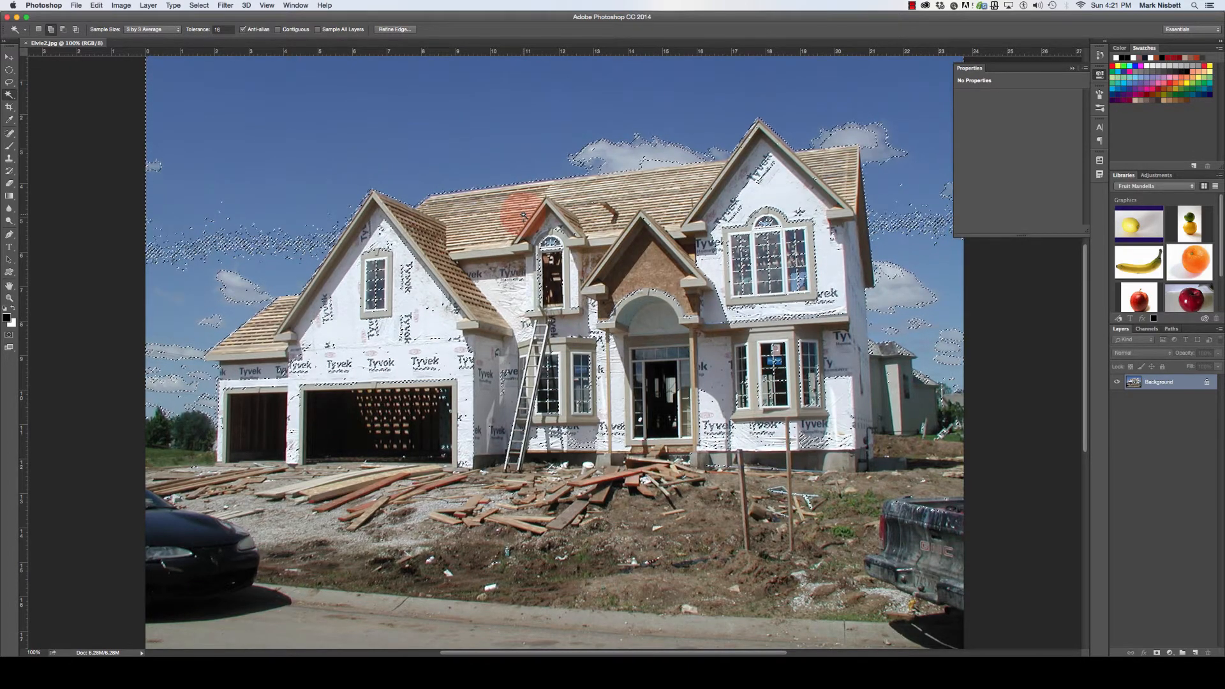
{"action": "key", "text": "super+d"}
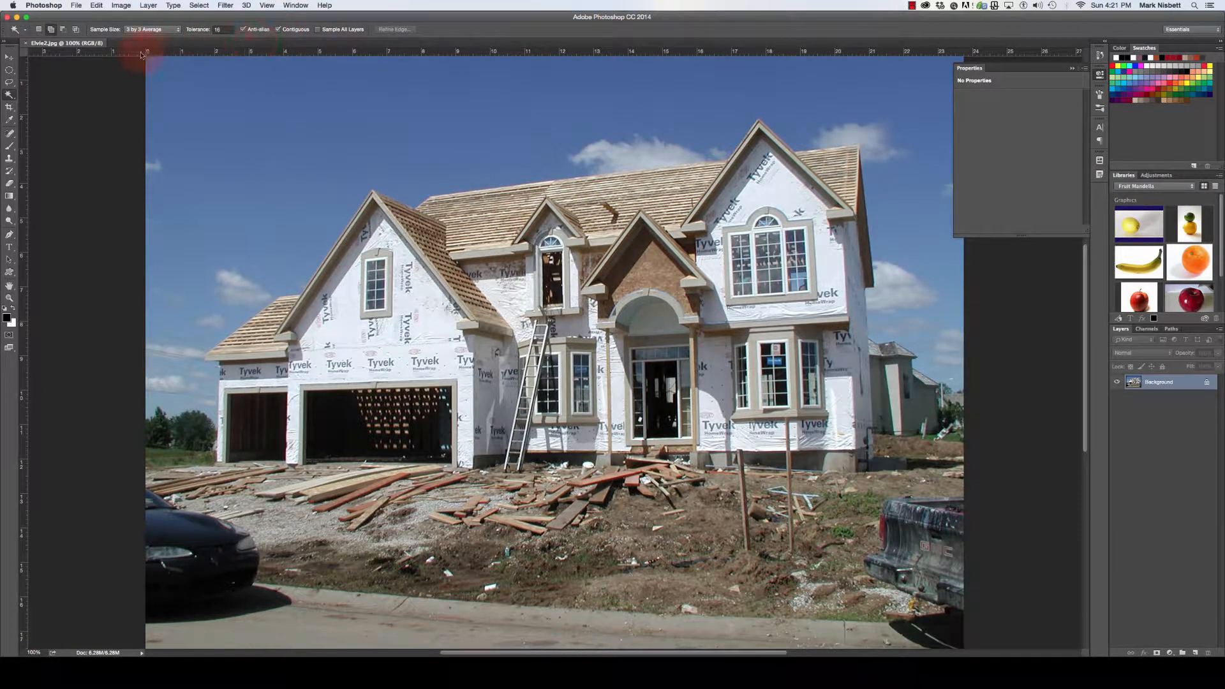
Step: Select the sky and its clouds with the Magic Wand limited to contiguous pixels, and clear the selection
{"action": "left_click", "coordinate": [419, 112]}
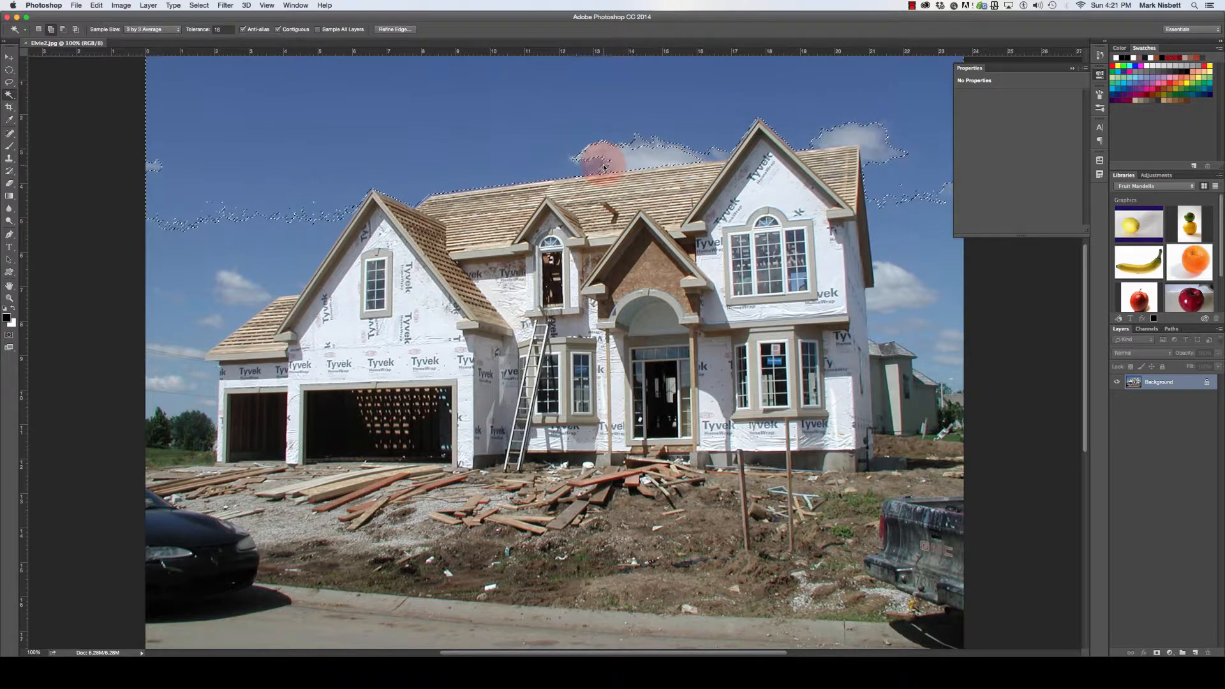
{"action": "left_click", "coordinate": [639, 138]}
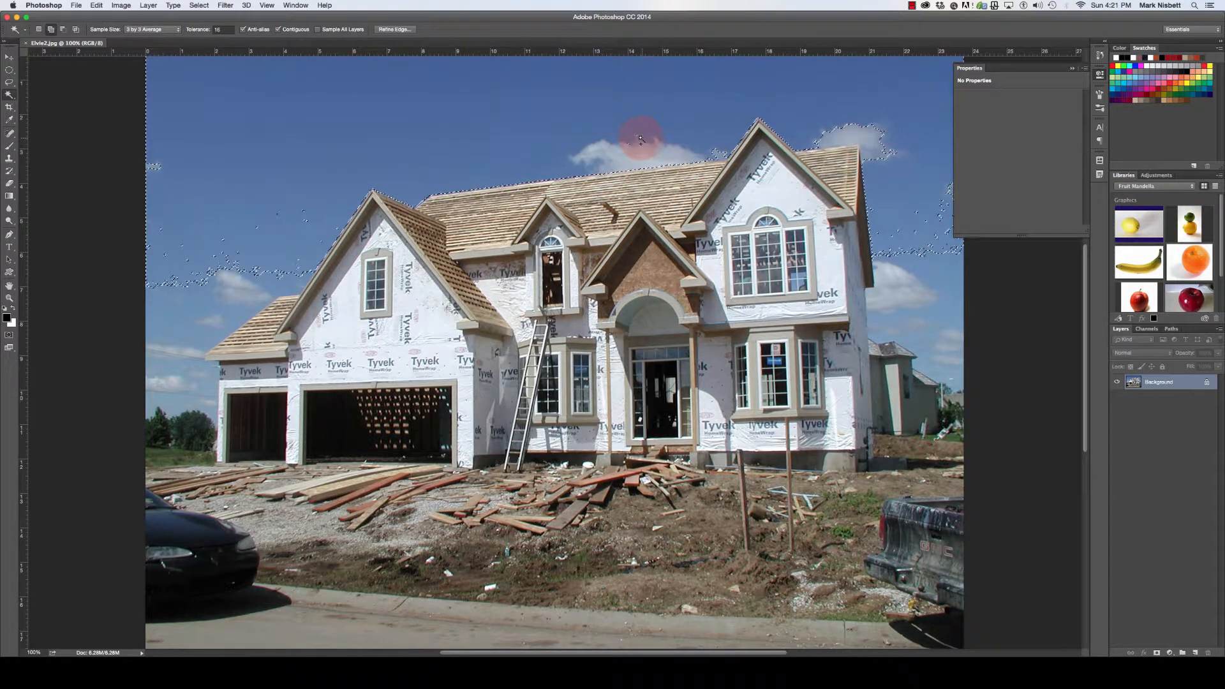
{"action": "left_click", "coordinate": [636, 135]}
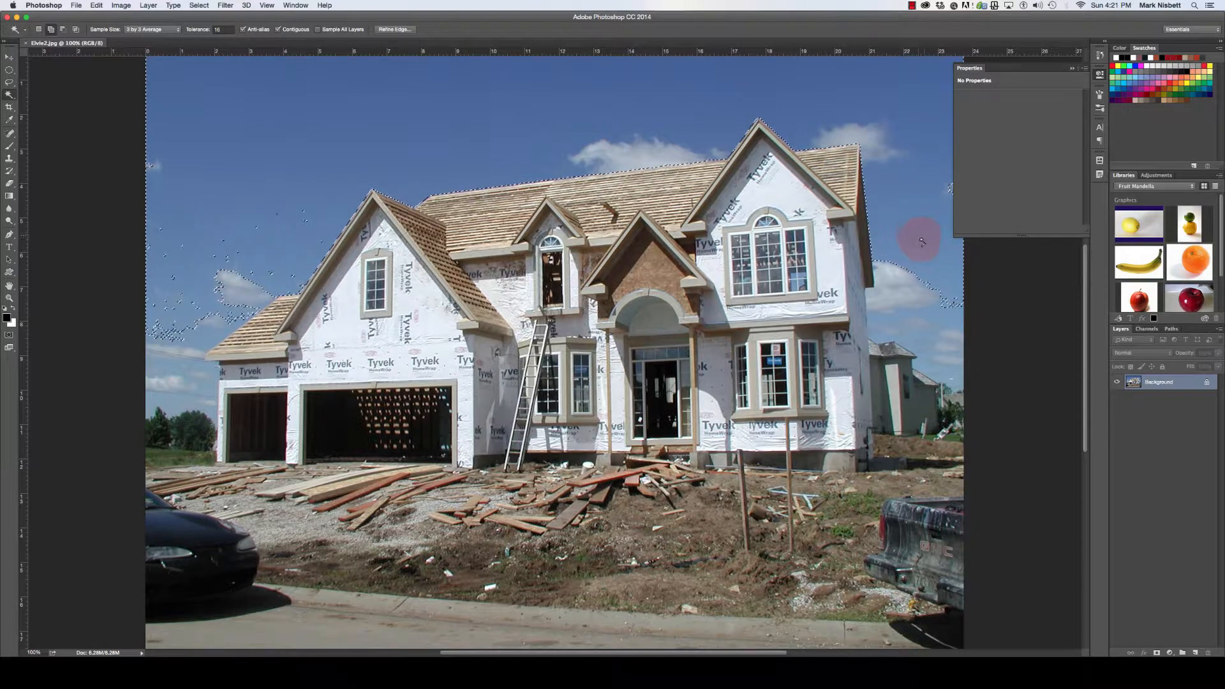
{"action": "left_click", "coordinate": [921, 291]}
{"action": "left_click", "coordinate": [950, 353]}
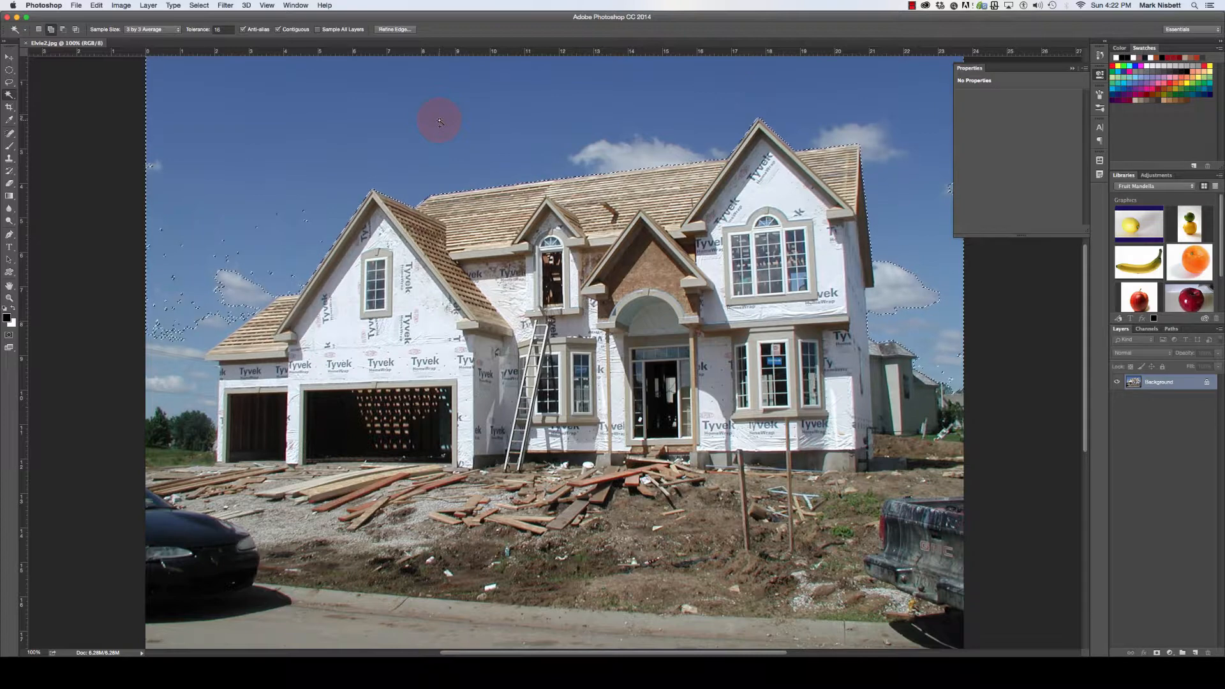
{"action": "key", "text": "ctrl+d"}
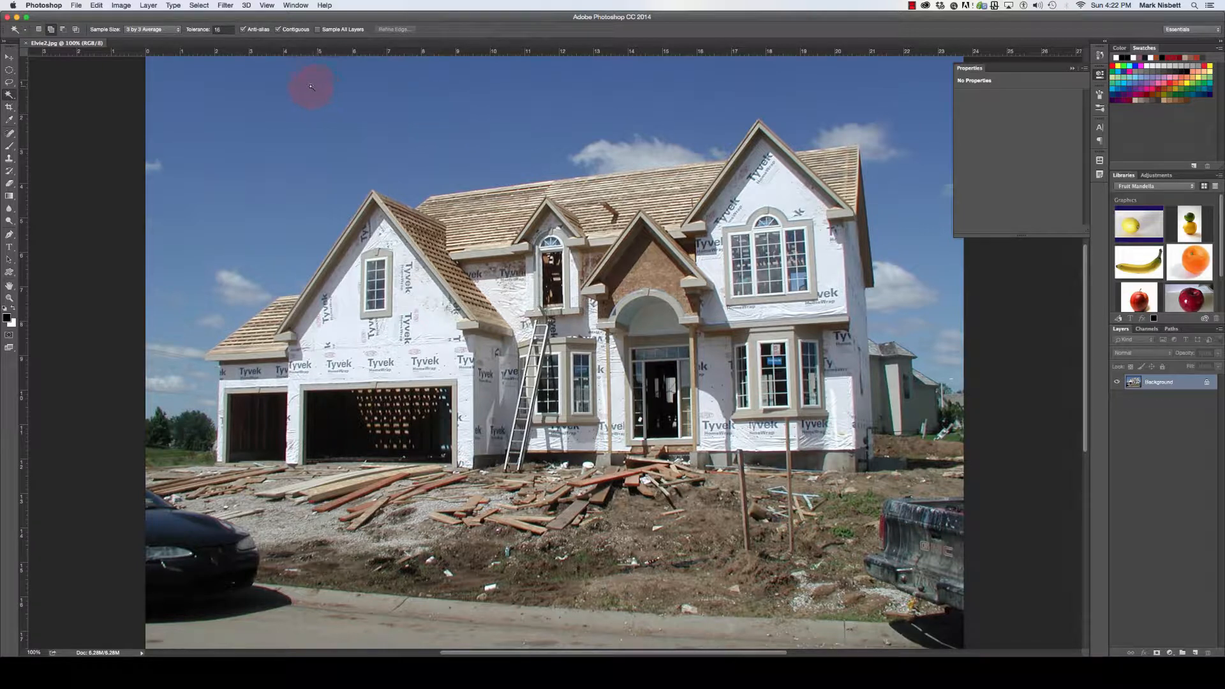
Step: Try the Magic Wand with a tolerance of 32 on the sky and the clouds above the roof, and deselect
{"action": "left_click", "coordinate": [223, 30]}
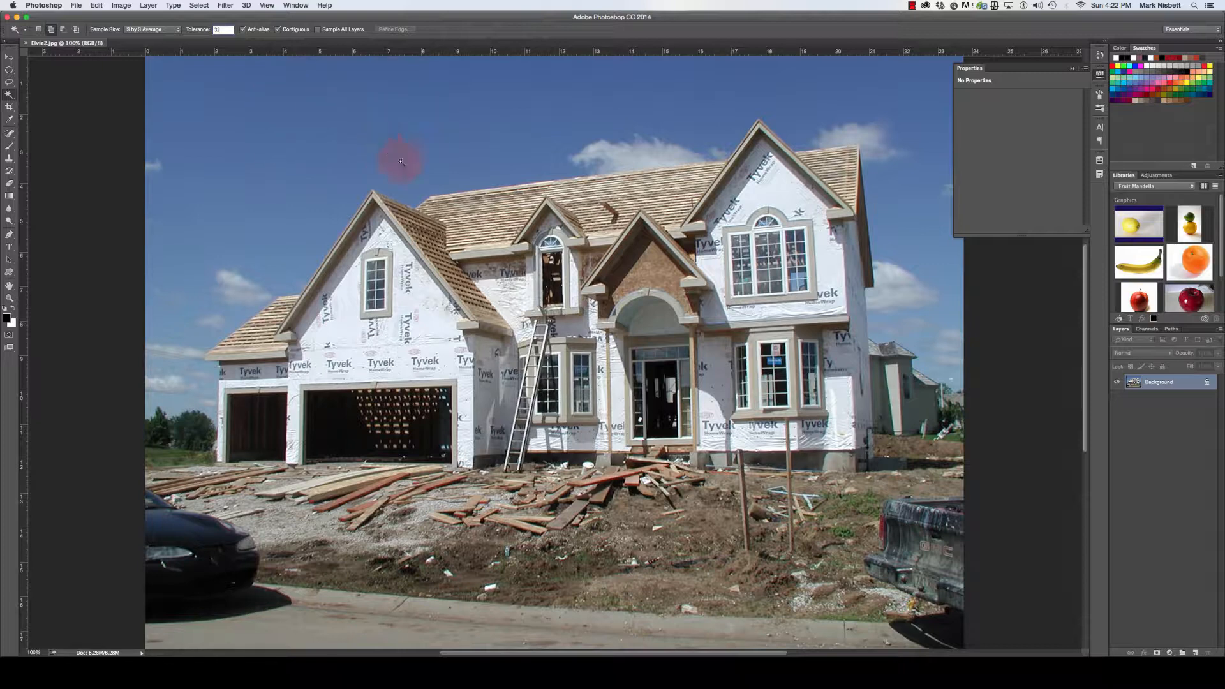
{"action": "type", "text": "32"}
{"action": "left_click", "coordinate": [340, 129]}
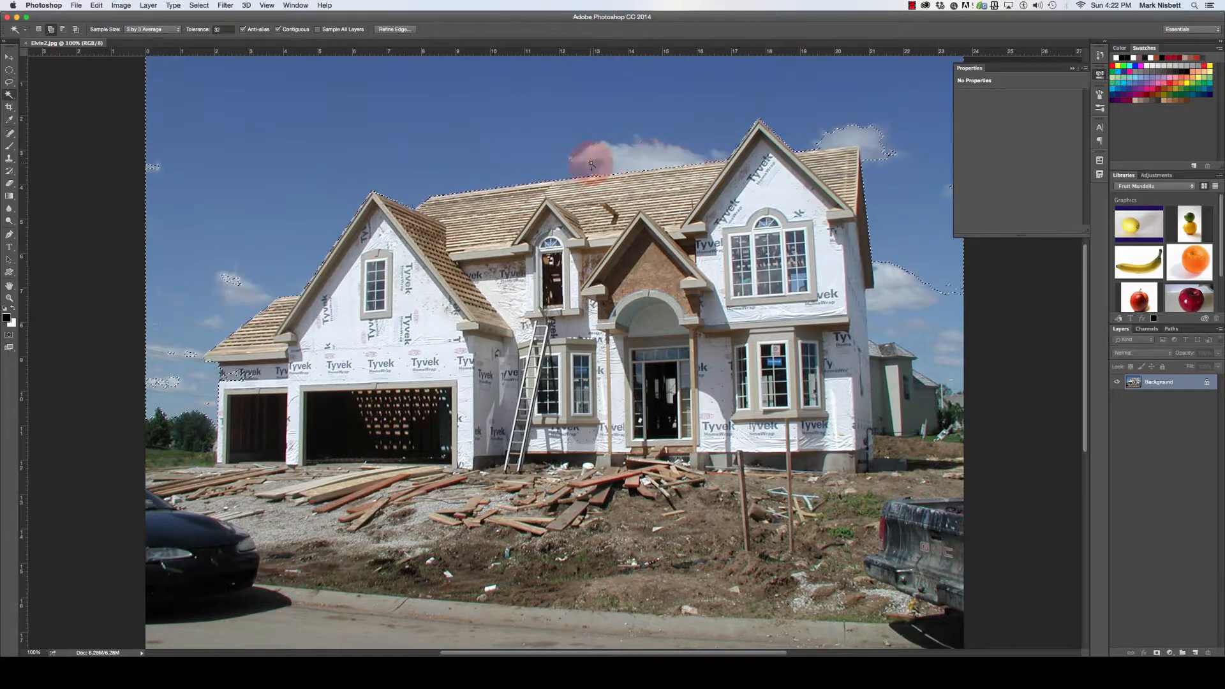
{"action": "left_click", "coordinate": [705, 141]}
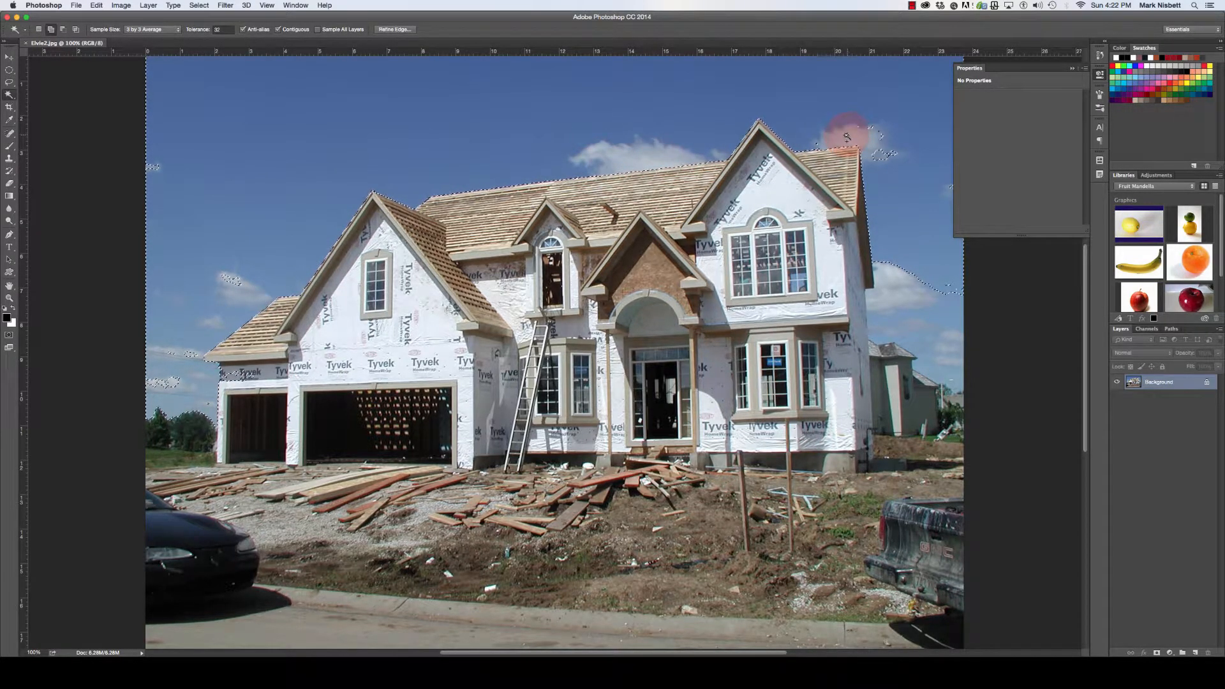
{"action": "left_click", "coordinate": [878, 147]}
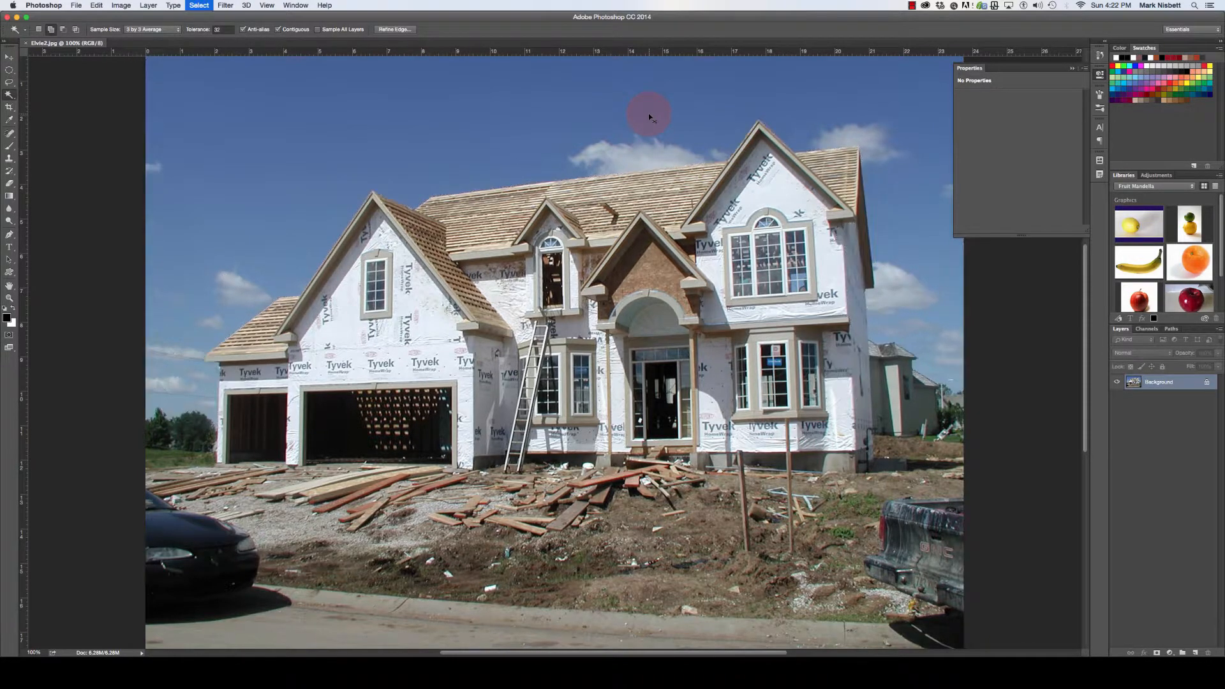
{"action": "key", "text": "super+d"}
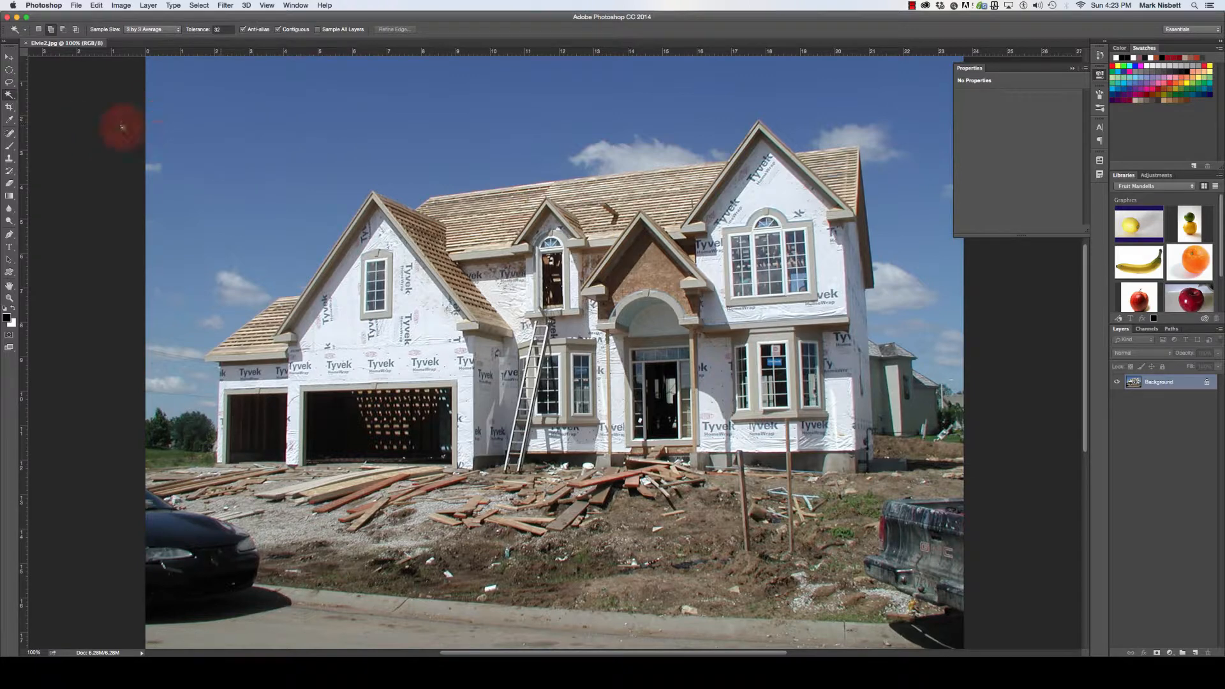
Step: Switch to the Quick Selection tool in add-to-selection mode
{"action": "left_click", "coordinate": [9, 95]}
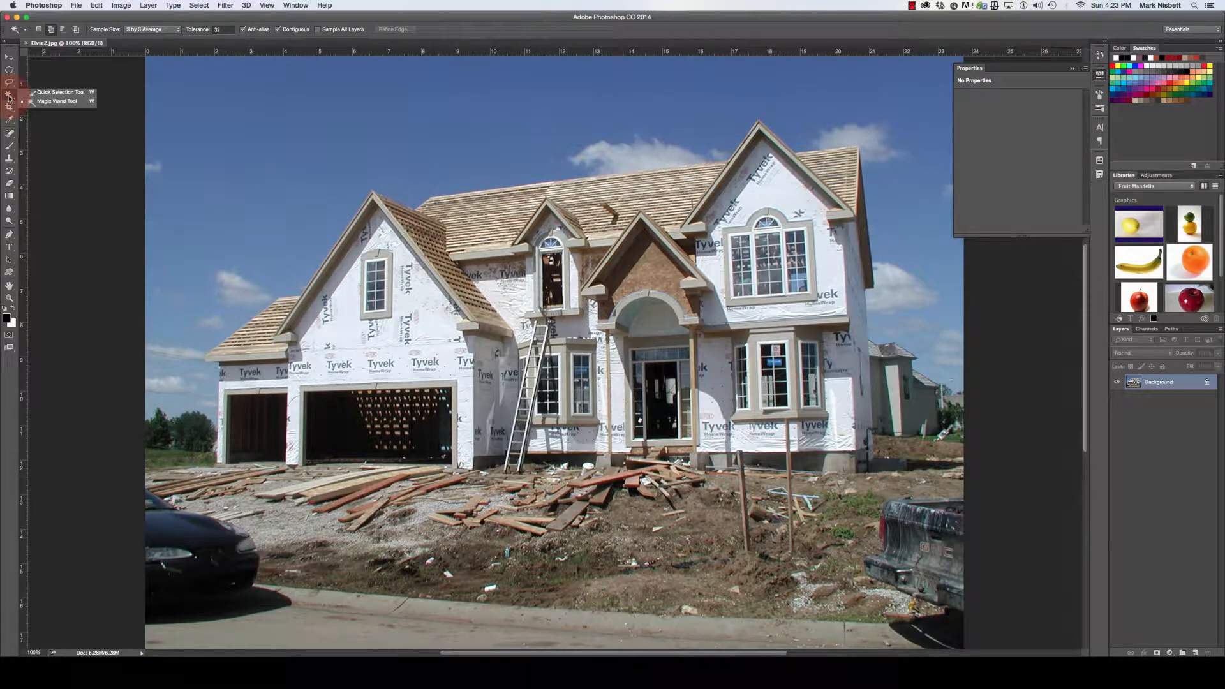
{"action": "left_click", "coordinate": [42, 94]}
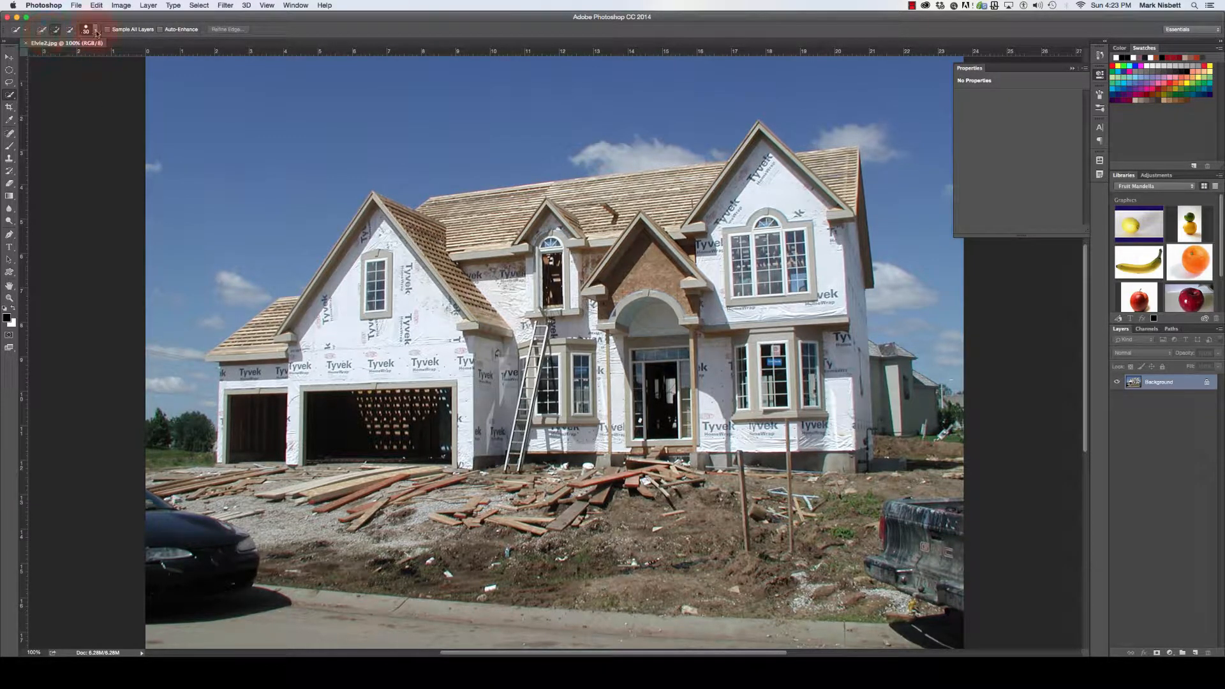
{"action": "left_click", "coordinate": [43, 32]}
{"action": "left_click", "coordinate": [54, 32]}
{"action": "left_click", "coordinate": [66, 32]}
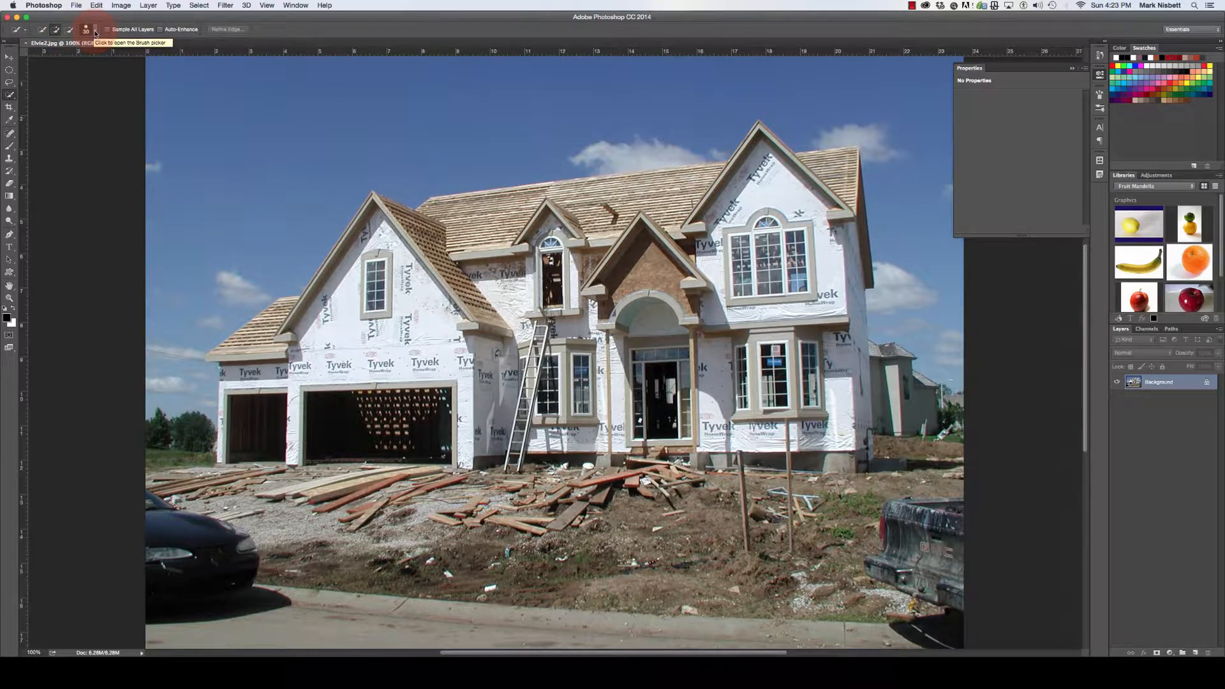
Step: Set the Quick Selection brush size to 43 px and its hardness to 4%
{"action": "left_click", "coordinate": [96, 33]}
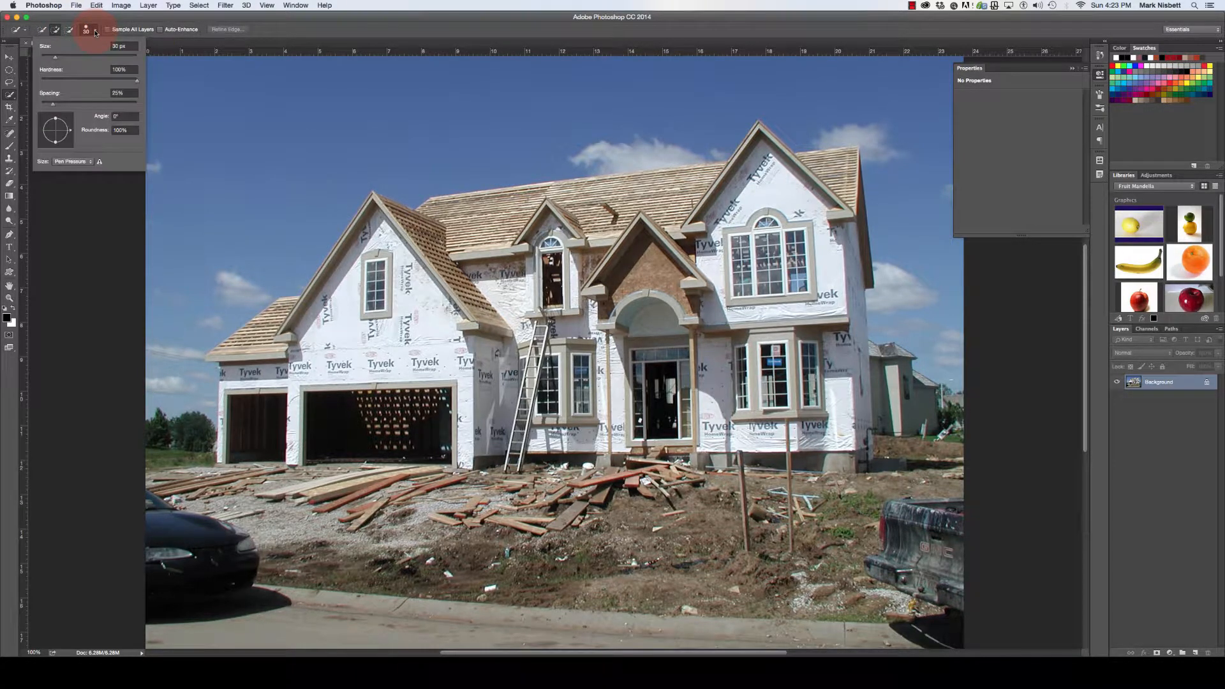
{"action": "left_click_drag", "start_coordinate": [55, 56], "coordinate": [109, 57]}
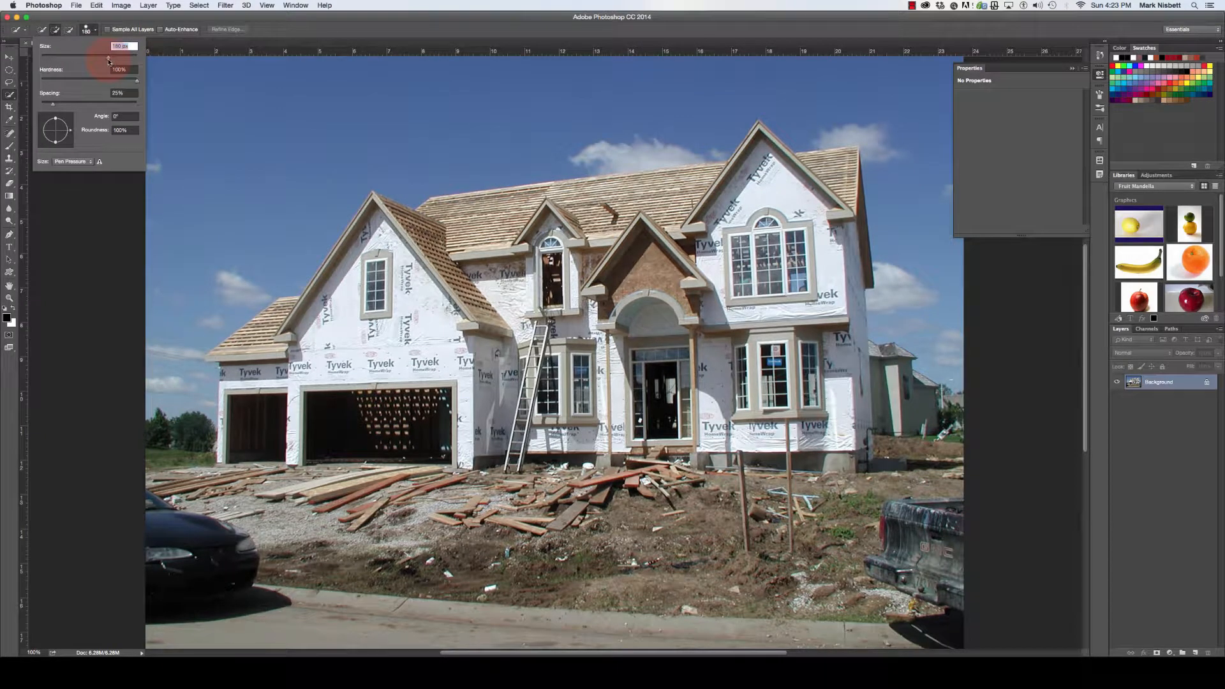
{"action": "left_click_drag", "start_coordinate": [108, 58], "coordinate": [63, 60]}
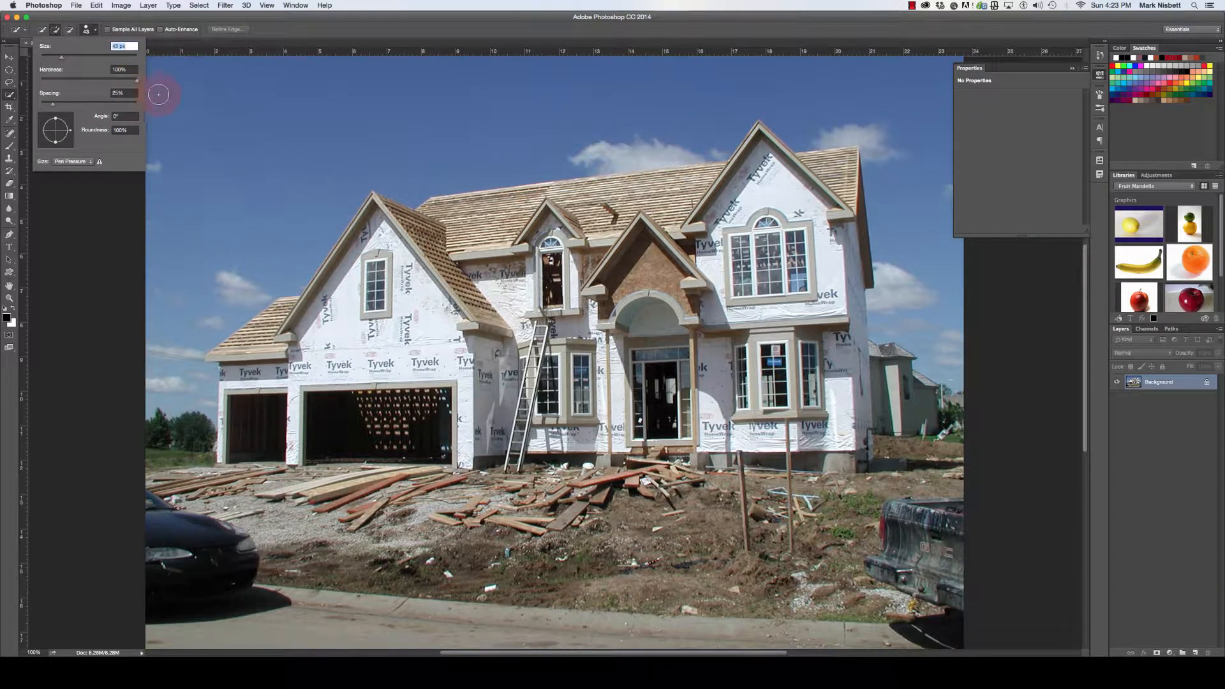
{"action": "left_click_drag", "start_coordinate": [136, 80], "coordinate": [45, 82]}
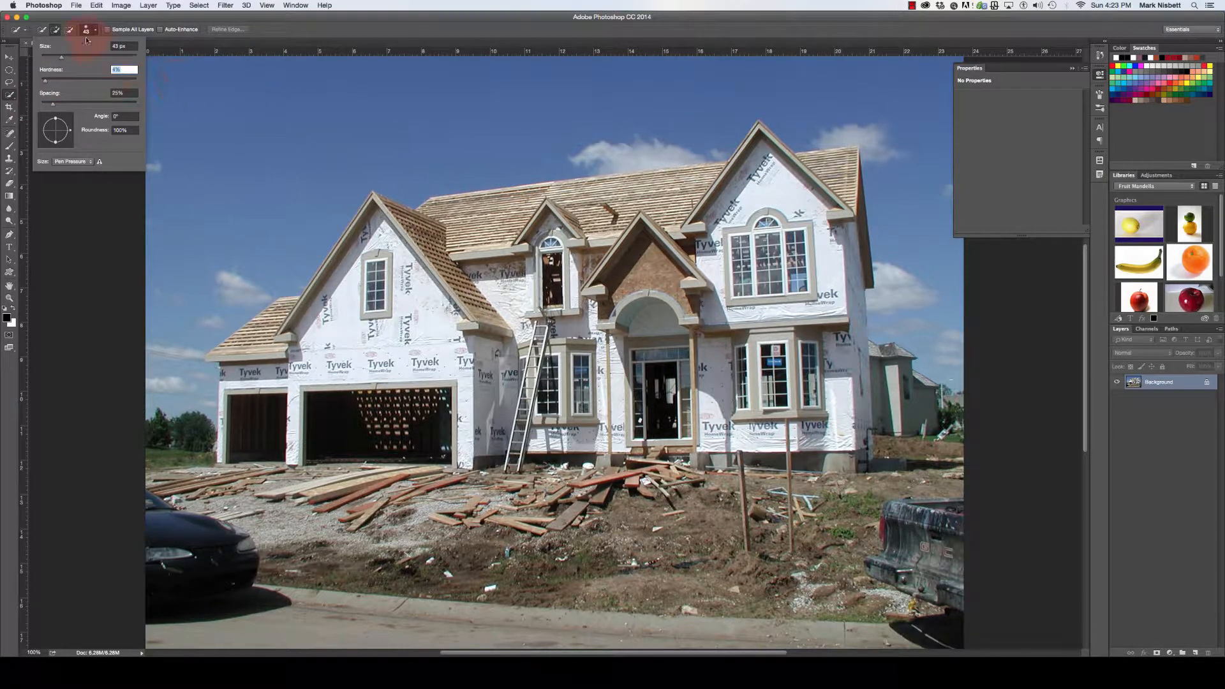
Step: Set the Quick Selection brush hardness to 100% and reduce its size to somewhat below 47 px
{"action": "left_click", "coordinate": [63, 58]}
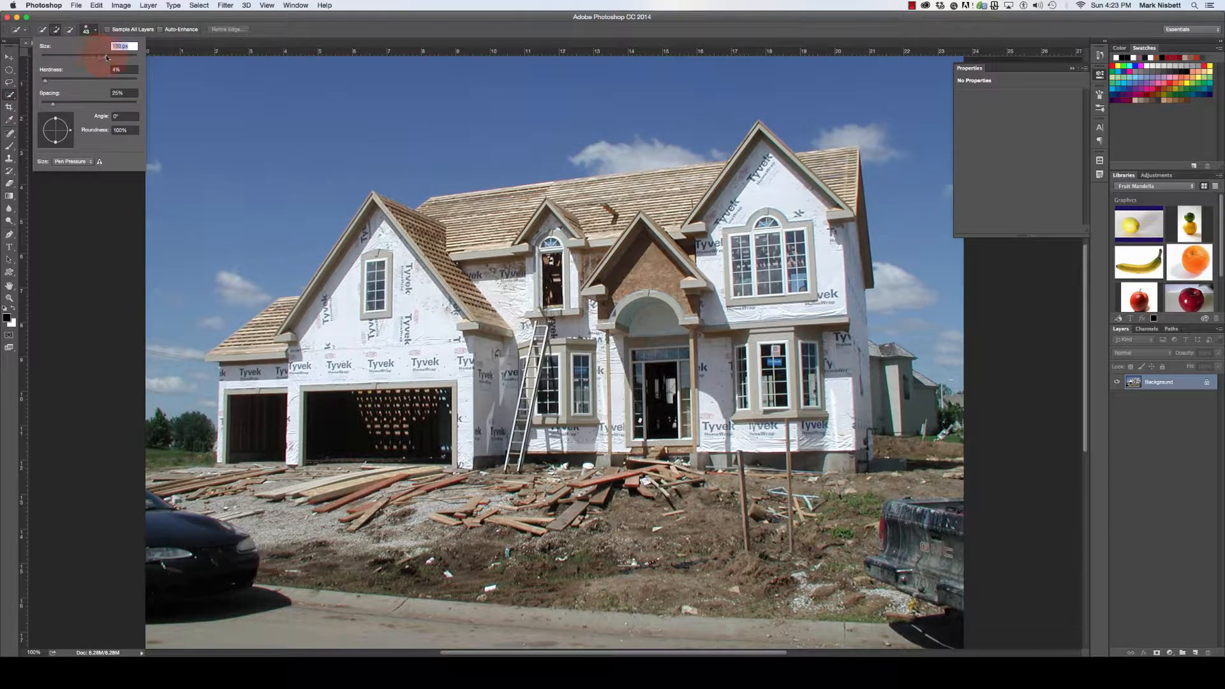
{"action": "mouse_move", "coordinate": [107, 57]}
{"action": "left_mouse_down"}
{"action": "mouse_move", "coordinate": [64, 57]}
{"action": "mouse_move", "coordinate": [88, 79]}
{"action": "mouse_move", "coordinate": [137, 80]}
{"action": "left_mouse_up"}
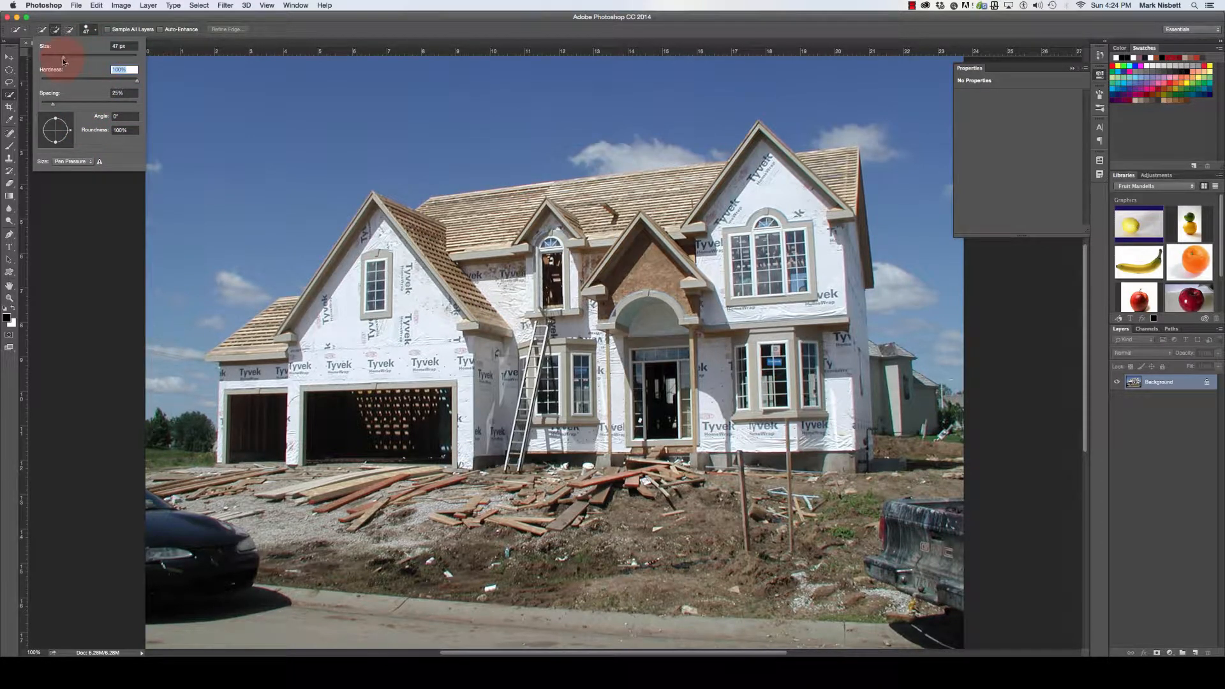
{"action": "left_click_drag", "start_coordinate": [63, 58], "coordinate": [56, 58]}
{"action": "left_click", "coordinate": [301, 24]}
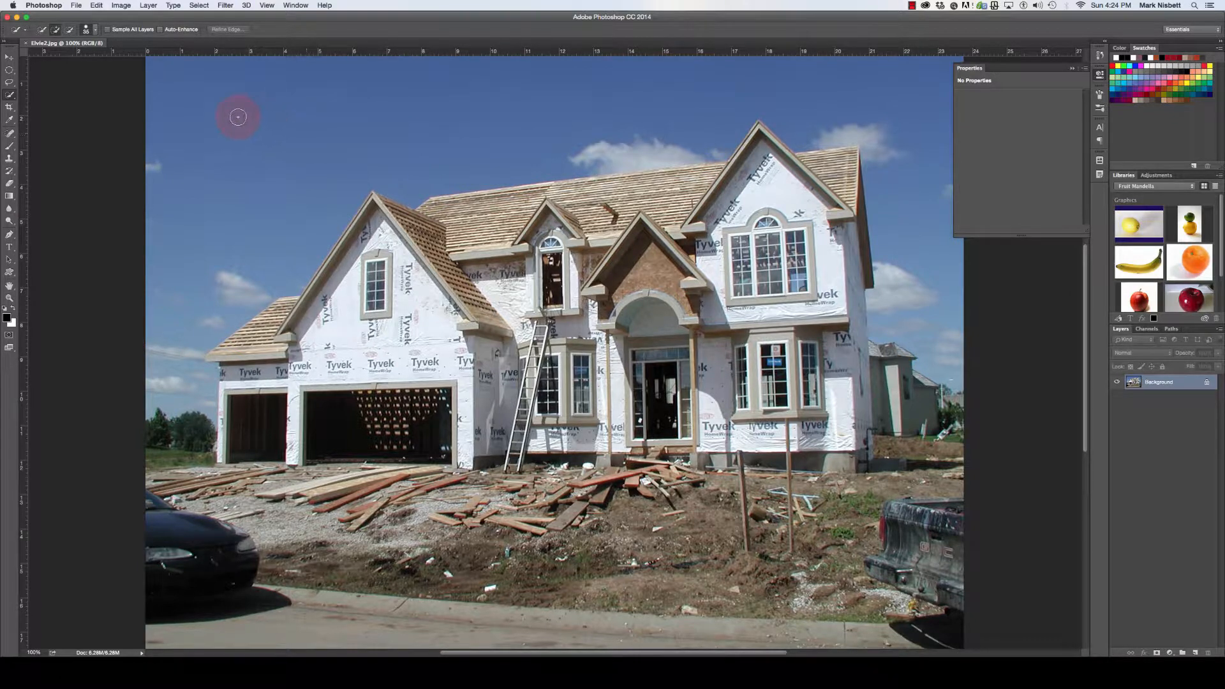
Step: Try a Quick Selection stroke across the sky above the garage, and deselect
{"action": "left_click_drag", "start_coordinate": [213, 112], "coordinate": [343, 113]}
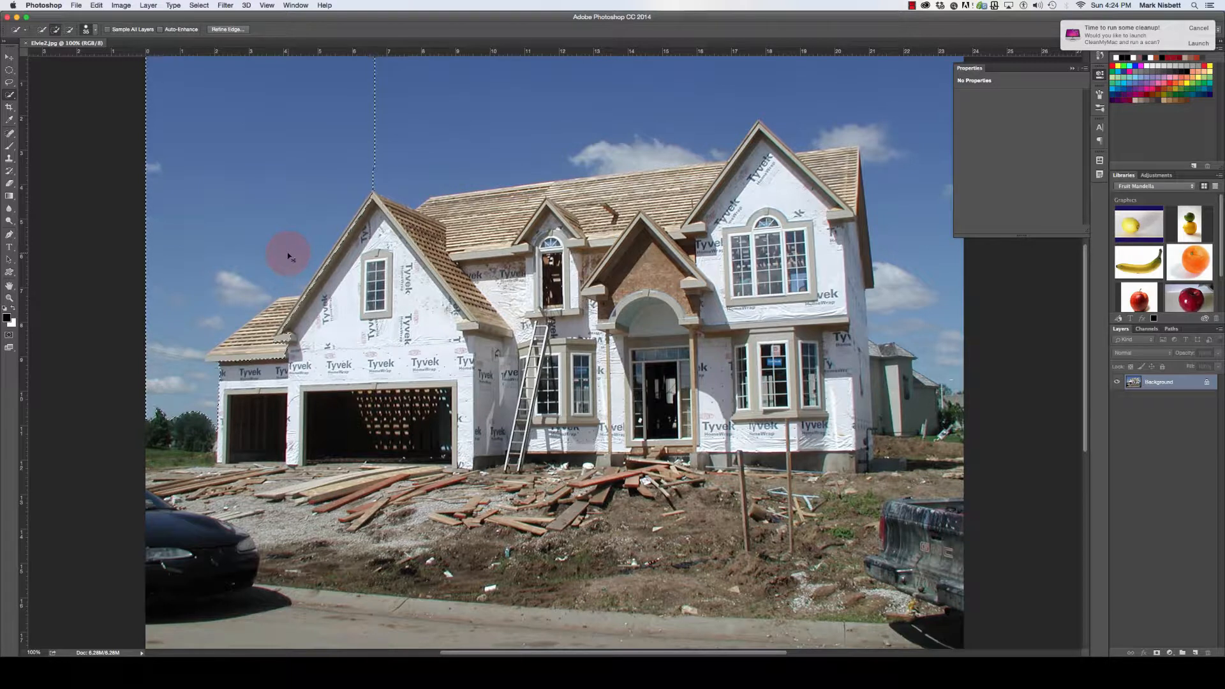
{"action": "key", "text": "super+d"}
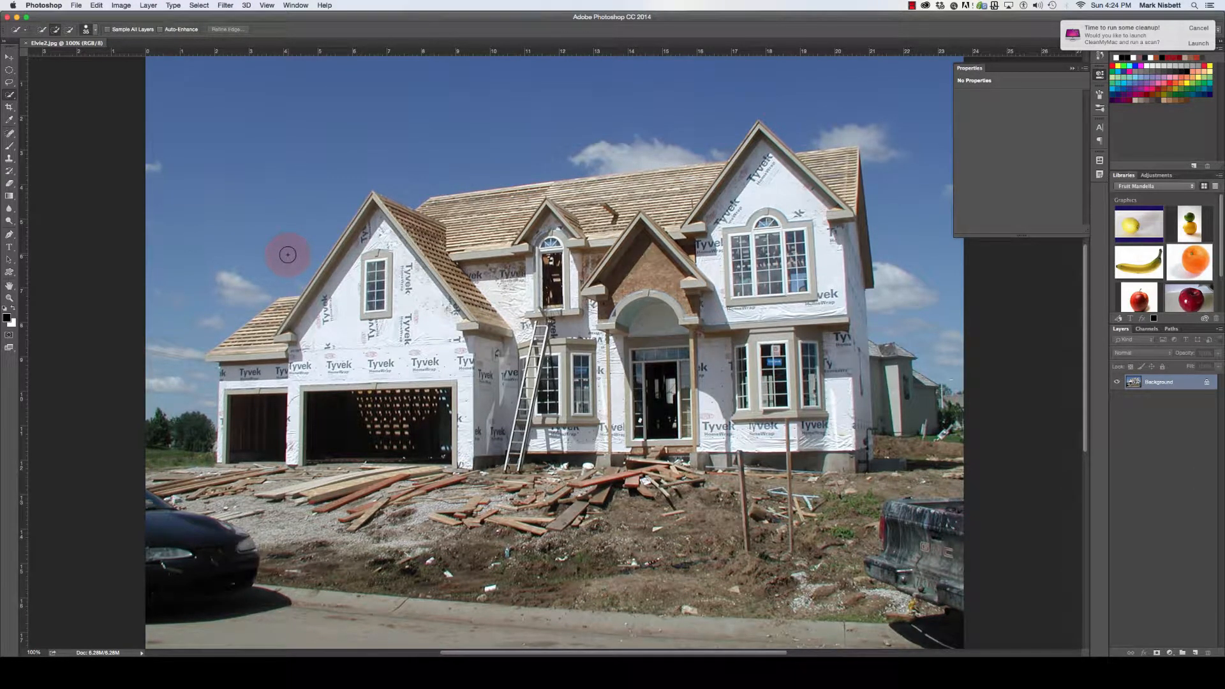
Step: Select the sky around the house with Quick Selection strokes, from the garage roof across to the far side of the house
{"action": "left_click", "coordinate": [230, 315]}
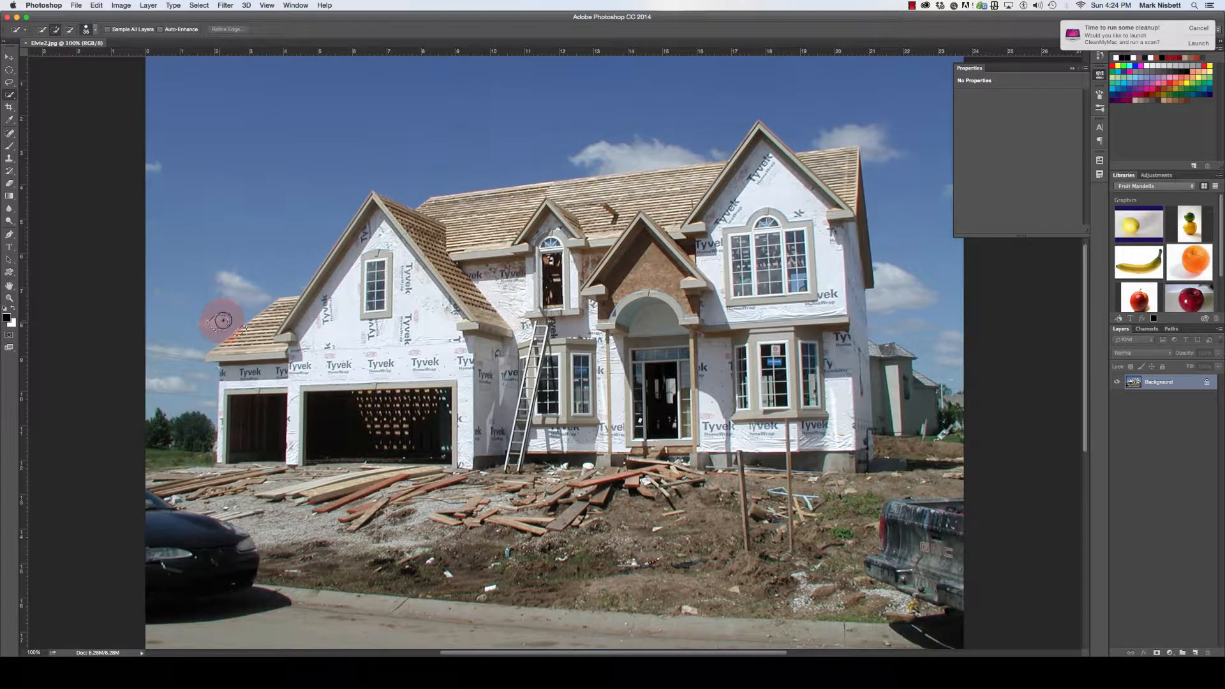
{"action": "mouse_move", "coordinate": [228, 314]}
{"action": "left_mouse_down"}
{"action": "mouse_move", "coordinate": [241, 289]}
{"action": "mouse_move", "coordinate": [284, 268]}
{"action": "mouse_move", "coordinate": [336, 194]}
{"action": "left_mouse_up"}
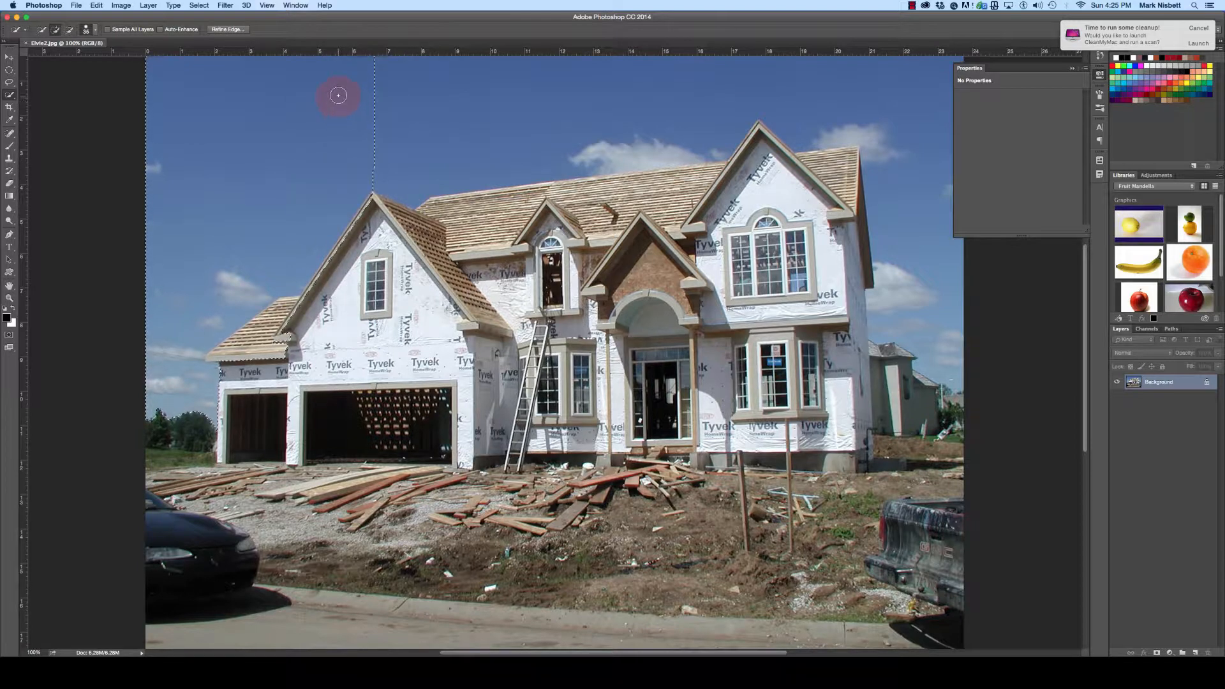
{"action": "mouse_move", "coordinate": [357, 91]}
{"action": "left_mouse_down"}
{"action": "mouse_move", "coordinate": [814, 82]}
{"action": "mouse_move", "coordinate": [926, 139]}
{"action": "mouse_move", "coordinate": [912, 141]}
{"action": "mouse_move", "coordinate": [922, 231]}
{"action": "mouse_move", "coordinate": [885, 121]}
{"action": "mouse_move", "coordinate": [925, 305]}
{"action": "mouse_move", "coordinate": [914, 124]}
{"action": "mouse_move", "coordinate": [600, 57]}
{"action": "mouse_move", "coordinate": [292, 132]}
{"action": "mouse_move", "coordinate": [220, 250]}
{"action": "mouse_move", "coordinate": [205, 344]}
{"action": "mouse_move", "coordinate": [168, 396]}
{"action": "mouse_move", "coordinate": [203, 432]}
{"action": "left_mouse_up"}
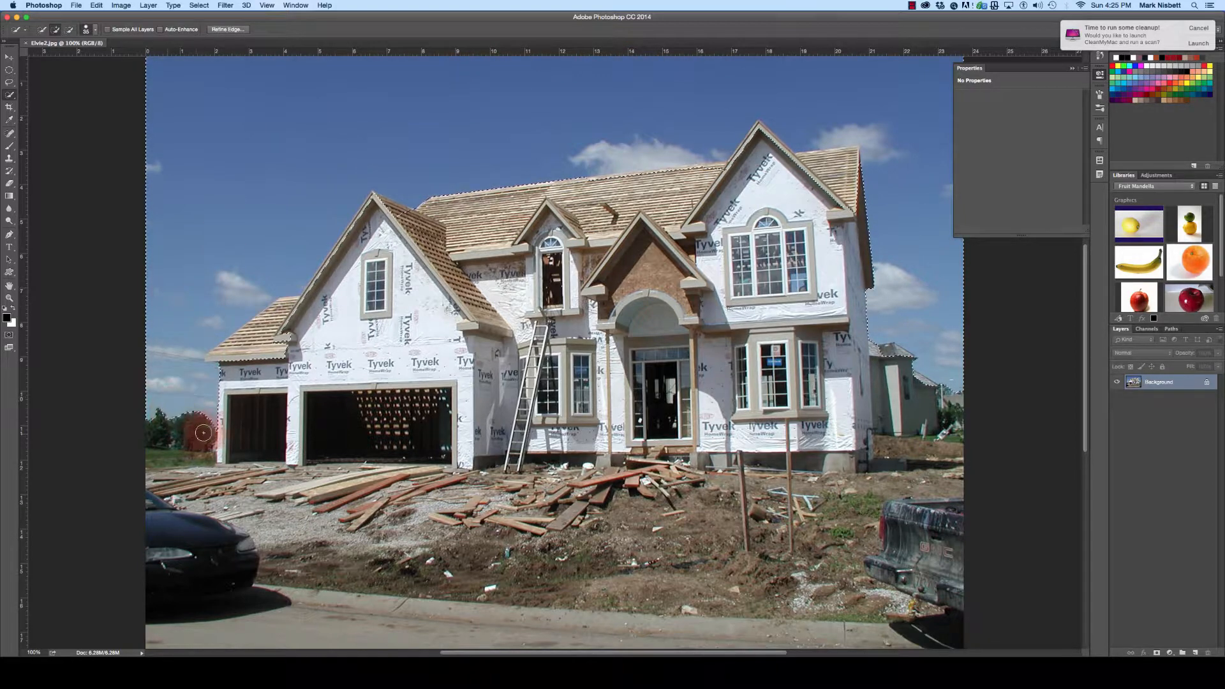
{"action": "mouse_move", "coordinate": [168, 310]}
{"action": "left_mouse_down"}
{"action": "mouse_move", "coordinate": [200, 134]}
{"action": "mouse_move", "coordinate": [553, 78]}
{"action": "mouse_move", "coordinate": [840, 85]}
{"action": "mouse_move", "coordinate": [931, 192]}
{"action": "mouse_move", "coordinate": [949, 351]}
{"action": "left_mouse_up"}
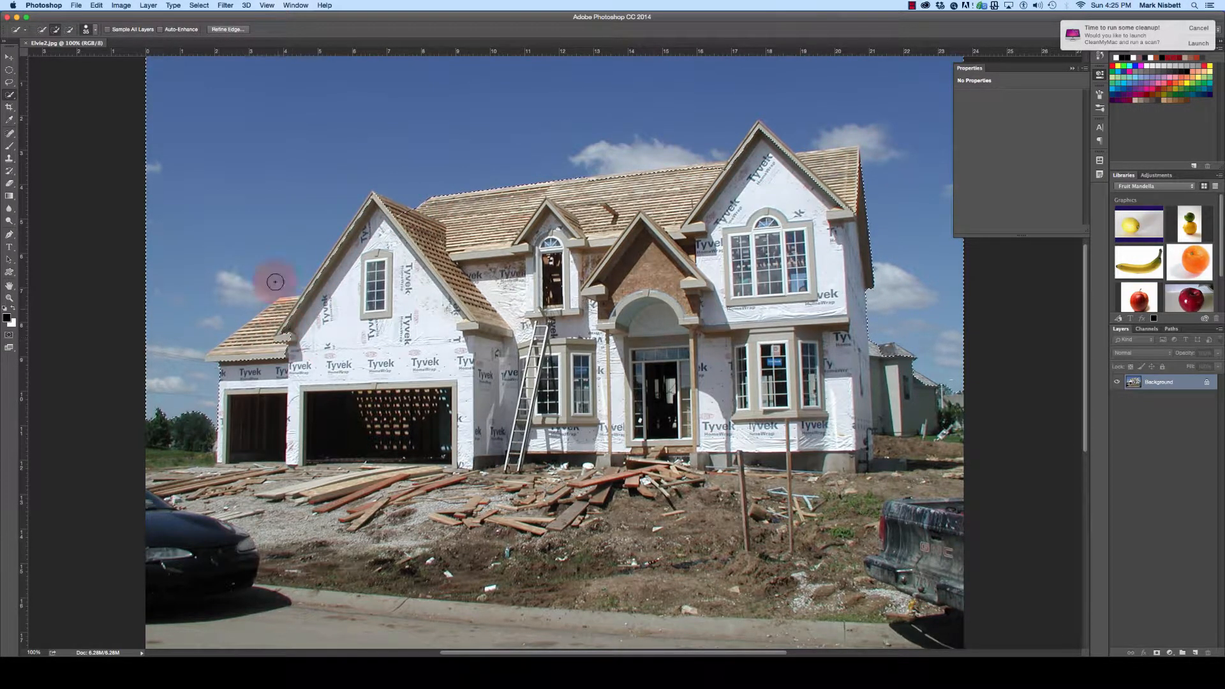
{"action": "left_click_drag", "start_coordinate": [275, 282], "coordinate": [224, 213]}
Step: Switch the Quick Selection tool to subtract-from-selection mode and go over the sky edge around the garage gable
{"action": "left_click", "coordinate": [68, 30]}
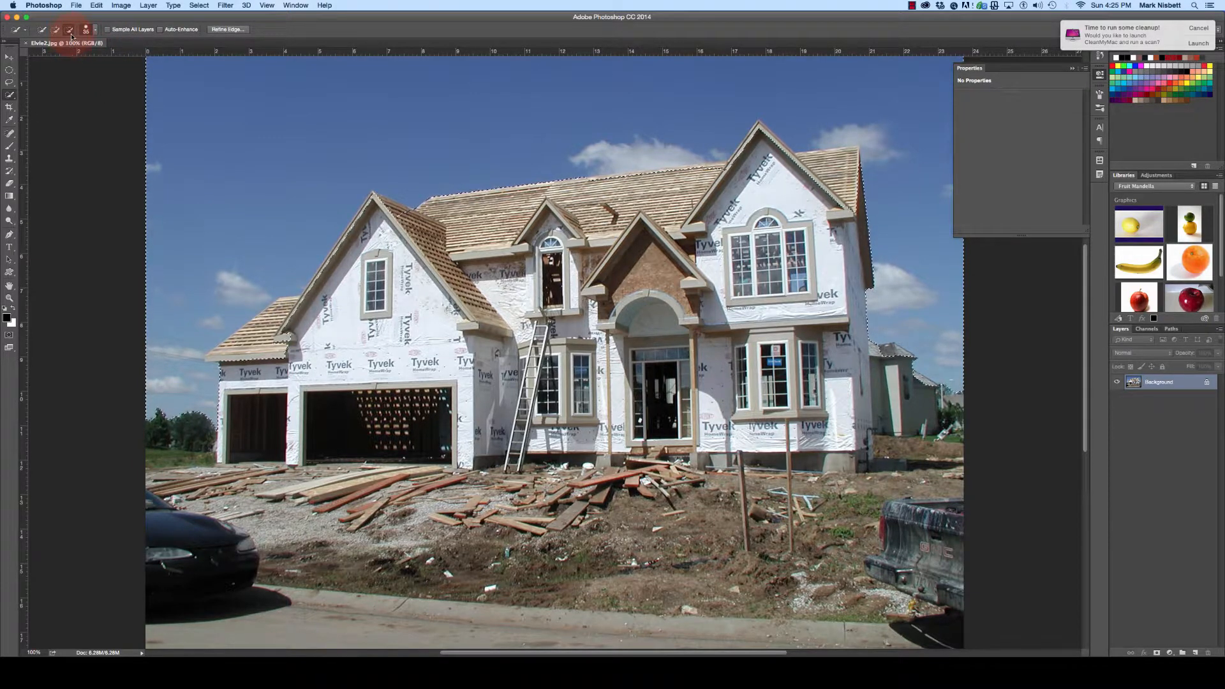
{"action": "mouse_move", "coordinate": [285, 218]}
{"action": "left_mouse_down"}
{"action": "mouse_move", "coordinate": [293, 164]}
{"action": "mouse_move", "coordinate": [307, 167]}
{"action": "left_mouse_up"}
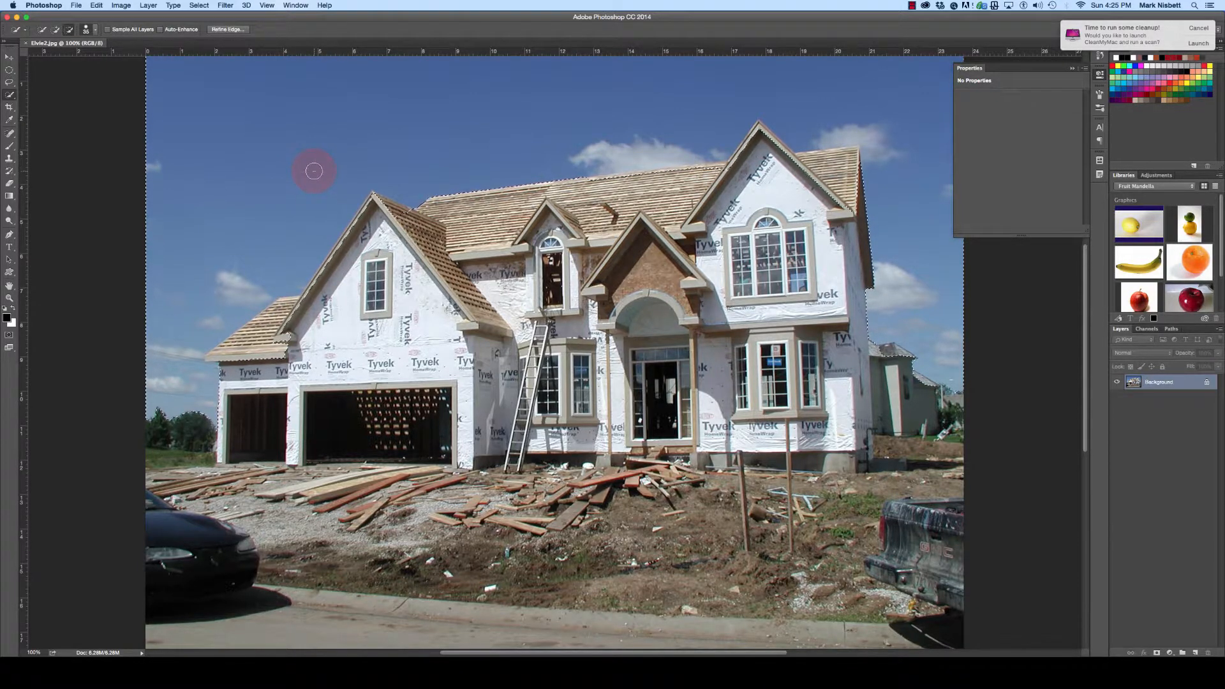
{"action": "mouse_move", "coordinate": [313, 213]}
{"action": "left_mouse_down"}
{"action": "mouse_move", "coordinate": [279, 186]}
{"action": "mouse_move", "coordinate": [381, 199]}
{"action": "left_mouse_up"}
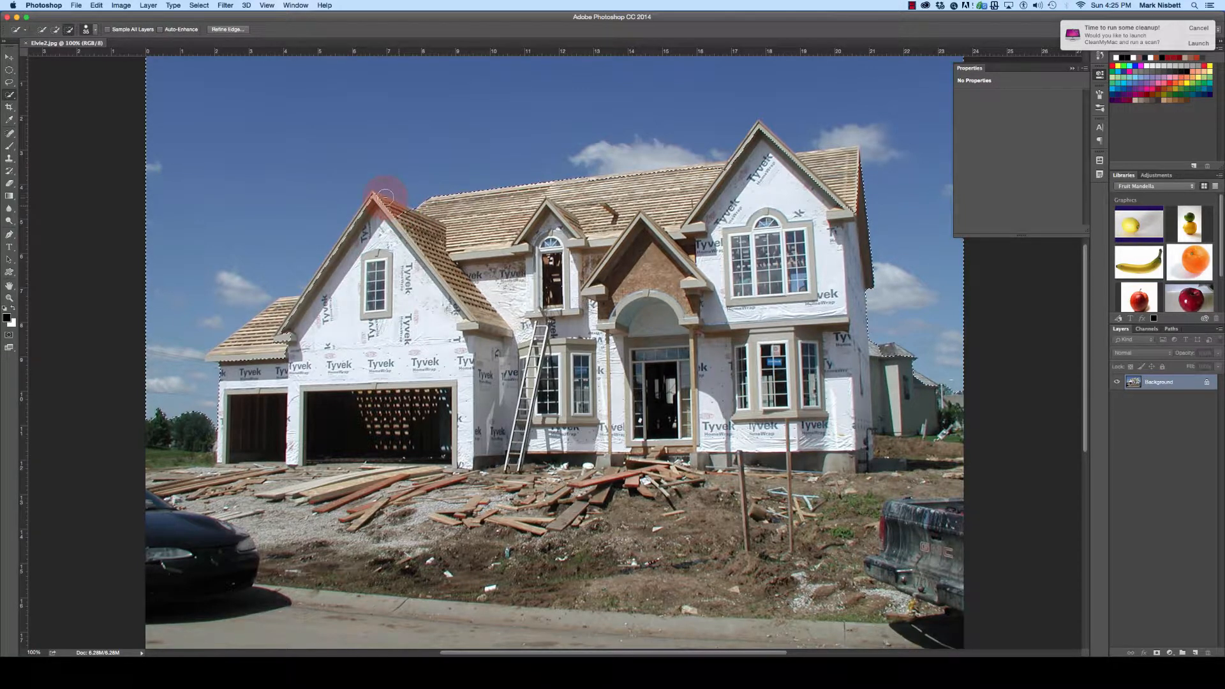
{"action": "left_click_drag", "start_coordinate": [406, 204], "coordinate": [339, 131]}
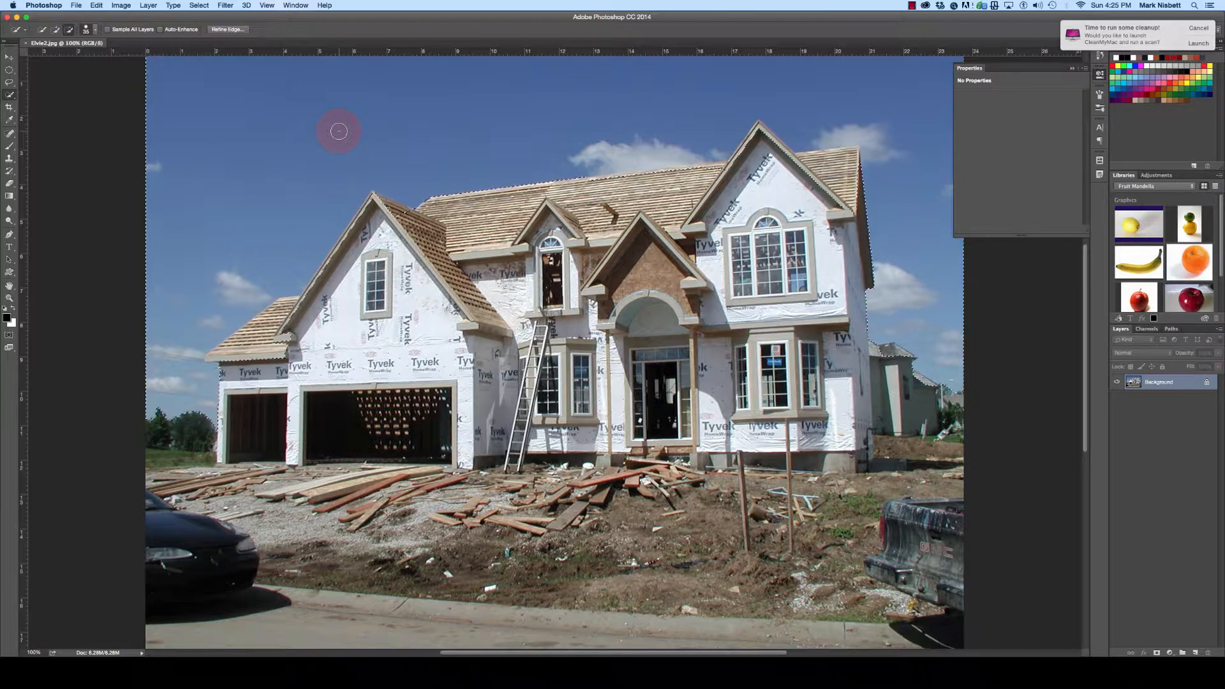
Step: Step the Quick Selection brush size down and up, ending at 10 px, and check it in the brush settings
{"action": "key", "text": "bracketleft"}
{"action": "key", "text": "bracketleft"}
{"action": "key", "text": "bracketleft"}
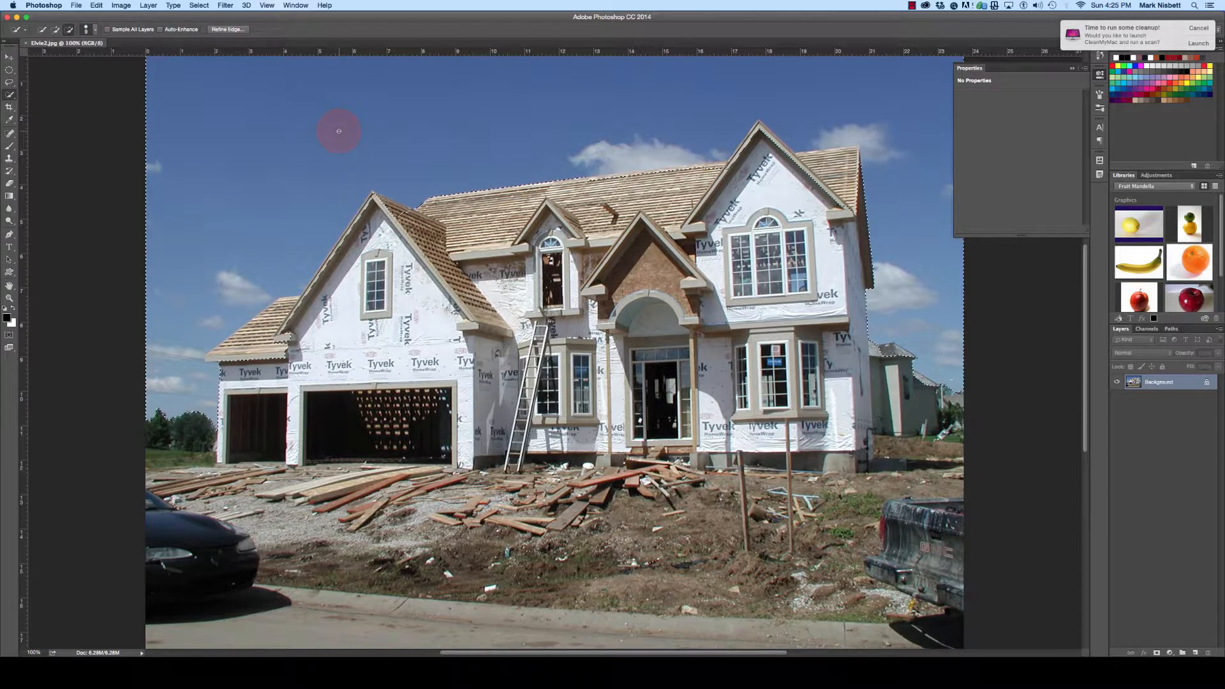
{"action": "key", "text": "bracketright"}
{"action": "key", "text": "bracketright"}
{"action": "key", "text": "bracketright"}
{"action": "key", "text": "bracketright"}
{"action": "key", "text": "bracketright"}
{"action": "key", "text": "bracketright"}
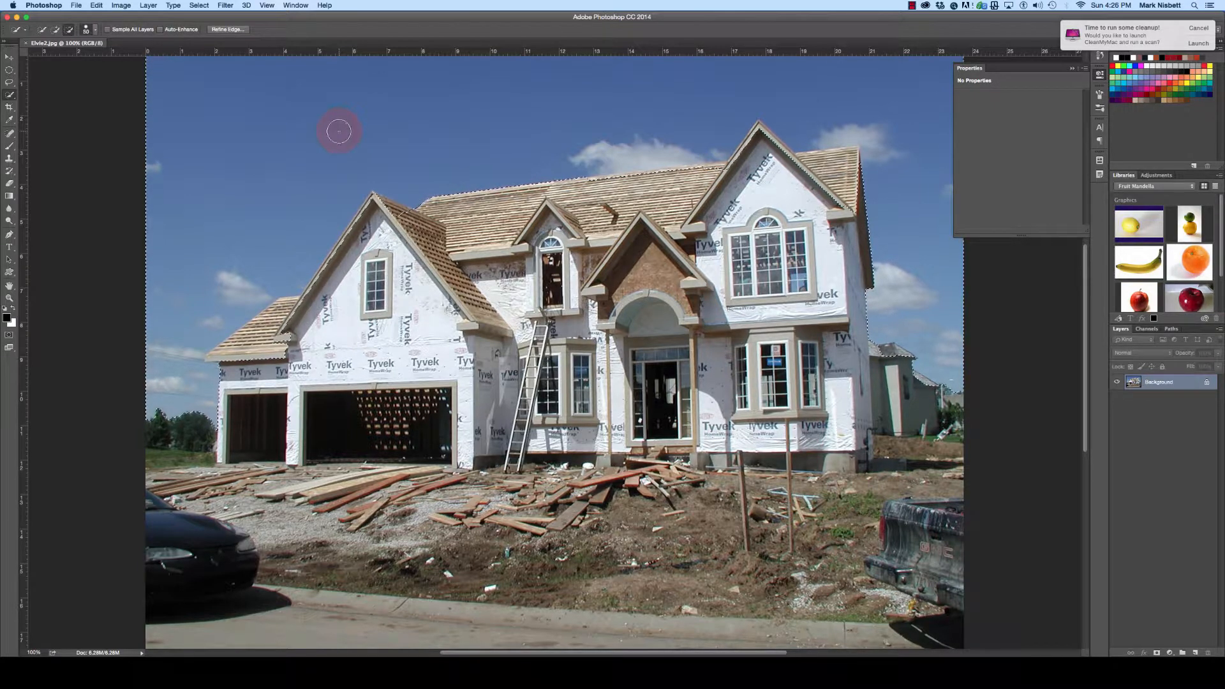
{"action": "key", "text": "bracketleft"}
{"action": "key", "text": "bracketleft"}
{"action": "key", "text": "bracketleft"}
{"action": "key", "text": "bracketleft"}
{"action": "key", "text": "bracketleft"}
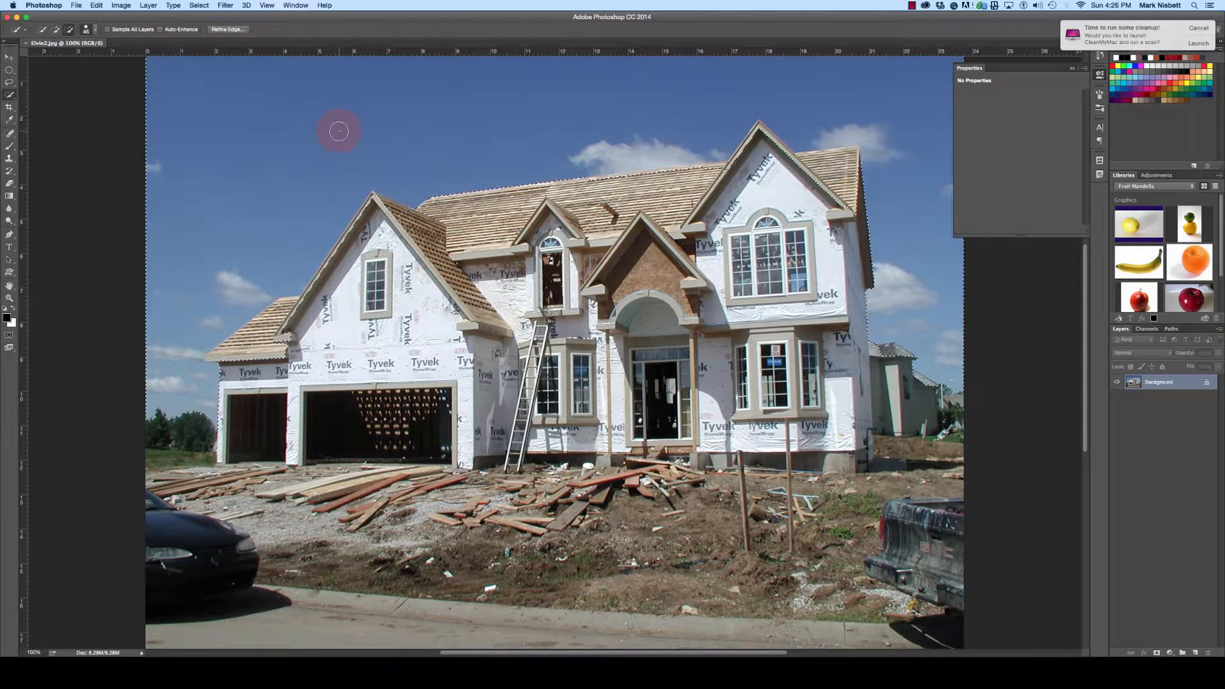
{"action": "key", "text": "bracketleft"}
{"action": "key", "text": "bracketleft"}
{"action": "key", "text": "bracketleft"}
{"action": "key", "text": "bracketleft"}
{"action": "key", "text": "bracketleft"}
{"action": "left_click", "coordinate": [95, 31]}
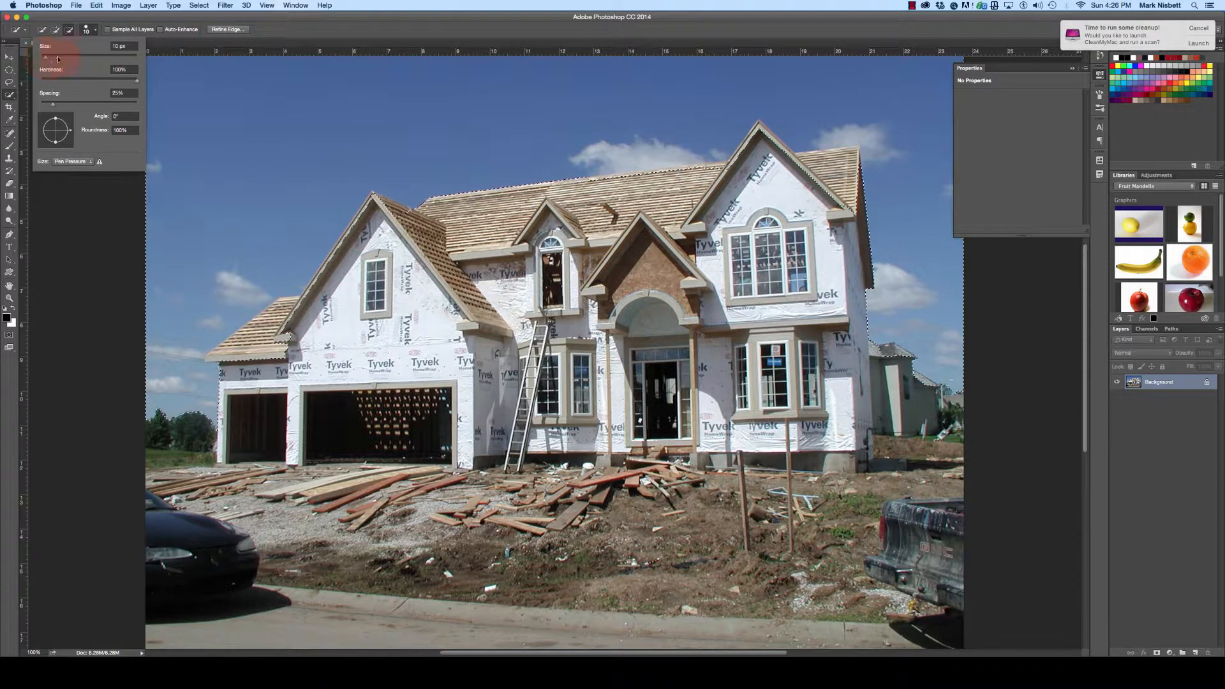
{"action": "left_click", "coordinate": [325, 111]}
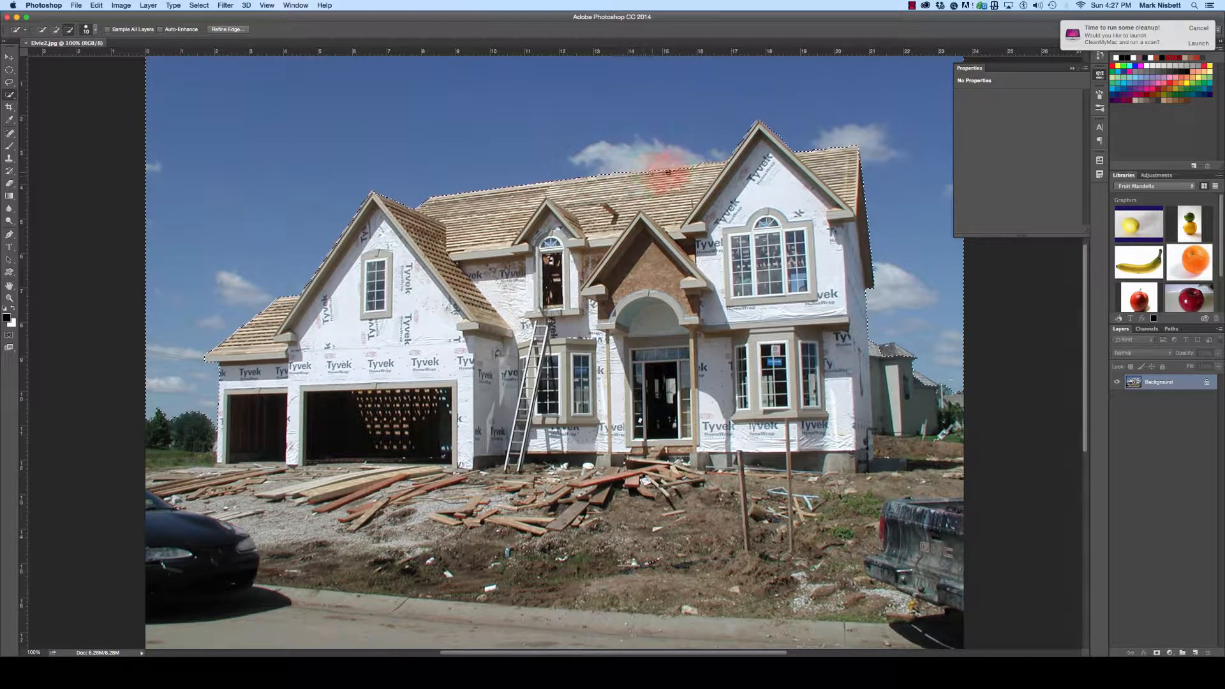
Step: Examine the sky selection's edge along the tall front gable and adjoining roof up close, and return to the full photo
{"action": "mouse_move", "coordinate": [640, 177]}
{"action": "left_mouse_down"}
{"action": "mouse_move", "coordinate": [738, 159]}
{"action": "mouse_move", "coordinate": [830, 176]}
{"action": "left_mouse_up"}
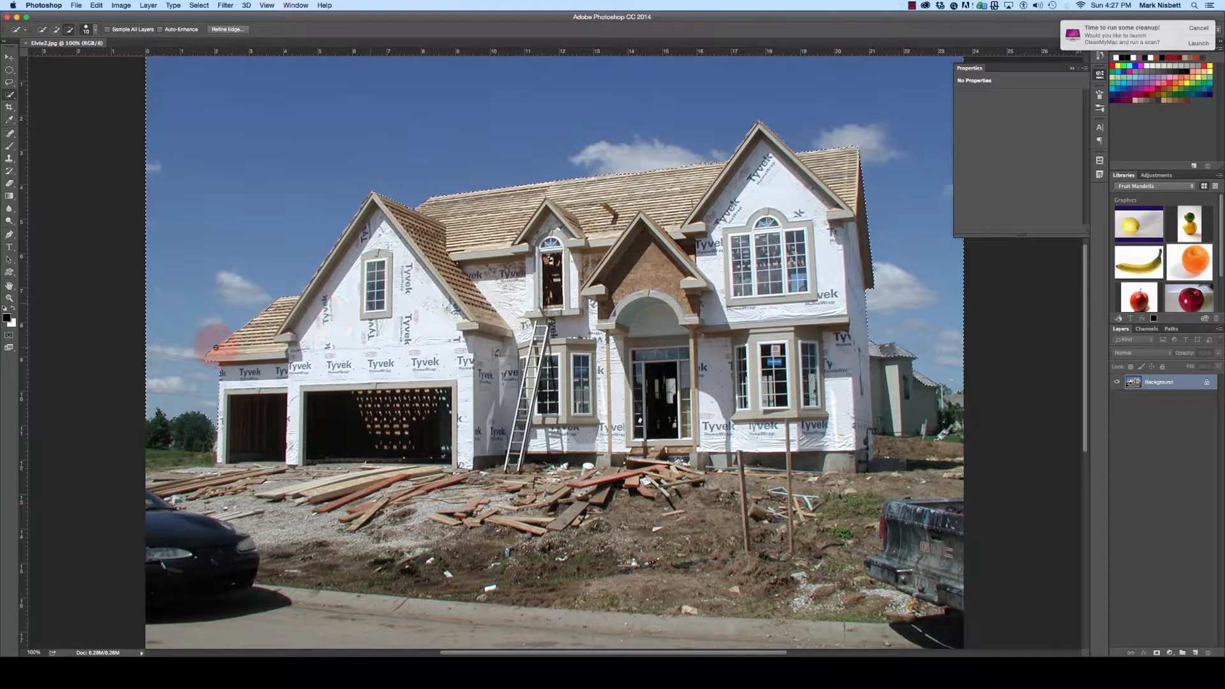
{"action": "left_click", "coordinate": [9, 298]}
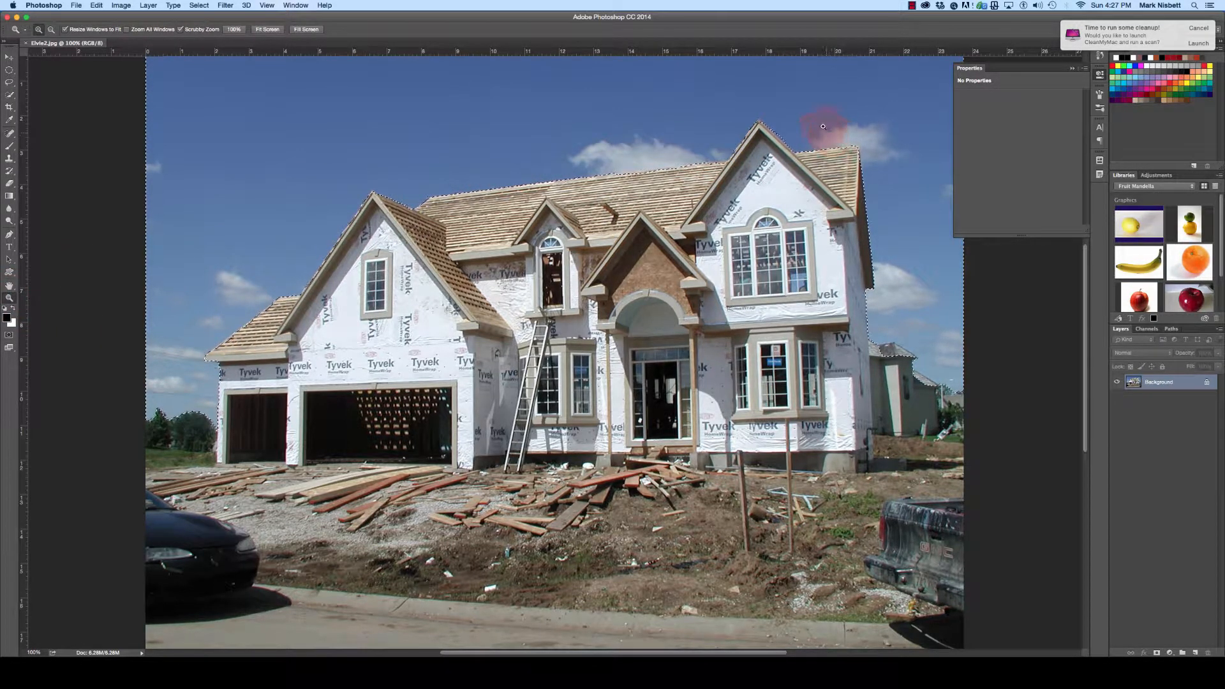
{"action": "left_click_drag", "start_coordinate": [758, 101], "coordinate": [784, 204]}
{"action": "left_click_drag", "start_coordinate": [795, 310], "coordinate": [397, 300]}
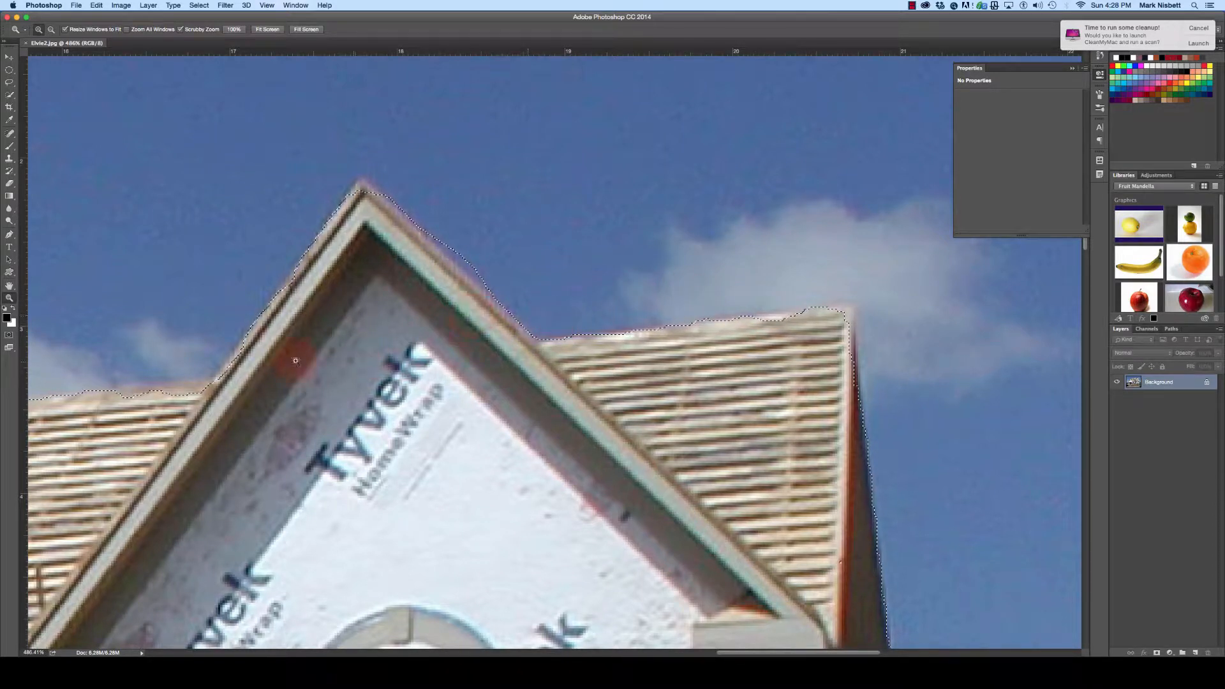
{"action": "left_click", "coordinate": [267, 29]}
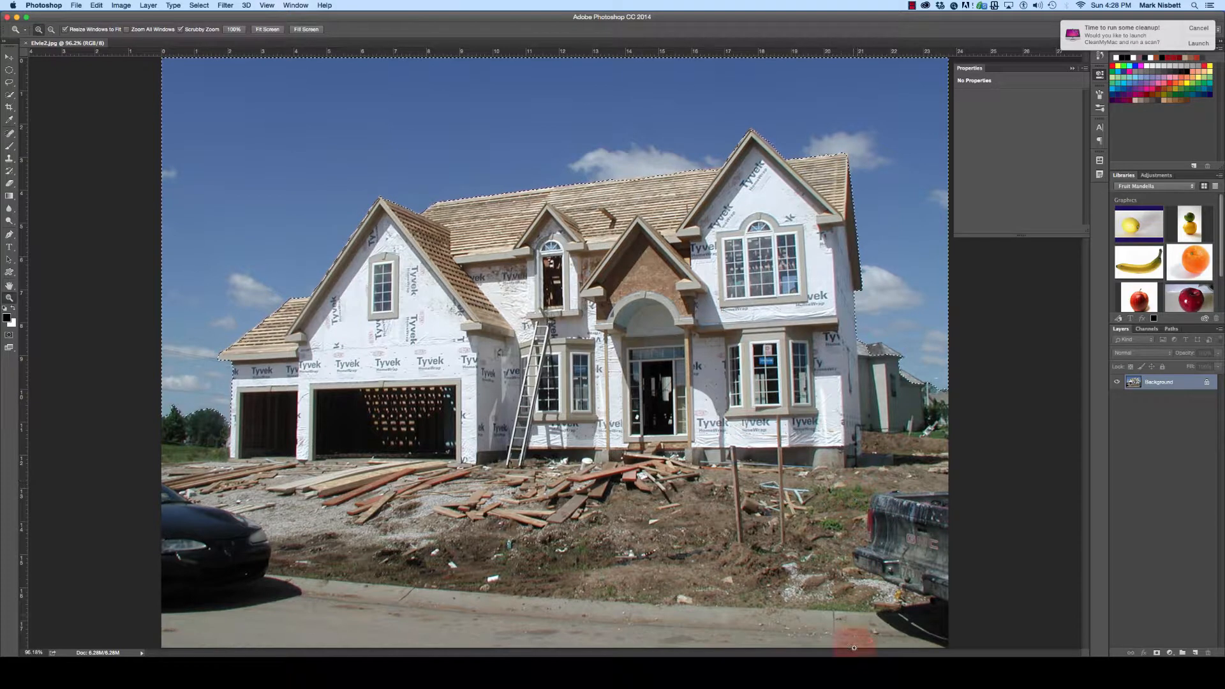
Step: Switch to Adobe Bridge and open chaska-model-292.jpg in Photoshop
{"action": "left_click", "coordinate": [828, 648]}
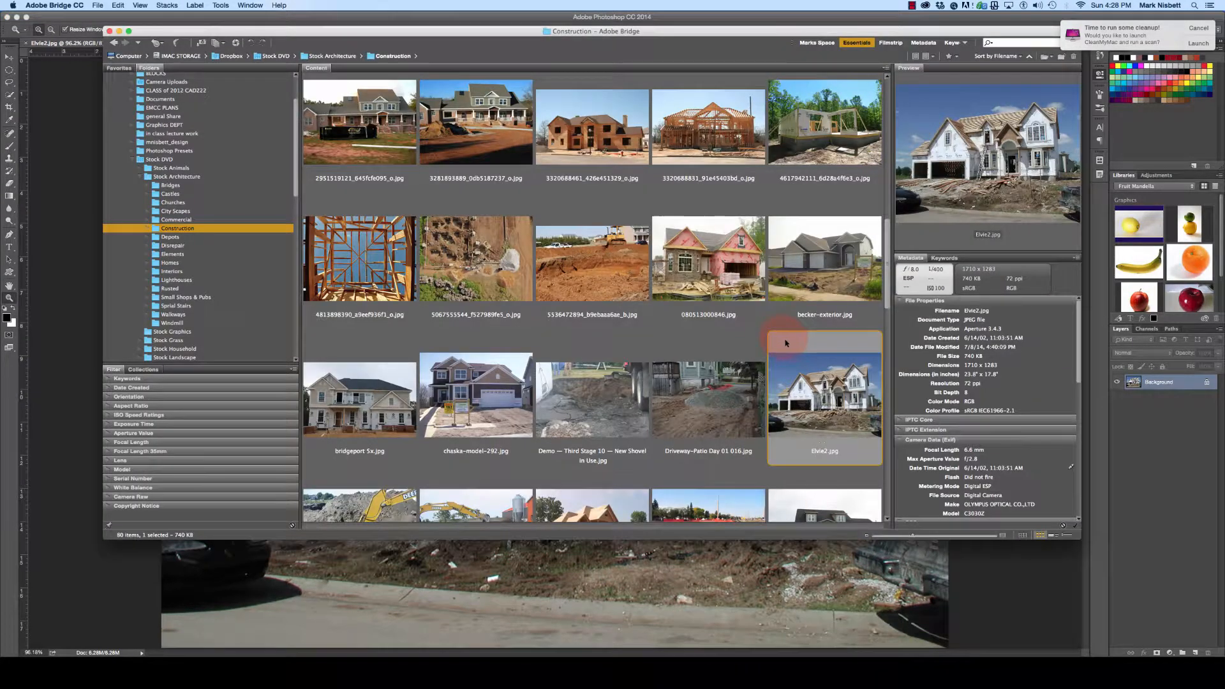
{"action": "left_click", "coordinate": [502, 383]}
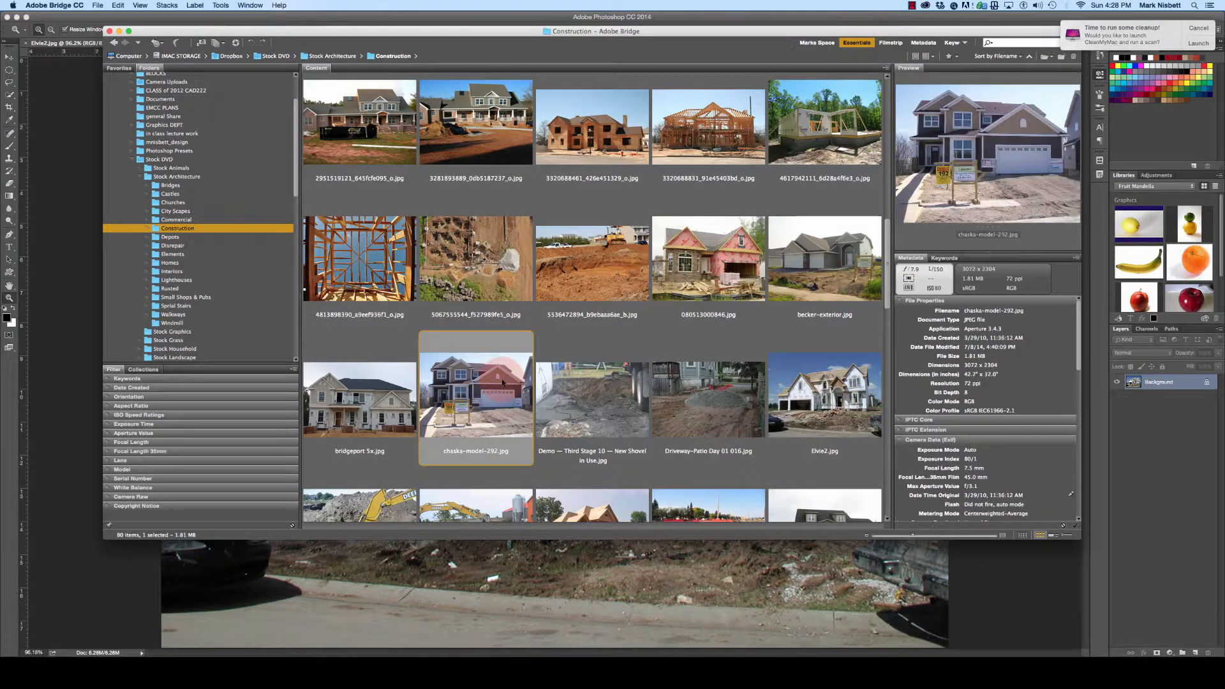
{"action": "right_click", "coordinate": [499, 379]}
{"action": "left_click", "coordinate": [506, 384]}
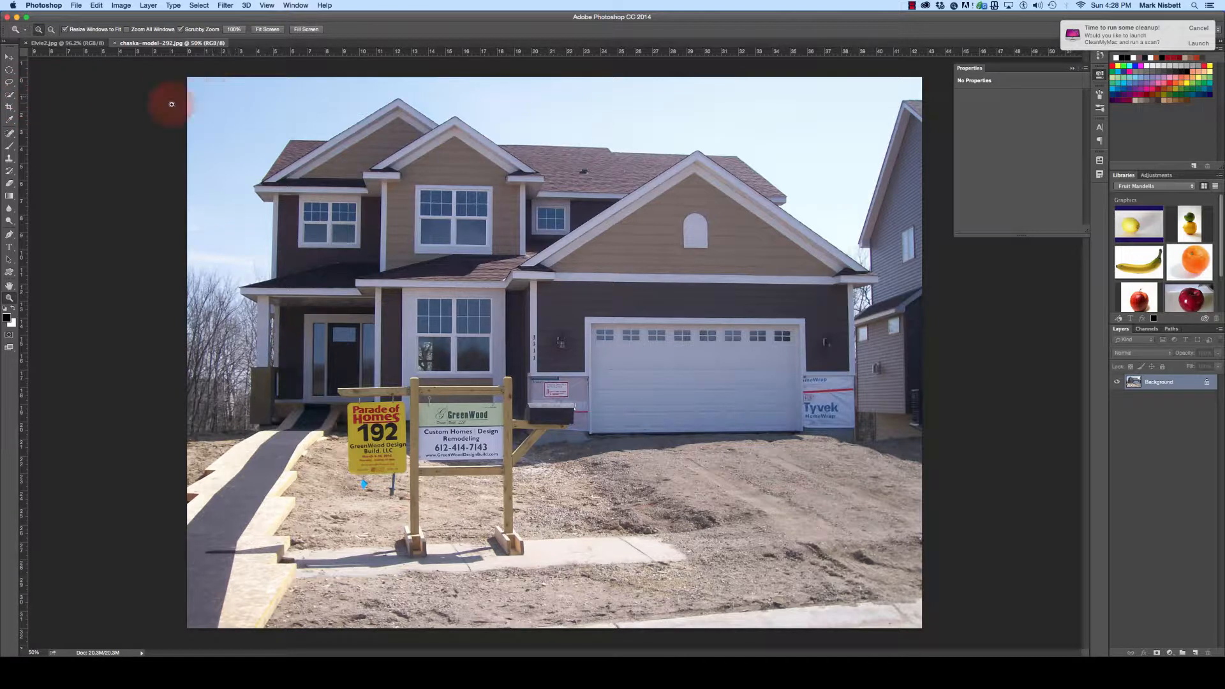
Step: Select the sky above the house with the Magic Wand in add-to-selection mode, sampling its darker and lighter areas
{"action": "left_click", "coordinate": [11, 100]}
{"action": "left_click", "coordinate": [55, 101]}
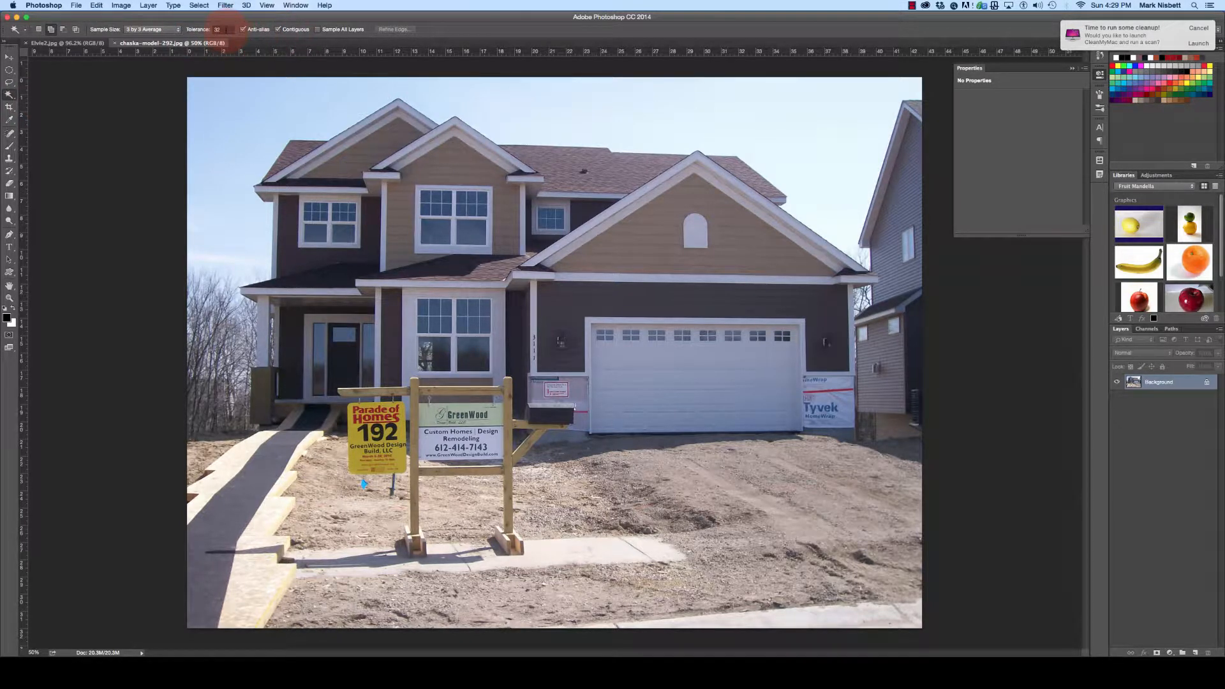
{"action": "left_click", "coordinate": [296, 95]}
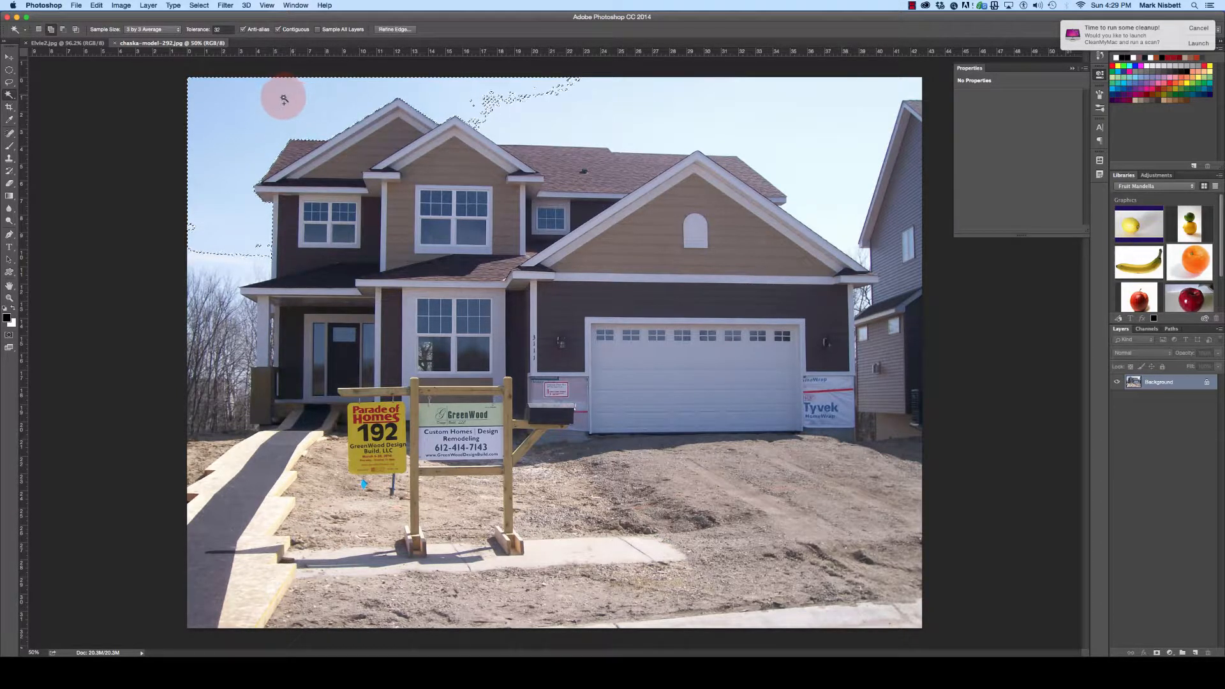
{"action": "left_click", "coordinate": [519, 101]}
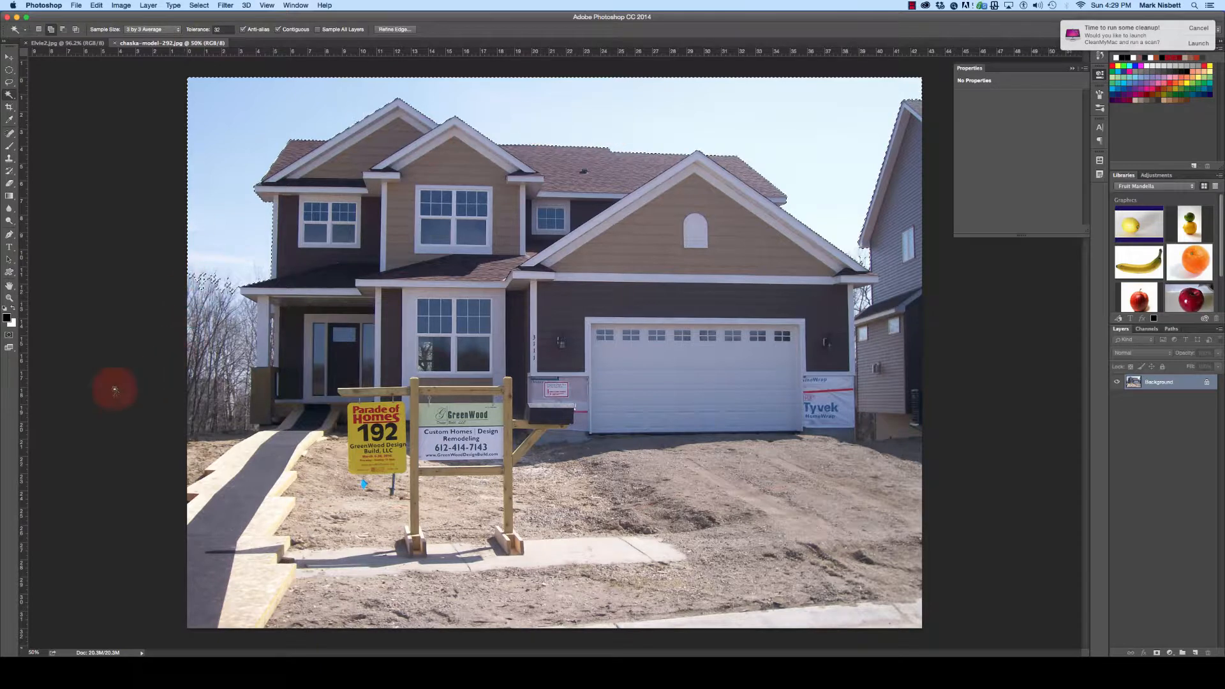
Step: Examine the sky selection's edge up close along the rooflines, from the garage gable to the far eave
{"action": "left_click", "coordinate": [9, 297]}
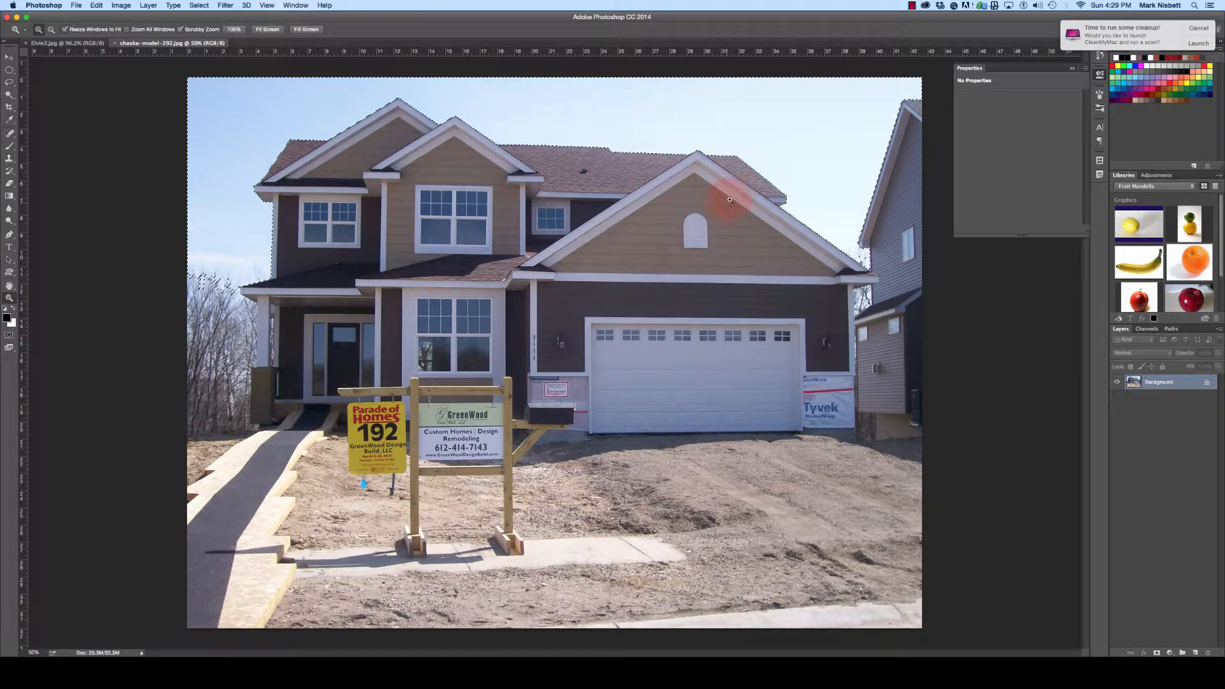
{"action": "left_click_drag", "start_coordinate": [733, 191], "coordinate": [622, 325]}
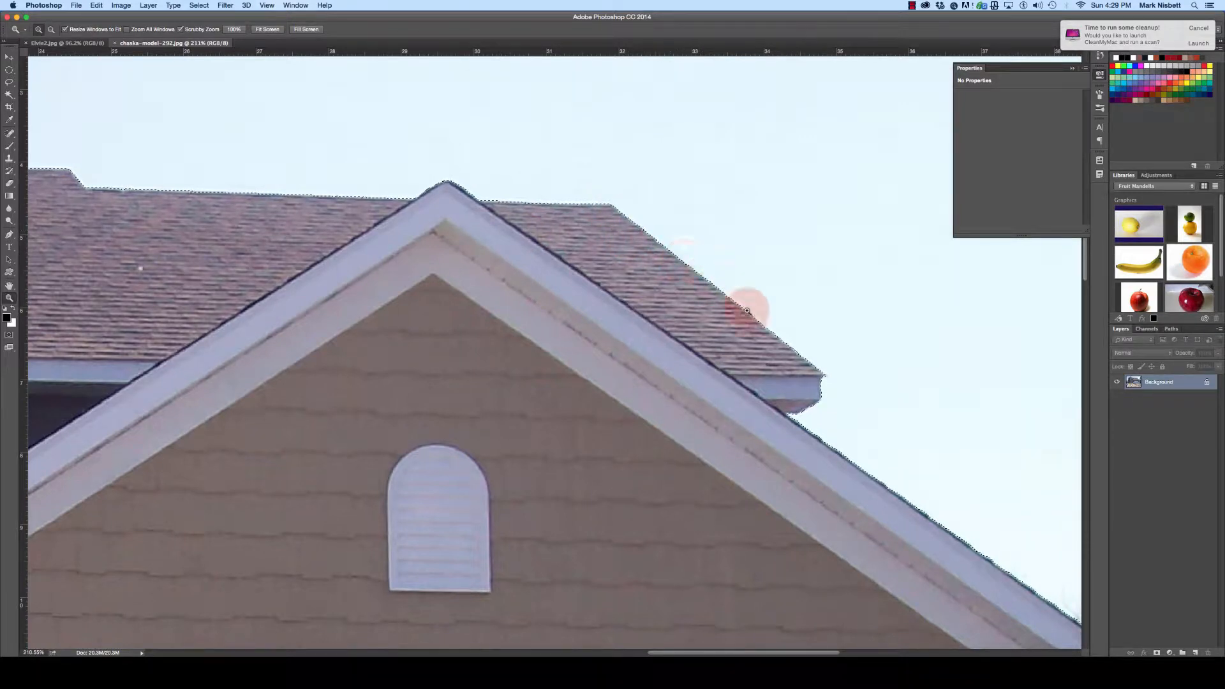
{"action": "left_click_drag", "start_coordinate": [527, 287], "coordinate": [785, 328]}
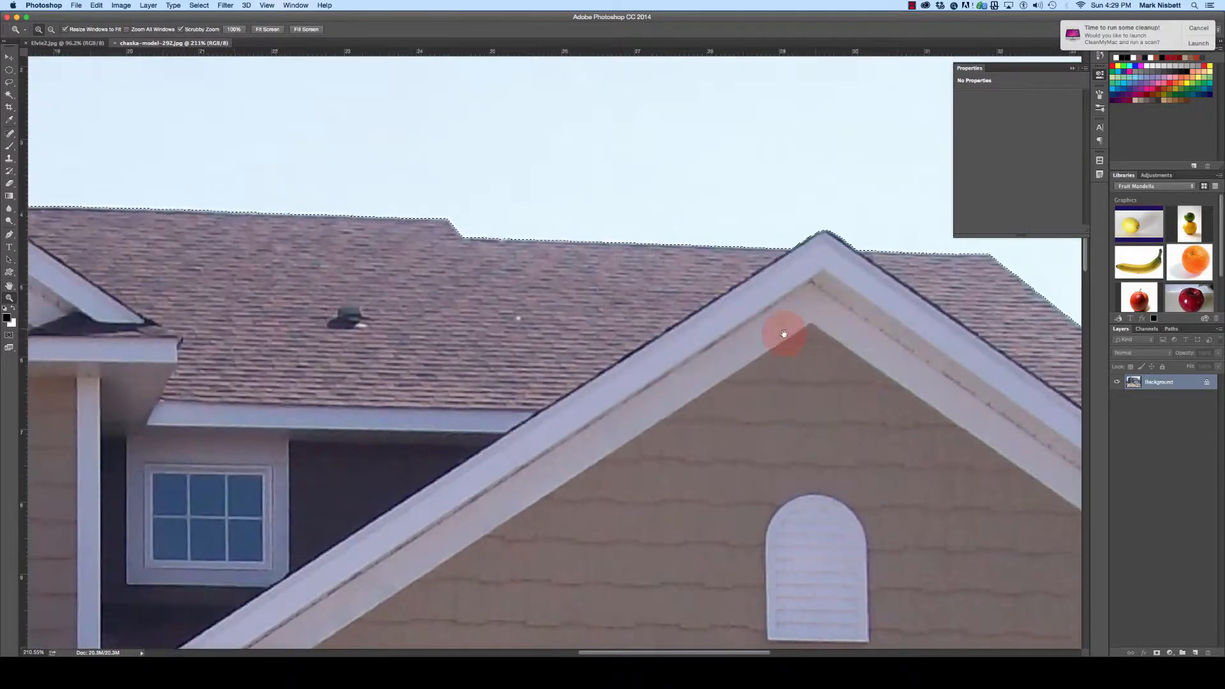
{"action": "left_click_drag", "start_coordinate": [216, 183], "coordinate": [606, 194]}
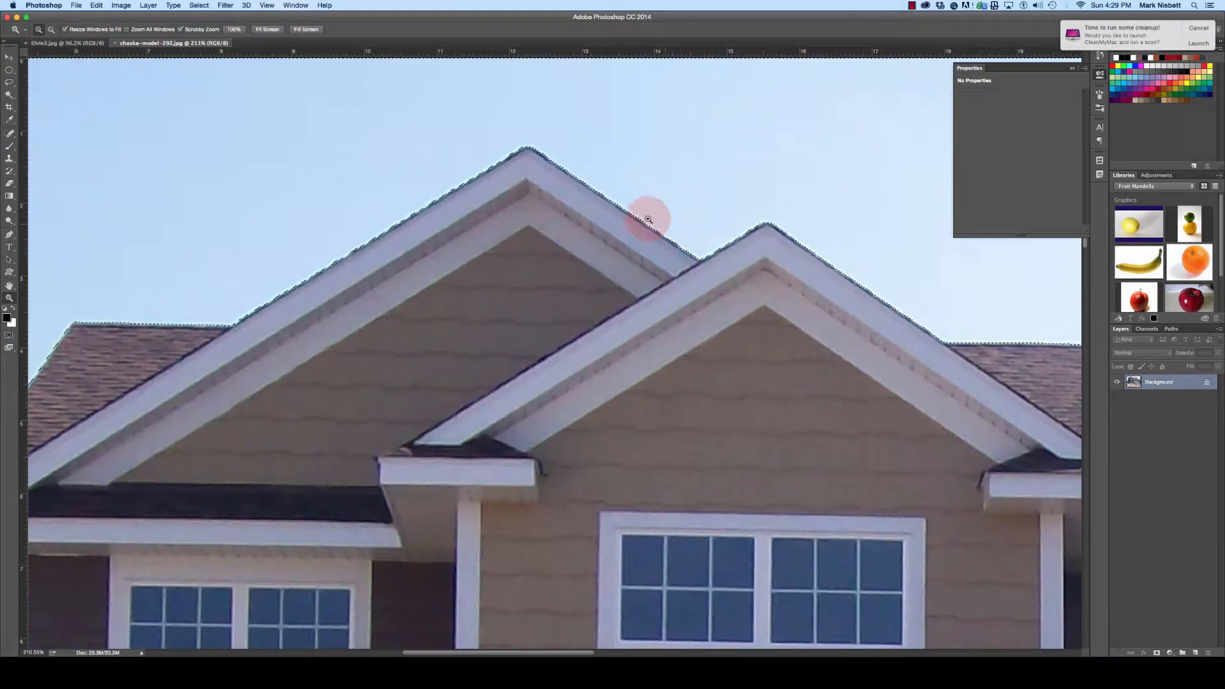
{"action": "left_click_drag", "start_coordinate": [88, 344], "coordinate": [237, 302]}
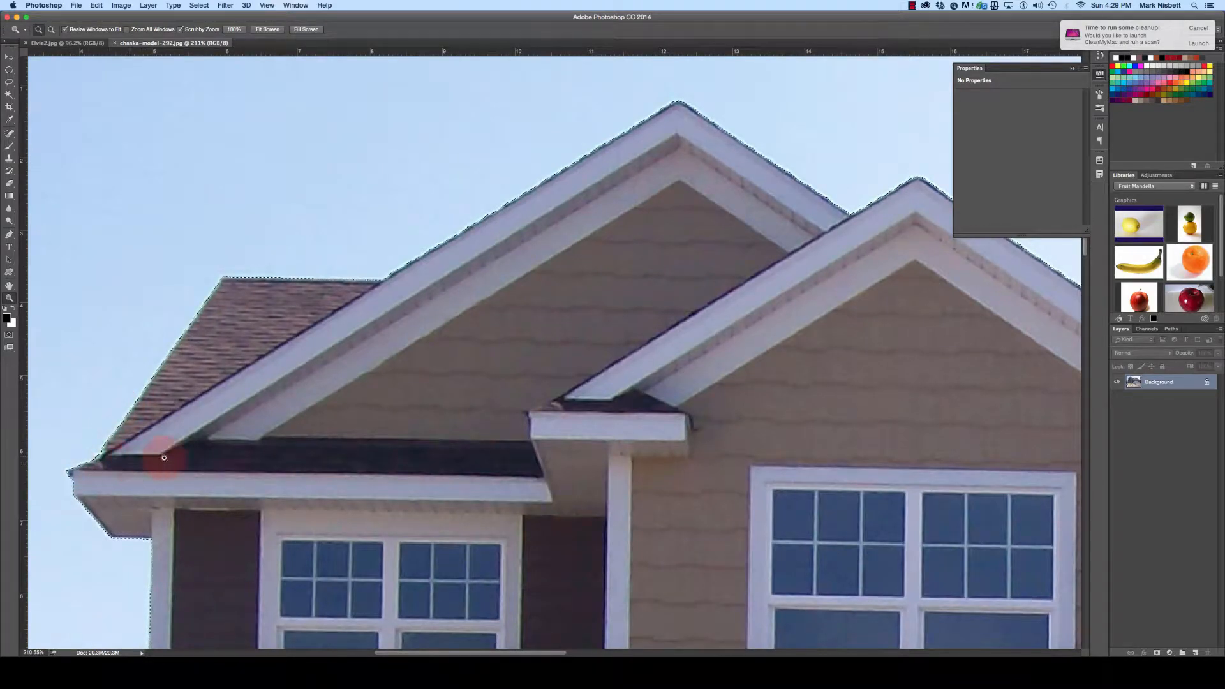
Step: Switch to Adobe Bridge and open img_4594.jpg from the Construction folder in Photoshop
{"action": "left_click", "coordinate": [842, 638]}
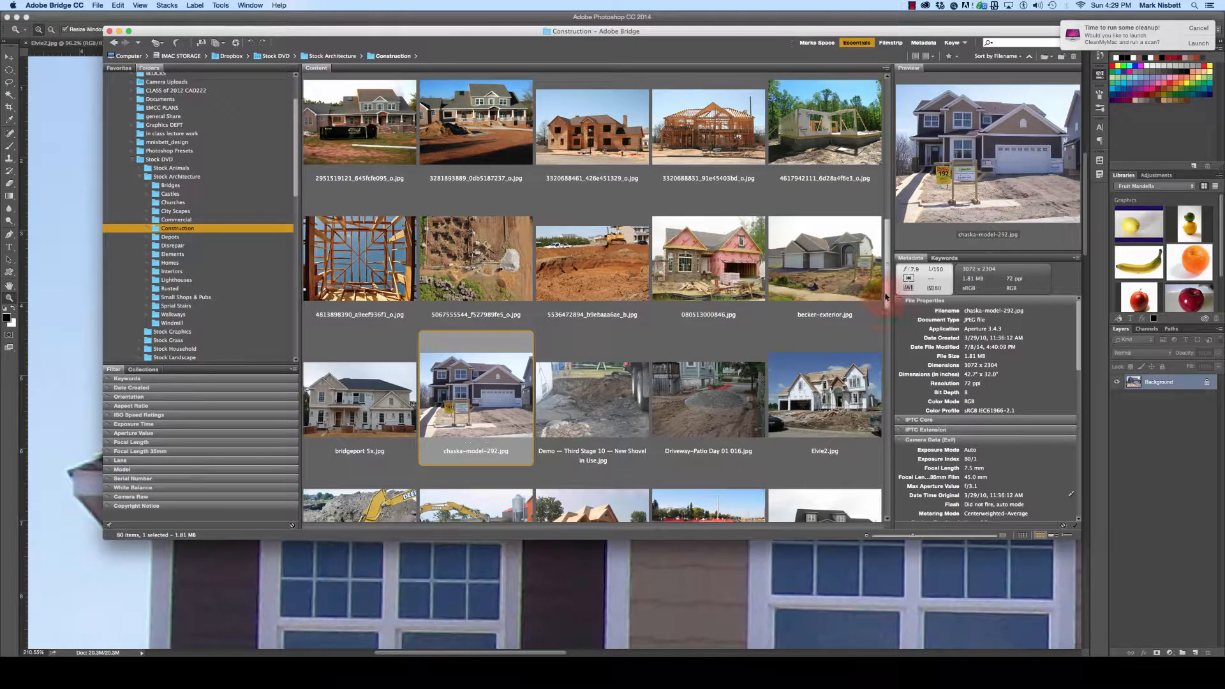
{"action": "left_click_drag", "start_coordinate": [887, 298], "coordinate": [890, 337]}
{"action": "left_click", "coordinate": [830, 338]}
{"action": "right_click", "coordinate": [828, 339]}
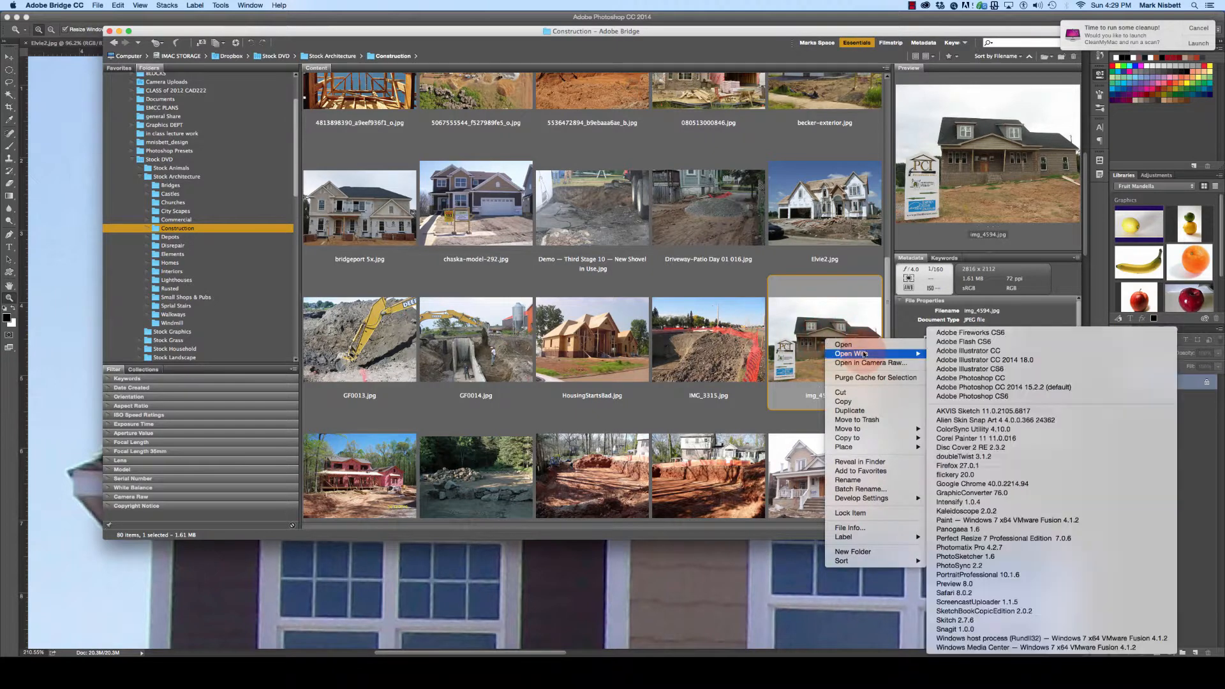
{"action": "left_click", "coordinate": [843, 345]}
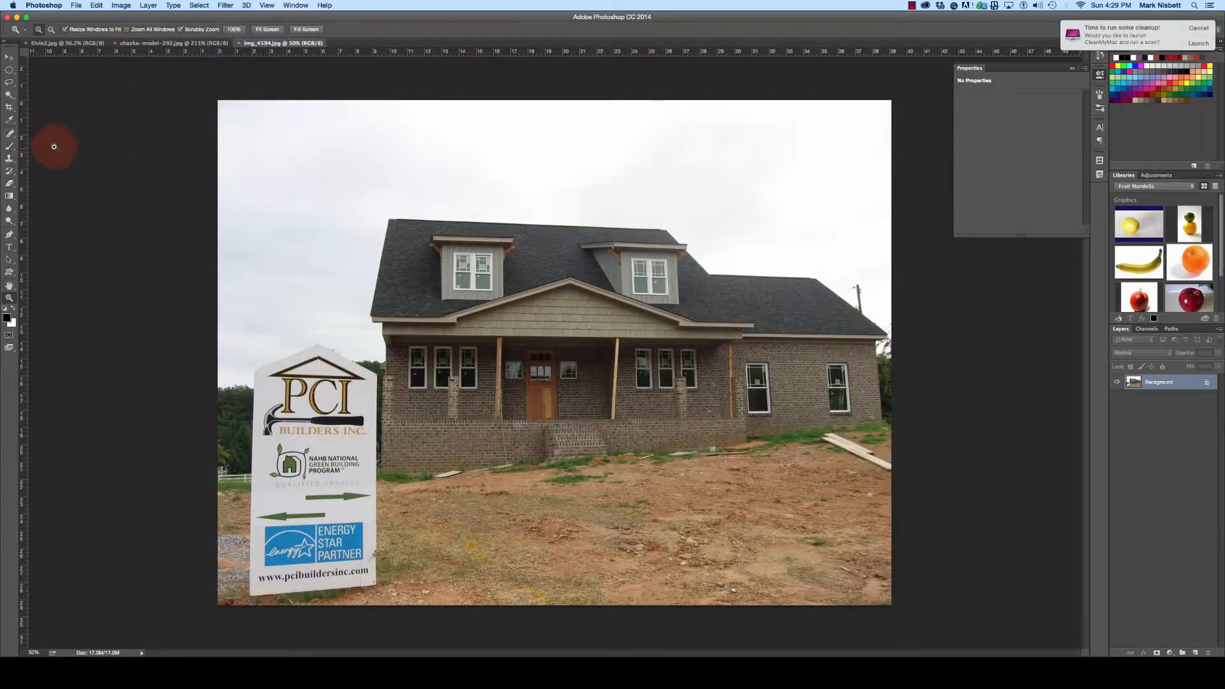
Step: Select the cloudy sky above the brick house with the Quick Selection tool in add-to-selection mode
{"action": "right_click", "coordinate": [8, 97]}
{"action": "left_click", "coordinate": [70, 96]}
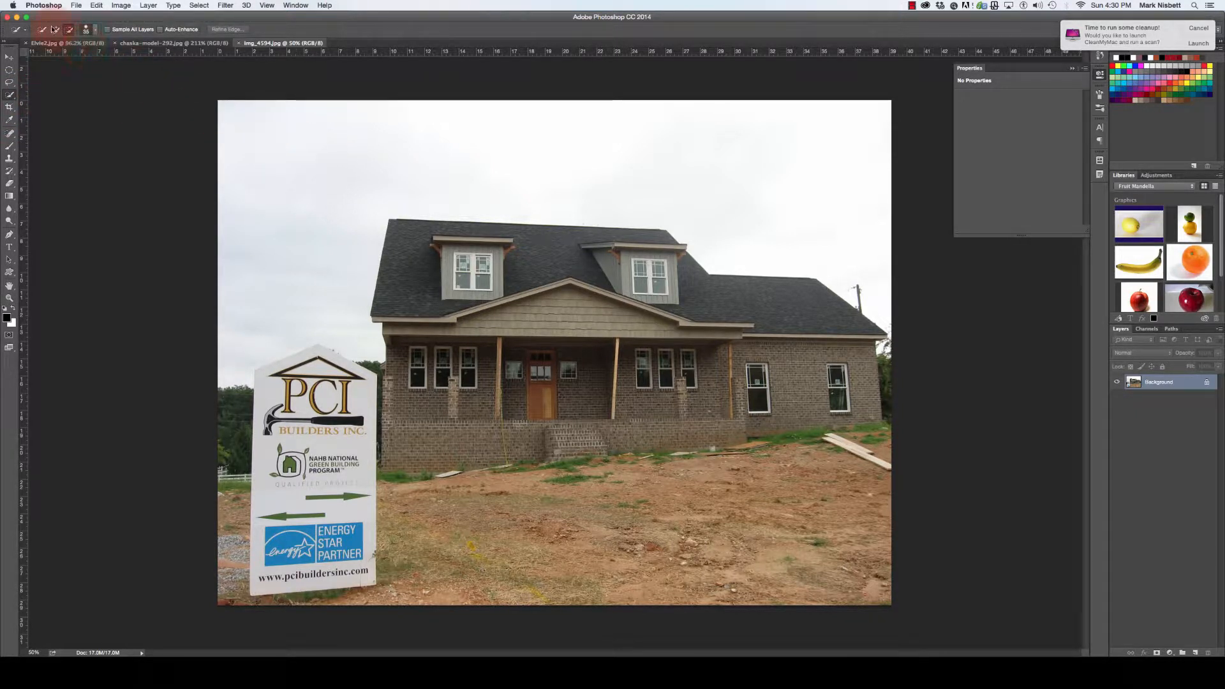
{"action": "mouse_move", "coordinate": [240, 155]}
{"action": "left_mouse_down"}
{"action": "mouse_move", "coordinate": [329, 192]}
{"action": "mouse_move", "coordinate": [297, 157]}
{"action": "mouse_move", "coordinate": [251, 150]}
{"action": "mouse_move", "coordinate": [498, 156]}
{"action": "left_mouse_up"}
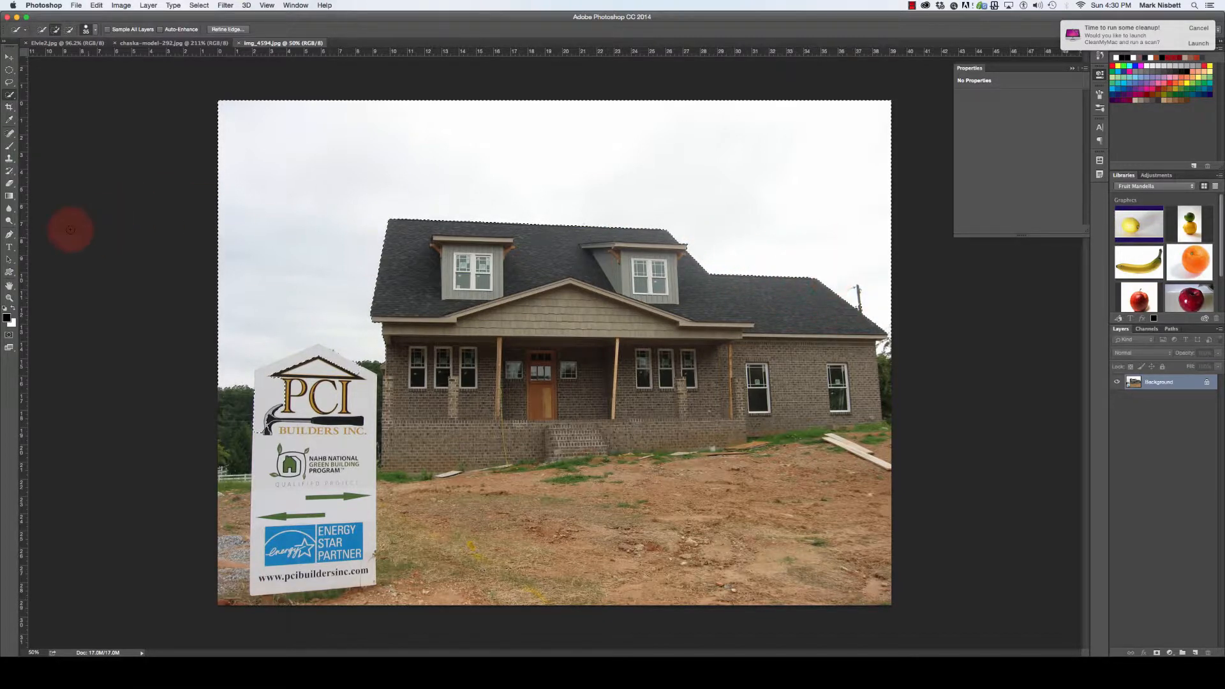
Step: Examine the sky selection's edge up close along the dormer and the lower side roof of the brick house
{"action": "left_click", "coordinate": [9, 298]}
{"action": "left_click_drag", "start_coordinate": [783, 273], "coordinate": [855, 331]}
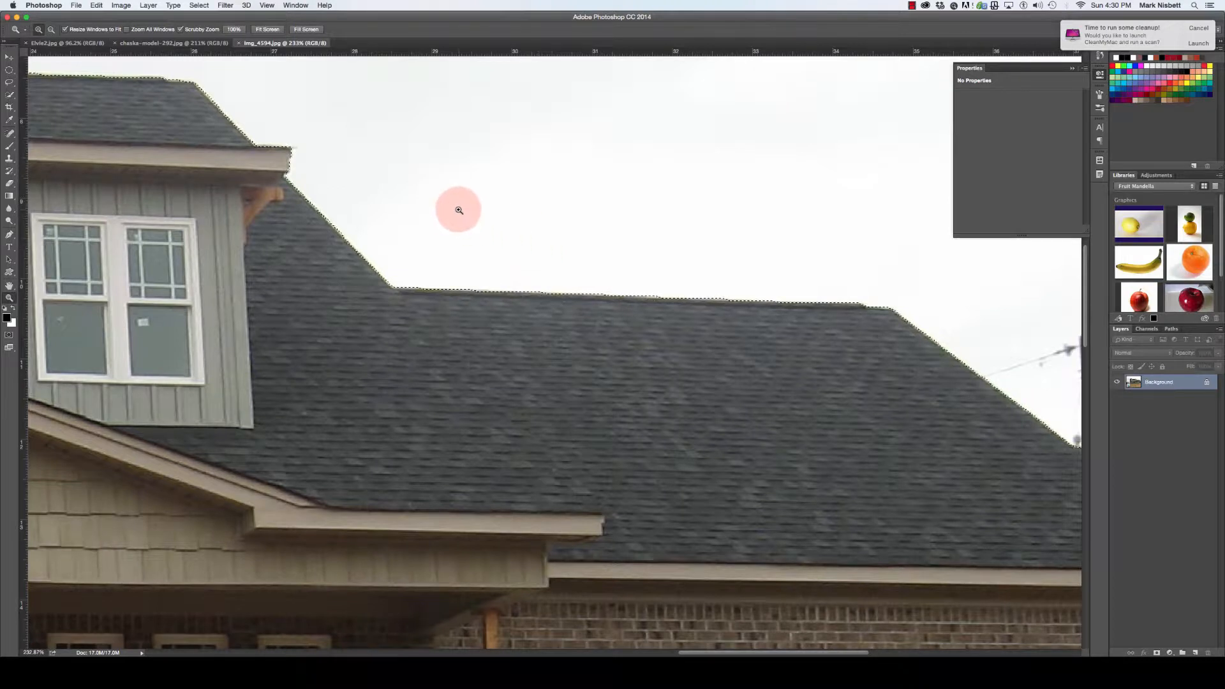
Step: Switch to the Elvie2.jpg image and clear its sky selection
{"action": "left_click", "coordinate": [94, 43]}
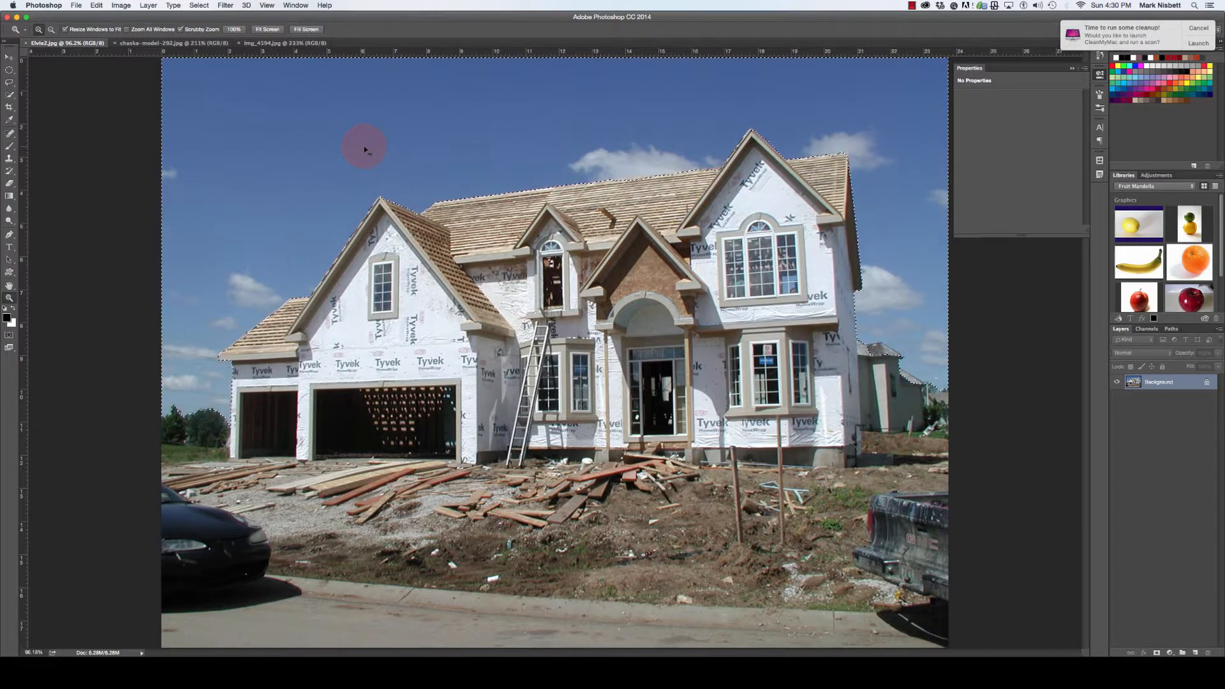
{"action": "key", "text": "super+d"}
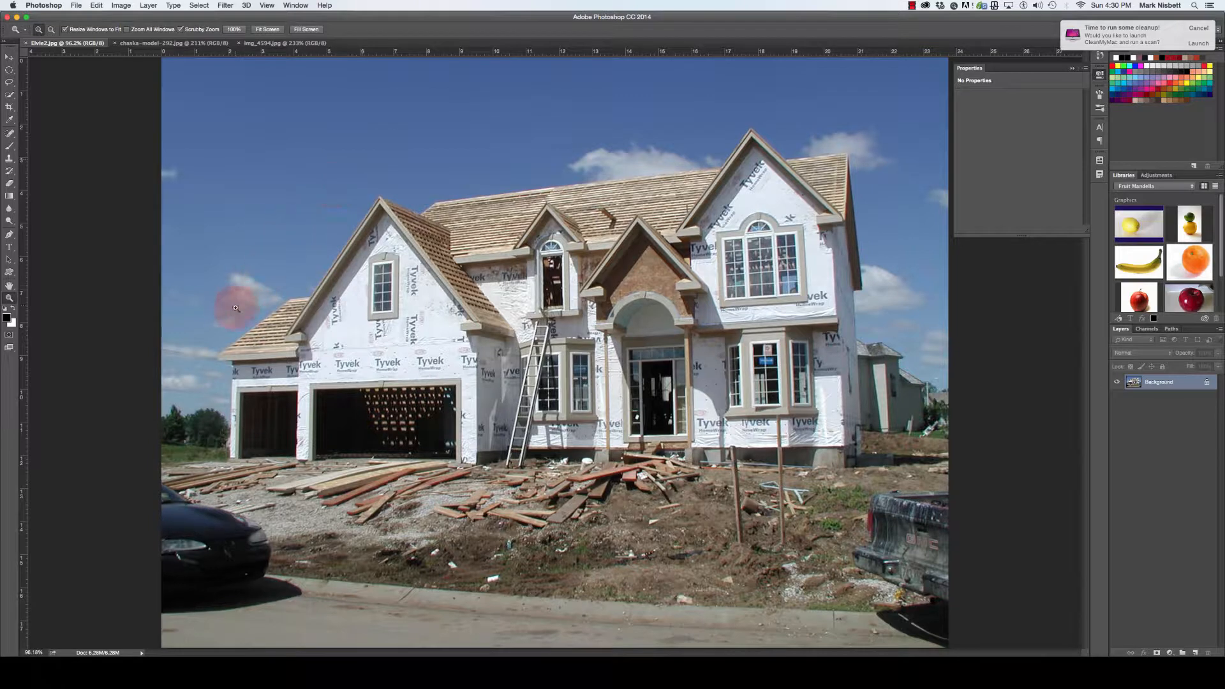
Step: With the Polygonal Lasso, start the sky outline at the garage's lower outer corner and trace up the wall and around the eave
{"action": "left_click", "coordinate": [13, 98]}
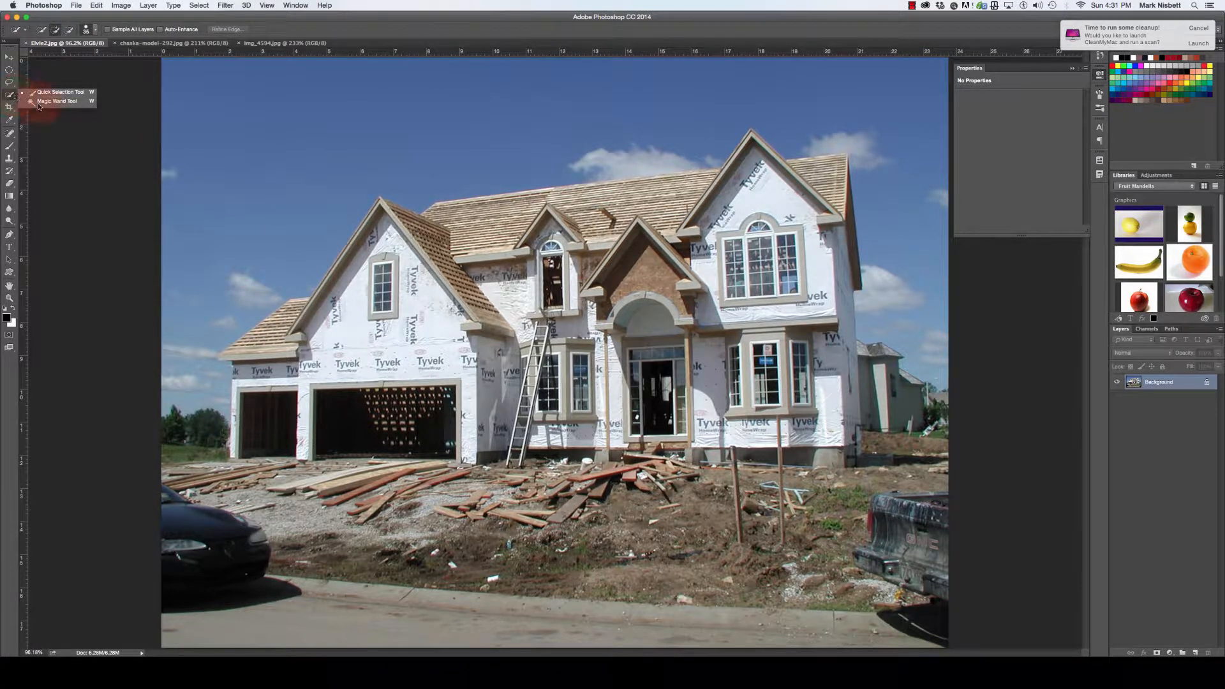
{"action": "left_click", "coordinate": [9, 81]}
{"action": "left_click", "coordinate": [41, 91]}
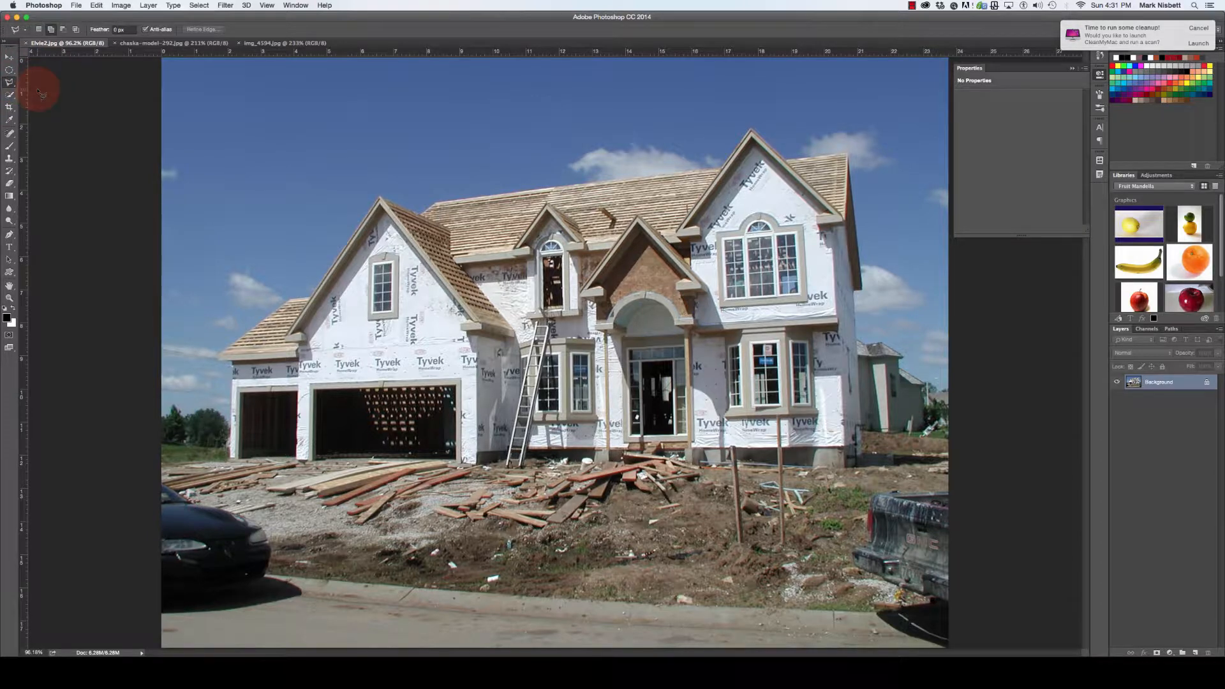
{"action": "left_click", "coordinate": [9, 297]}
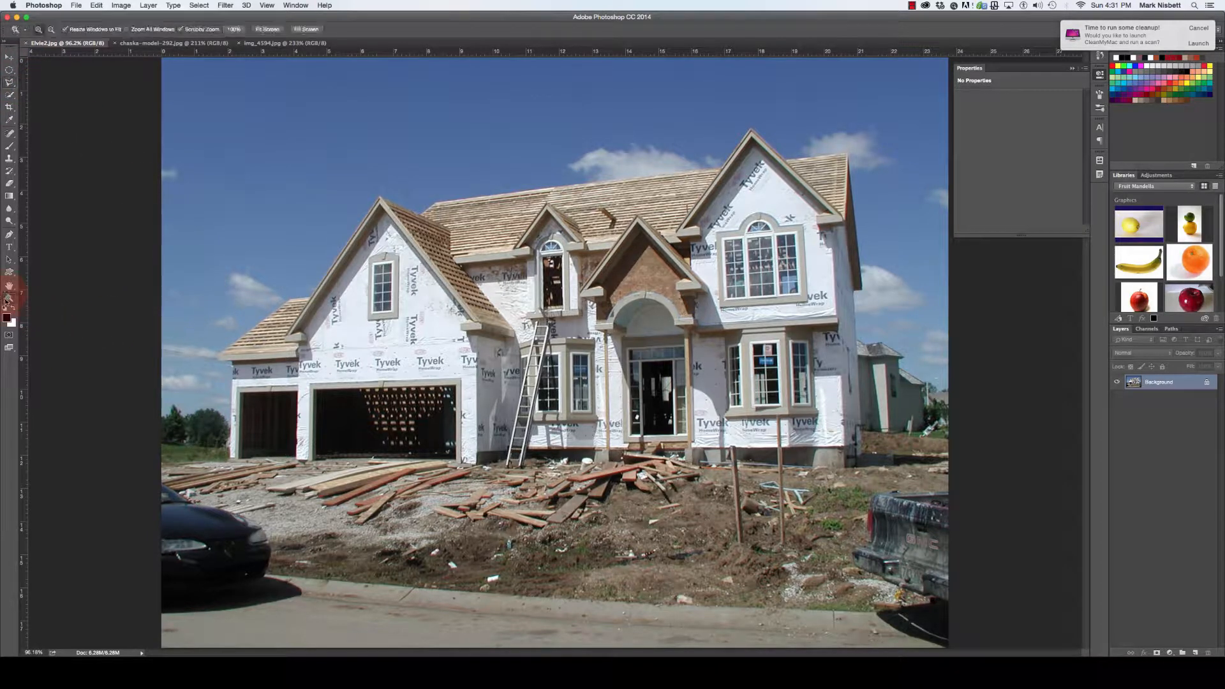
{"action": "left_click", "coordinate": [191, 435]}
{"action": "left_click", "coordinate": [206, 416]}
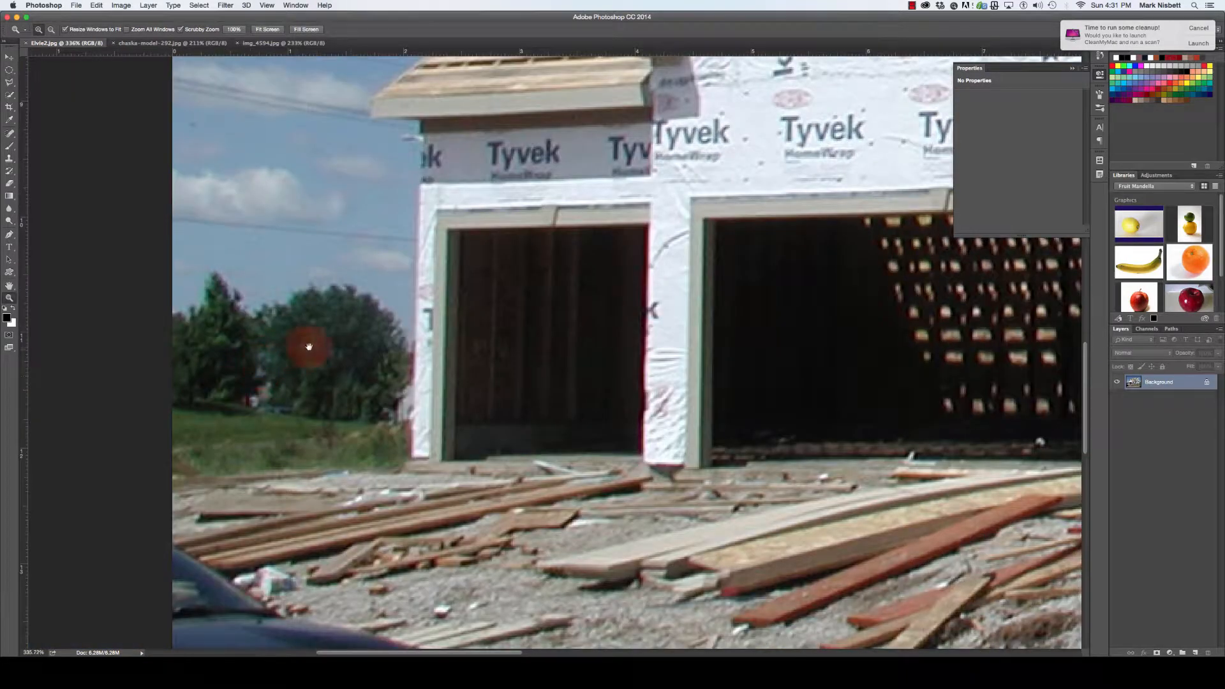
{"action": "left_click_drag", "start_coordinate": [397, 308], "coordinate": [403, 370]}
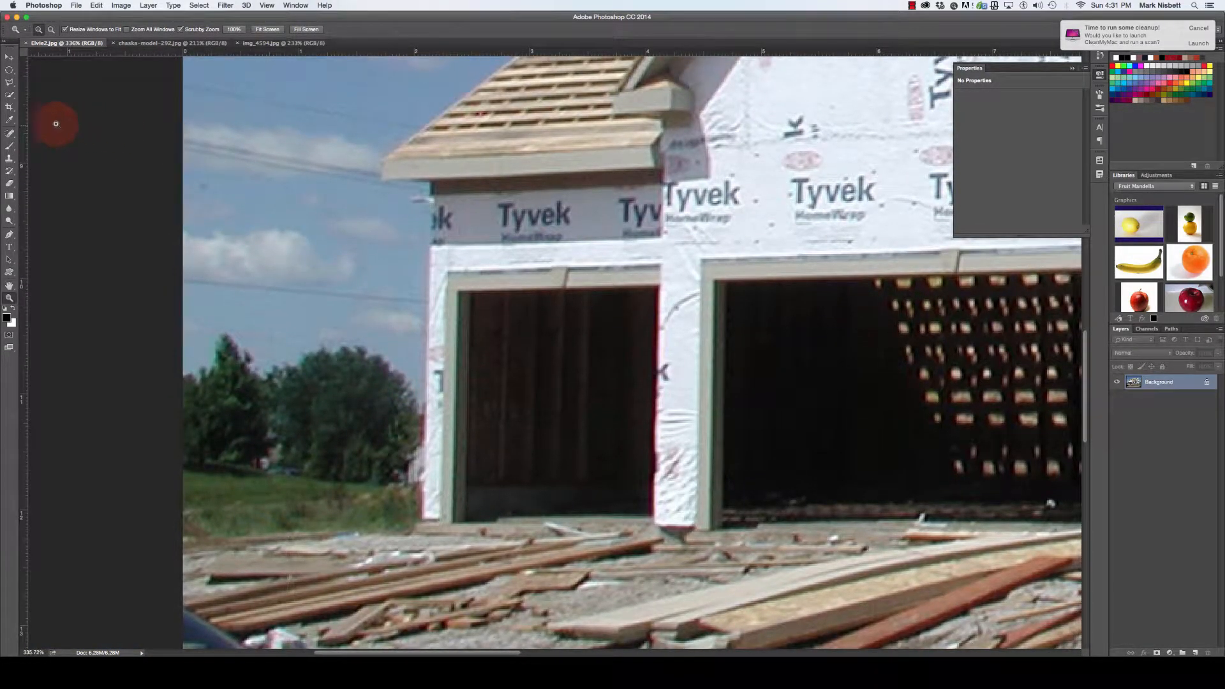
{"action": "left_click", "coordinate": [9, 82]}
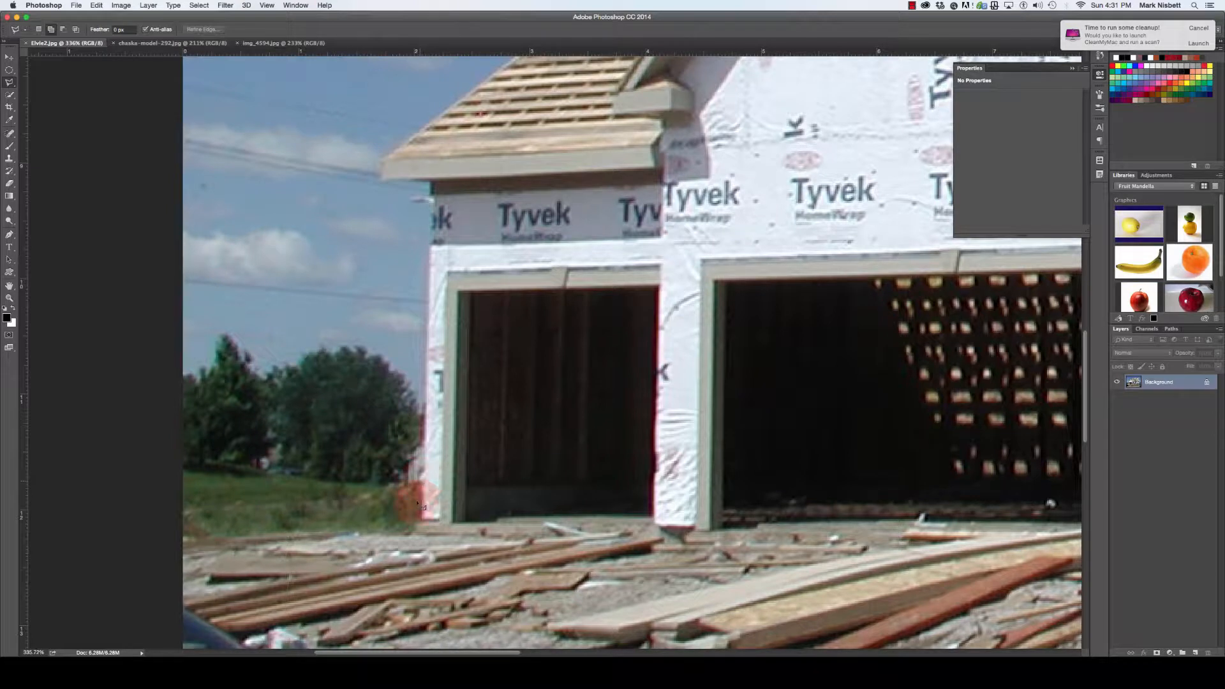
{"action": "left_click", "coordinate": [423, 524]}
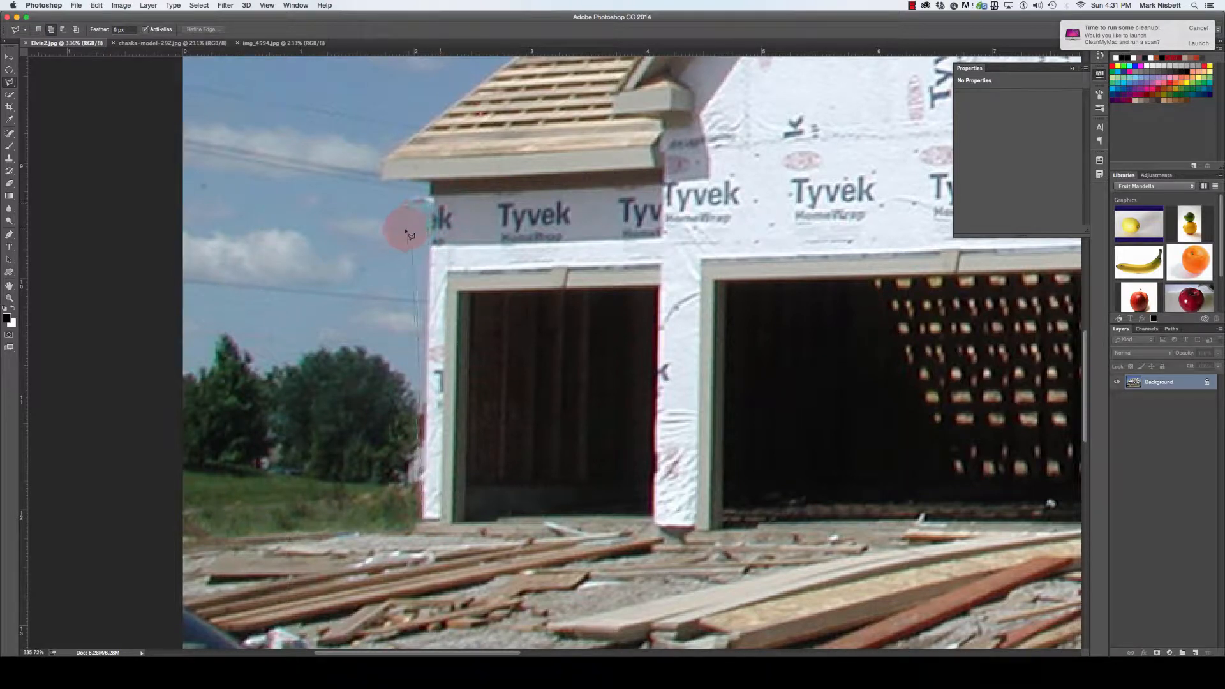
{"action": "left_click", "coordinate": [428, 188]}
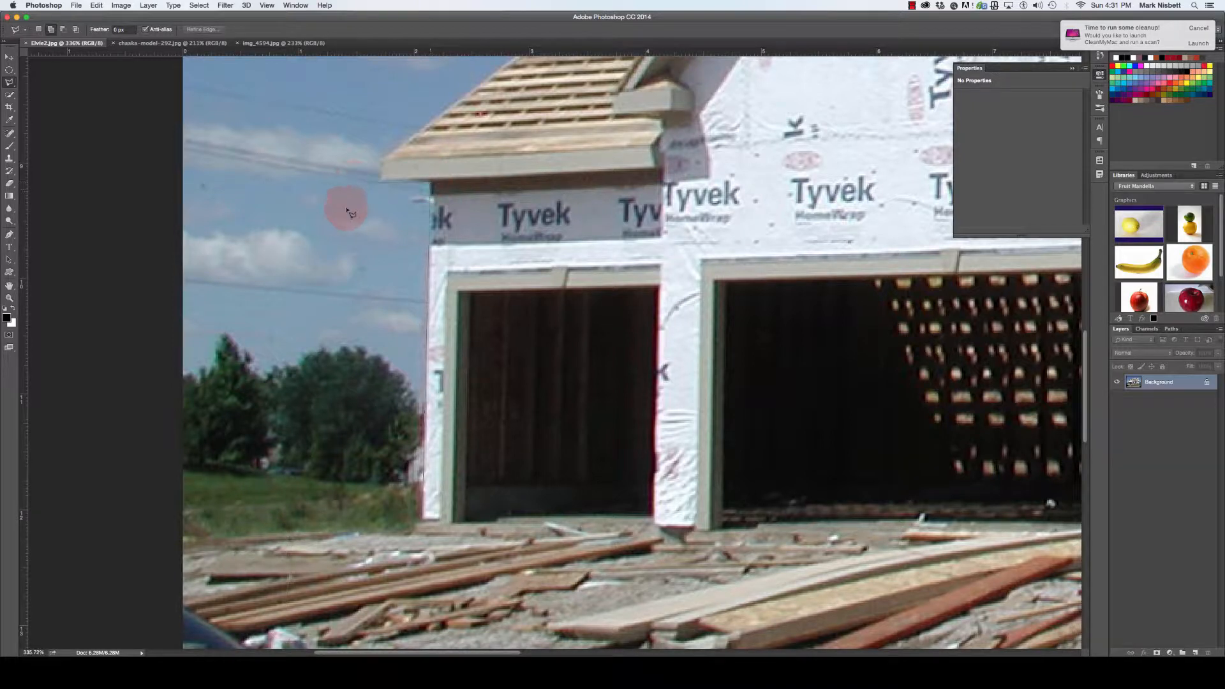
{"action": "left_click", "coordinate": [381, 182]}
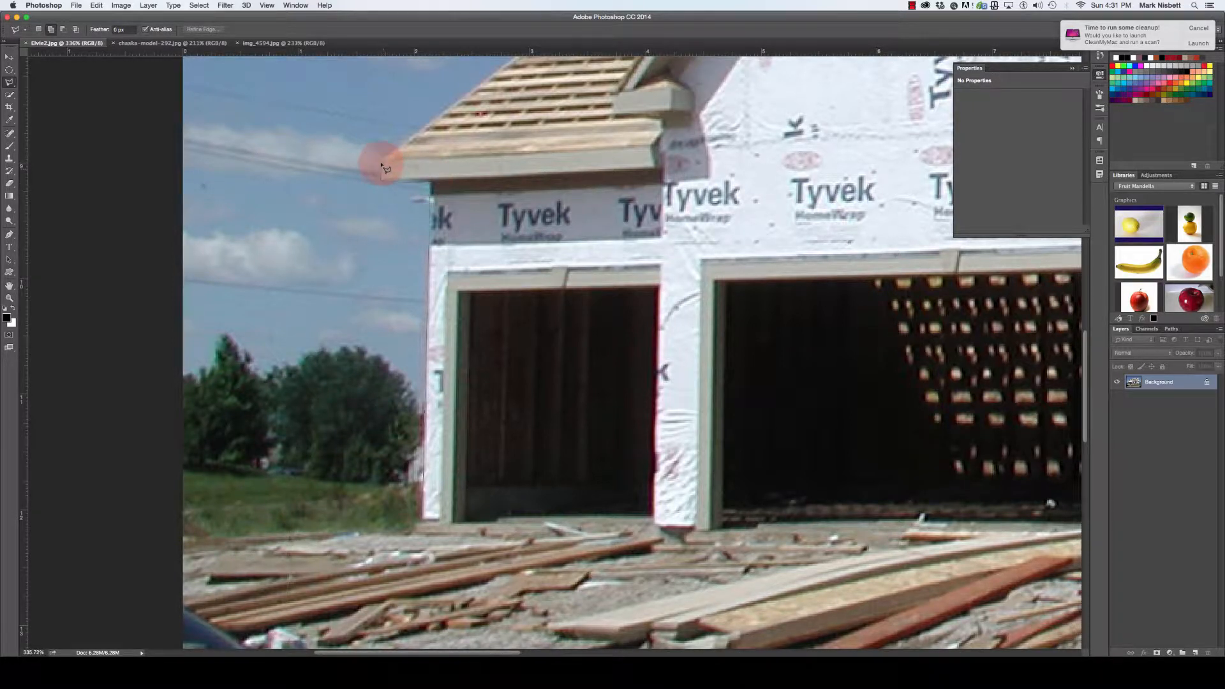
{"action": "left_click", "coordinate": [381, 161]}
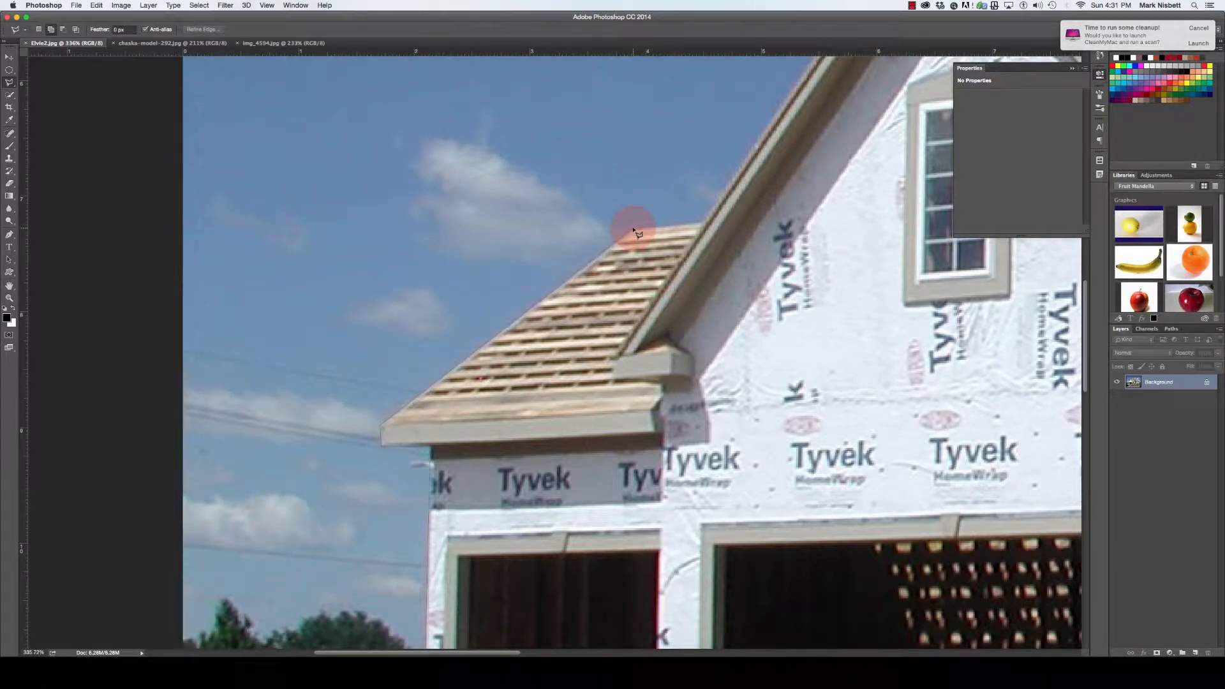
Step: Continue the lasso outline along the garage roof, over both large gables and the main ridge to the roof's far end
{"action": "left_click", "coordinate": [707, 221]}
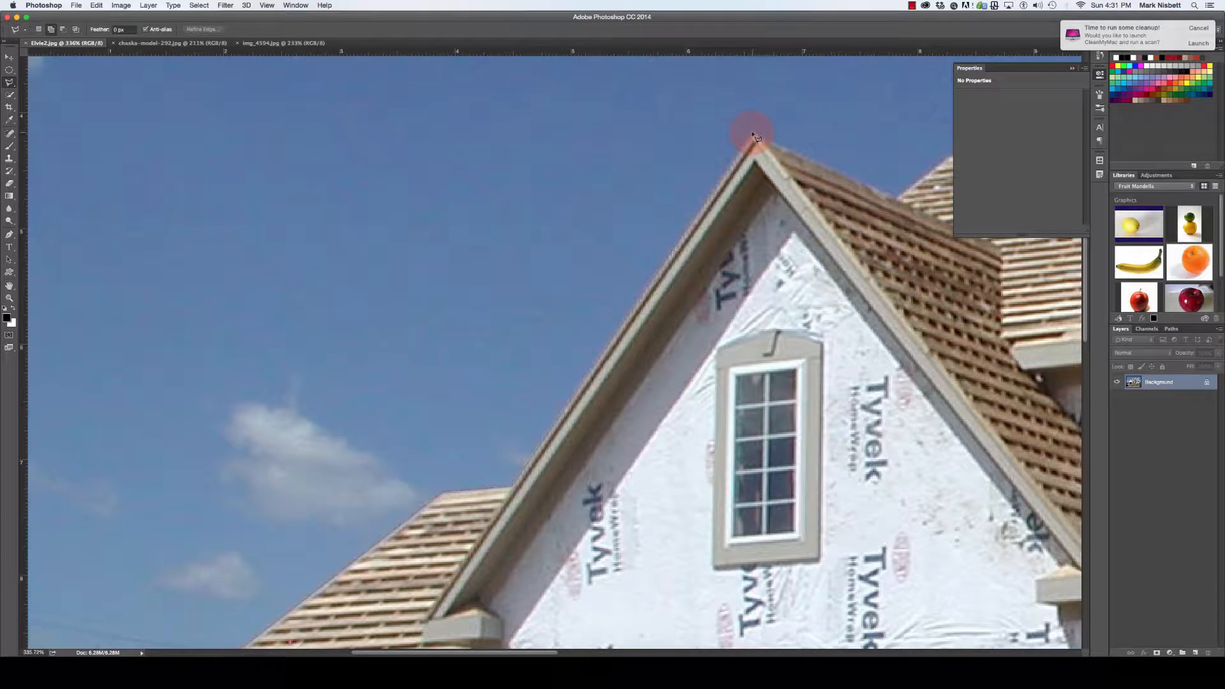
{"action": "left_click_drag", "start_coordinate": [756, 136], "coordinate": [898, 195]}
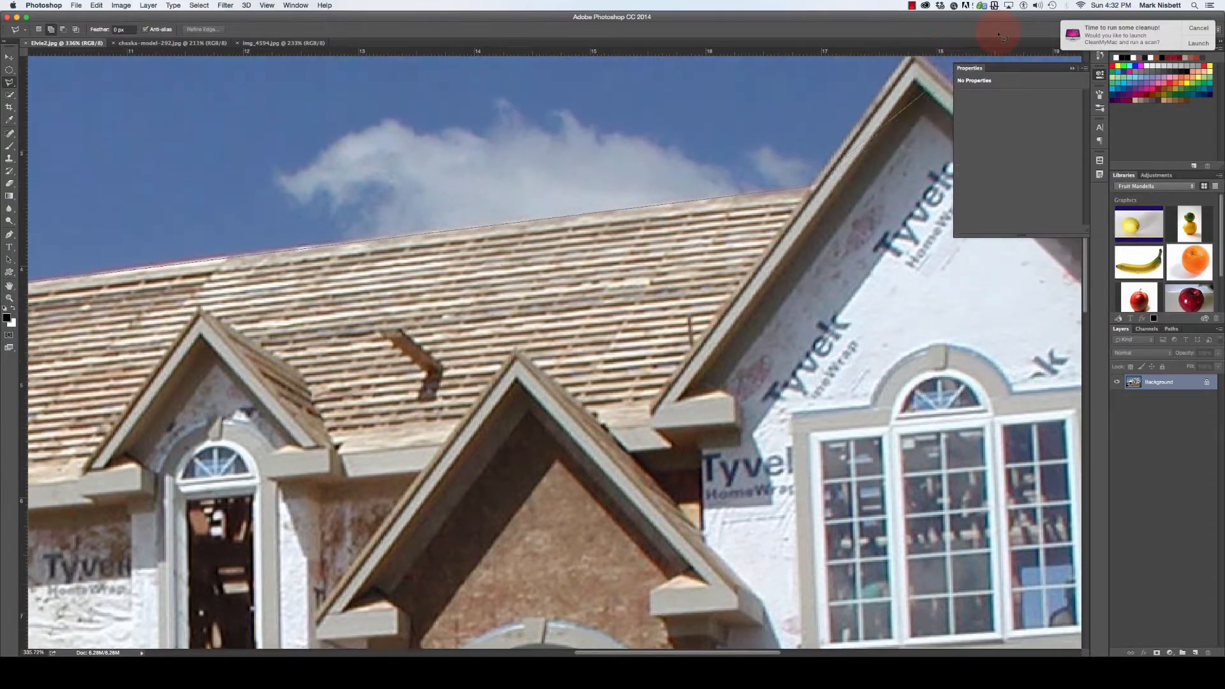
{"action": "left_click", "coordinate": [903, 103]}
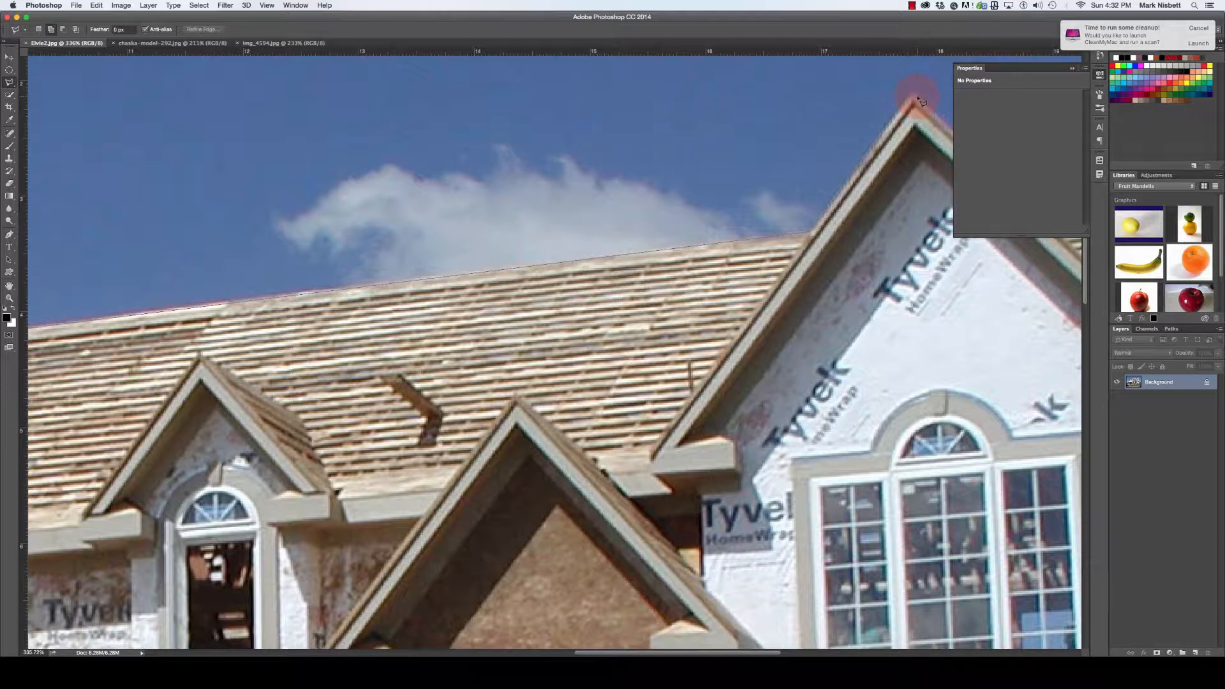
{"action": "left_click", "coordinate": [918, 98]}
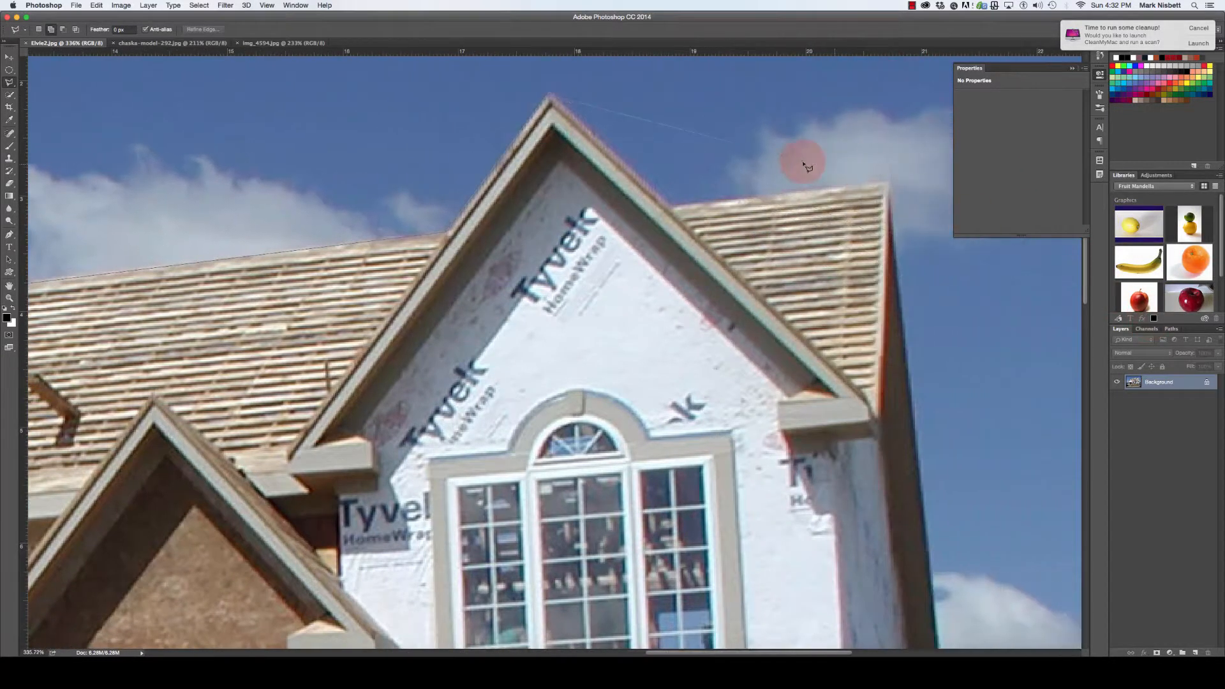
{"action": "left_click", "coordinate": [670, 208]}
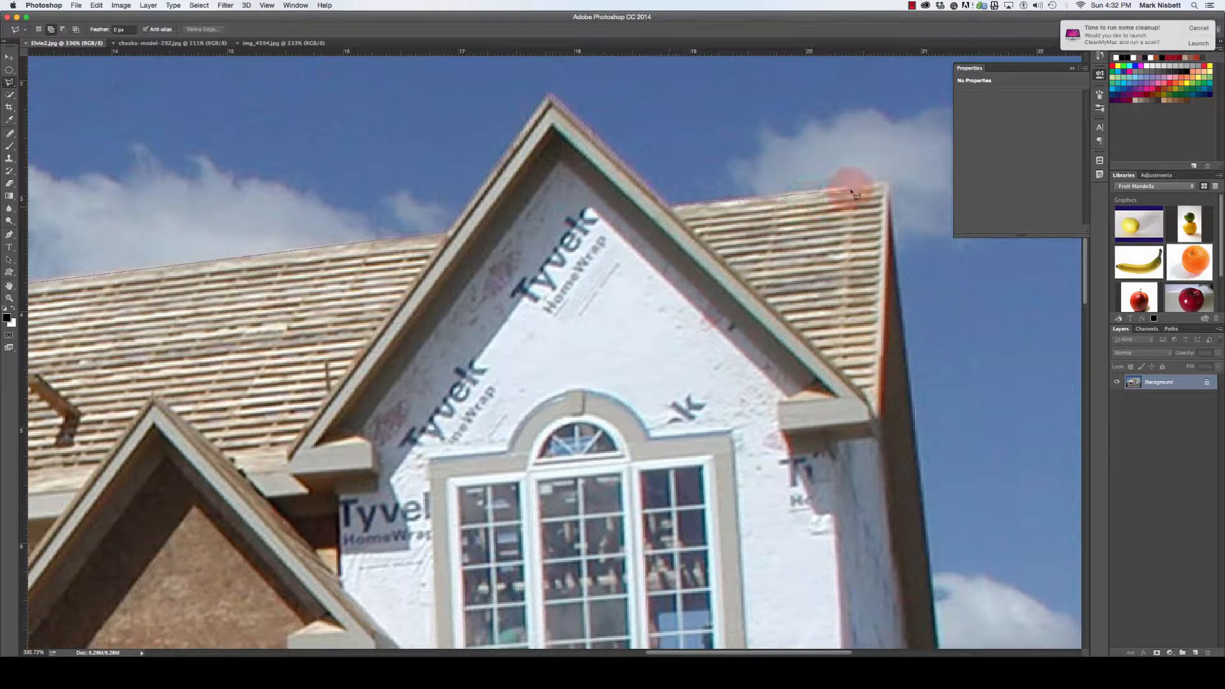
{"action": "left_click", "coordinate": [890, 183]}
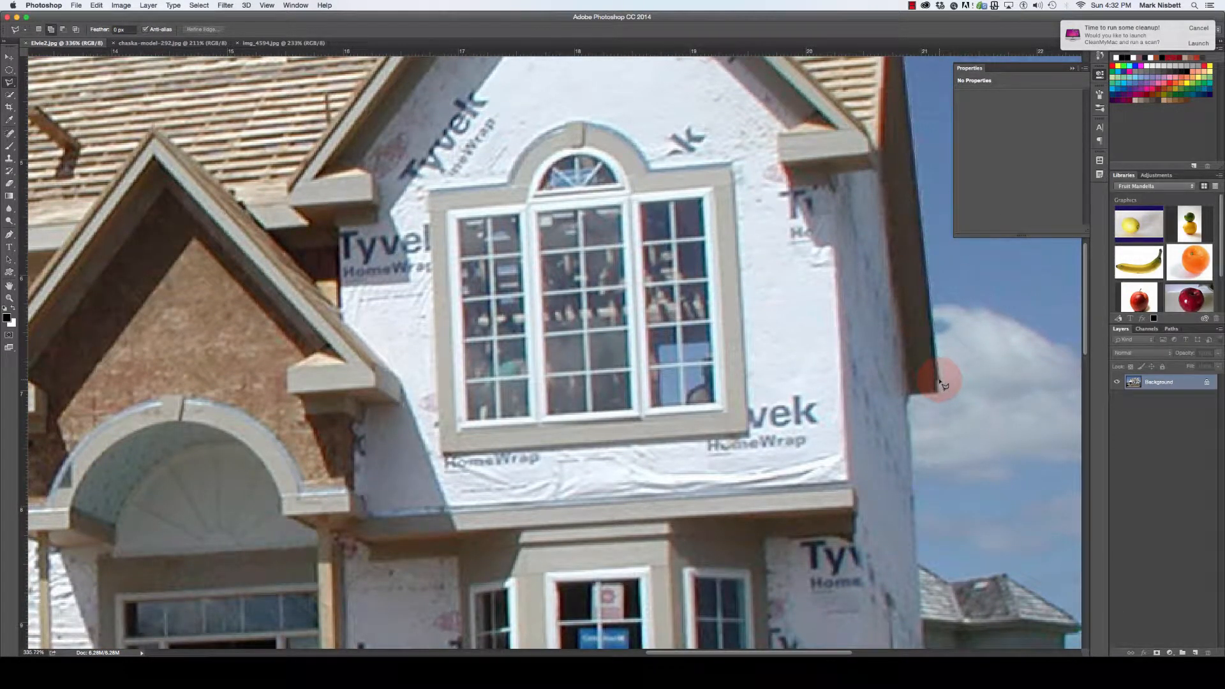
Step: Trace the outline down the far roof edge and side wall, around the eave, and along the dirt line to the image's edge
{"action": "left_click", "coordinate": [931, 383]}
{"action": "left_click", "coordinate": [938, 393]}
{"action": "left_click", "coordinate": [908, 395]}
{"action": "mouse_move", "coordinate": [930, 656]}
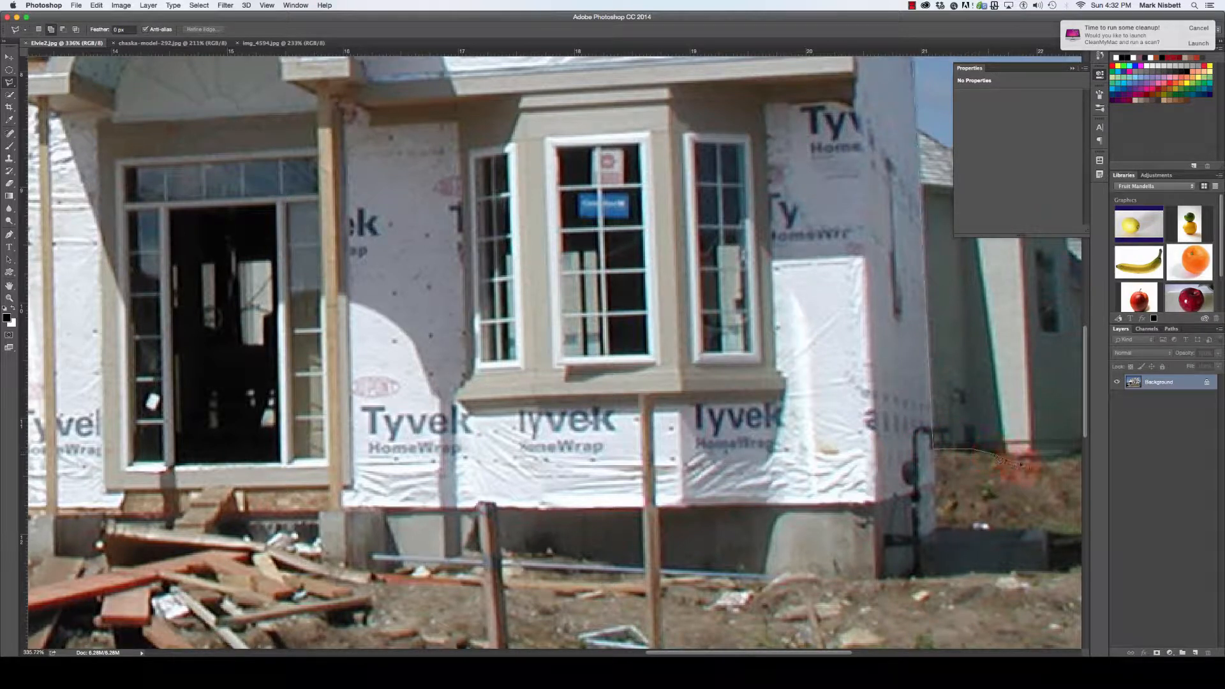
{"action": "left_click", "coordinate": [1079, 457]}
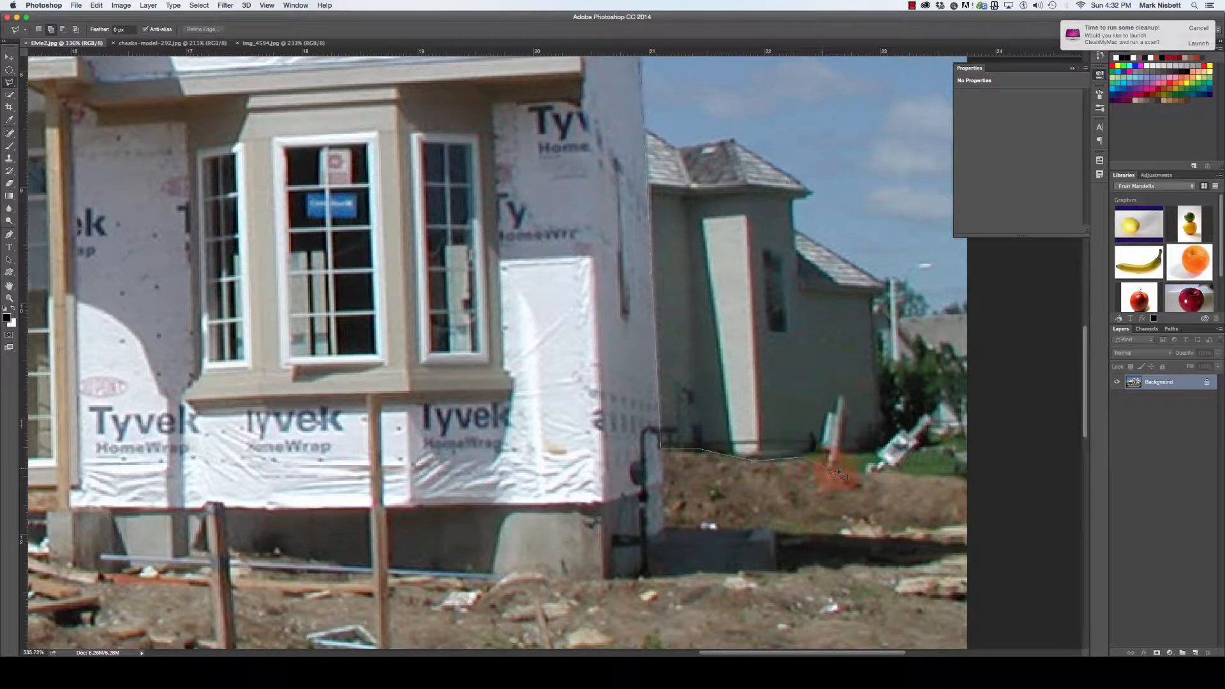
{"action": "left_click", "coordinate": [838, 470]}
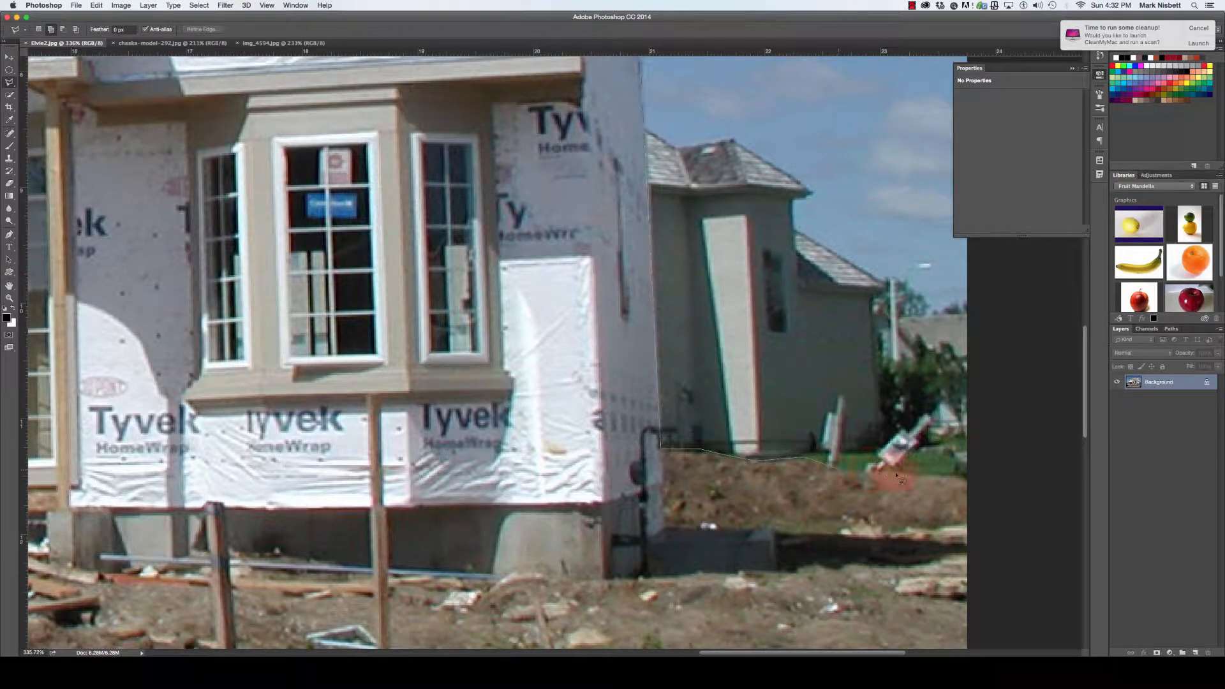
{"action": "left_click", "coordinate": [968, 479]}
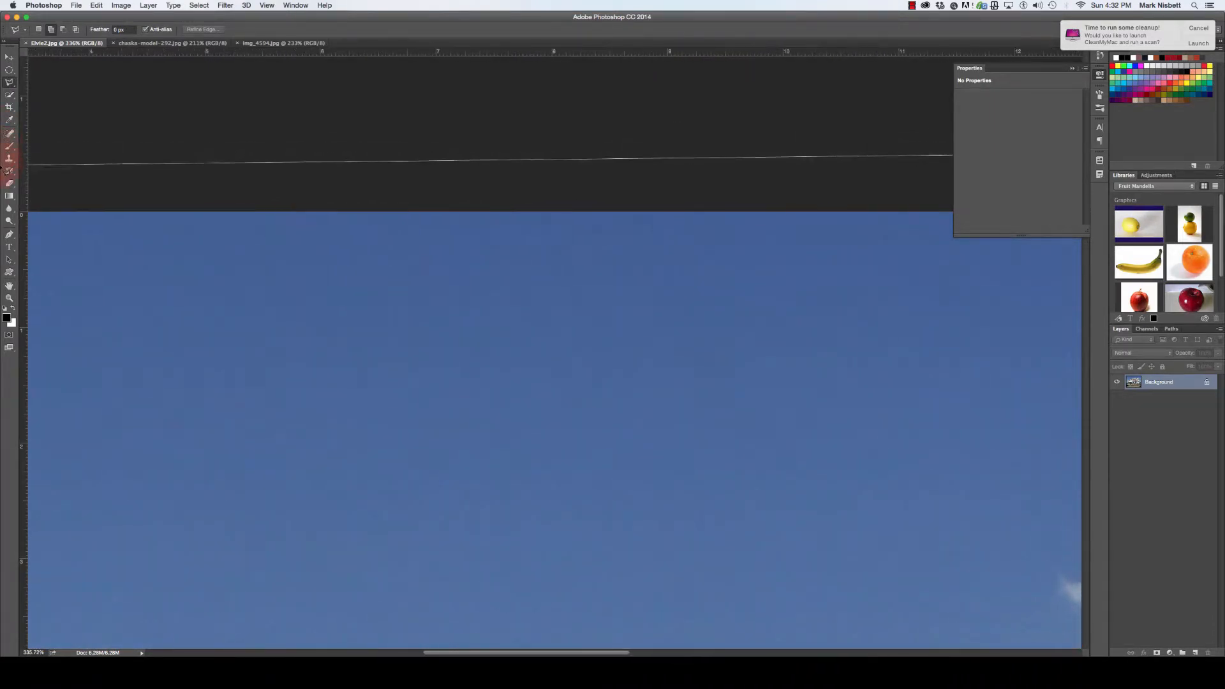
Step: Carry the outline outside the canvas around the sky, follow the grass line below the trees, and close it at the garage corner
{"action": "left_click", "coordinate": [180, 157]}
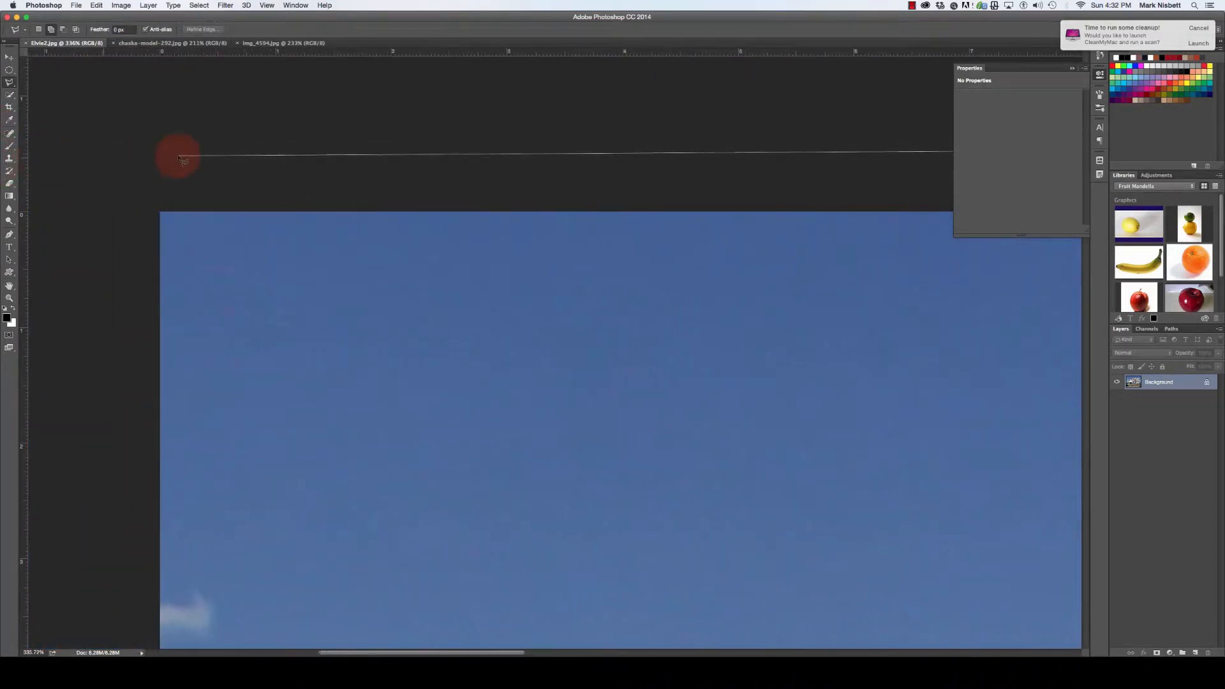
{"action": "left_click", "coordinate": [111, 179]}
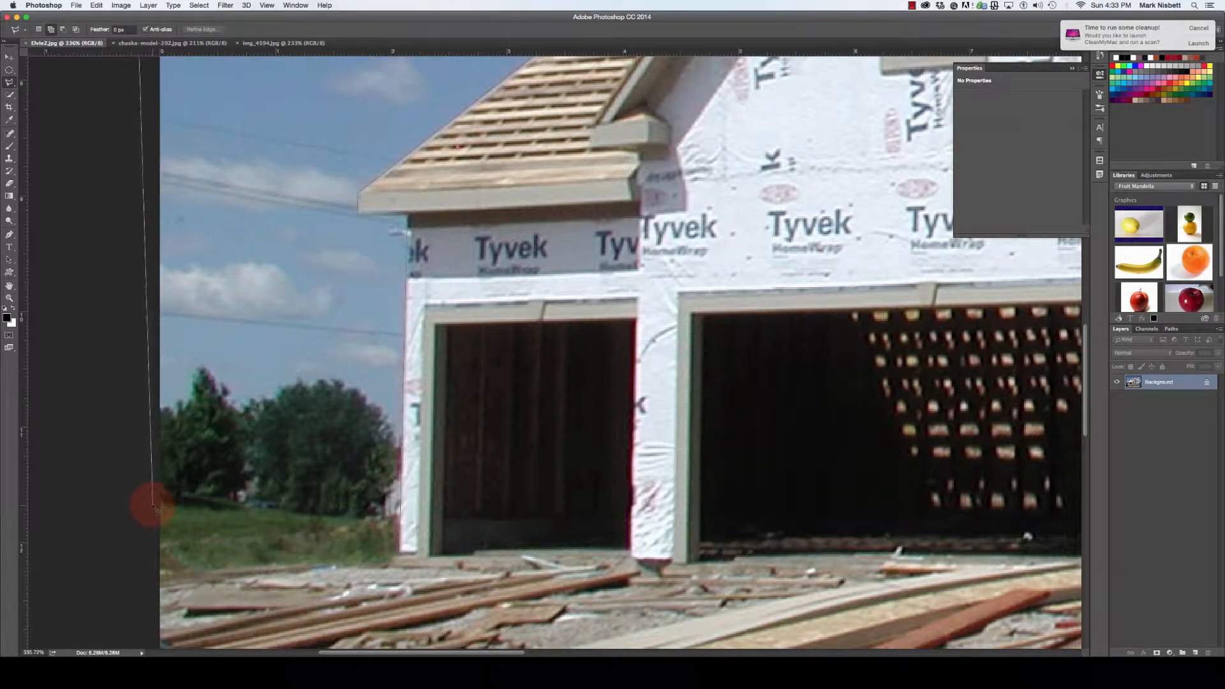
{"action": "left_click", "coordinate": [155, 505]}
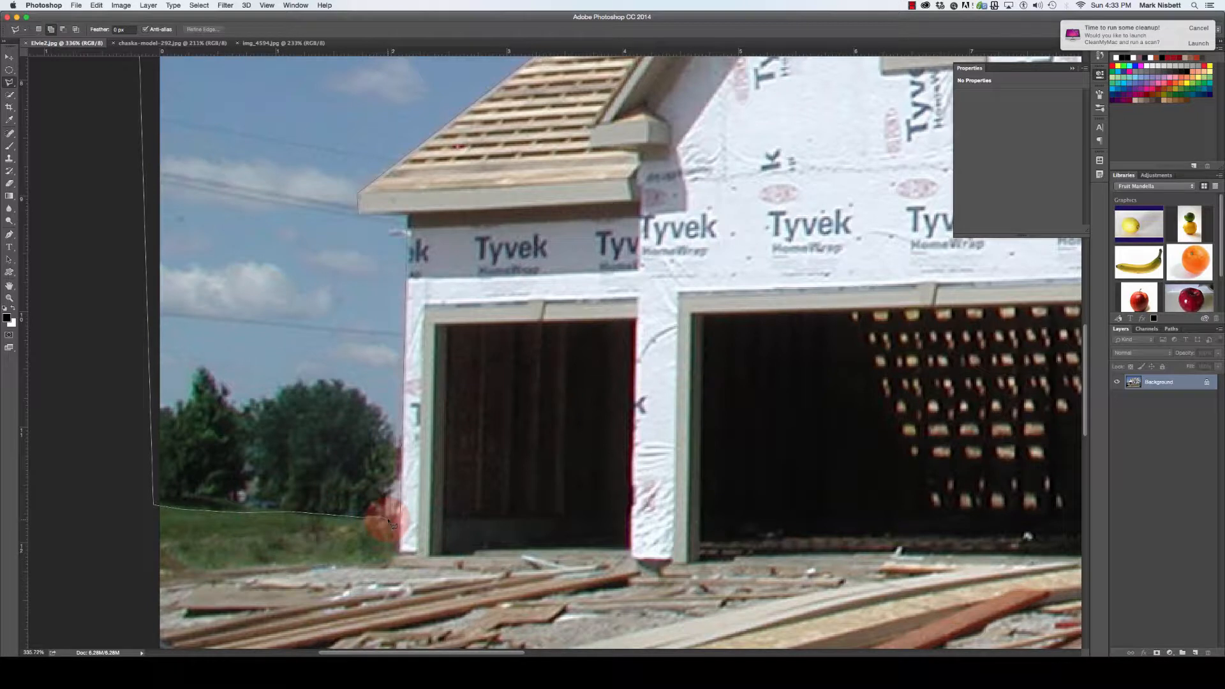
{"action": "left_click", "coordinate": [392, 521]}
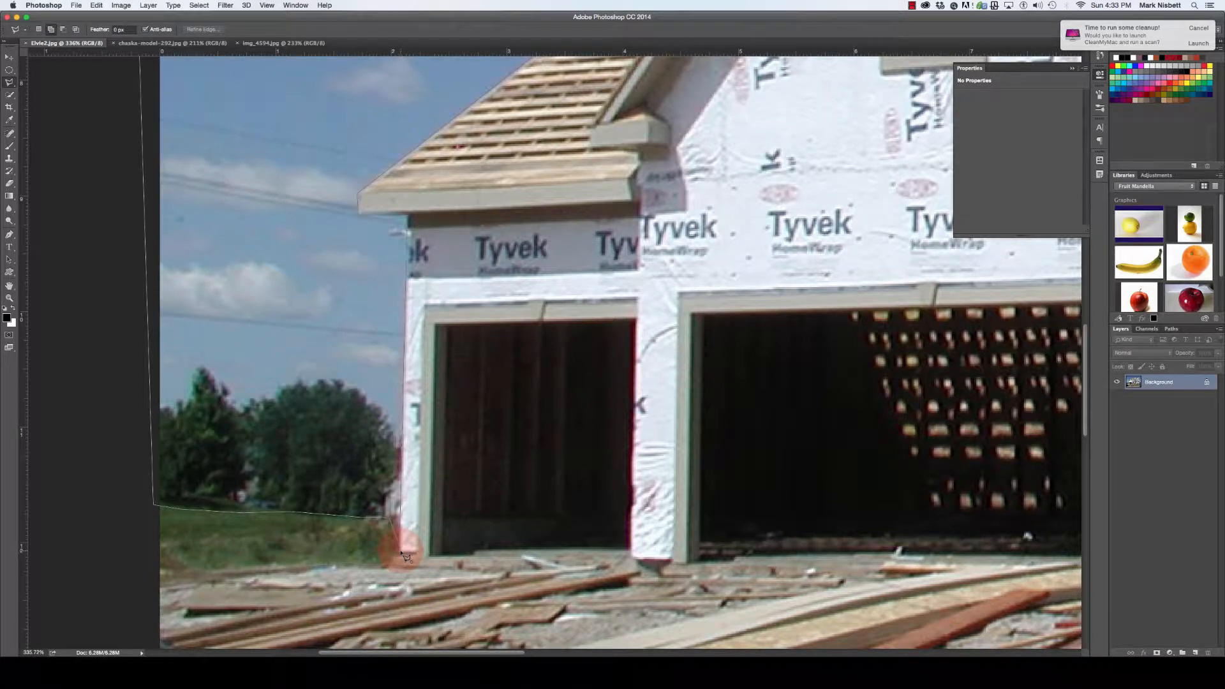
{"action": "left_click", "coordinate": [403, 552]}
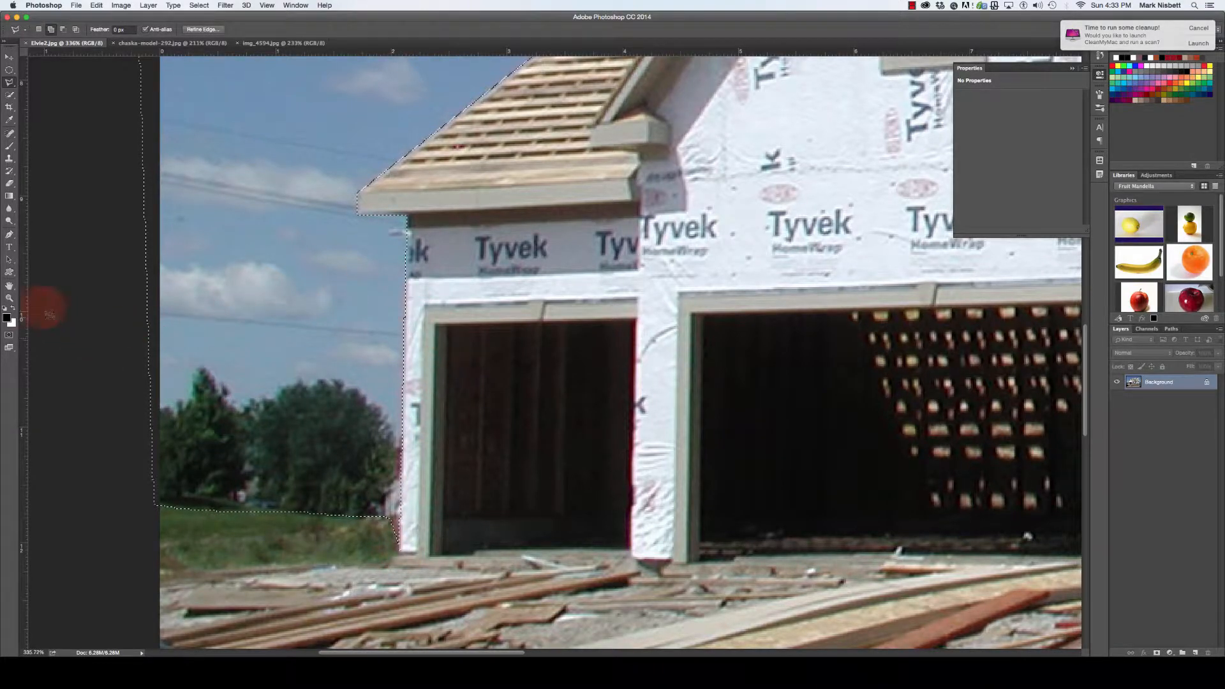
Step: Duplicate the Background layer as Background copy and hide the original Background layer
{"action": "left_click", "coordinate": [9, 298]}
{"action": "left_click", "coordinate": [267, 30]}
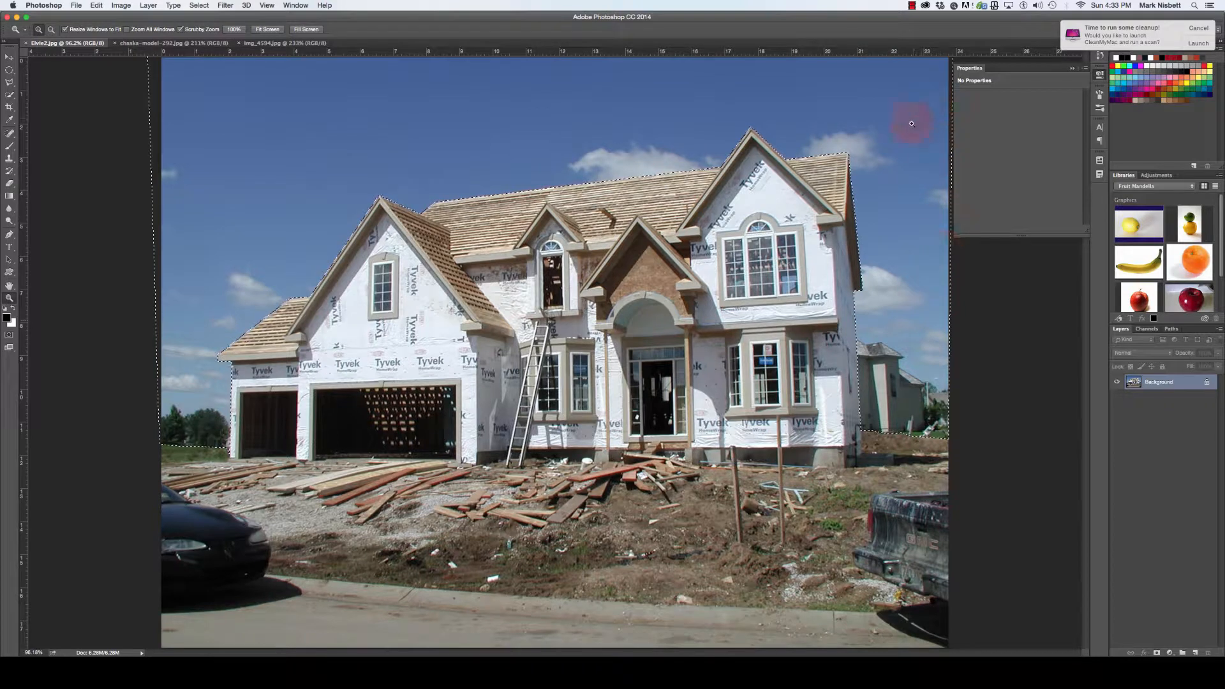
{"action": "right_click", "coordinate": [1170, 386]}
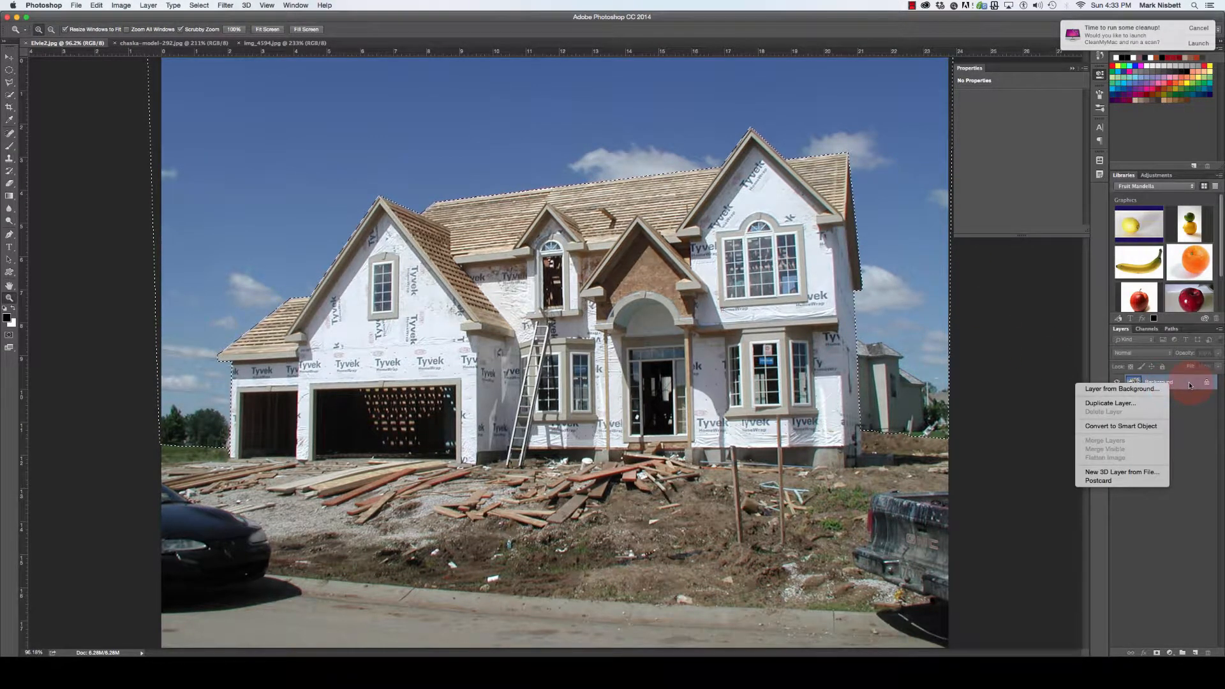
{"action": "left_click", "coordinate": [1128, 404]}
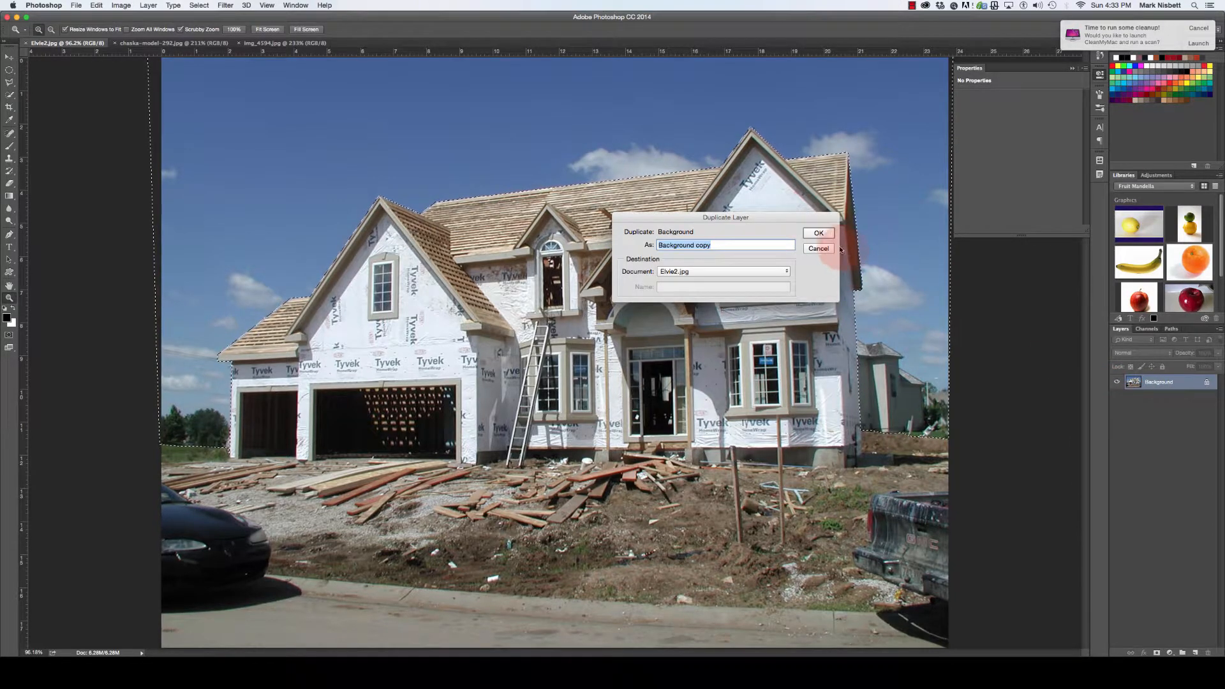
{"action": "left_click", "coordinate": [819, 233]}
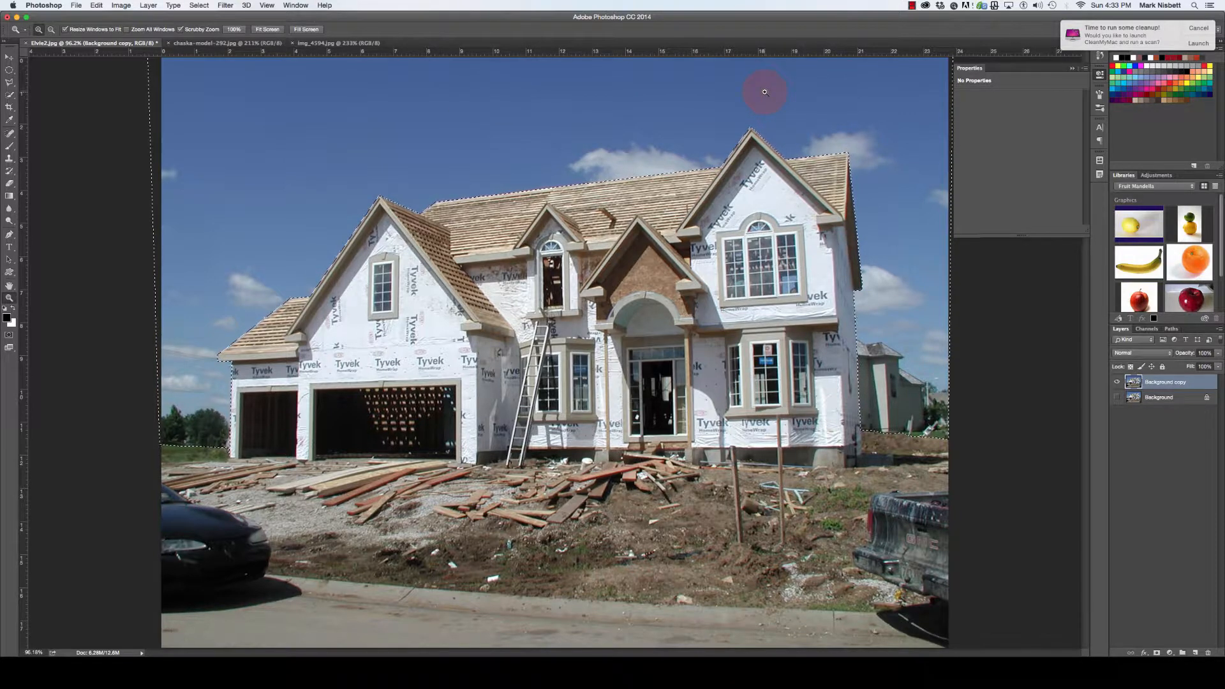
Step: Delete the selected sky and background from the Background copy layer and clear the selection
{"action": "key", "text": "Delete"}
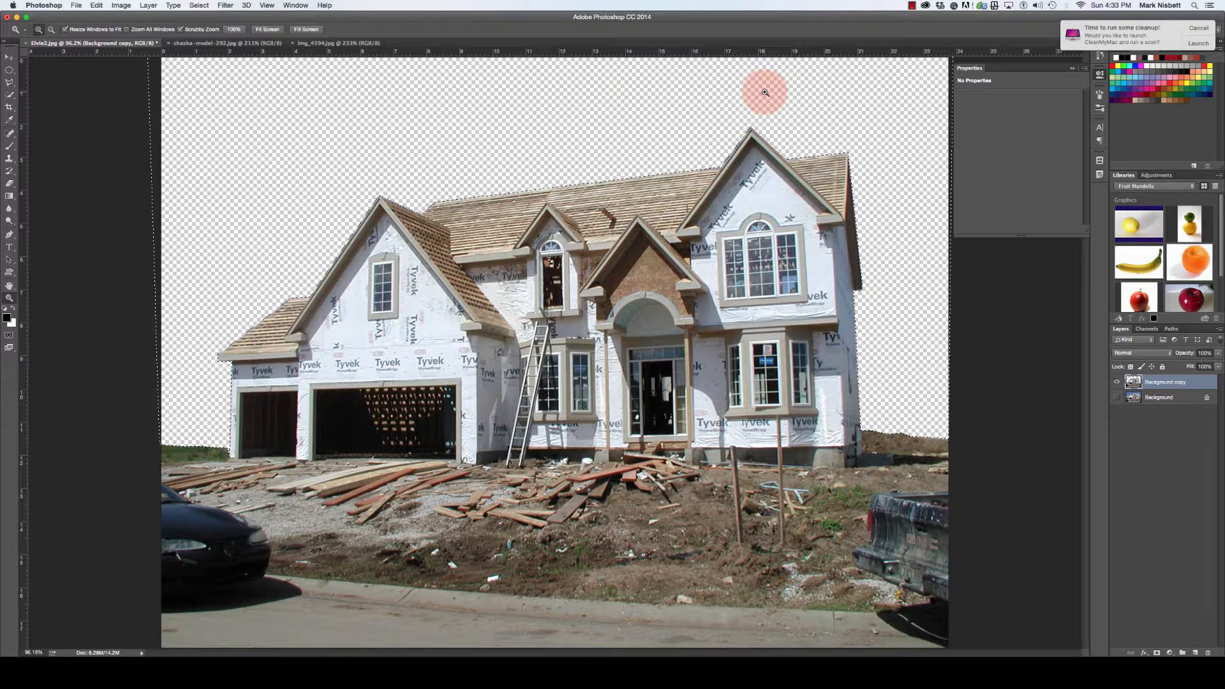
{"action": "key", "text": "super+d"}
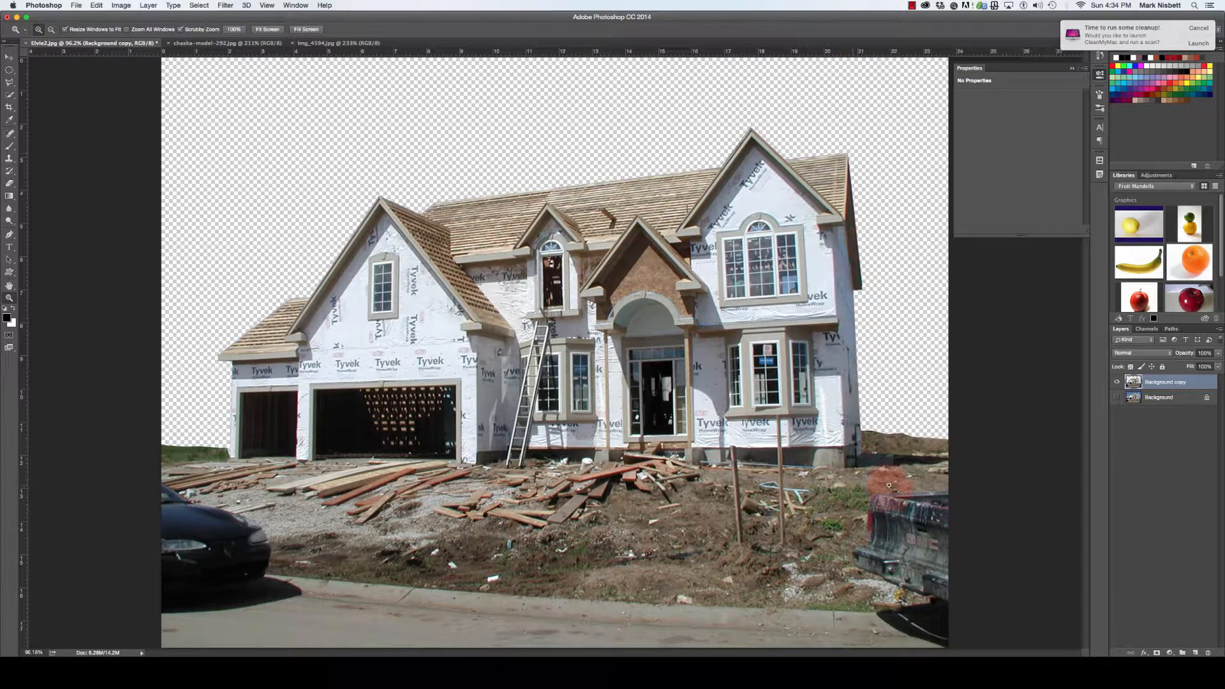
Step: Switch to Adobe Bridge, browse the Stock Sky folder and preview IMG_0643.JPG
{"action": "left_click", "coordinate": [804, 647]}
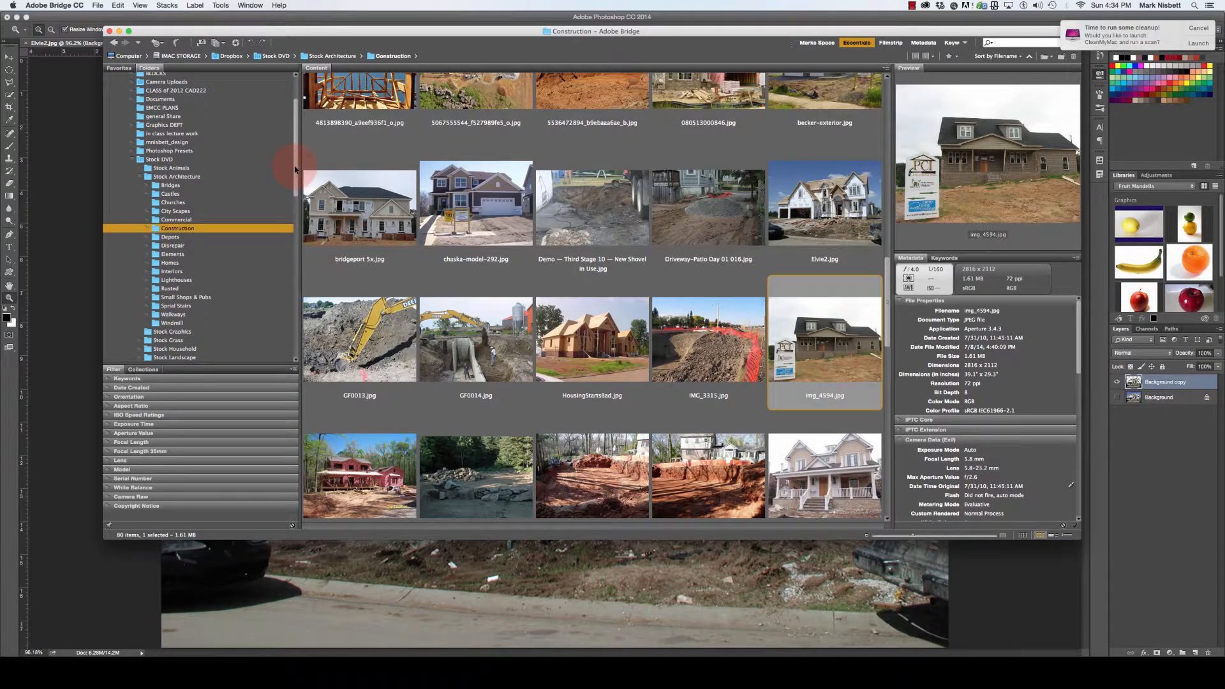
{"action": "left_click_drag", "start_coordinate": [295, 169], "coordinate": [293, 230]}
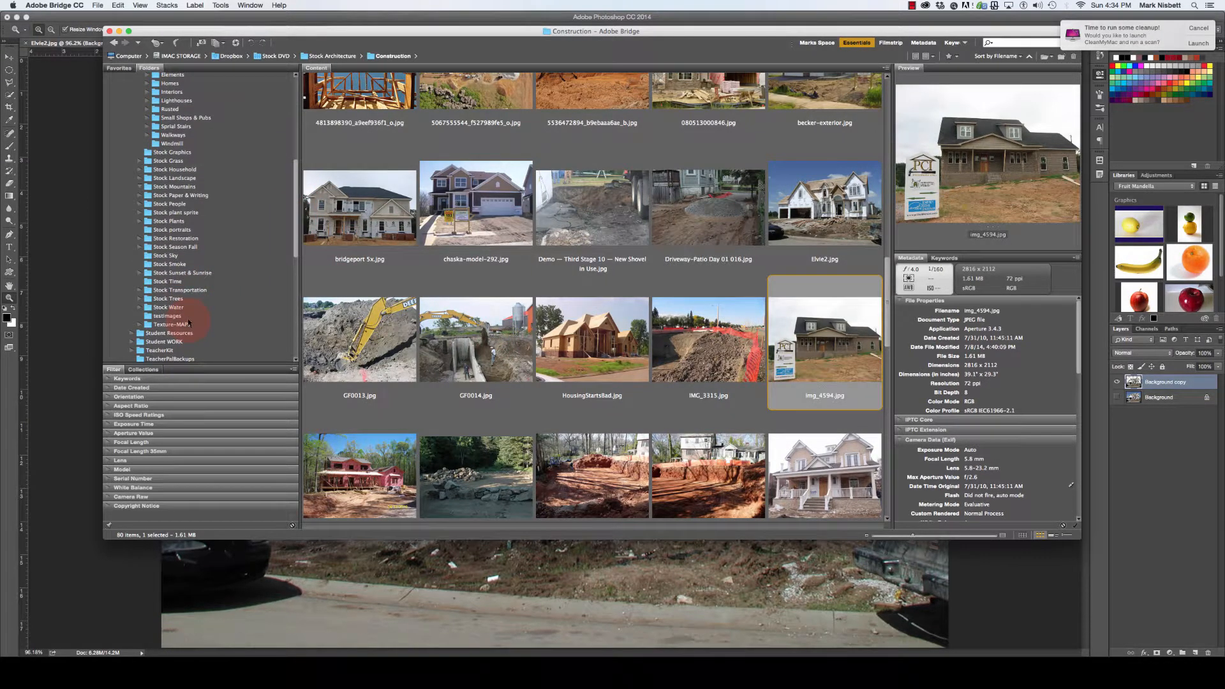
{"action": "left_click", "coordinate": [167, 256]}
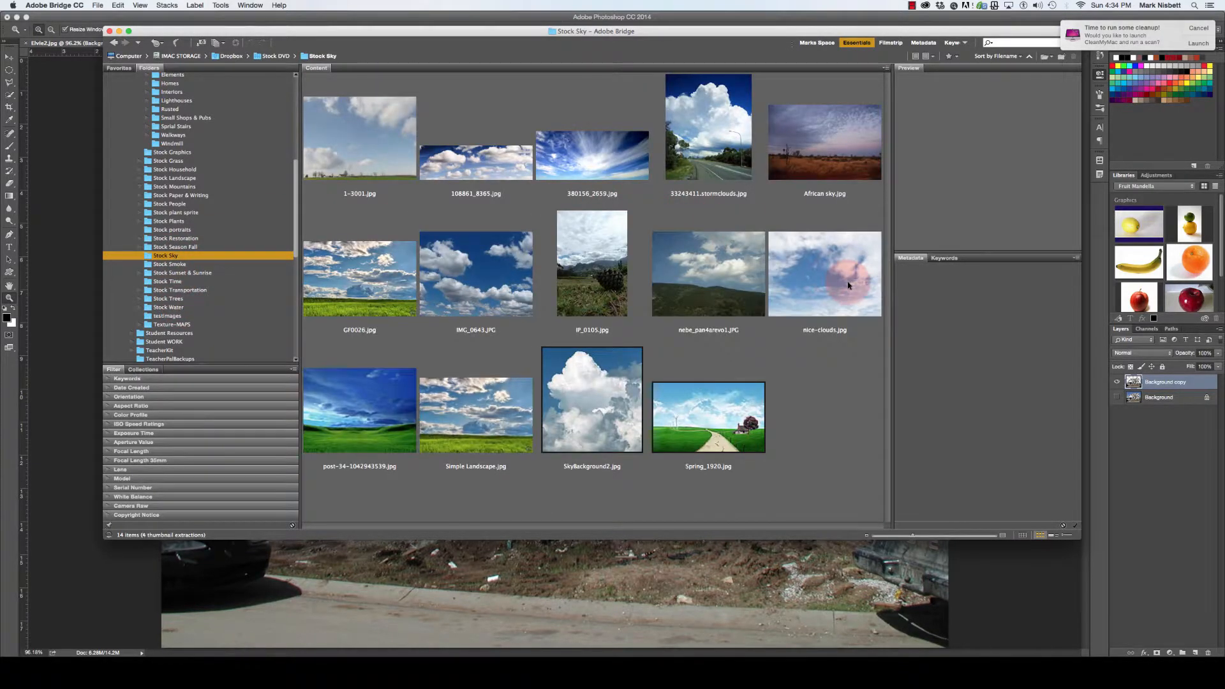
{"action": "left_click", "coordinate": [505, 283]}
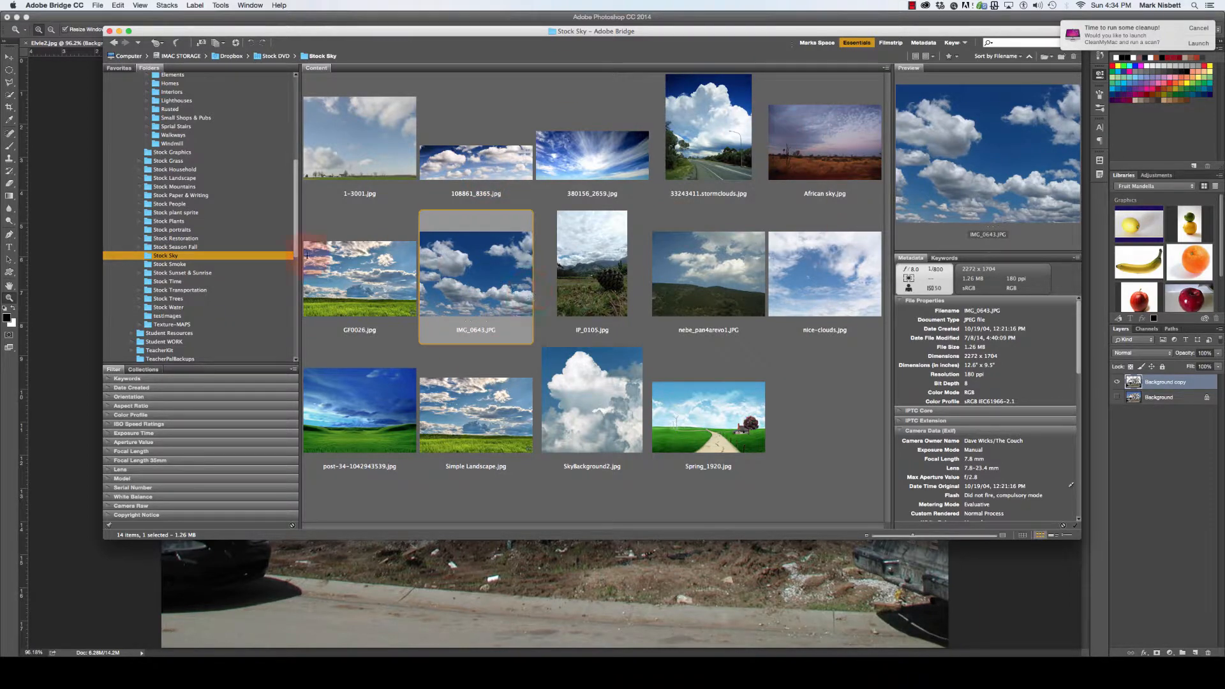
Step: Look through the Stock Landscape folder for a background photo and preview 534655_74051116.jpg
{"action": "left_click", "coordinate": [181, 179]}
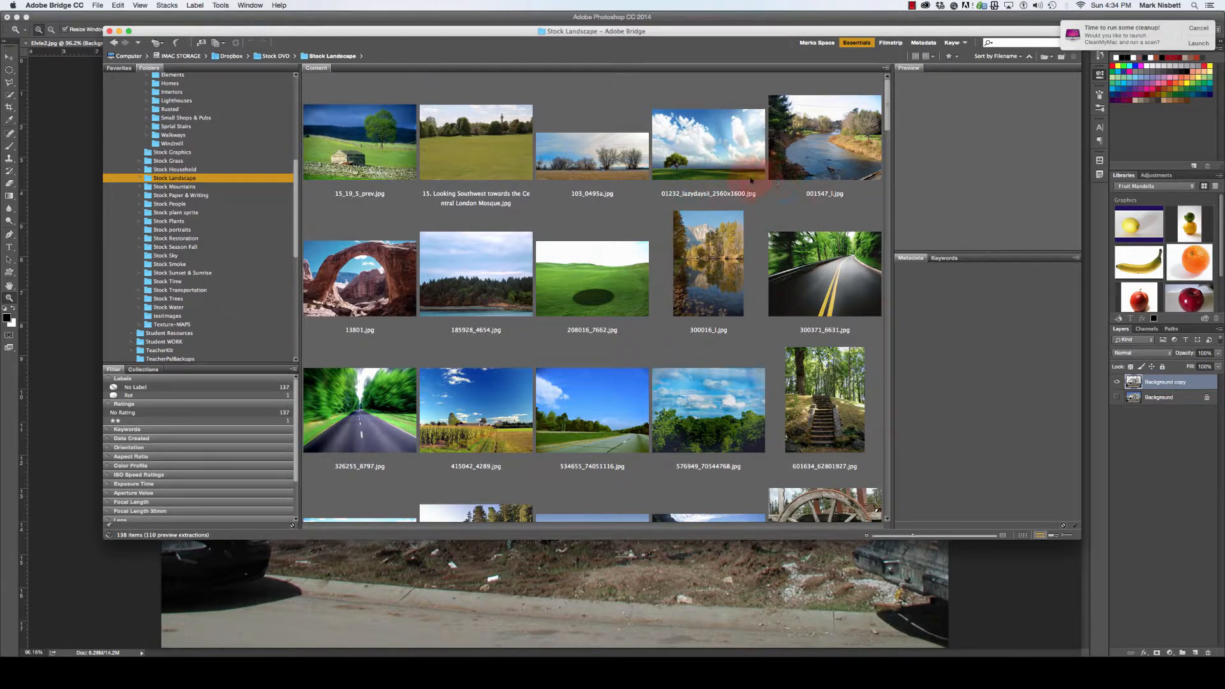
{"action": "left_click_drag", "start_coordinate": [891, 117], "coordinate": [890, 141]}
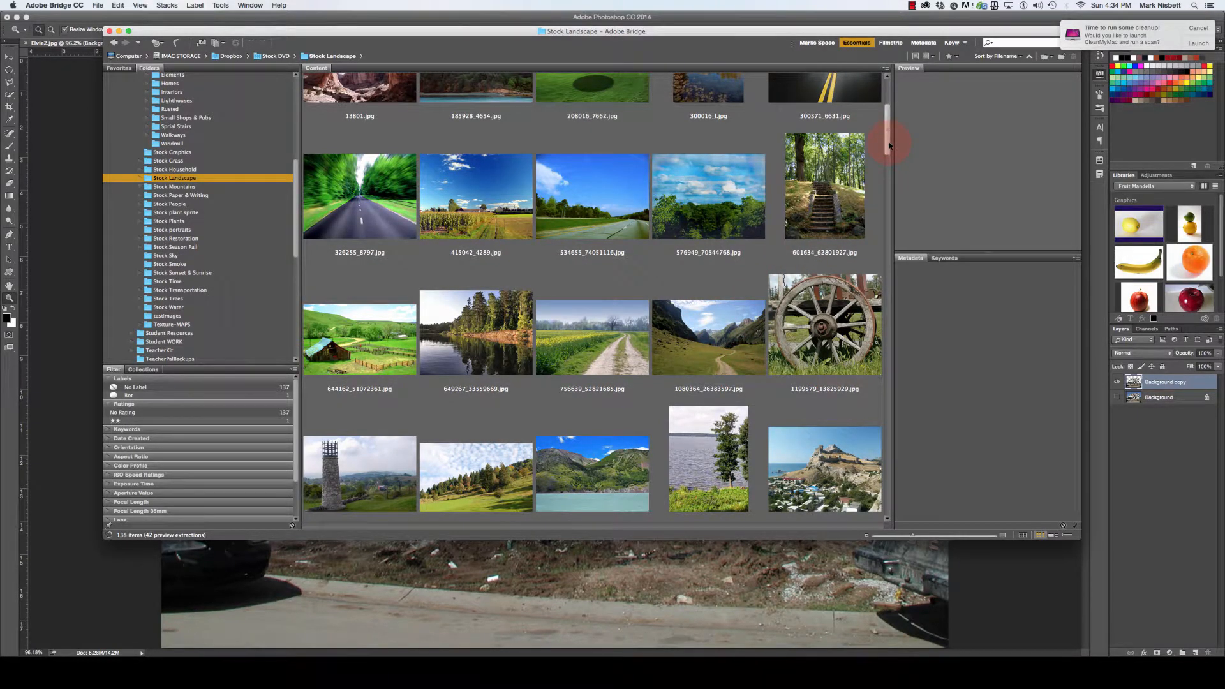
{"action": "left_click_drag", "start_coordinate": [890, 146], "coordinate": [882, 288]}
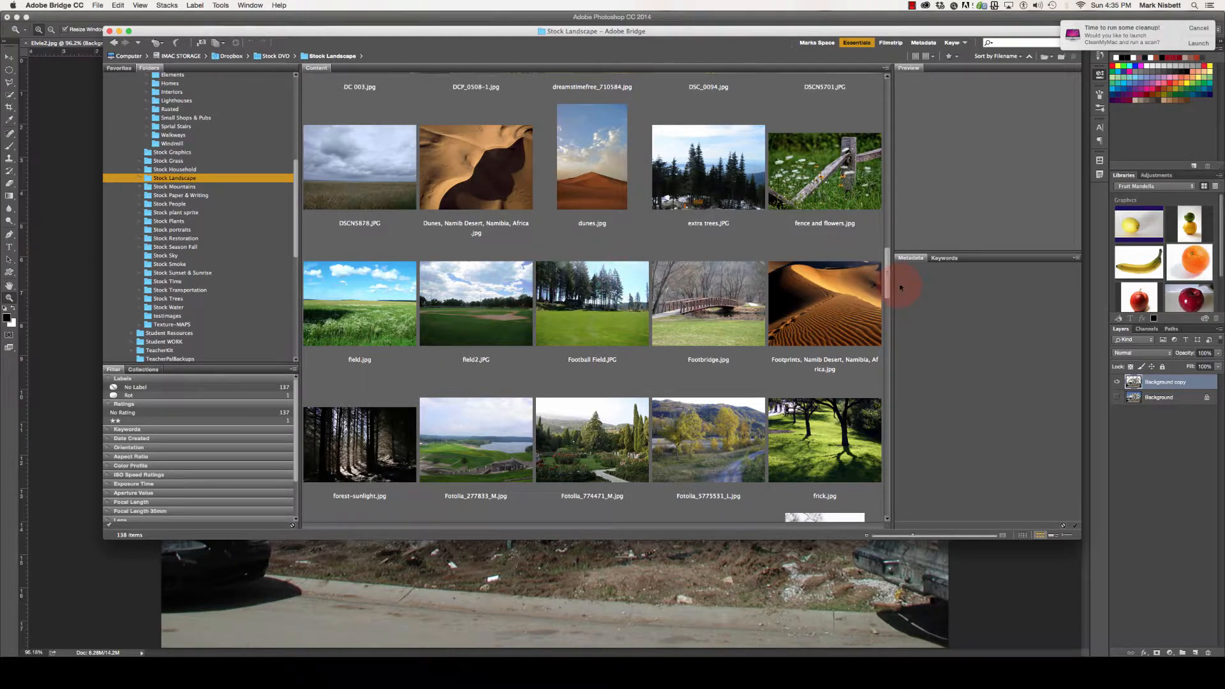
{"action": "left_click_drag", "start_coordinate": [889, 277], "coordinate": [884, 339]}
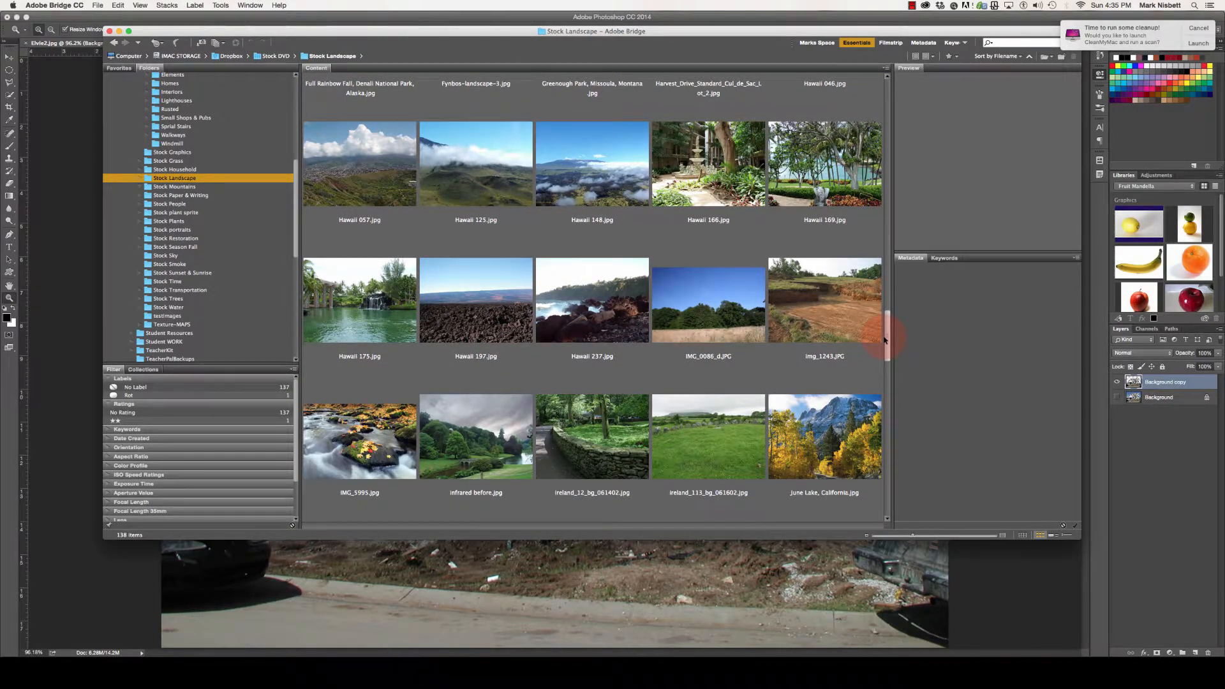
{"action": "left_click_drag", "start_coordinate": [886, 335], "coordinate": [895, 437]}
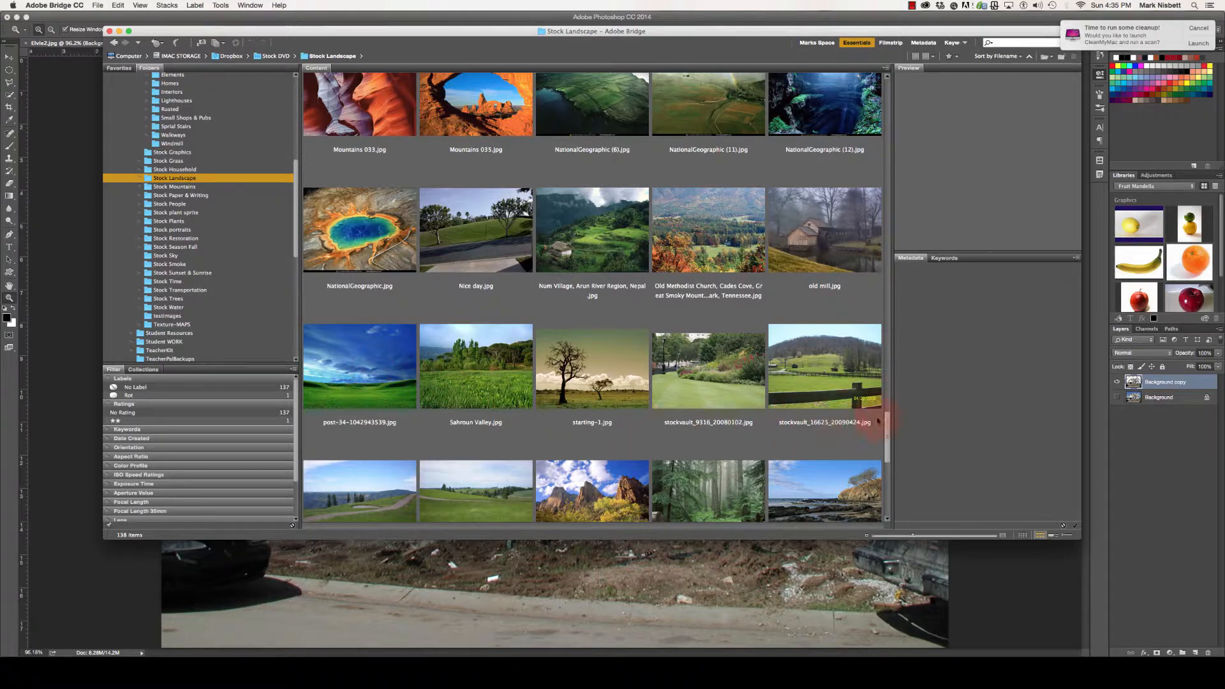
{"action": "left_click_drag", "start_coordinate": [889, 428], "coordinate": [889, 104]}
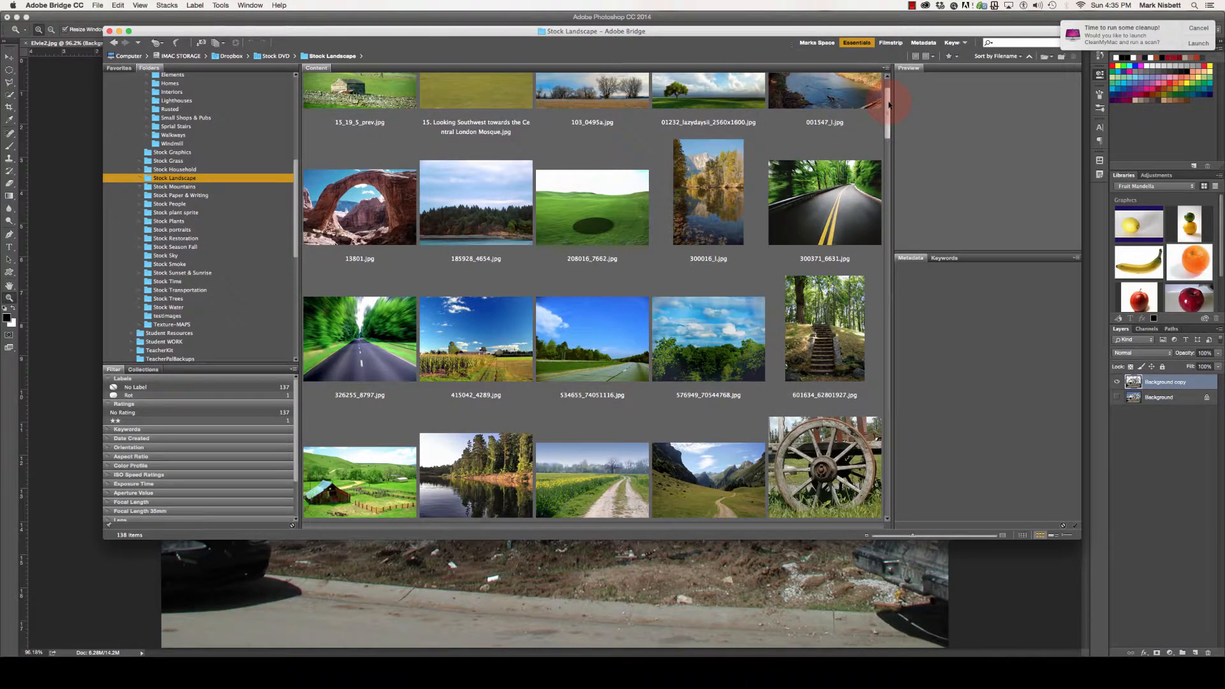
{"action": "left_click", "coordinate": [598, 343]}
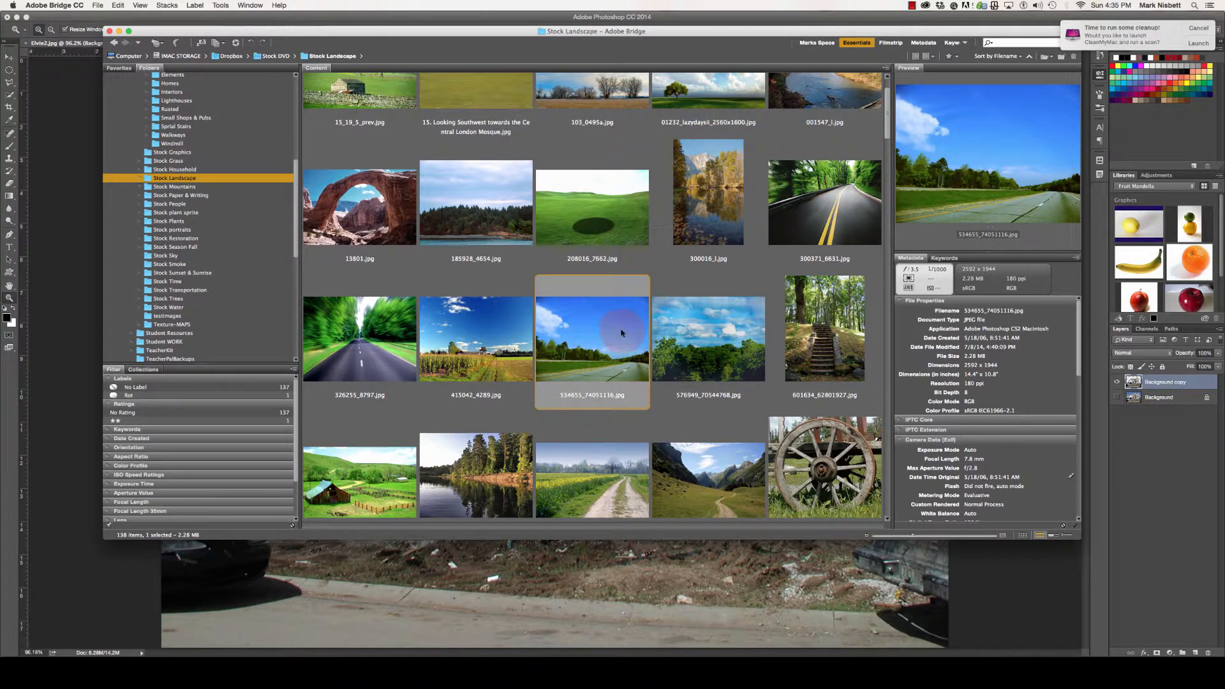
{"action": "scroll", "coordinate": [888, 118], "scroll_direction": "up", "scroll_amount": 2}
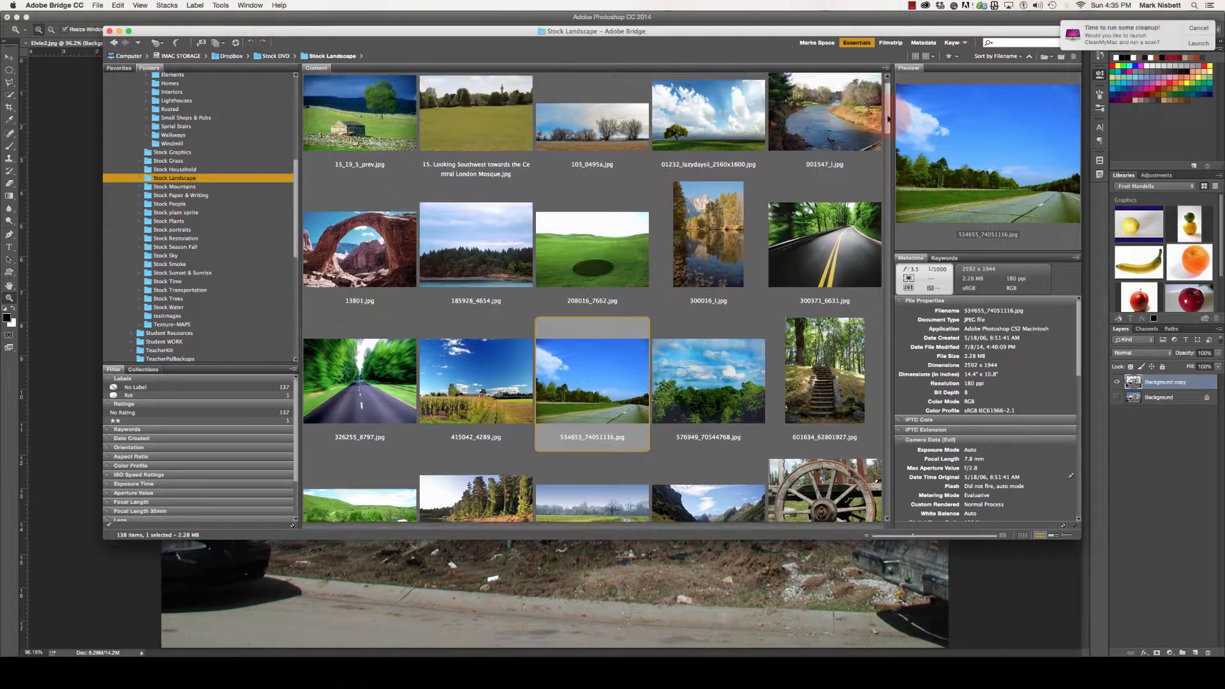
{"action": "scroll", "coordinate": [887, 115], "scroll_direction": "up", "scroll_amount": 2}
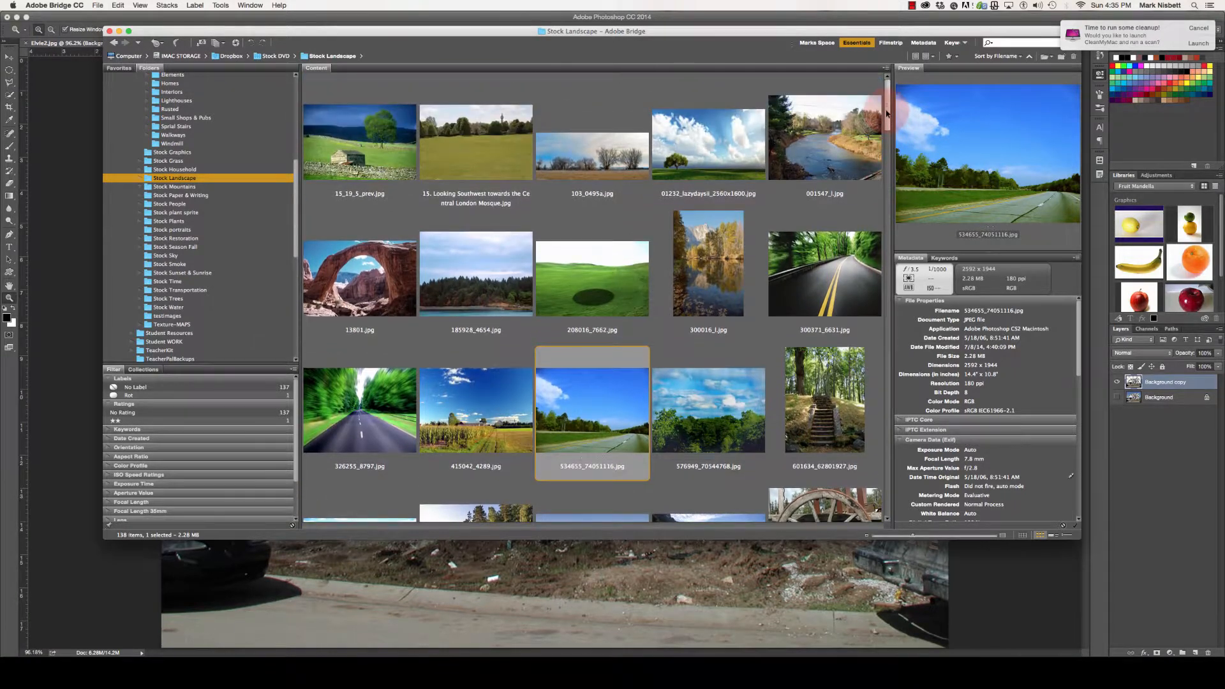
Step: Open 01232_lazydaysii_2560x1600.jpg in Photoshop and copy its image into Elvie2.jpg as a new layer with the Move tool
{"action": "left_click", "coordinate": [733, 131]}
{"action": "right_click", "coordinate": [721, 129]}
{"action": "left_click", "coordinate": [740, 133]}
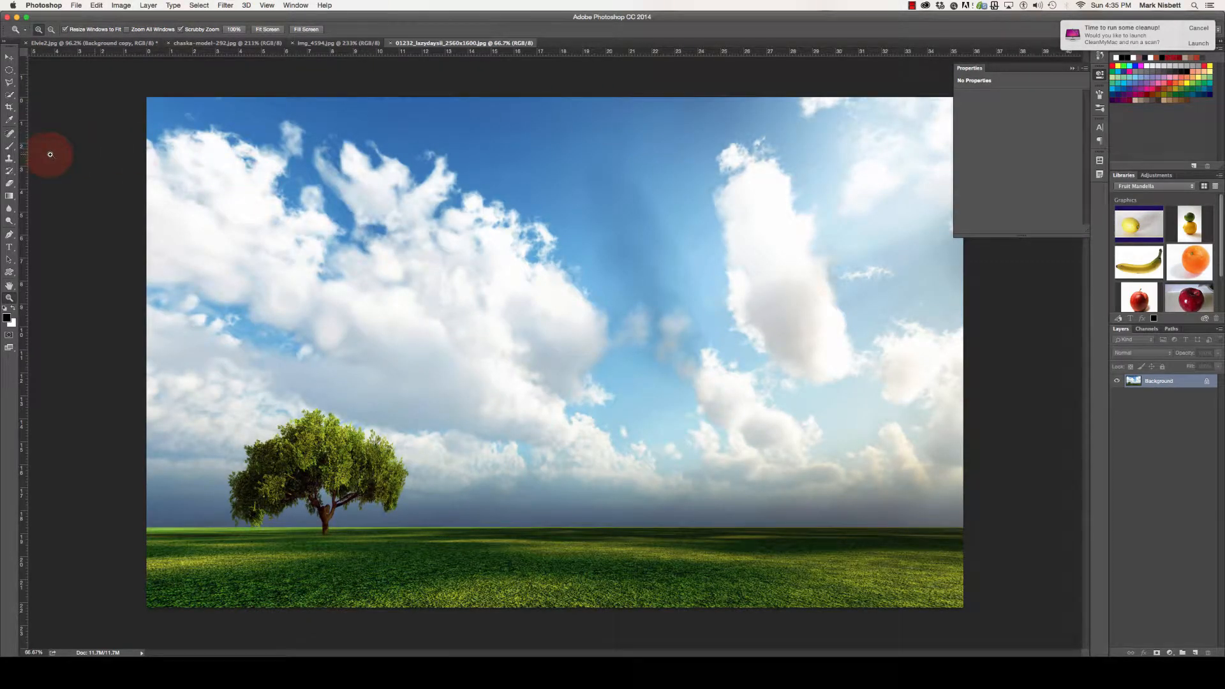
{"action": "left_click", "coordinate": [9, 58]}
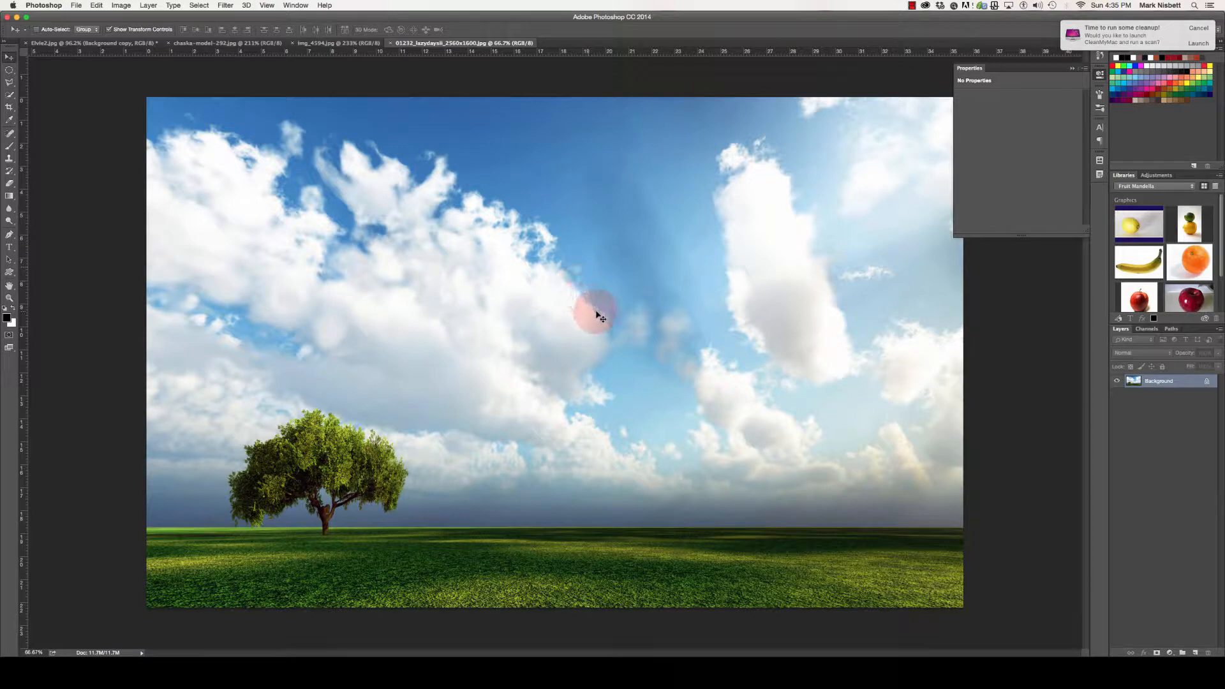
{"action": "left_click_drag", "start_coordinate": [598, 316], "coordinate": [618, 253]}
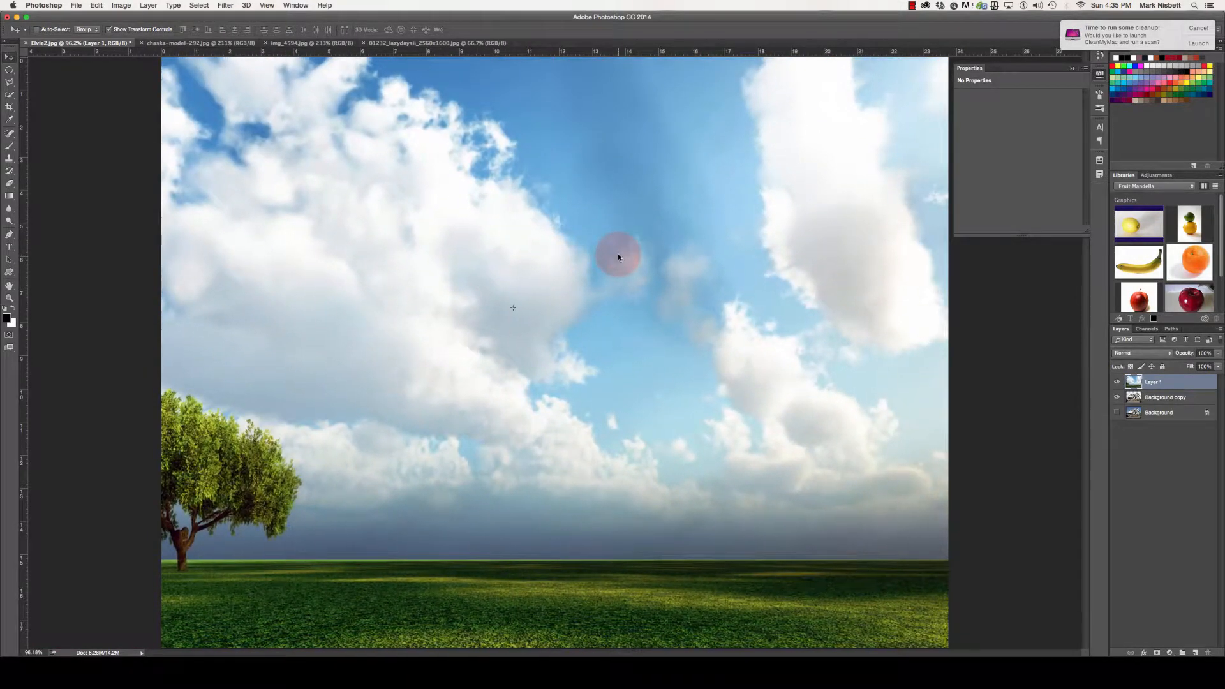
Step: Align the landscape layer with the canvas's upper-left corner and scale it proportionally to about 67% to fit the canvas width
{"action": "left_click", "coordinate": [10, 298]}
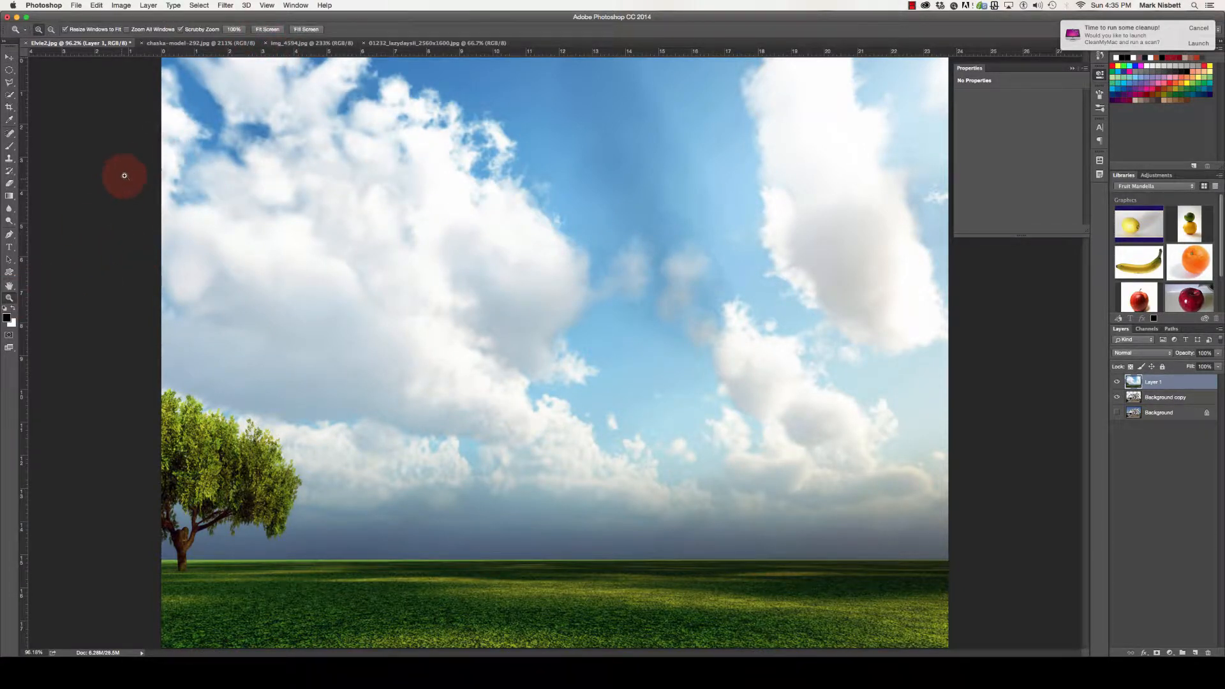
{"action": "left_click_drag", "start_coordinate": [148, 201], "coordinate": [104, 167]}
{"action": "left_click", "coordinate": [11, 58]}
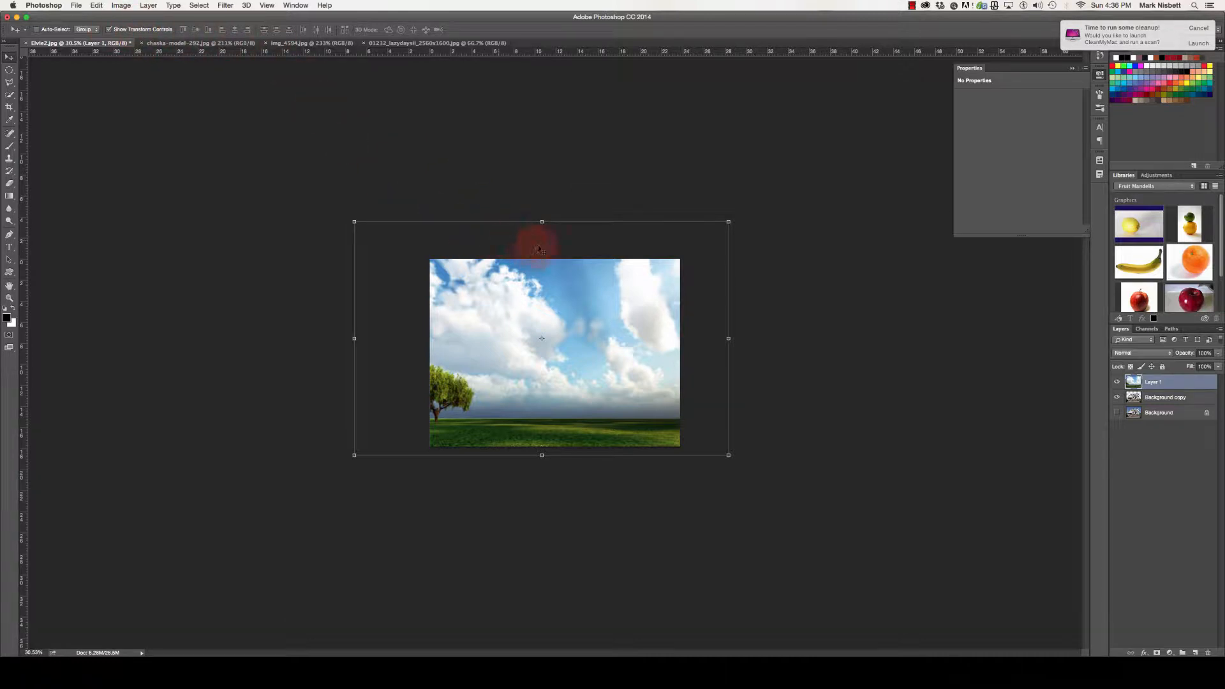
{"action": "left_click_drag", "start_coordinate": [535, 246], "coordinate": [663, 375]}
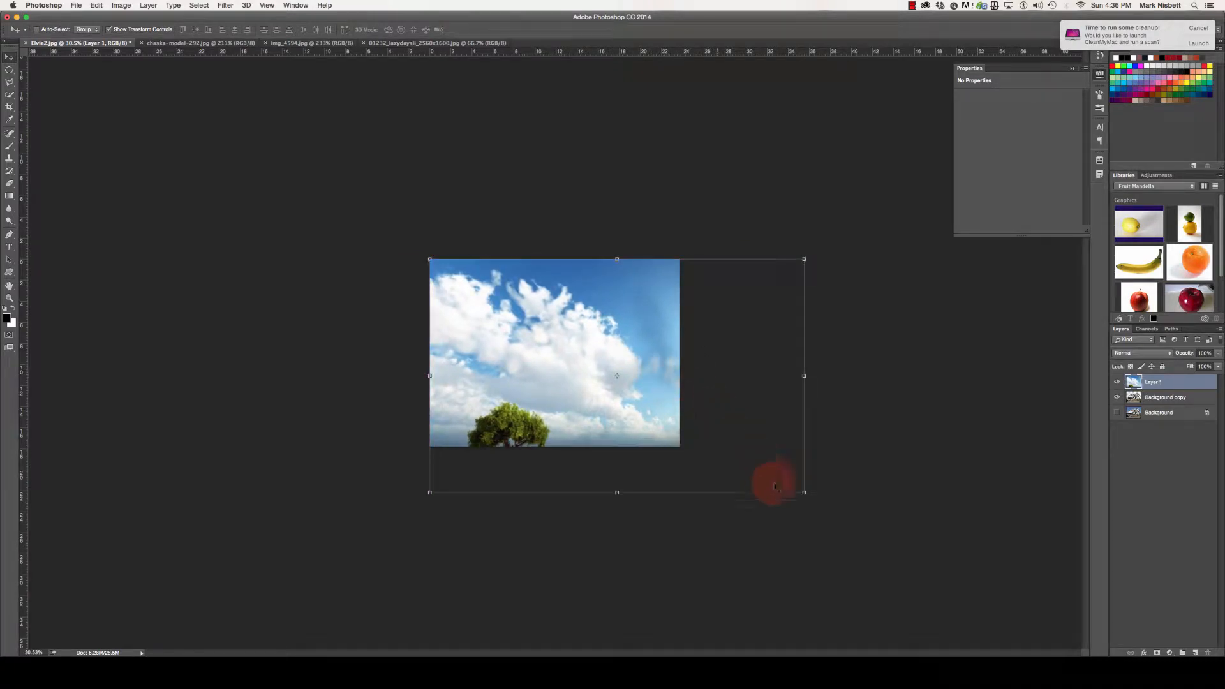
{"action": "left_click", "coordinate": [803, 493]}
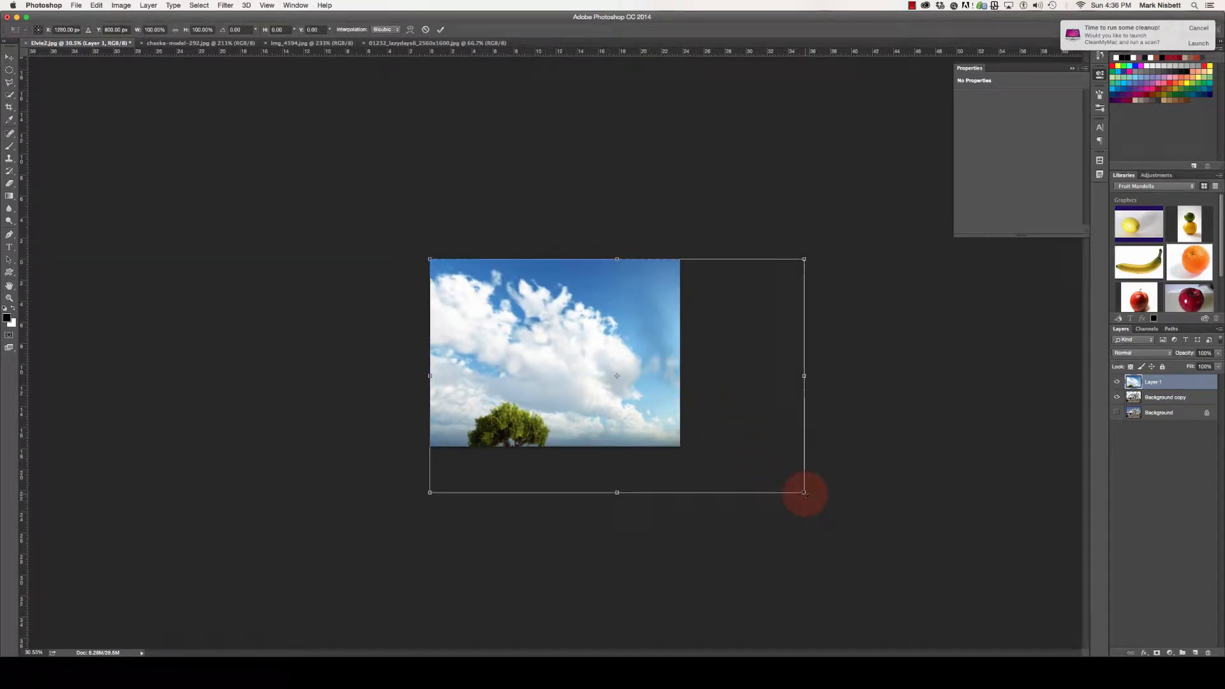
{"action": "left_click_drag", "start_coordinate": [804, 492], "coordinate": [680, 416]}
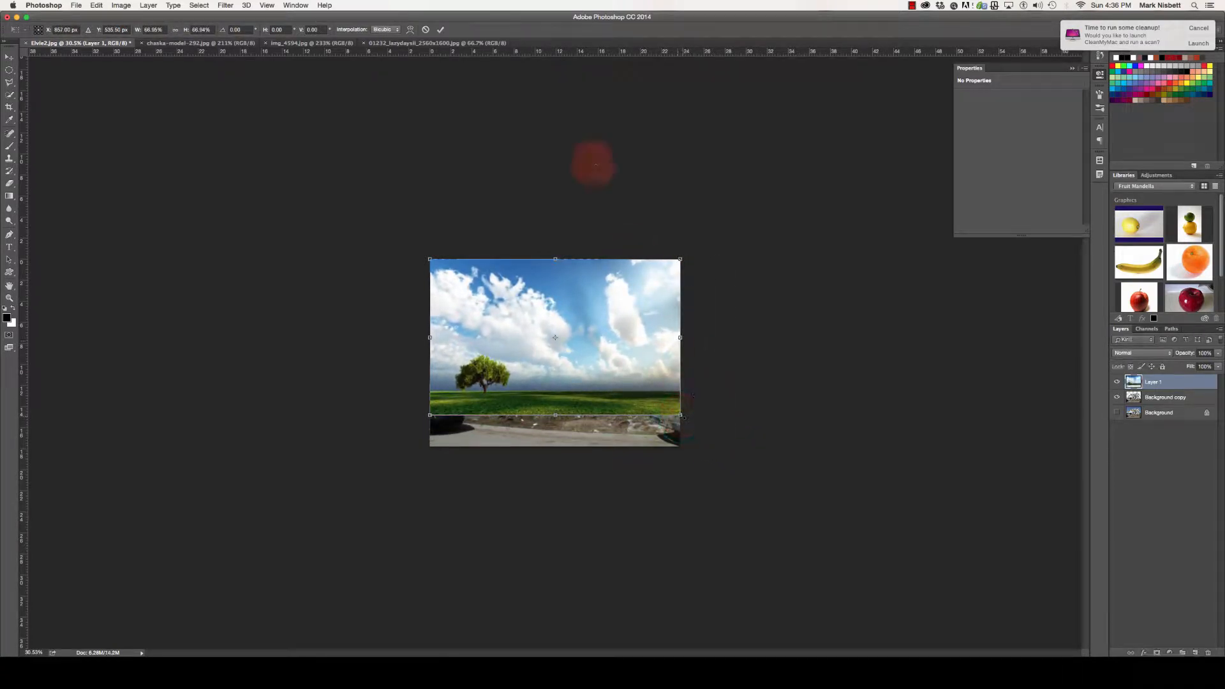
{"action": "left_click", "coordinate": [441, 30]}
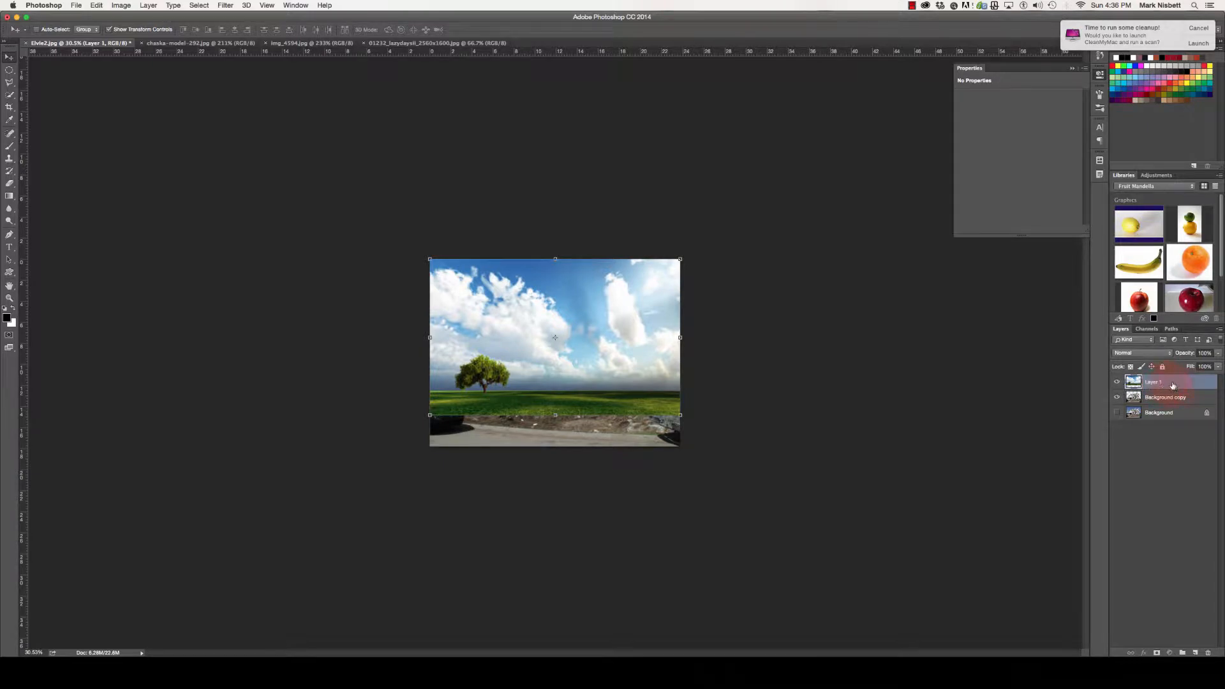
Step: Place the landscape layer beneath the Background copy layer so the new sky sits behind the house
{"action": "left_click", "coordinate": [1171, 398], "text": "shift"}
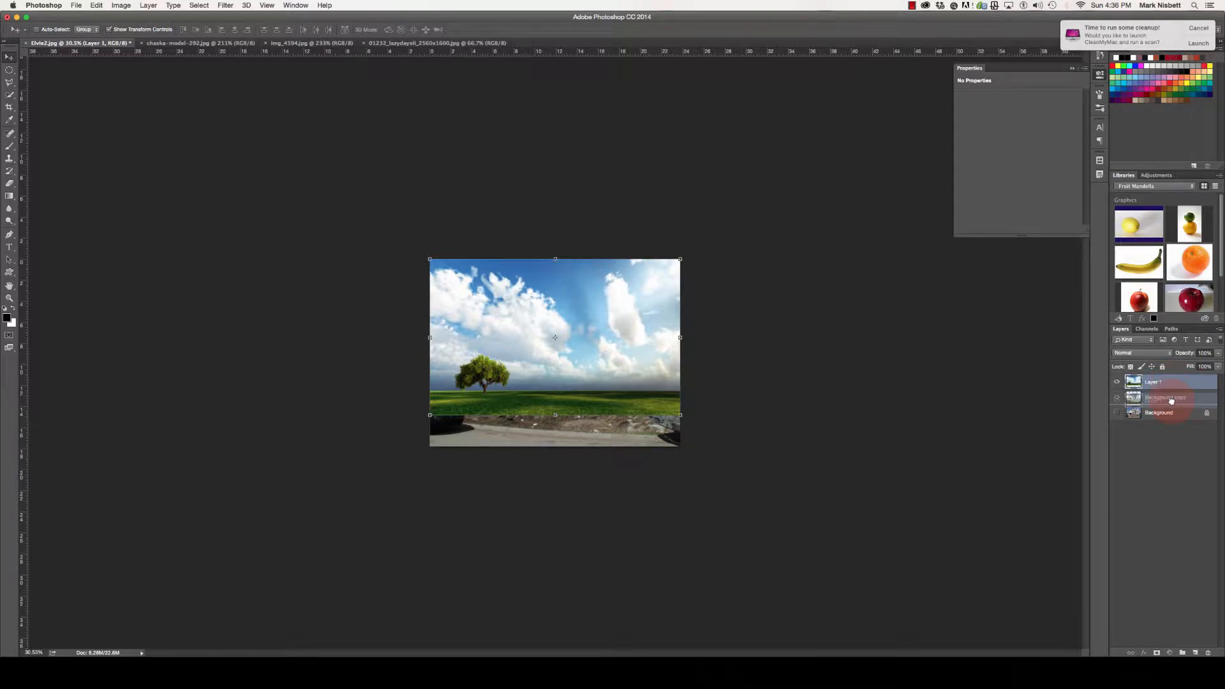
{"action": "left_click_drag", "start_coordinate": [1171, 401], "coordinate": [1172, 404]}
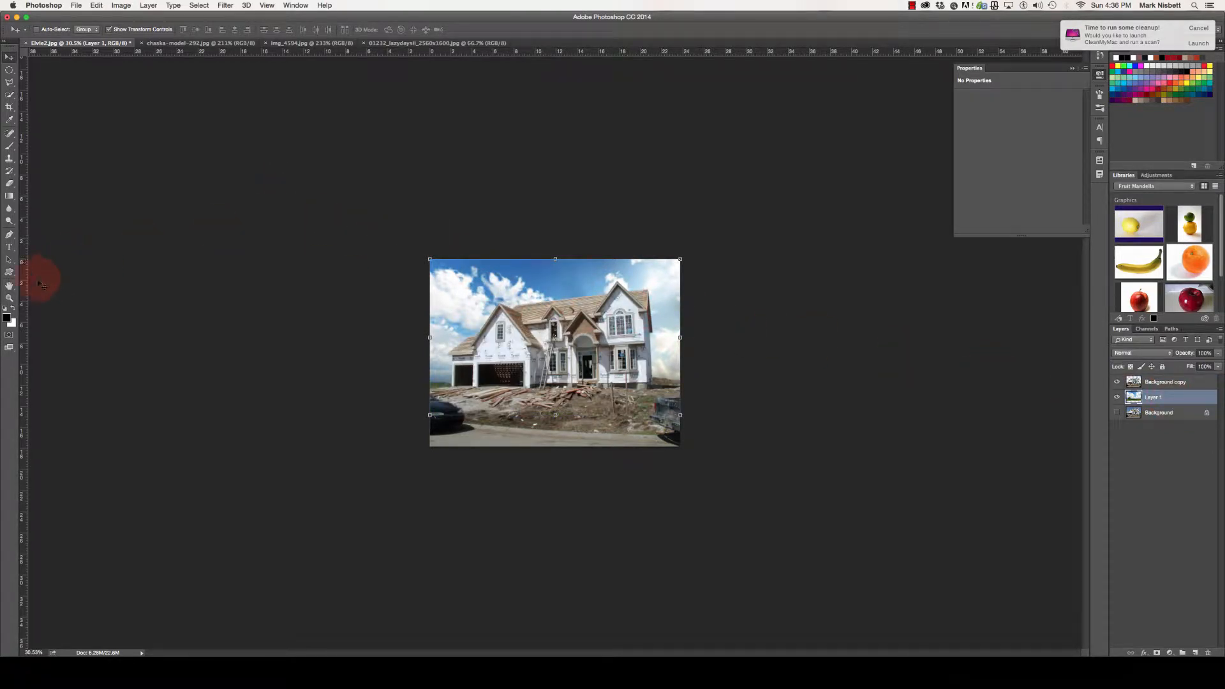
{"action": "left_click", "coordinate": [9, 299]}
{"action": "left_click", "coordinate": [268, 30]}
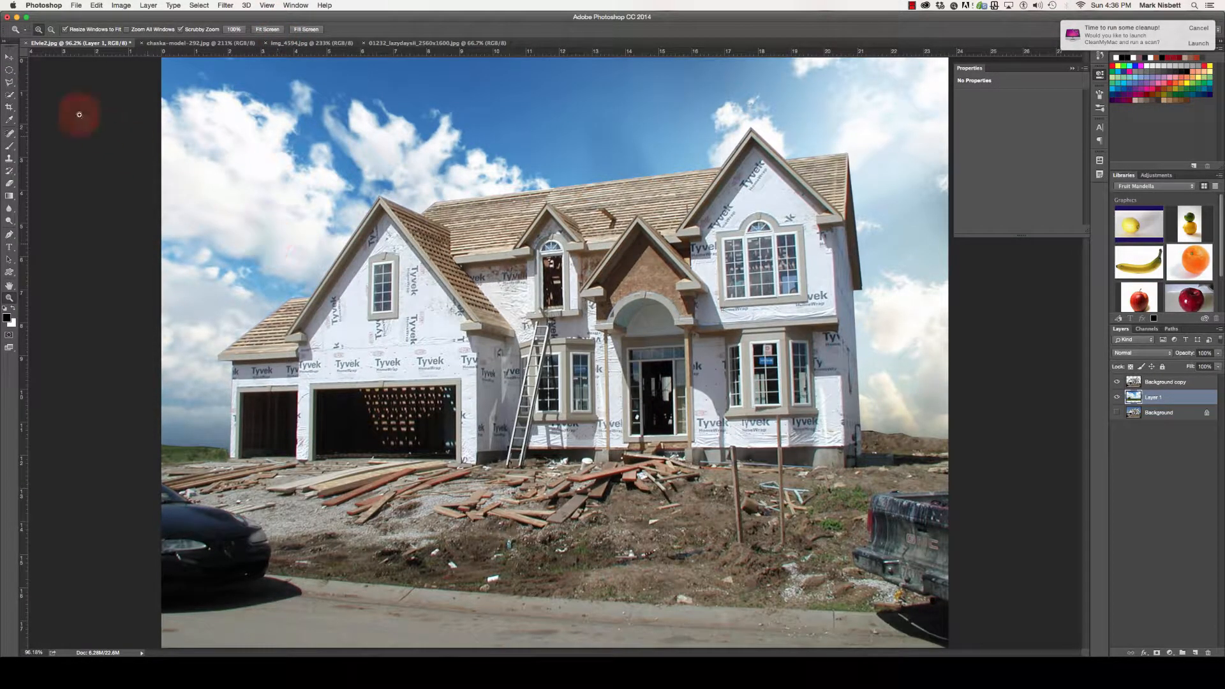
Step: Move the landscape layer upward until its tree and grass field show behind the house
{"action": "left_click", "coordinate": [9, 57]}
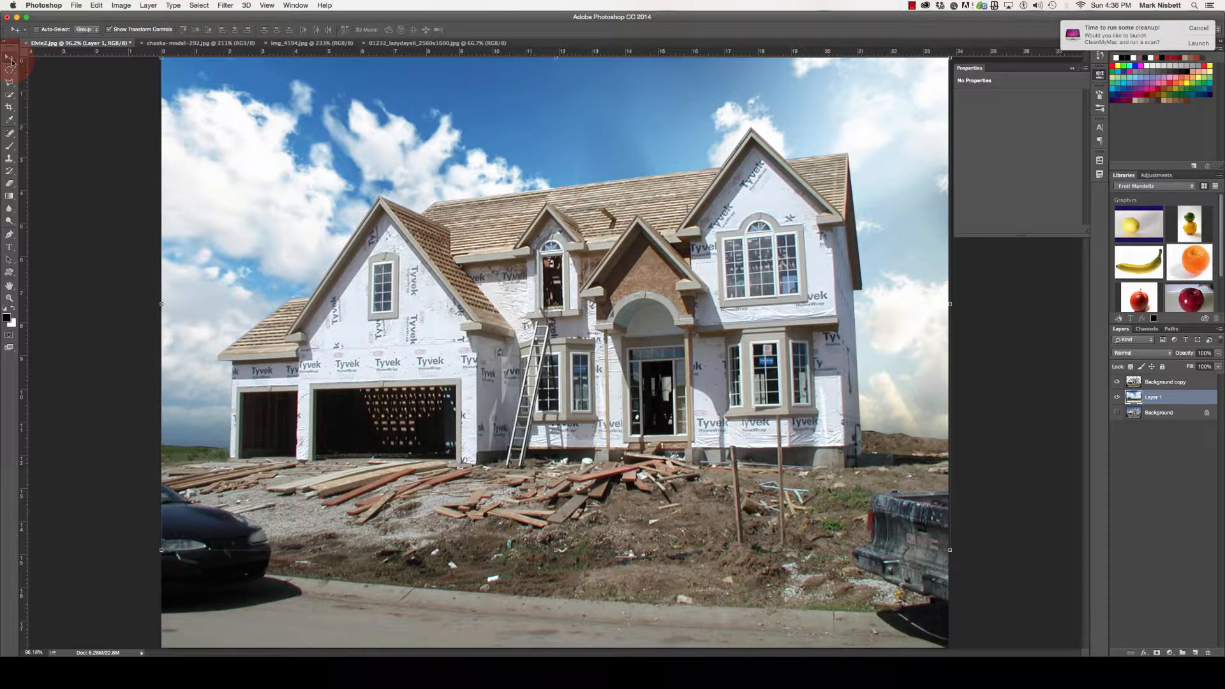
{"action": "left_click_drag", "start_coordinate": [272, 247], "coordinate": [273, 150]}
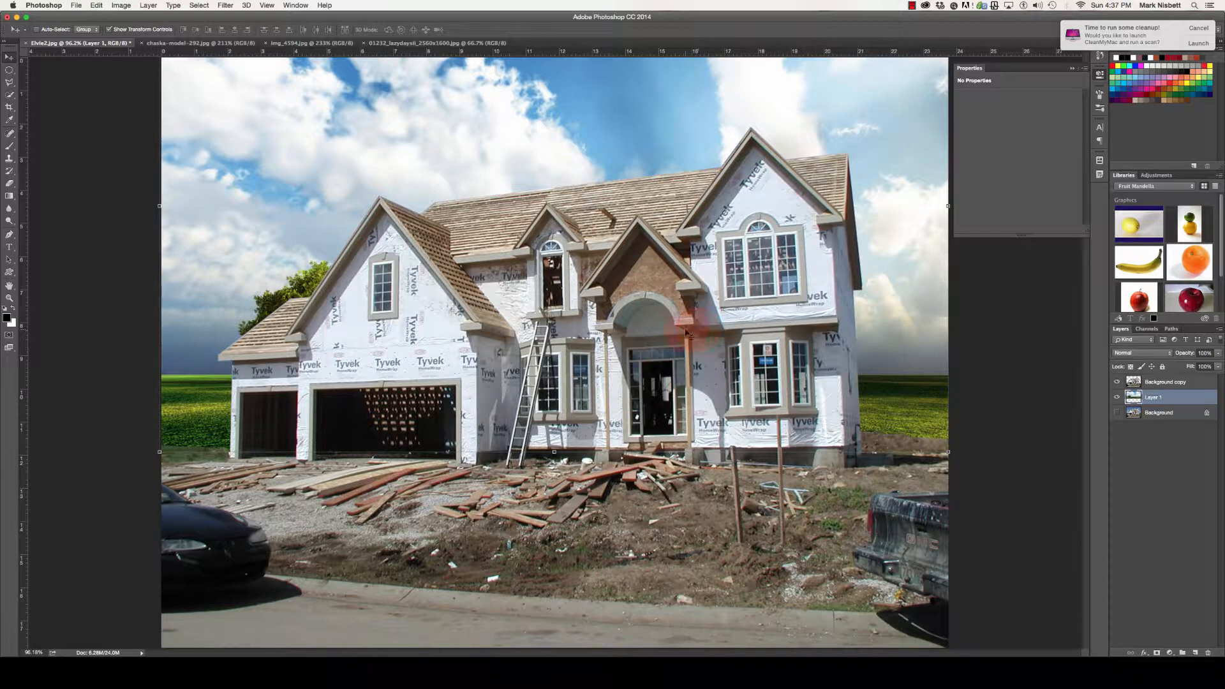
{"action": "left_click", "coordinate": [640, 317]}
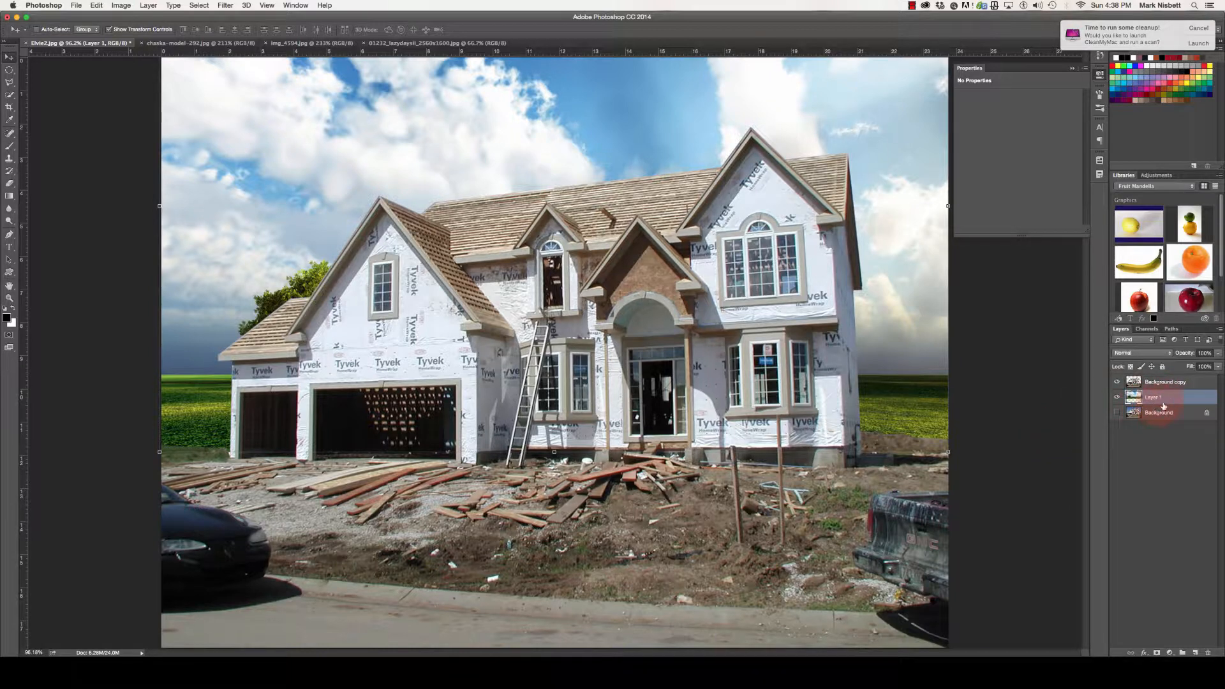
Step: Add a new layer above Background copy and name it Cloning
{"action": "left_click", "coordinate": [1160, 384]}
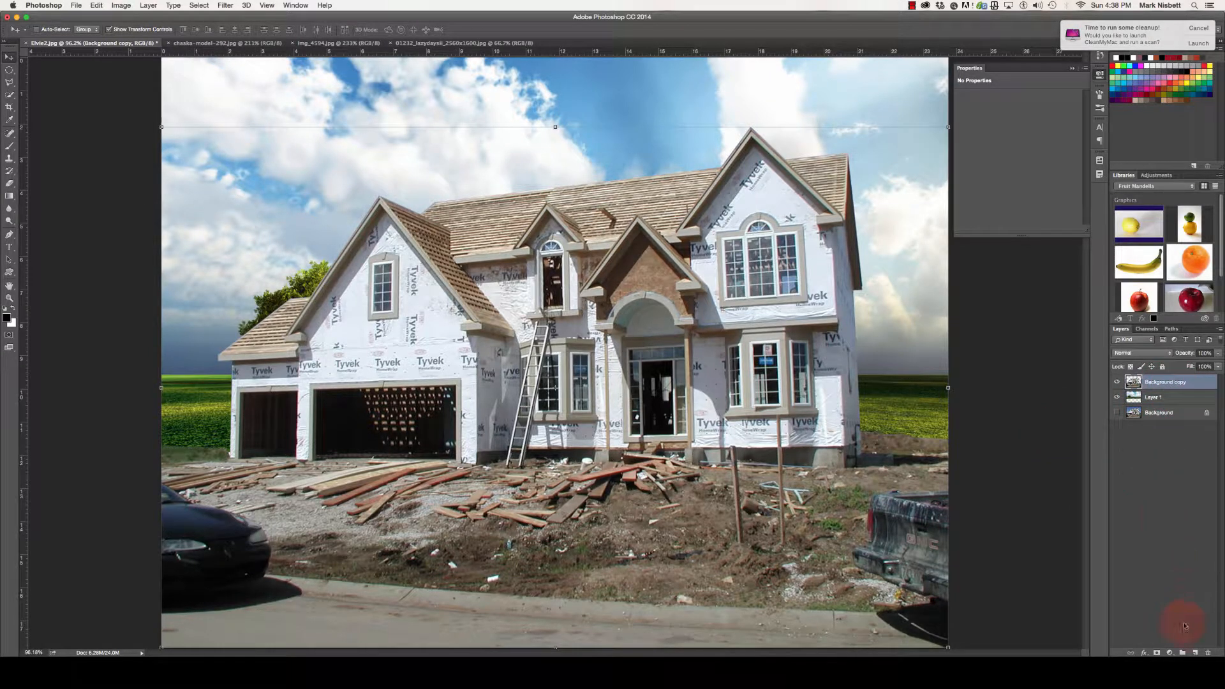
{"action": "left_click", "coordinate": [1196, 653]}
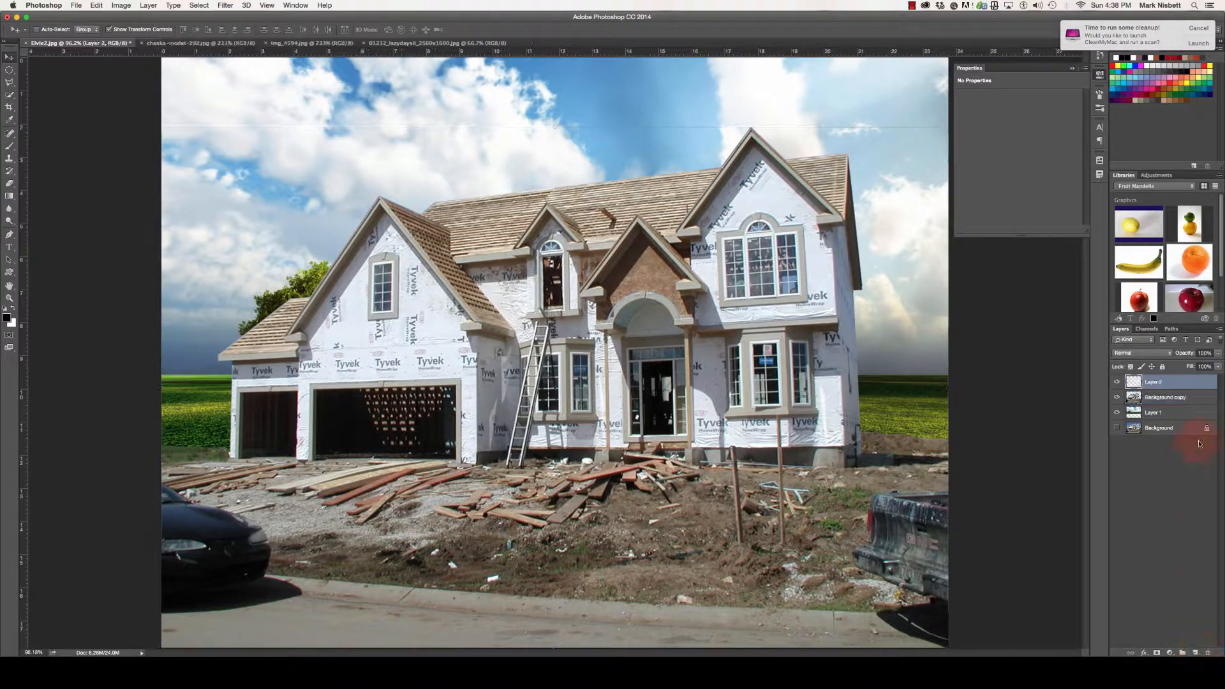
{"action": "double_click", "coordinate": [1156, 382]}
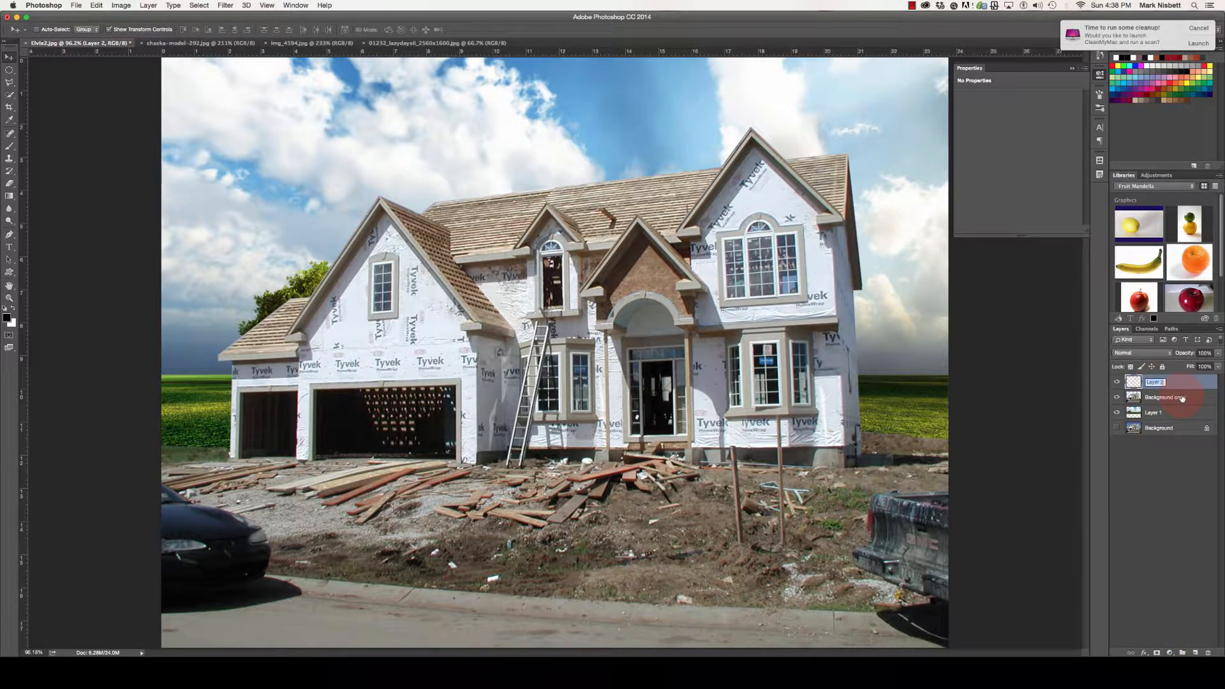
{"action": "type", "text": "Cloning"}
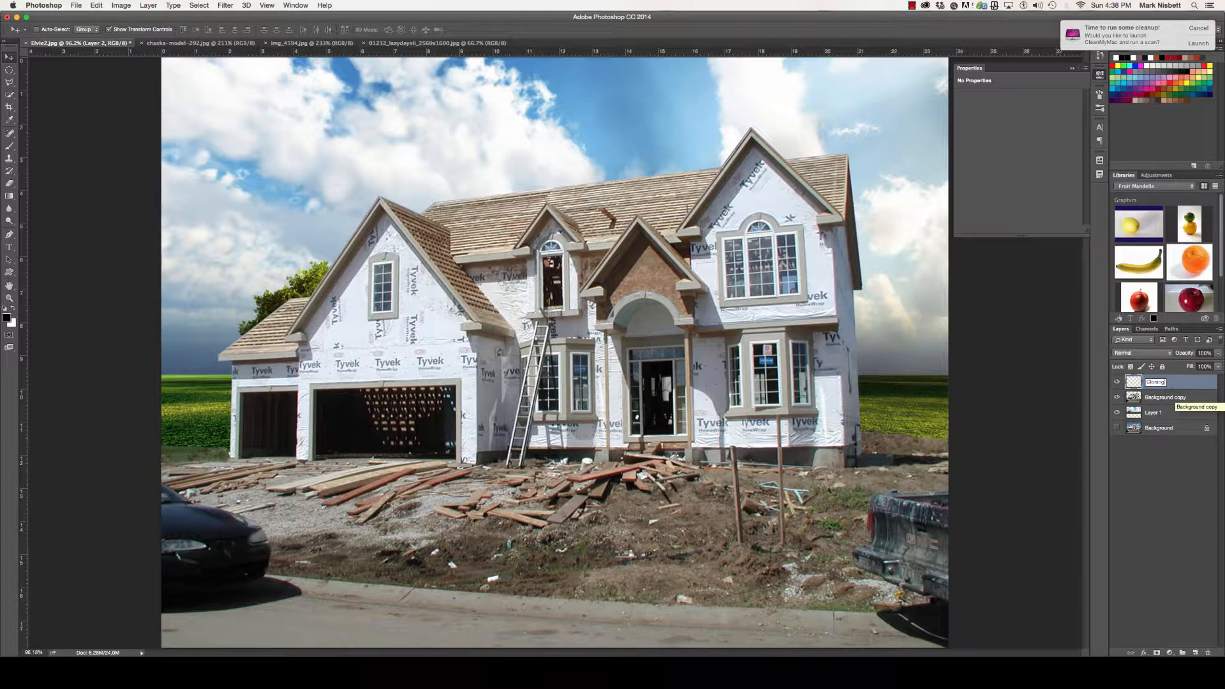
{"action": "key", "text": "Return"}
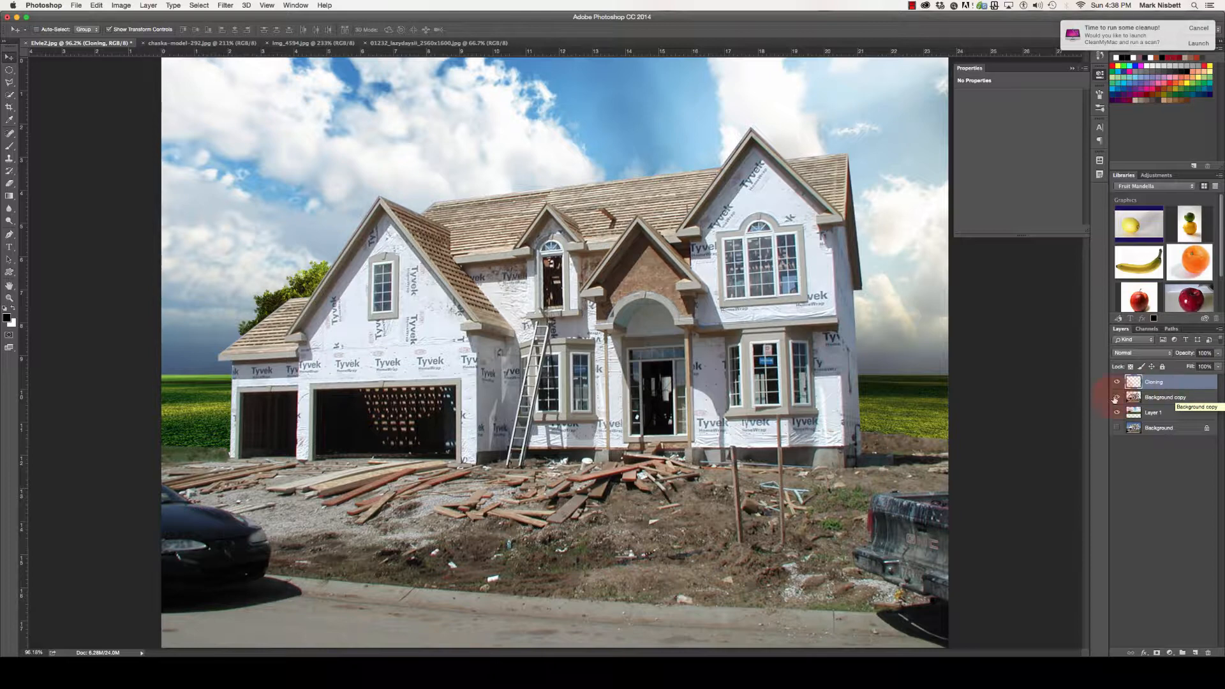
Step: Activate the Clone Stamp tool with sampling set to Current & Below
{"action": "left_click", "coordinate": [10, 160]}
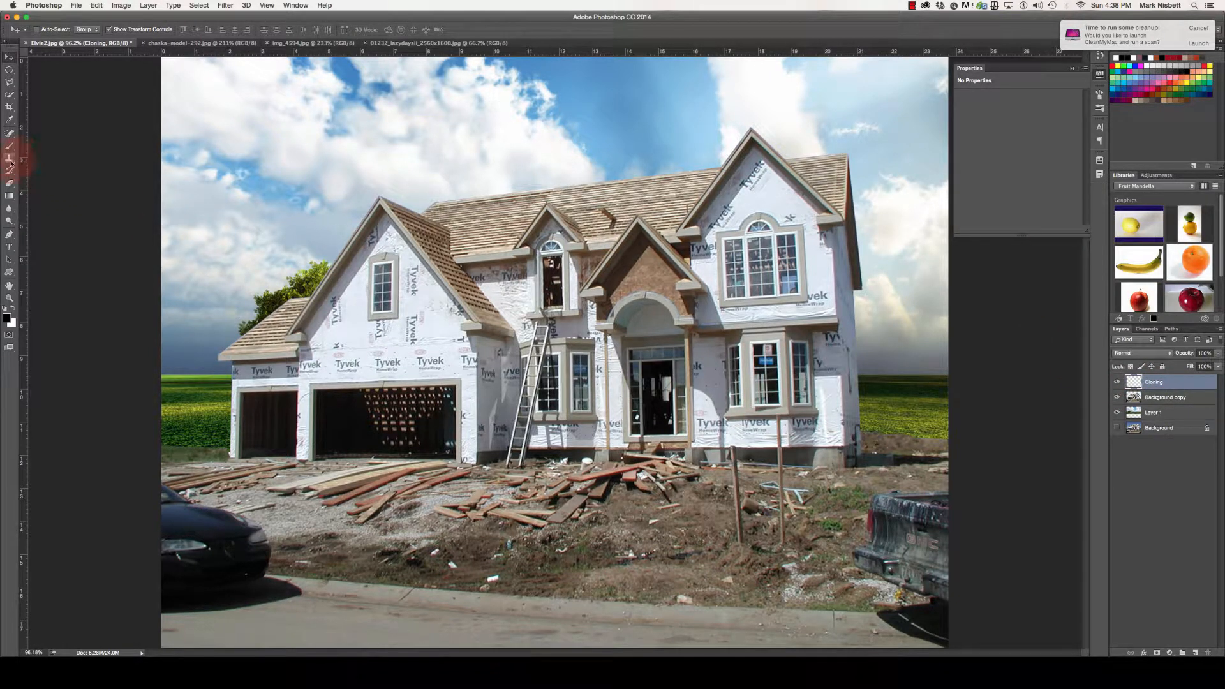
{"action": "left_click", "coordinate": [9, 159]}
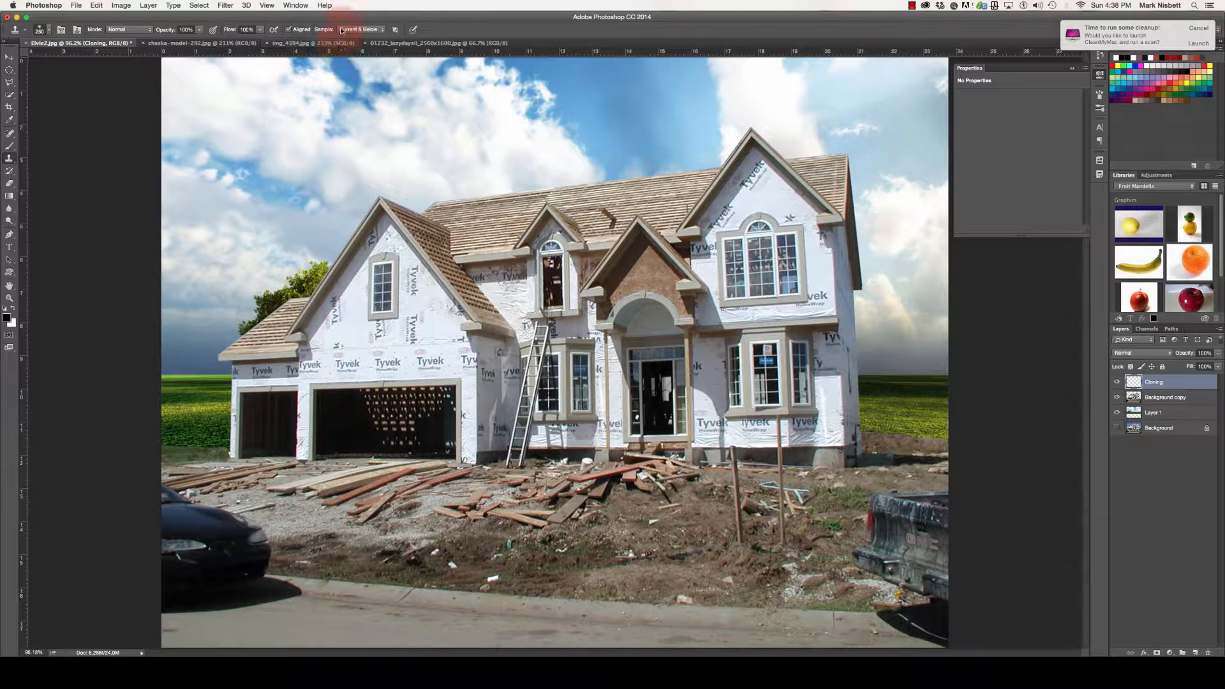
{"action": "left_click", "coordinate": [382, 30]}
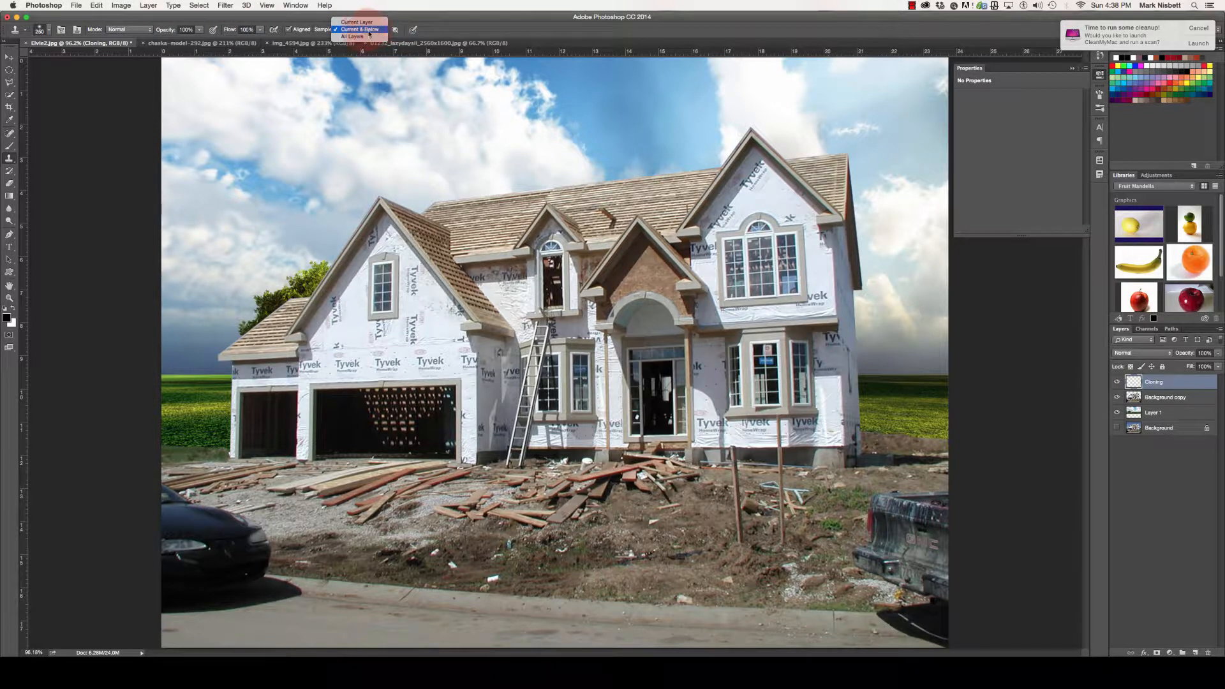
{"action": "left_click", "coordinate": [364, 30]}
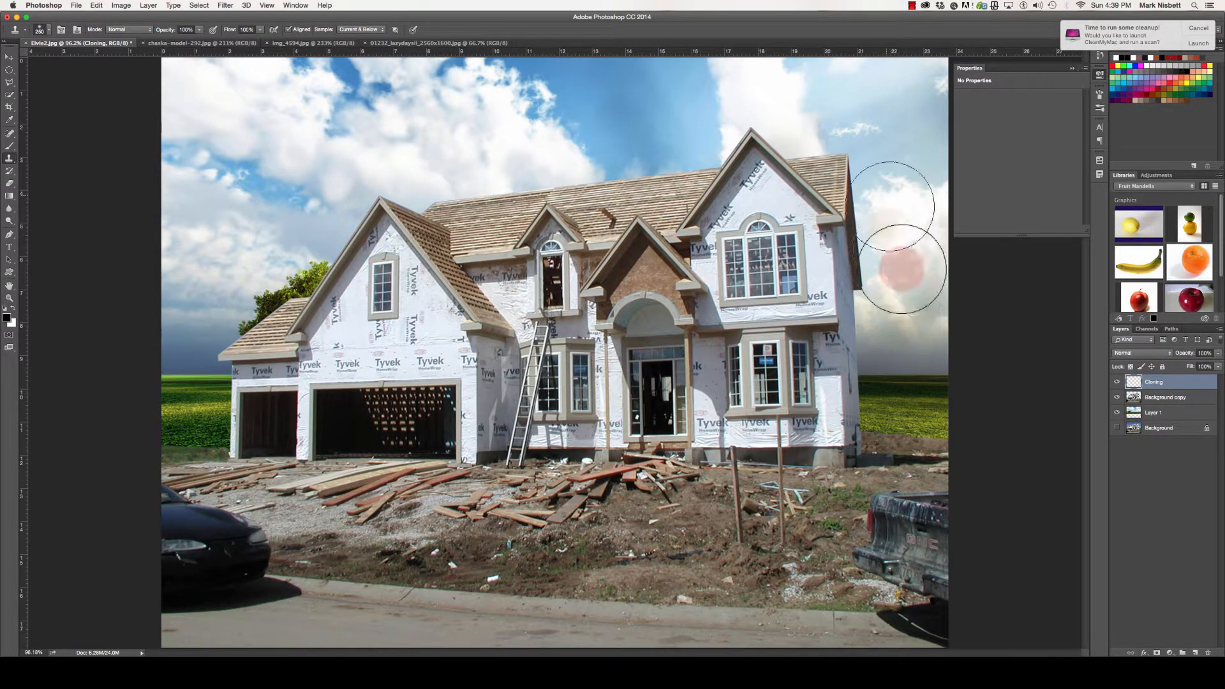
Step: Hide Layer 1 so the landscape background does not show while cloning
{"action": "left_click", "coordinate": [1117, 413]}
{"action": "left_click", "coordinate": [1117, 412]}
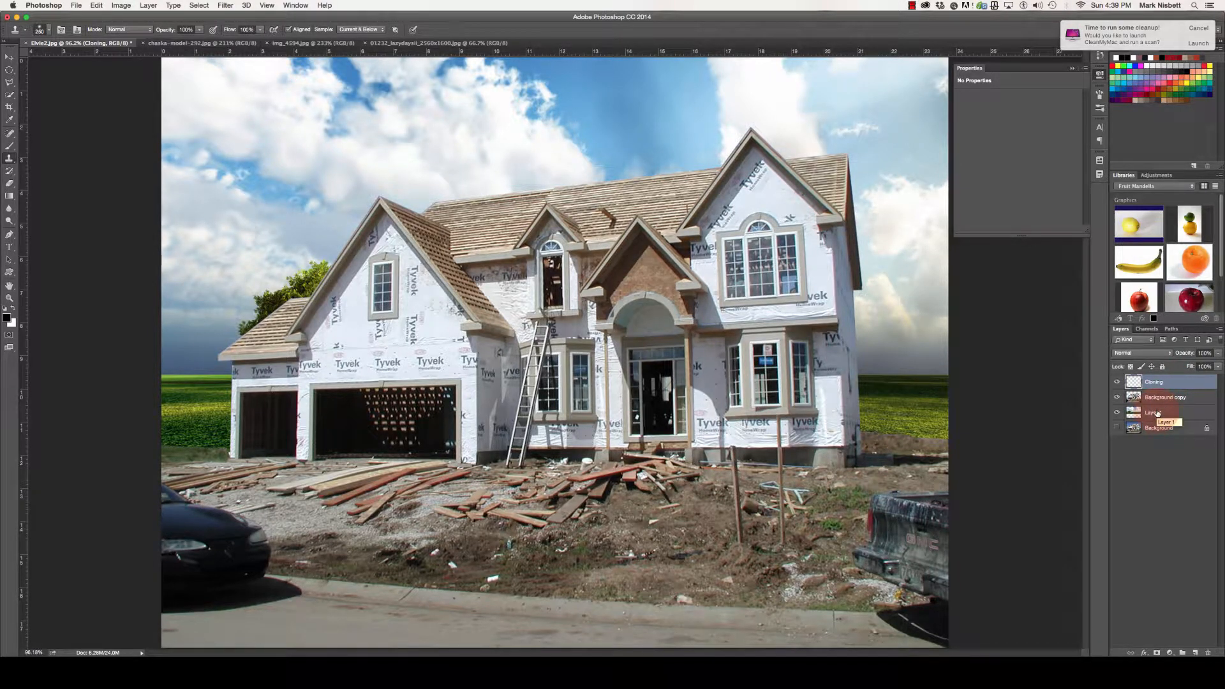
{"action": "left_click", "coordinate": [1117, 413]}
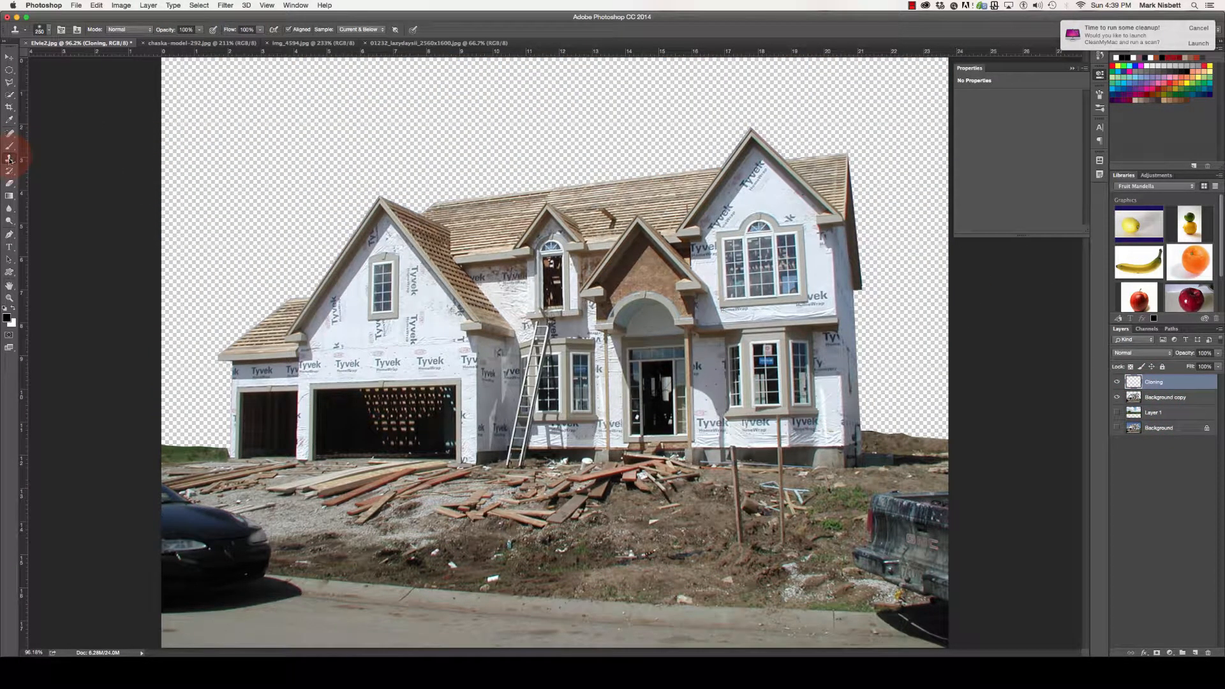
Step: Choose a soft round brush with 0% hardness for the Clone Stamp
{"action": "left_click", "coordinate": [49, 30]}
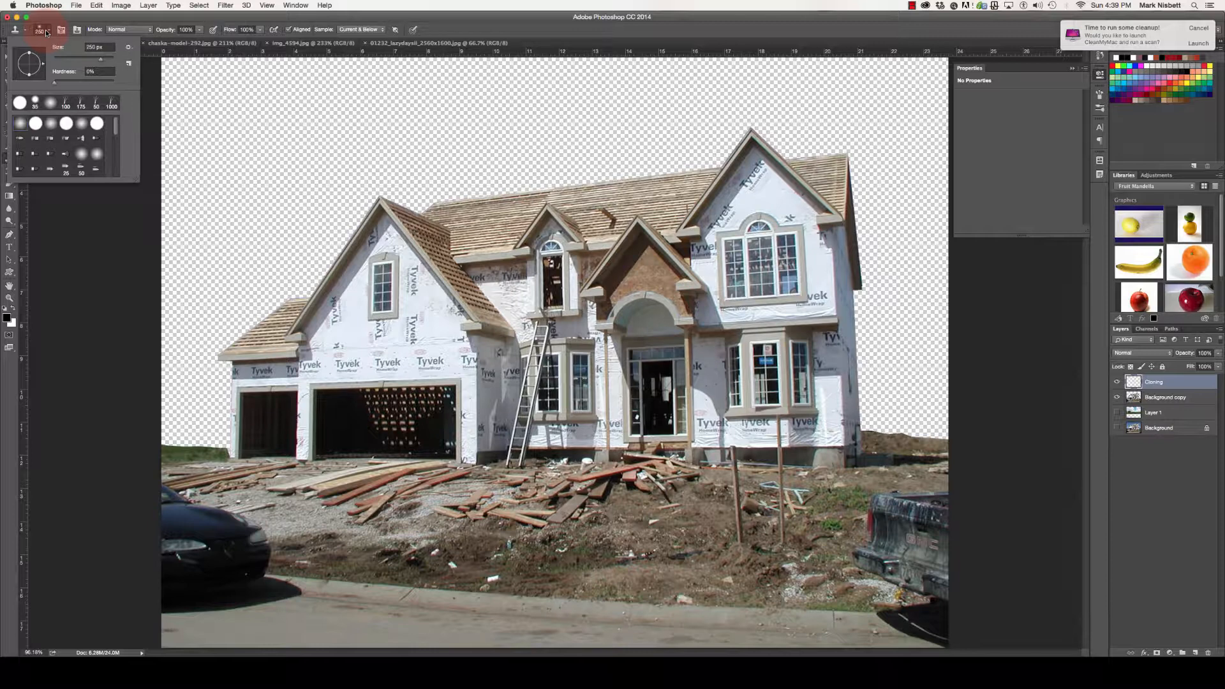
{"action": "left_click", "coordinate": [22, 126]}
{"action": "left_click", "coordinate": [20, 124]}
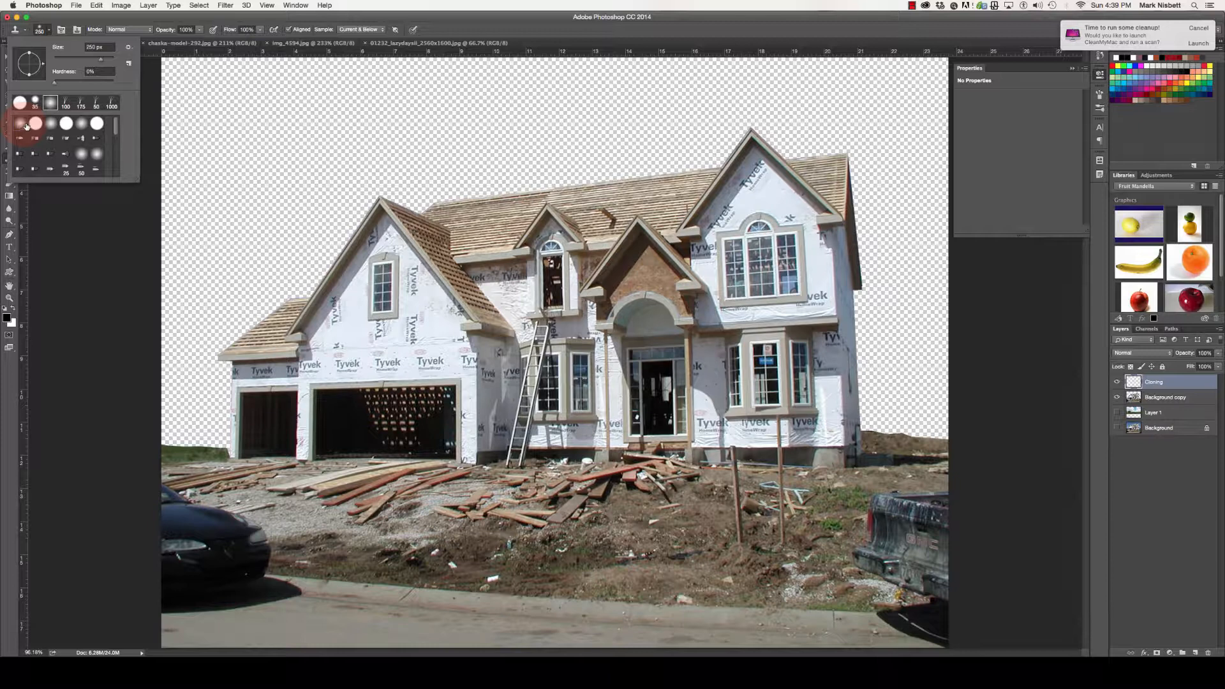
{"action": "left_click", "coordinate": [470, 32]}
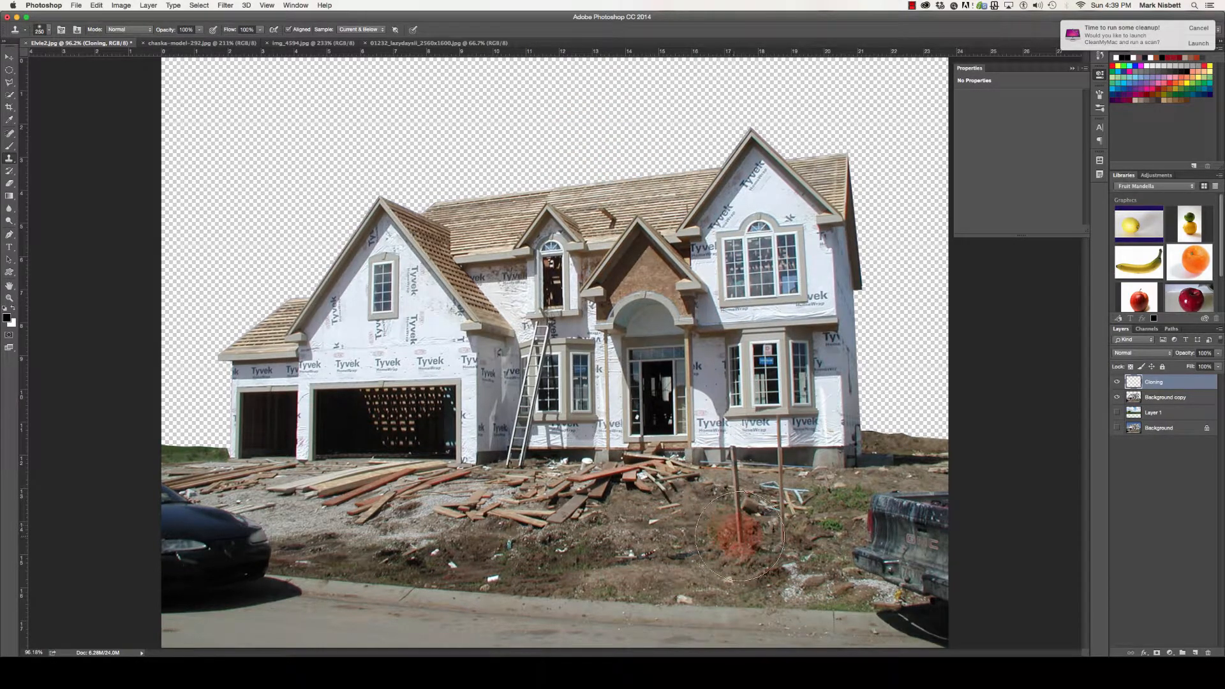
Step: Reduce the clone brush to 100 px and try cloning over the Tyvek lettering beside the upper-right window
{"action": "key", "text": "bracketleft"}
{"action": "key", "text": "bracketleft"}
{"action": "key", "text": "bracketleft"}
{"action": "key", "text": "bracketleft"}
{"action": "key", "text": "bracketleft"}
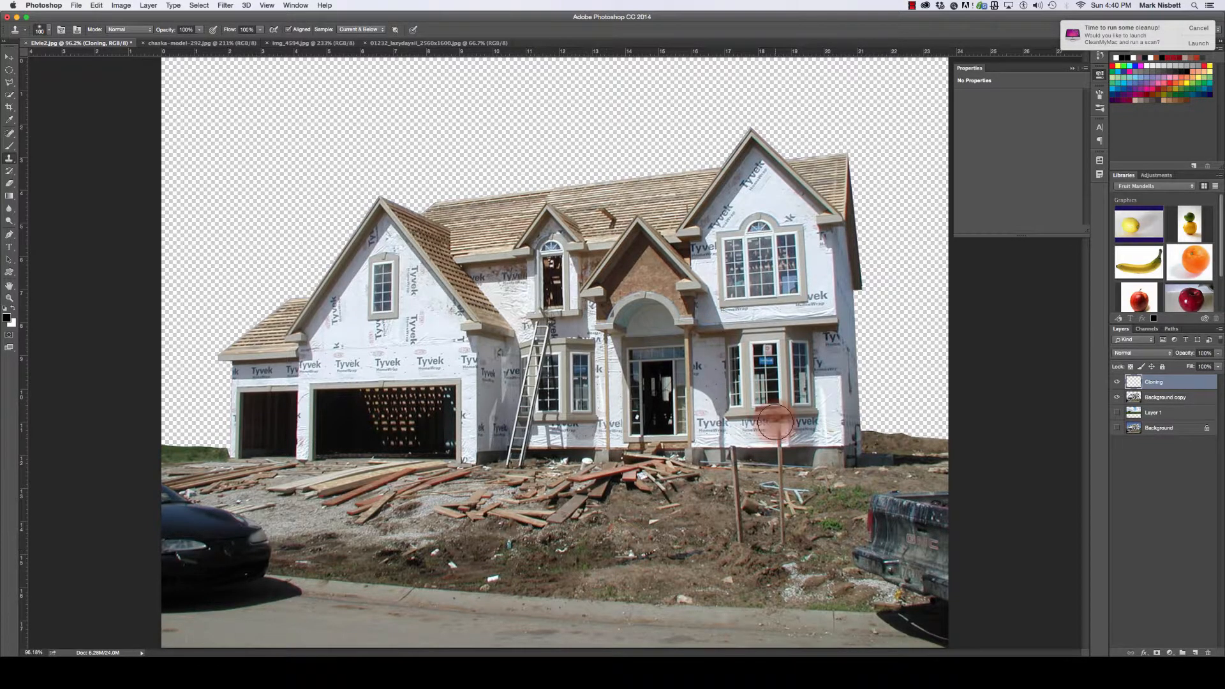
{"action": "mouse_move", "coordinate": [816, 297]}
{"action": "left_mouse_down"}
{"action": "mouse_move", "coordinate": [820, 328]}
{"action": "mouse_move", "coordinate": [815, 282]}
{"action": "mouse_move", "coordinate": [825, 284]}
{"action": "left_mouse_up"}
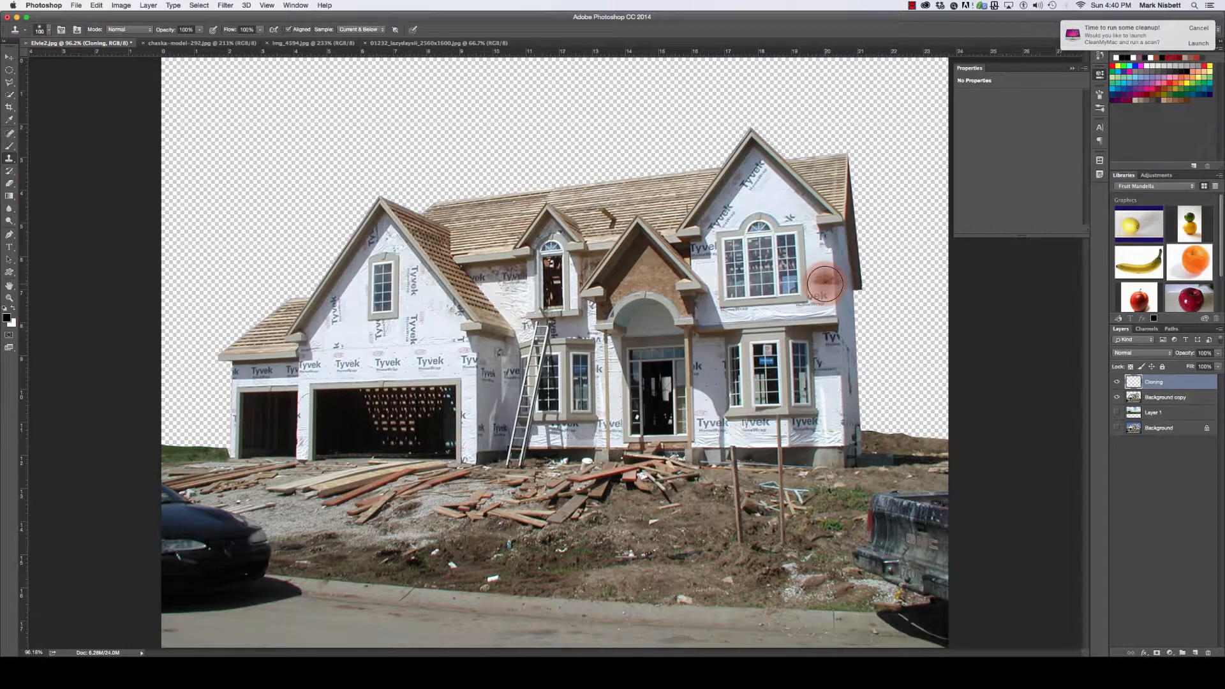
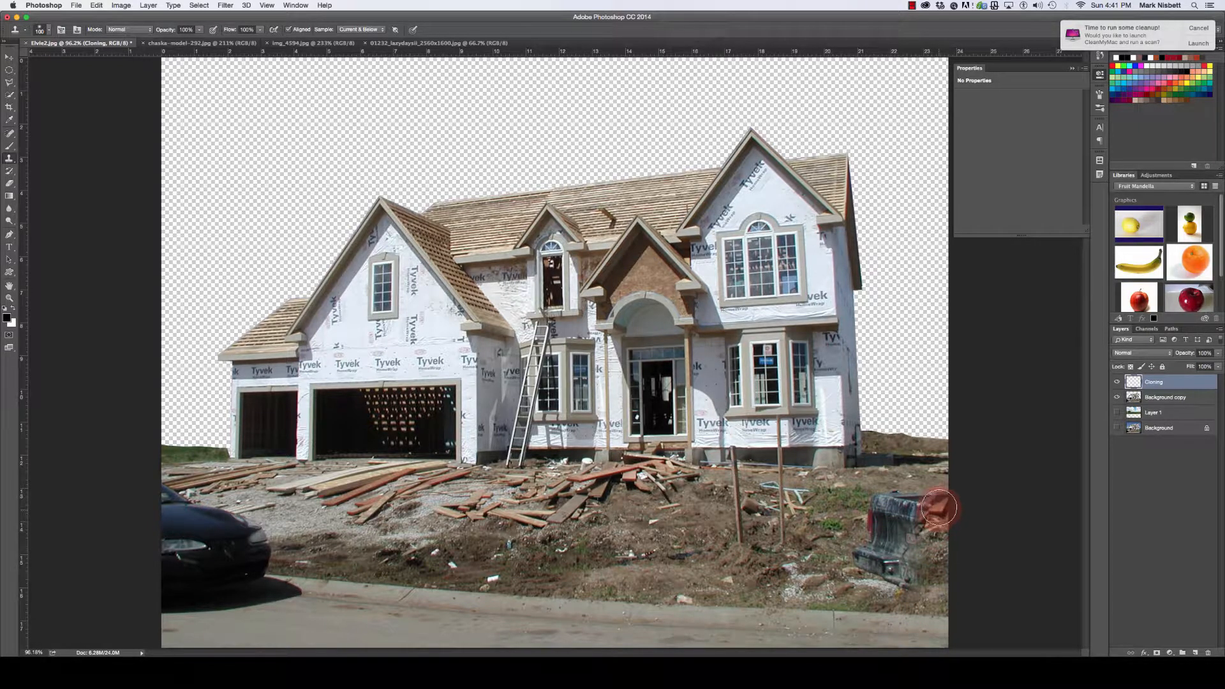
Step: Clone dirt and curb over the pickup truck at the photo's right edge and blend the surrounding ground
{"action": "mouse_move", "coordinate": [938, 508]}
{"action": "left_mouse_down"}
{"action": "mouse_move", "coordinate": [879, 506]}
{"action": "mouse_move", "coordinate": [868, 512]}
{"action": "mouse_move", "coordinate": [905, 529]}
{"action": "mouse_move", "coordinate": [871, 530]}
{"action": "mouse_move", "coordinate": [855, 552]}
{"action": "mouse_move", "coordinate": [905, 570]}
{"action": "mouse_move", "coordinate": [877, 577]}
{"action": "mouse_move", "coordinate": [931, 586]}
{"action": "mouse_move", "coordinate": [960, 550]}
{"action": "mouse_move", "coordinate": [938, 535]}
{"action": "left_mouse_up"}
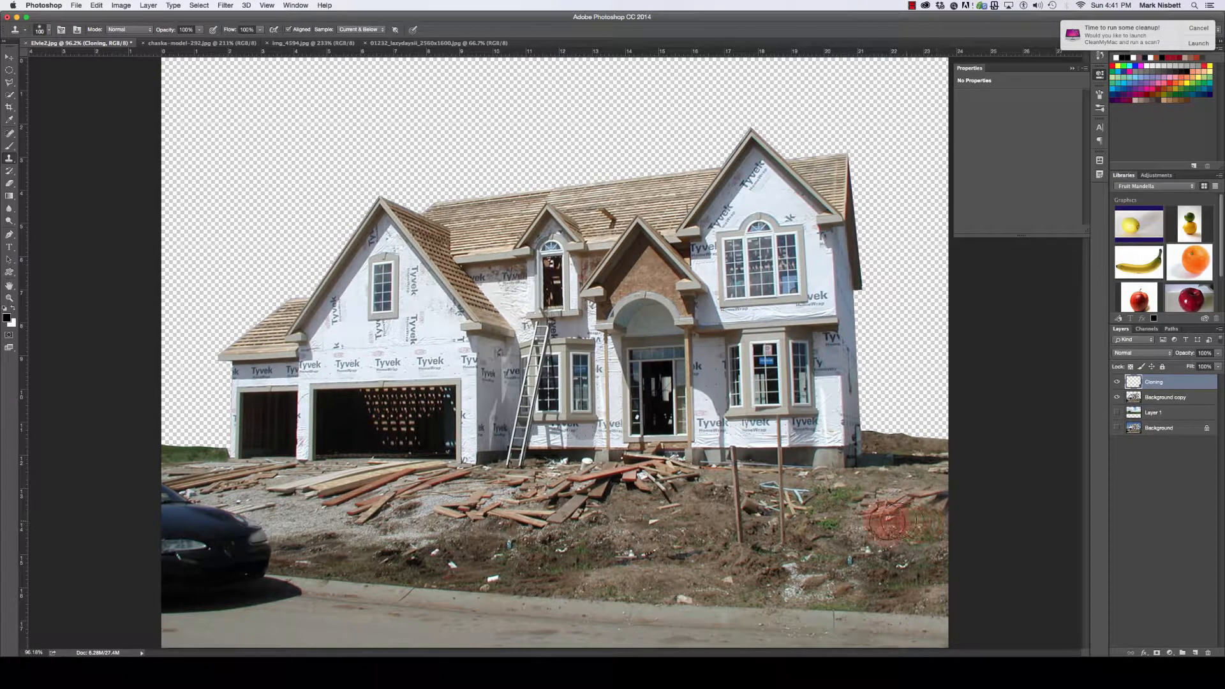
{"action": "mouse_move", "coordinate": [888, 521]}
{"action": "left_mouse_down"}
{"action": "mouse_move", "coordinate": [938, 505]}
{"action": "mouse_move", "coordinate": [874, 507]}
{"action": "mouse_move", "coordinate": [916, 509]}
{"action": "mouse_move", "coordinate": [910, 609]}
{"action": "mouse_move", "coordinate": [955, 566]}
{"action": "mouse_move", "coordinate": [935, 521]}
{"action": "mouse_move", "coordinate": [892, 540]}
{"action": "mouse_move", "coordinate": [979, 625]}
{"action": "left_mouse_up"}
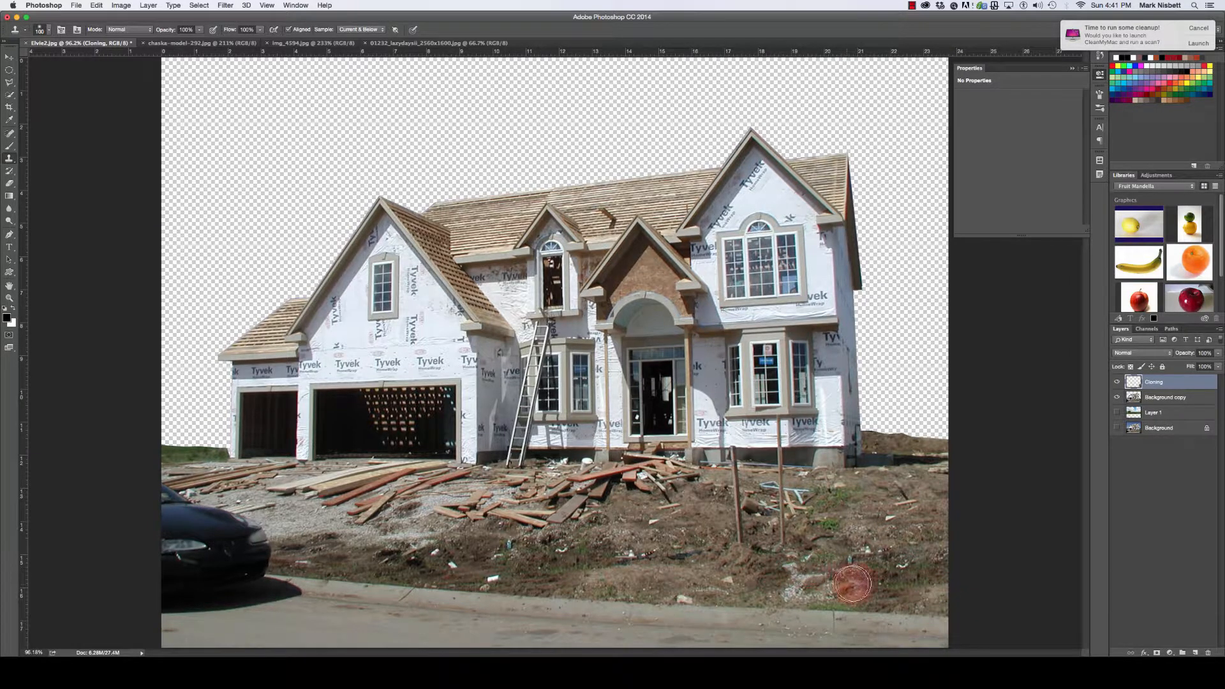
{"action": "left_click_drag", "start_coordinate": [875, 565], "coordinate": [880, 567]}
{"action": "left_click", "coordinate": [600, 578], "text": "alt"}
{"action": "mouse_move", "coordinate": [793, 580]}
{"action": "left_mouse_down"}
{"action": "mouse_move", "coordinate": [840, 555]}
{"action": "mouse_move", "coordinate": [857, 559]}
{"action": "mouse_move", "coordinate": [871, 597]}
{"action": "mouse_move", "coordinate": [942, 590]}
{"action": "mouse_move", "coordinate": [859, 578]}
{"action": "mouse_move", "coordinate": [855, 566]}
{"action": "mouse_move", "coordinate": [897, 596]}
{"action": "mouse_move", "coordinate": [774, 579]}
{"action": "mouse_move", "coordinate": [856, 583]}
{"action": "mouse_move", "coordinate": [799, 587]}
{"action": "left_mouse_up"}
{"action": "left_click", "coordinate": [516, 567], "text": "alt"}
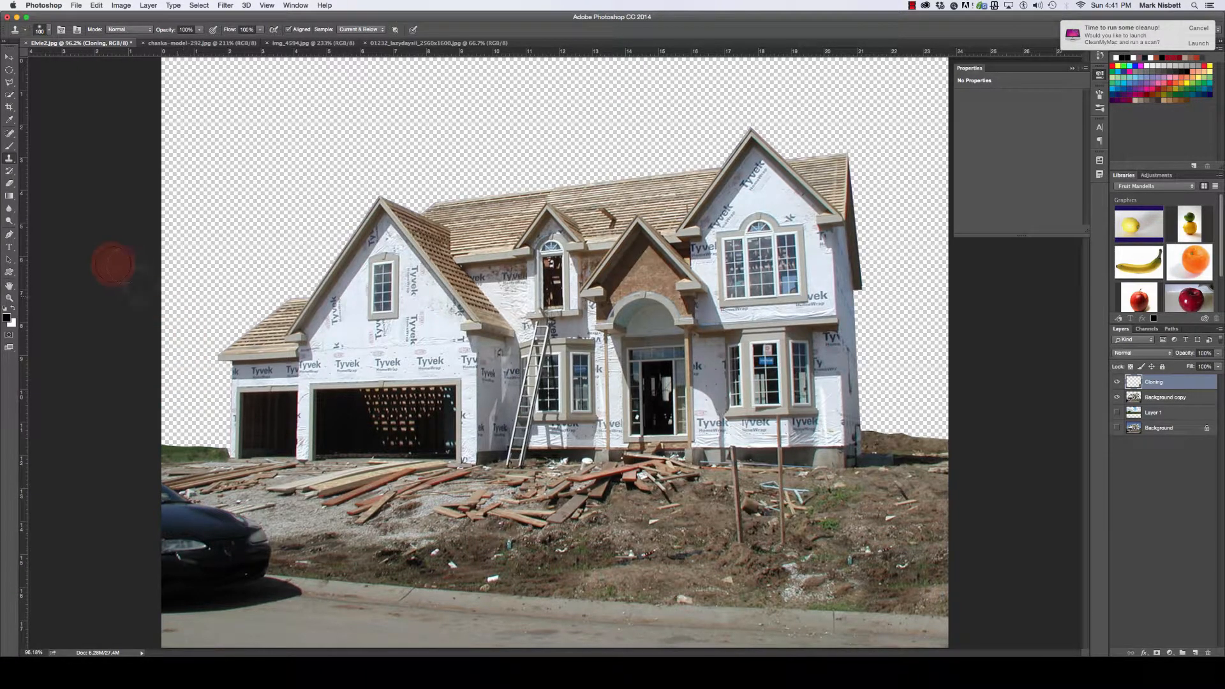
Step: Switch to a hard round 100 px brush with 100% hardness and clone curb and dirt over the black car's front shadow
{"action": "left_click", "coordinate": [48, 32]}
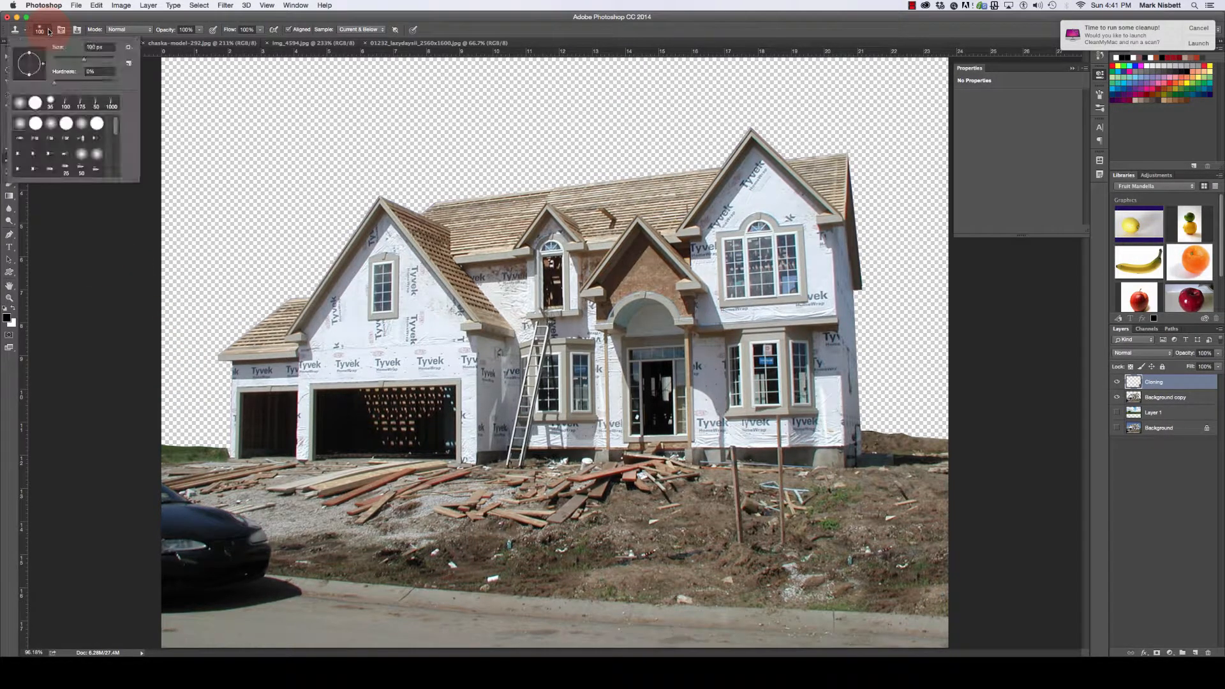
{"action": "left_click", "coordinate": [37, 123]}
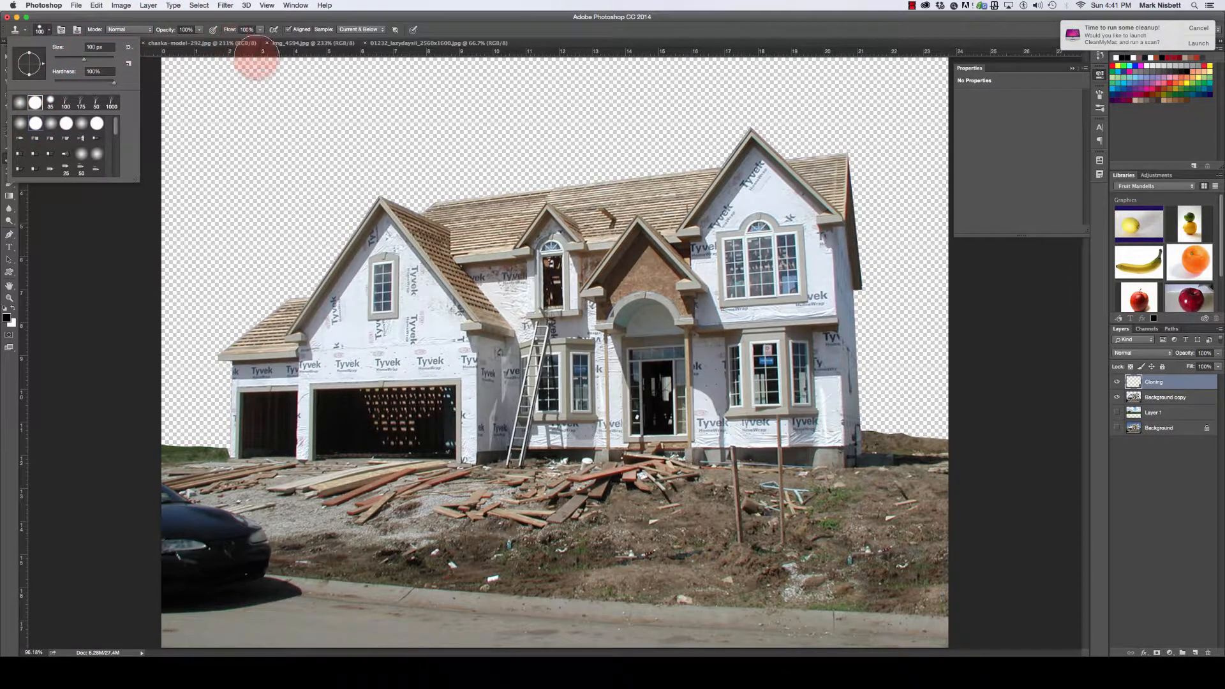
{"action": "left_click", "coordinate": [451, 32]}
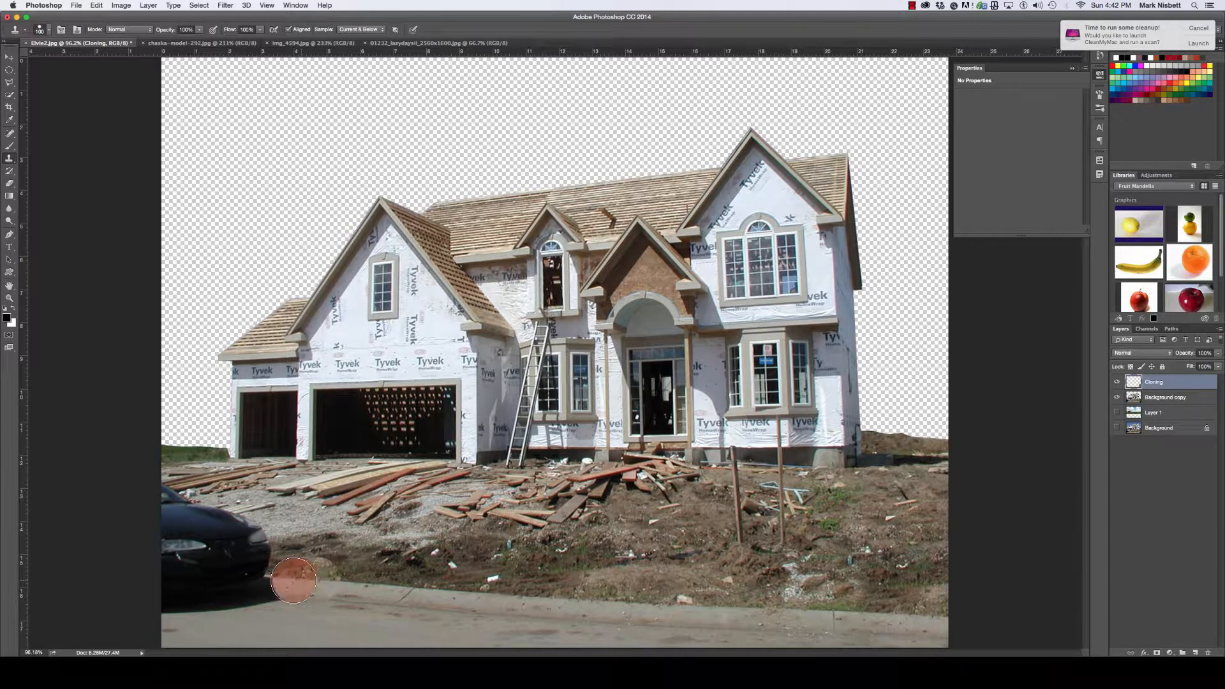
{"action": "left_click_drag", "start_coordinate": [266, 580], "coordinate": [303, 580]}
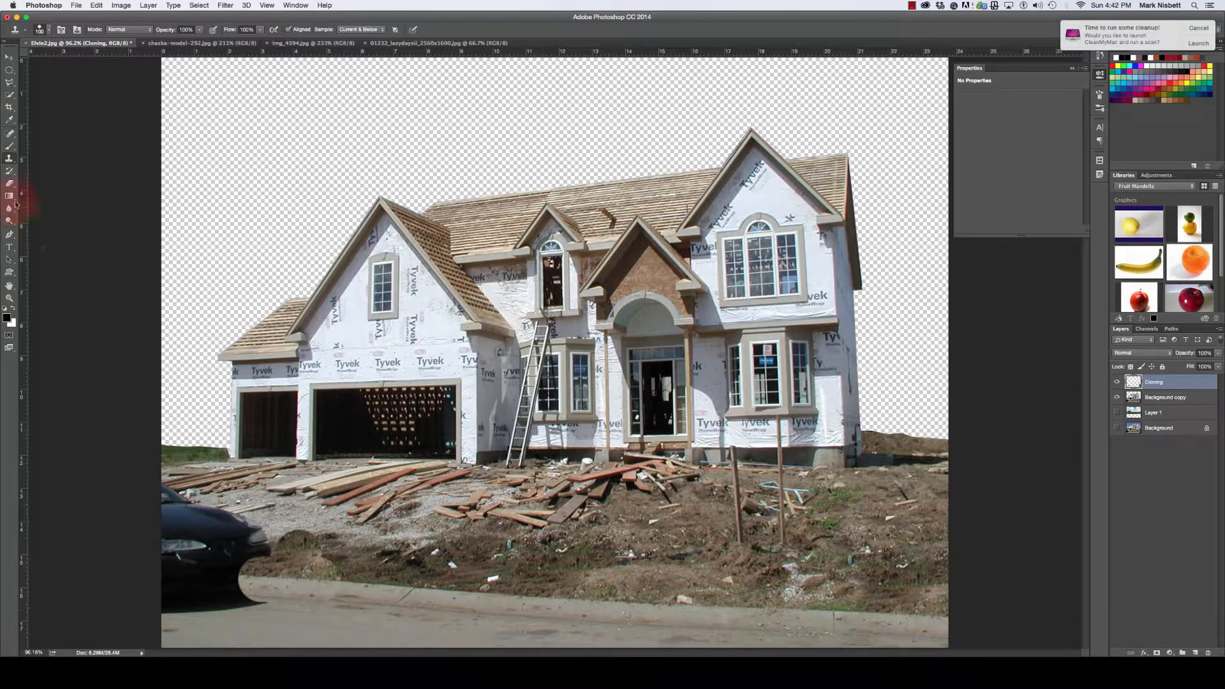
Step: Return to a soft 100 px clone brush with 0% hardness and clone street, curb and dirt over the black car
{"action": "left_click", "coordinate": [9, 57]}
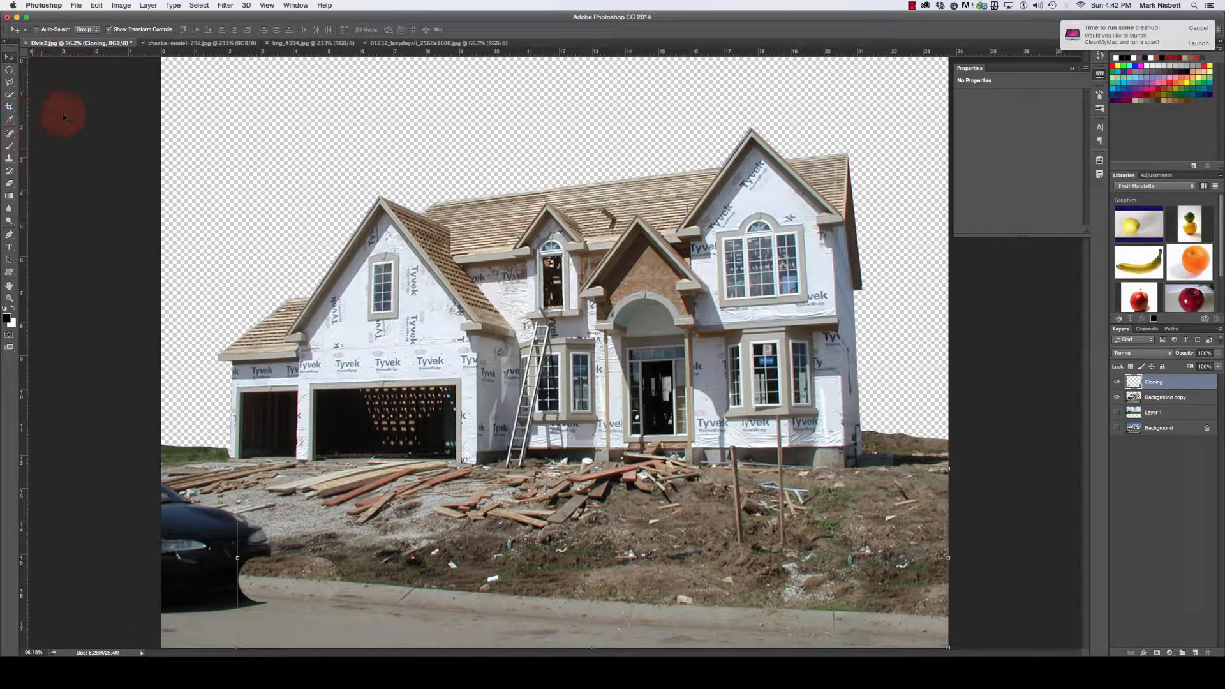
{"action": "left_click", "coordinate": [12, 163]}
{"action": "left_click", "coordinate": [52, 33]}
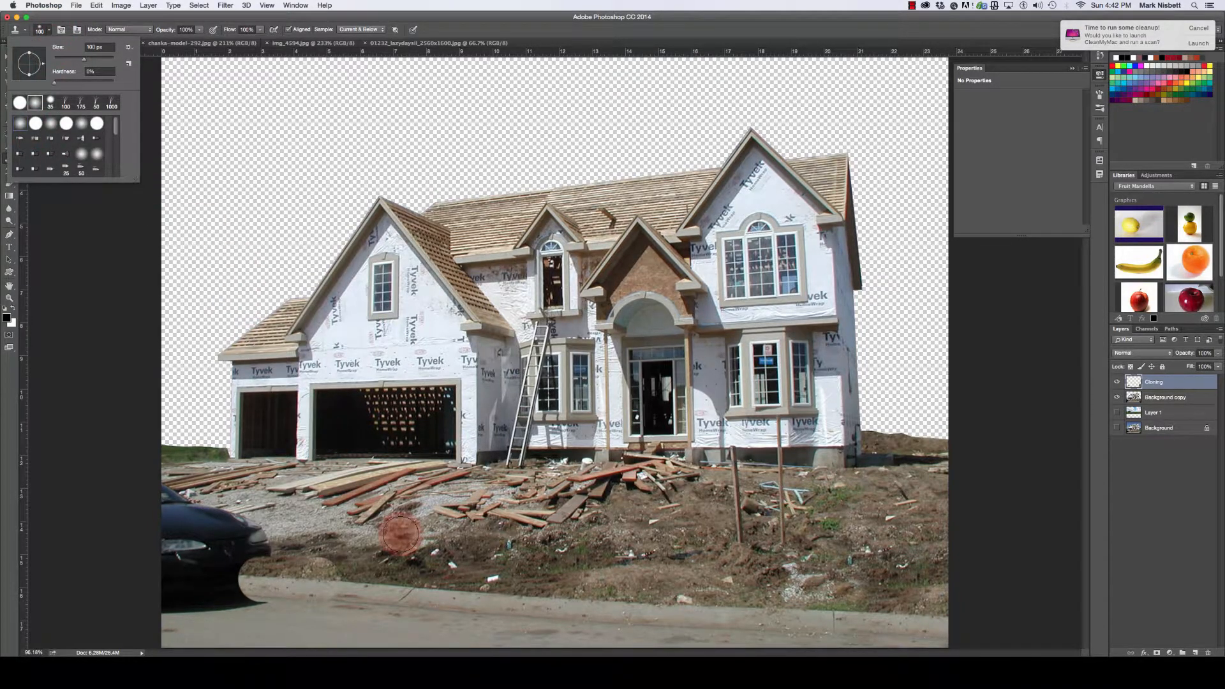
{"action": "left_click", "coordinate": [589, 600]}
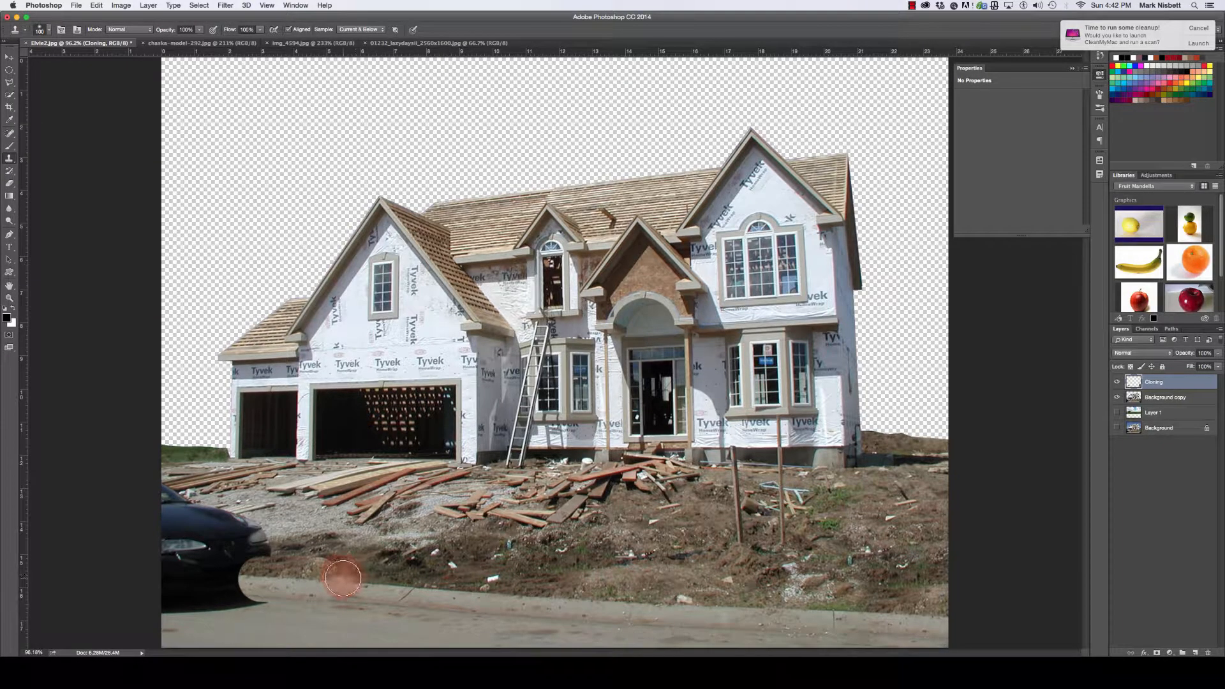
{"action": "left_click", "coordinate": [339, 582], "text": "alt"}
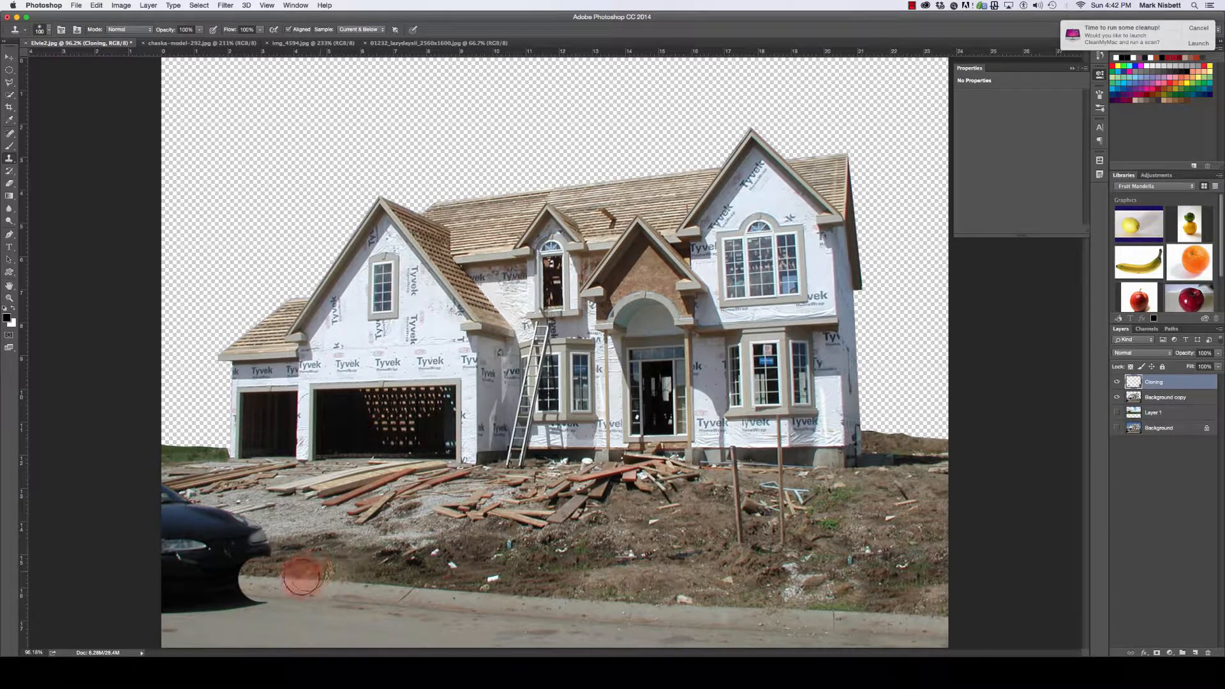
{"action": "mouse_move", "coordinate": [263, 600]}
{"action": "left_mouse_down"}
{"action": "mouse_move", "coordinate": [183, 582]}
{"action": "mouse_move", "coordinate": [175, 595]}
{"action": "mouse_move", "coordinate": [212, 585]}
{"action": "mouse_move", "coordinate": [163, 574]}
{"action": "mouse_move", "coordinate": [243, 572]}
{"action": "mouse_move", "coordinate": [169, 562]}
{"action": "mouse_move", "coordinate": [251, 548]}
{"action": "mouse_move", "coordinate": [197, 542]}
{"action": "mouse_move", "coordinate": [255, 541]}
{"action": "mouse_move", "coordinate": [183, 533]}
{"action": "mouse_move", "coordinate": [260, 539]}
{"action": "left_mouse_up"}
{"action": "mouse_move", "coordinate": [185, 535]}
{"action": "left_mouse_down"}
{"action": "mouse_move", "coordinate": [178, 519]}
{"action": "mouse_move", "coordinate": [205, 514]}
{"action": "mouse_move", "coordinate": [169, 504]}
{"action": "left_mouse_up"}
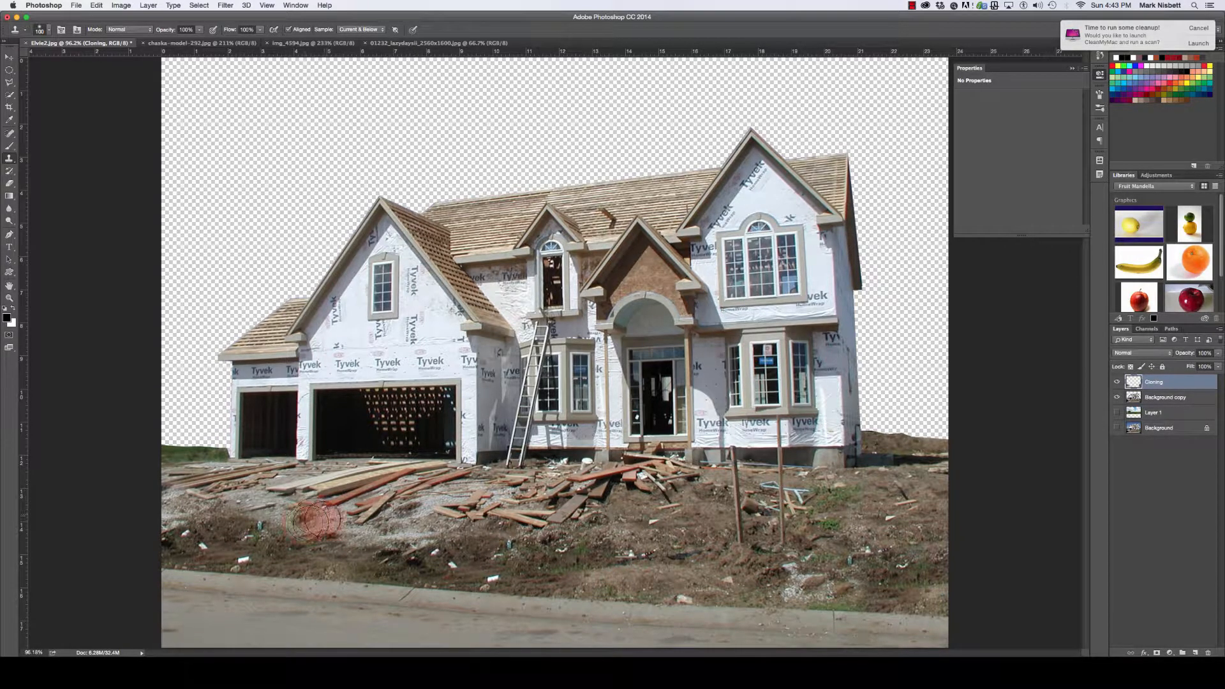
Step: Clean up the ground where the car stood by cloning gravel over debris and dark patches with a smaller brush
{"action": "left_click_drag", "start_coordinate": [307, 507], "coordinate": [305, 525]}
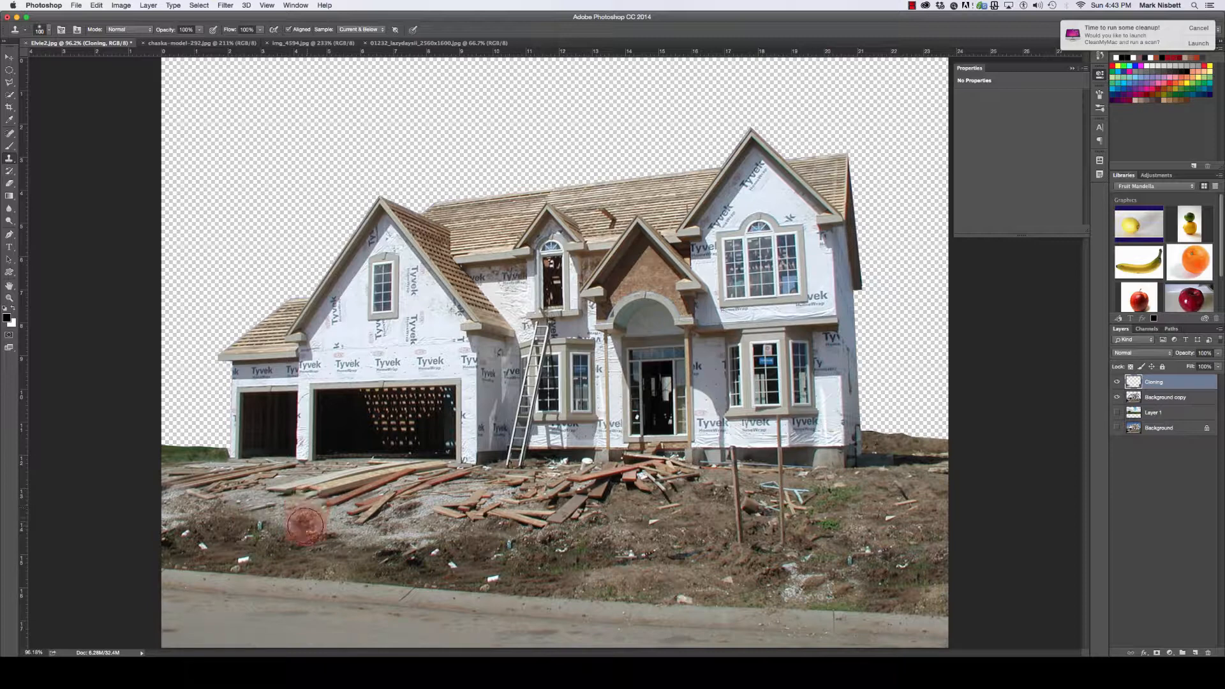
{"action": "key", "text": "bracketleft"}
{"action": "key", "text": "bracketleft"}
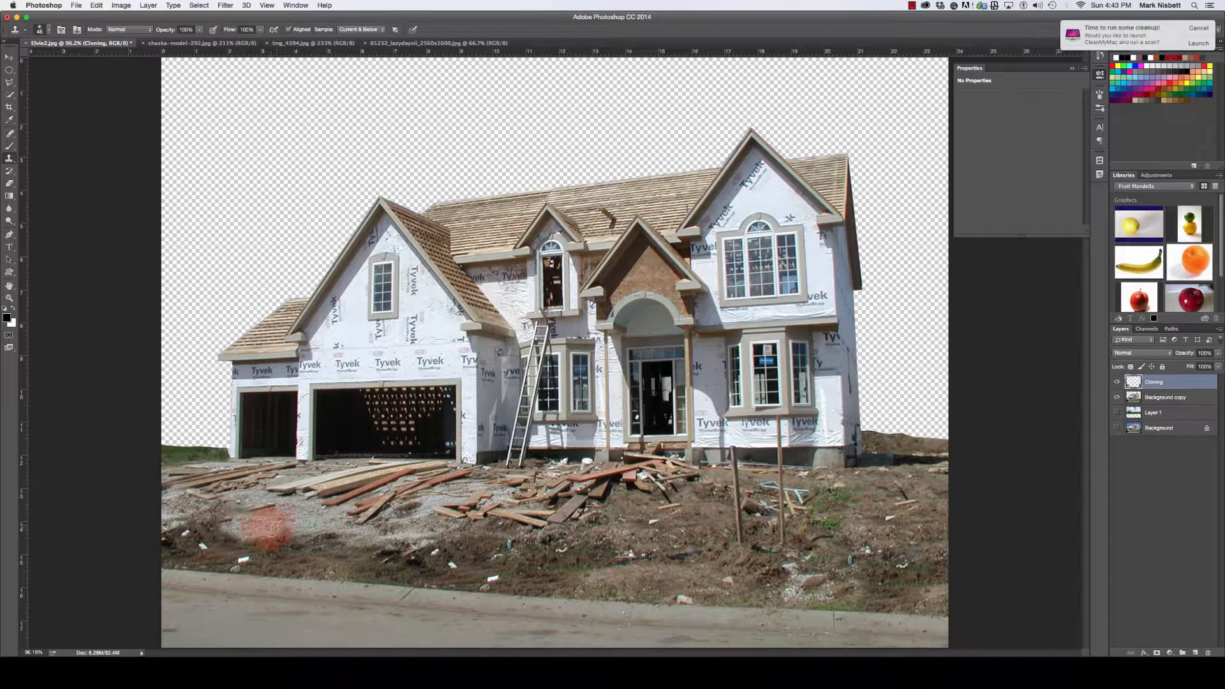
{"action": "left_click_drag", "start_coordinate": [274, 528], "coordinate": [283, 524]}
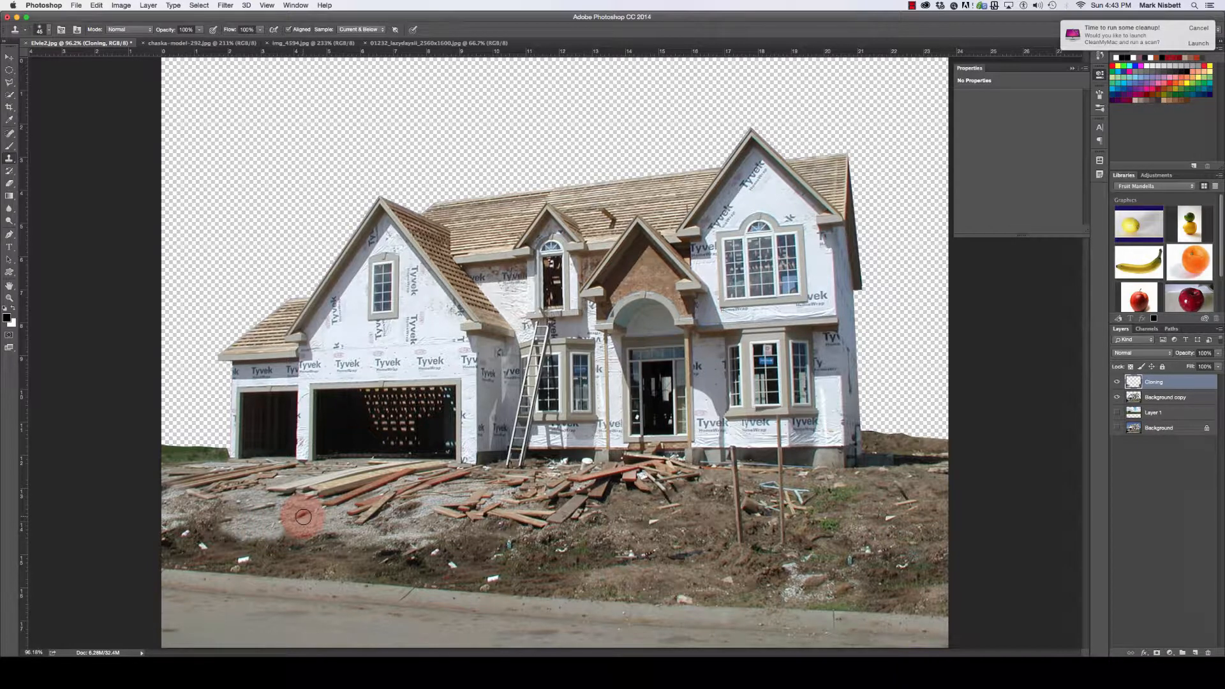
{"action": "left_click", "coordinate": [295, 516], "text": "alt"}
{"action": "mouse_move", "coordinate": [301, 507]}
{"action": "left_mouse_down"}
{"action": "mouse_move", "coordinate": [246, 541]}
{"action": "mouse_move", "coordinate": [315, 513]}
{"action": "mouse_move", "coordinate": [287, 508]}
{"action": "mouse_move", "coordinate": [249, 536]}
{"action": "mouse_move", "coordinate": [293, 513]}
{"action": "left_mouse_up"}
{"action": "left_click", "coordinate": [303, 510], "text": "alt"}
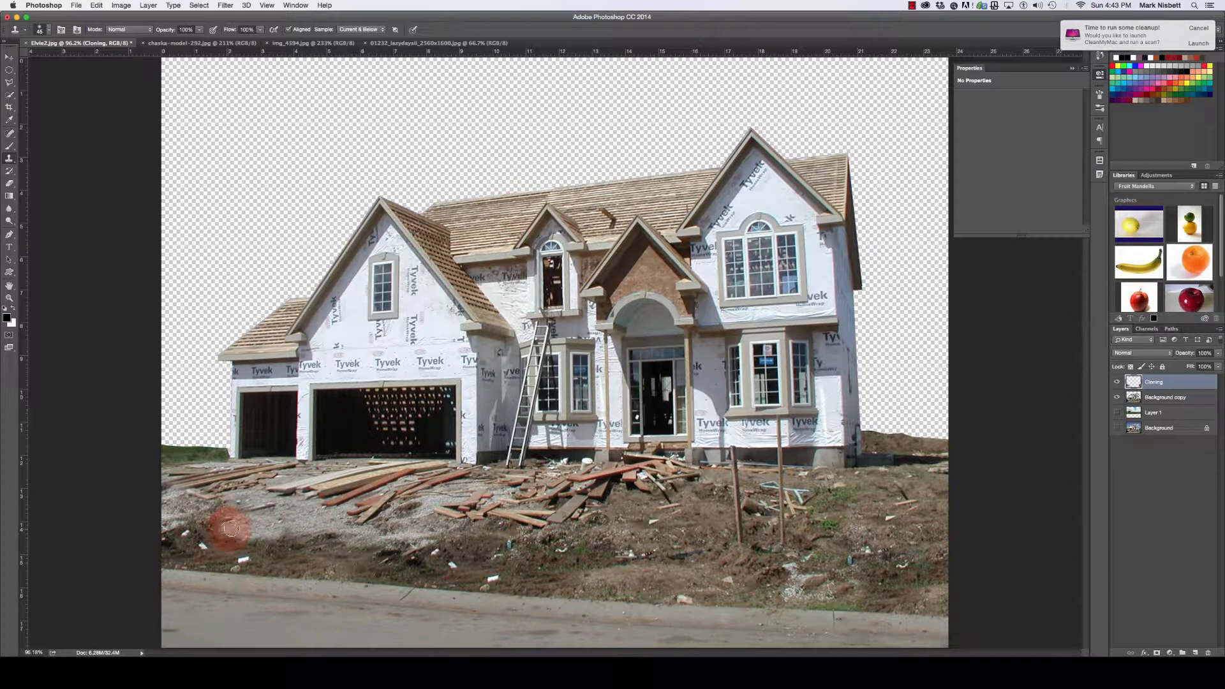
{"action": "mouse_move", "coordinate": [227, 528]}
{"action": "left_mouse_down"}
{"action": "mouse_move", "coordinate": [169, 536]}
{"action": "mouse_move", "coordinate": [205, 543]}
{"action": "mouse_move", "coordinate": [165, 557]}
{"action": "mouse_move", "coordinate": [163, 541]}
{"action": "mouse_move", "coordinate": [169, 558]}
{"action": "mouse_move", "coordinate": [280, 509]}
{"action": "mouse_move", "coordinate": [275, 526]}
{"action": "mouse_move", "coordinate": [276, 516]}
{"action": "mouse_move", "coordinate": [196, 545]}
{"action": "left_mouse_up"}
{"action": "mouse_move", "coordinate": [241, 526]}
{"action": "left_mouse_down"}
{"action": "mouse_move", "coordinate": [265, 507]}
{"action": "mouse_move", "coordinate": [306, 514]}
{"action": "mouse_move", "coordinate": [204, 510]}
{"action": "mouse_move", "coordinate": [171, 531]}
{"action": "mouse_move", "coordinate": [355, 520]}
{"action": "mouse_move", "coordinate": [399, 532]}
{"action": "left_mouse_up"}
Step: Clone dirt over the lower part of the left wooden stake in front of the house
{"action": "left_click", "coordinate": [694, 554]}
{"action": "left_click_drag", "start_coordinate": [694, 554], "coordinate": [694, 557]}
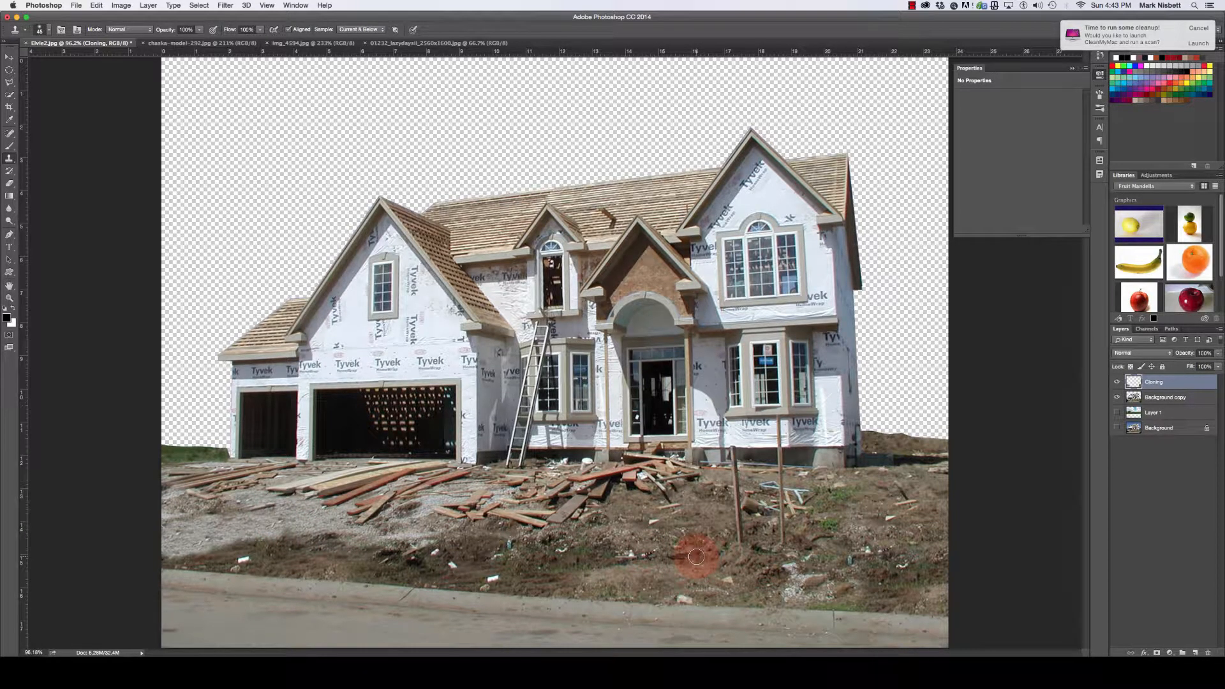
{"action": "mouse_move", "coordinate": [668, 545]}
{"action": "left_mouse_down"}
{"action": "mouse_move", "coordinate": [628, 520]}
{"action": "mouse_move", "coordinate": [768, 558]}
{"action": "mouse_move", "coordinate": [778, 472]}
{"action": "mouse_move", "coordinate": [787, 564]}
{"action": "mouse_move", "coordinate": [788, 469]}
{"action": "mouse_move", "coordinate": [747, 510]}
{"action": "mouse_move", "coordinate": [733, 460]}
{"action": "mouse_move", "coordinate": [749, 568]}
{"action": "mouse_move", "coordinate": [737, 476]}
{"action": "mouse_move", "coordinate": [730, 493]}
{"action": "mouse_move", "coordinate": [747, 508]}
{"action": "mouse_move", "coordinate": [851, 534]}
{"action": "mouse_move", "coordinate": [685, 536]}
{"action": "left_mouse_up"}
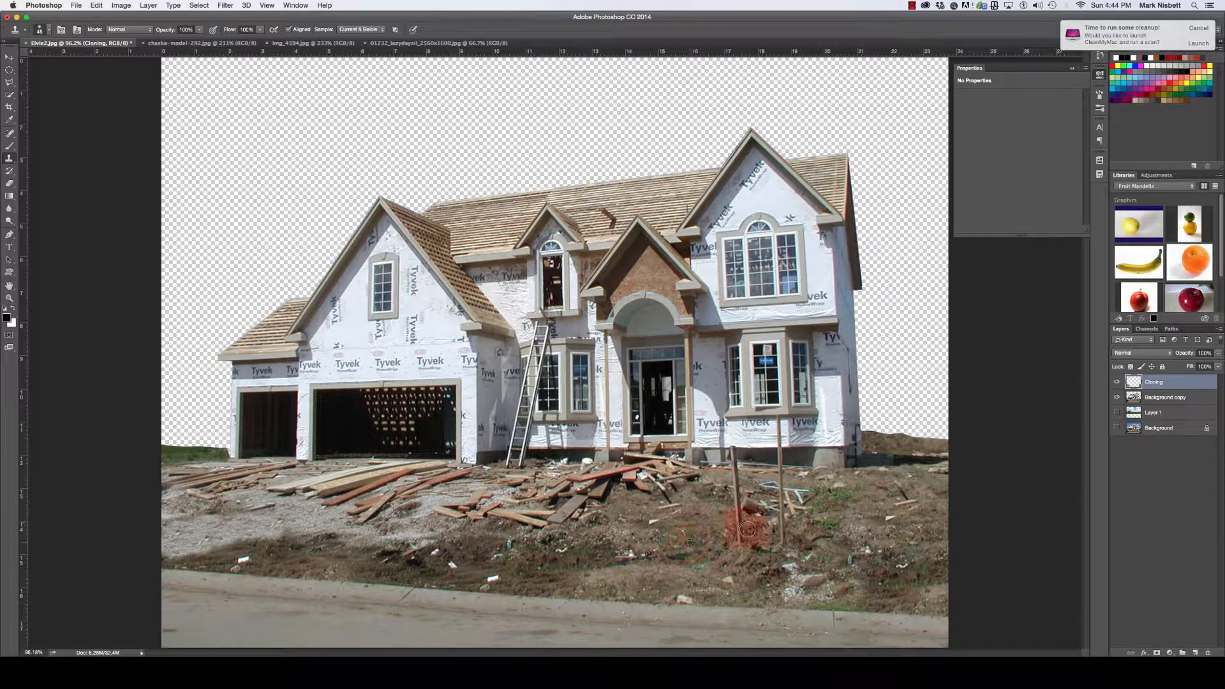
{"action": "left_click_drag", "start_coordinate": [741, 530], "coordinate": [739, 490]}
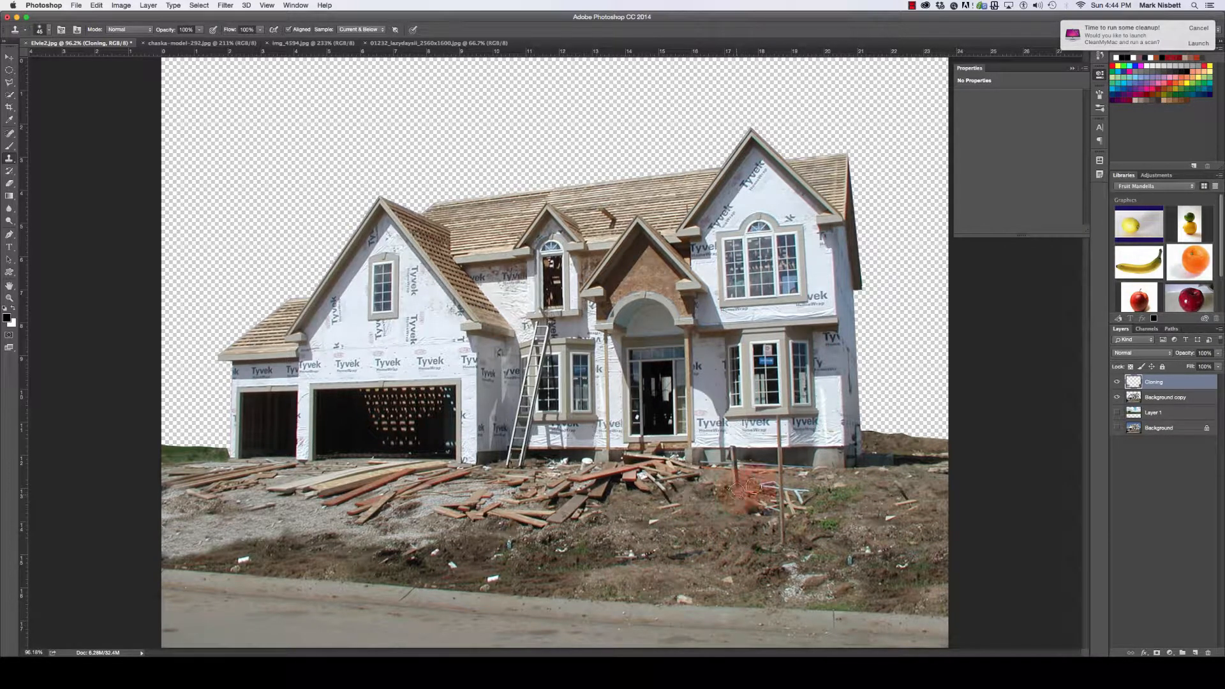
{"action": "left_click_drag", "start_coordinate": [705, 536], "coordinate": [736, 476]}
{"action": "left_click_drag", "start_coordinate": [743, 490], "coordinate": [743, 477]}
Step: Clone foundation and dirt over the remaining upper part of the left wooden stake with a smaller brush
{"action": "left_click", "coordinate": [9, 297]}
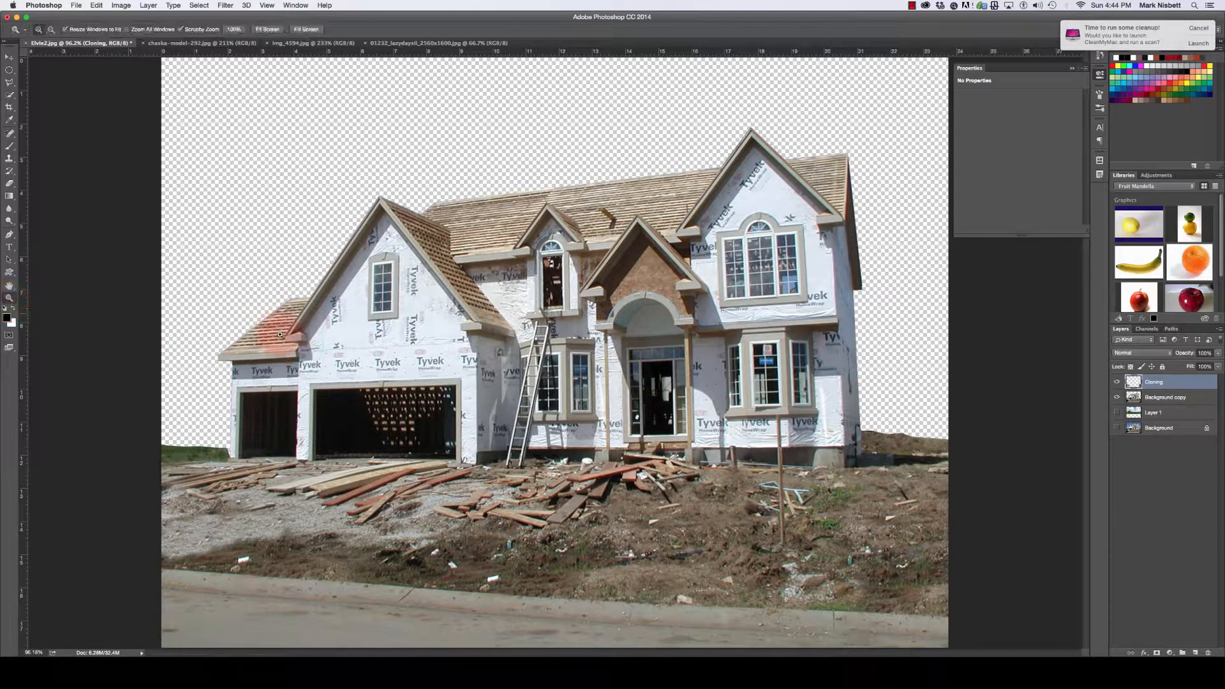
{"action": "left_click", "coordinate": [712, 440]}
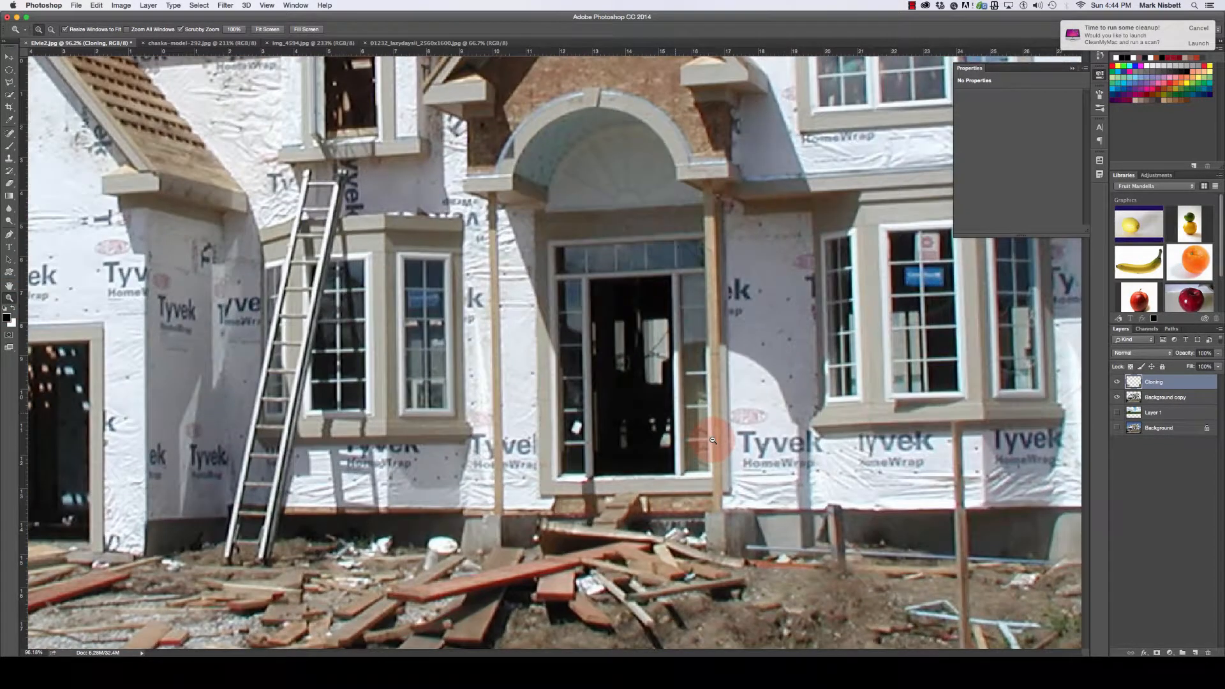
{"action": "left_click_drag", "start_coordinate": [829, 467], "coordinate": [495, 320]}
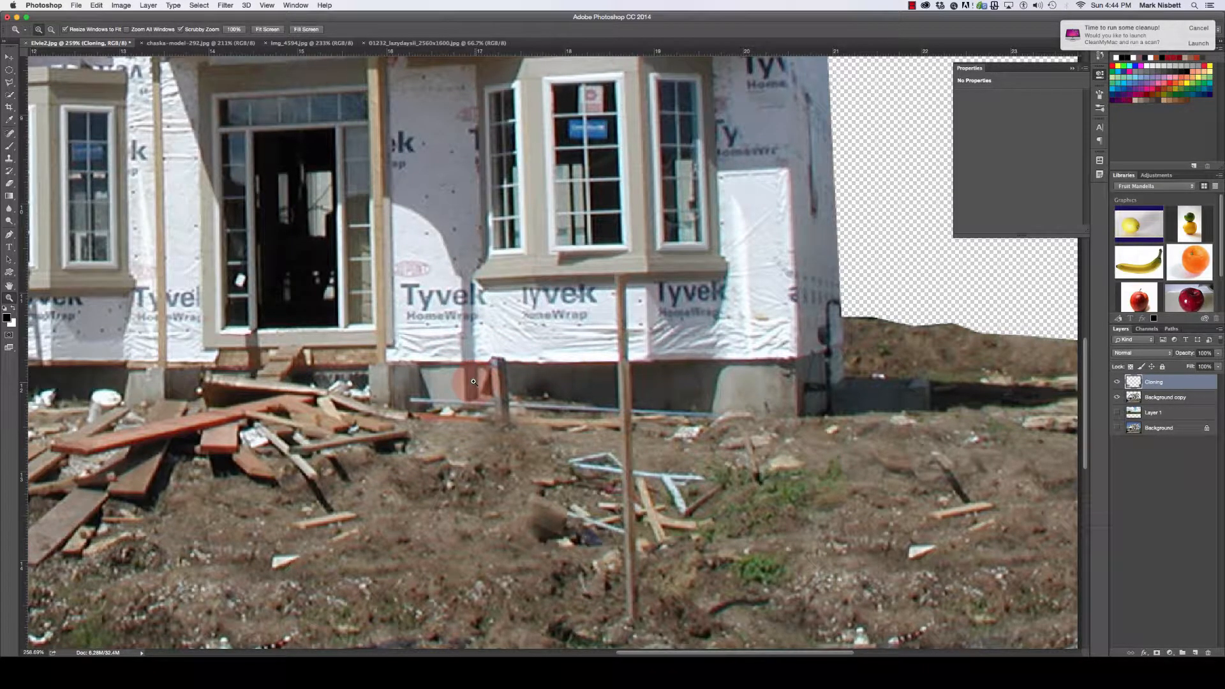
{"action": "left_click", "coordinate": [9, 159]}
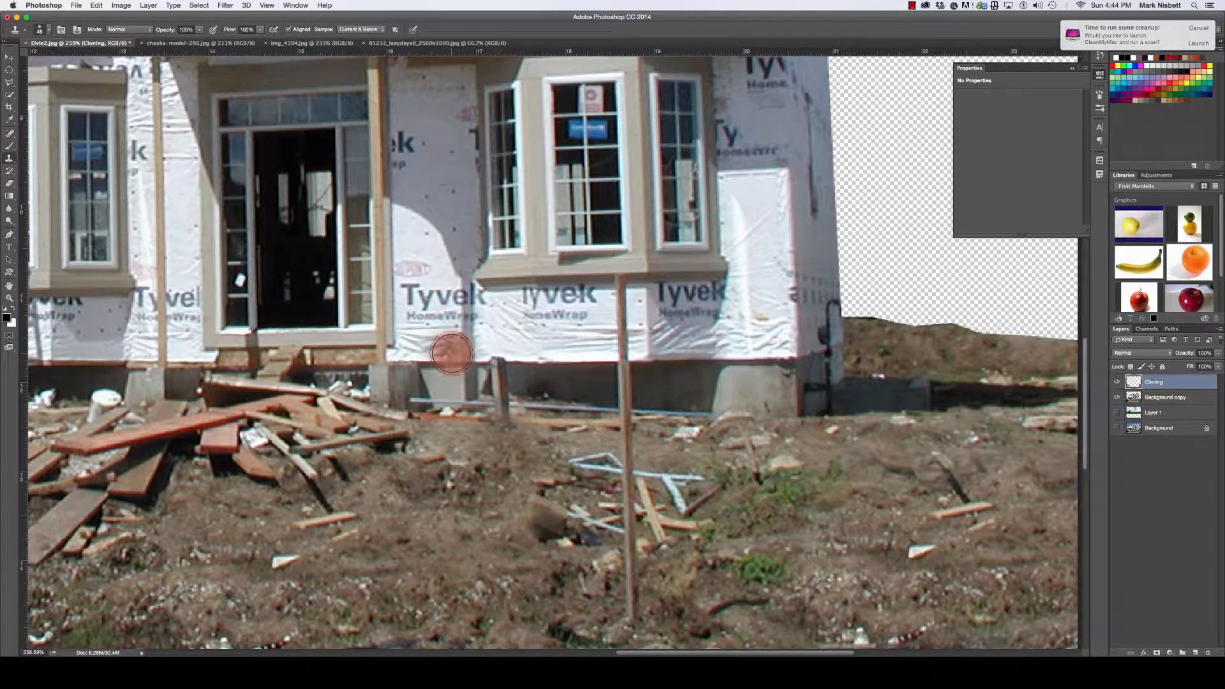
{"action": "key", "text": "bracketleft"}
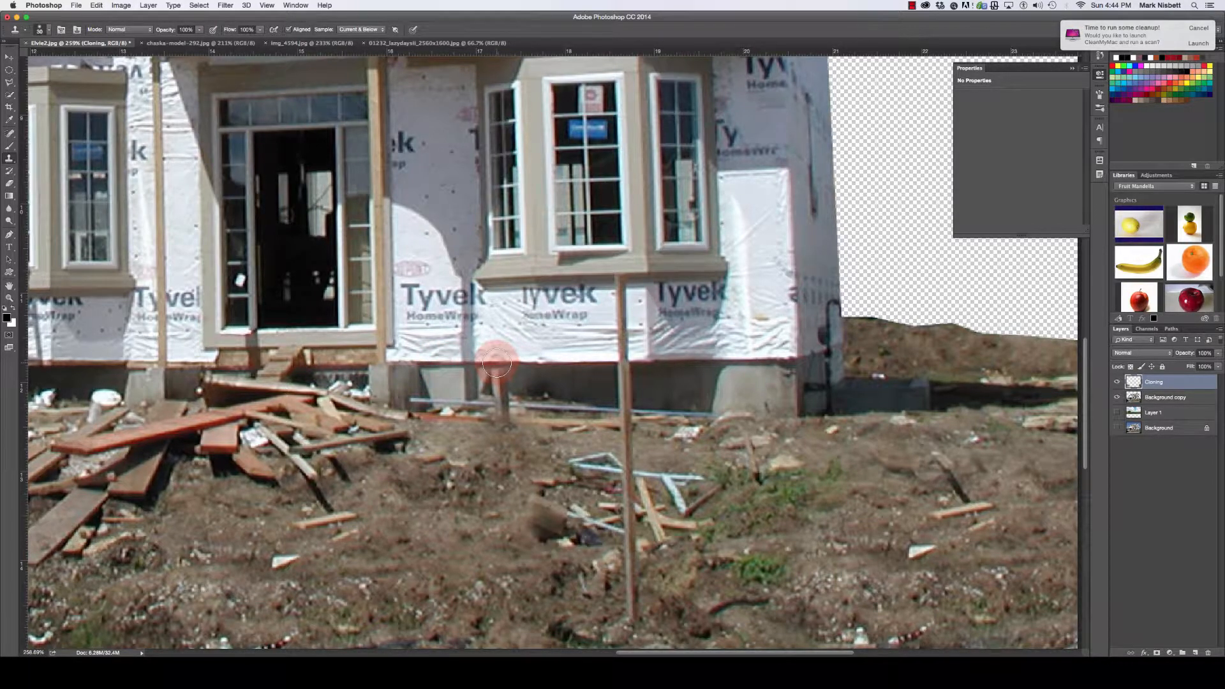
{"action": "left_click_drag", "start_coordinate": [496, 363], "coordinate": [499, 409]}
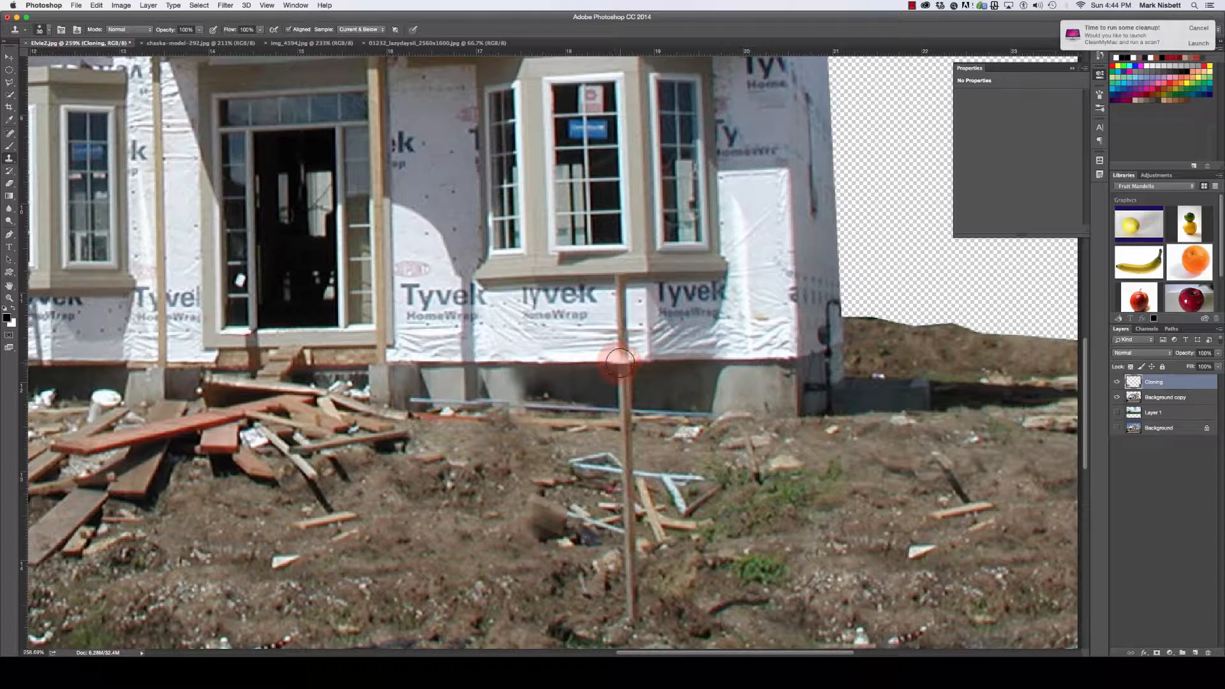
Step: Clone house wrap, foundation and dirt over the tall wooden stake in front of the right bay window
{"action": "mouse_move", "coordinate": [621, 362]}
{"action": "left_mouse_down"}
{"action": "mouse_move", "coordinate": [618, 328]}
{"action": "mouse_move", "coordinate": [623, 349]}
{"action": "mouse_move", "coordinate": [655, 337]}
{"action": "mouse_move", "coordinate": [656, 352]}
{"action": "mouse_move", "coordinate": [646, 332]}
{"action": "mouse_move", "coordinate": [575, 350]}
{"action": "mouse_move", "coordinate": [556, 325]}
{"action": "mouse_move", "coordinate": [607, 344]}
{"action": "mouse_move", "coordinate": [714, 316]}
{"action": "mouse_move", "coordinate": [758, 291]}
{"action": "mouse_move", "coordinate": [764, 255]}
{"action": "mouse_move", "coordinate": [763, 270]}
{"action": "mouse_move", "coordinate": [653, 328]}
{"action": "mouse_move", "coordinate": [625, 311]}
{"action": "left_mouse_up"}
{"action": "key", "text": "super+z"}
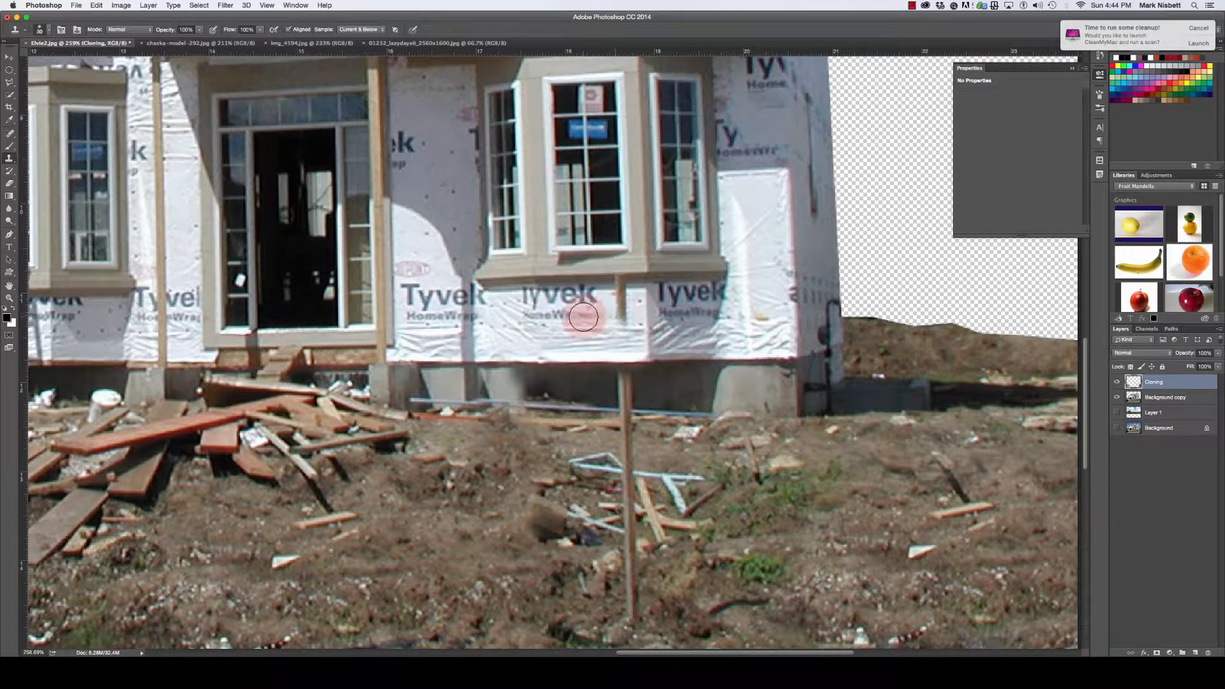
{"action": "left_click", "coordinate": [586, 334], "text": "alt"}
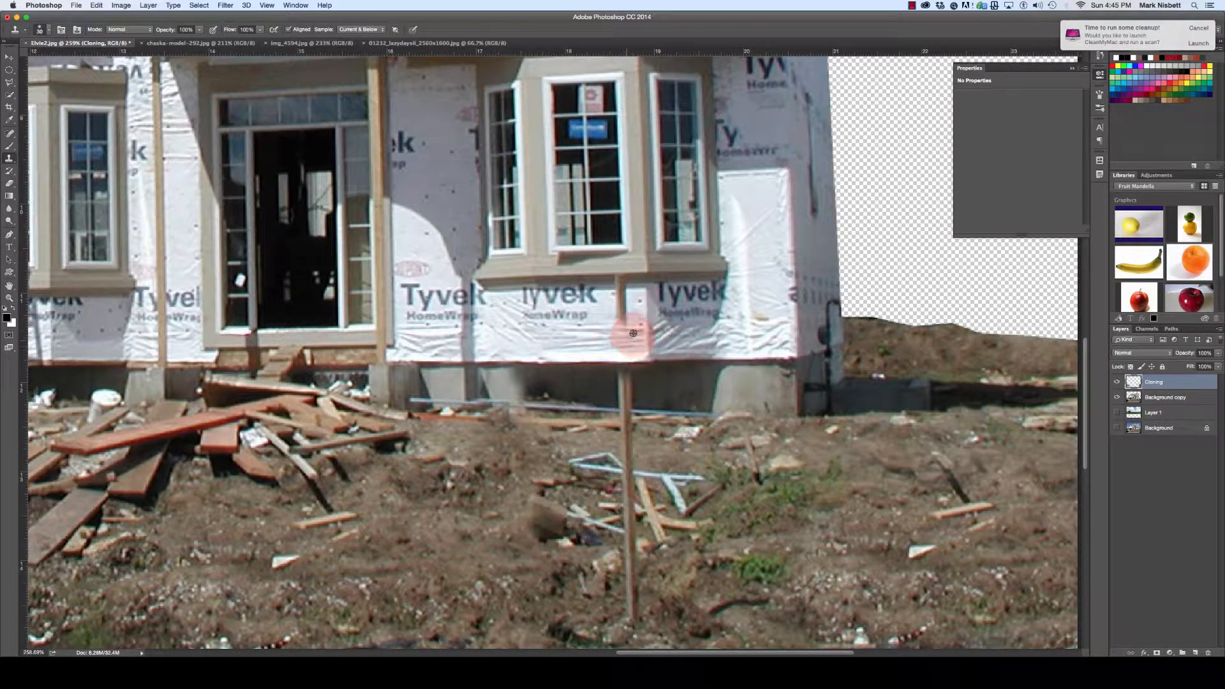
{"action": "left_click", "coordinate": [502, 334], "text": "alt"}
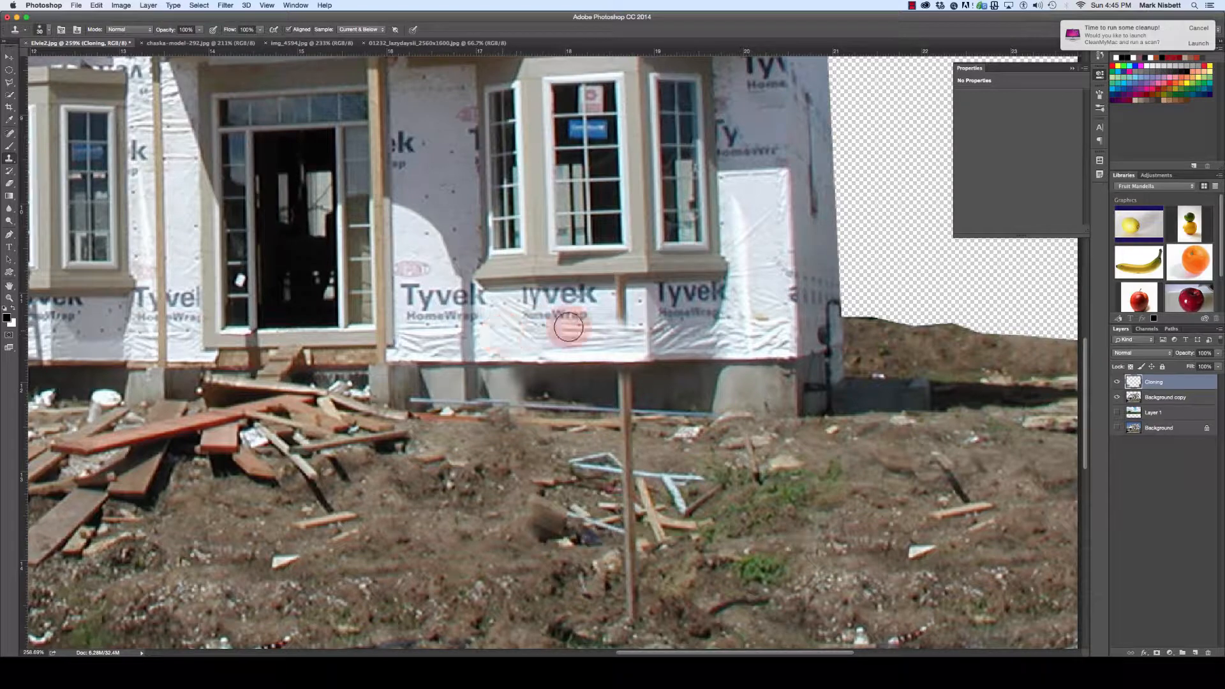
{"action": "left_click_drag", "start_coordinate": [618, 317], "coordinate": [619, 295]}
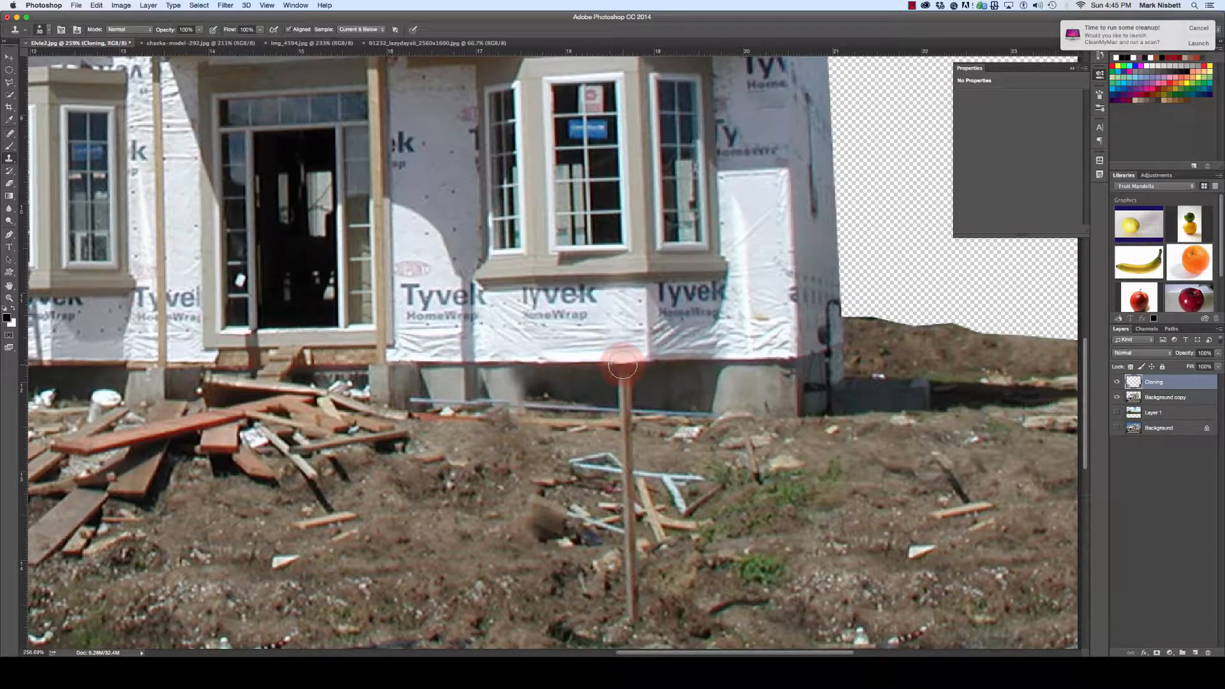
{"action": "left_click_drag", "start_coordinate": [622, 363], "coordinate": [630, 624]}
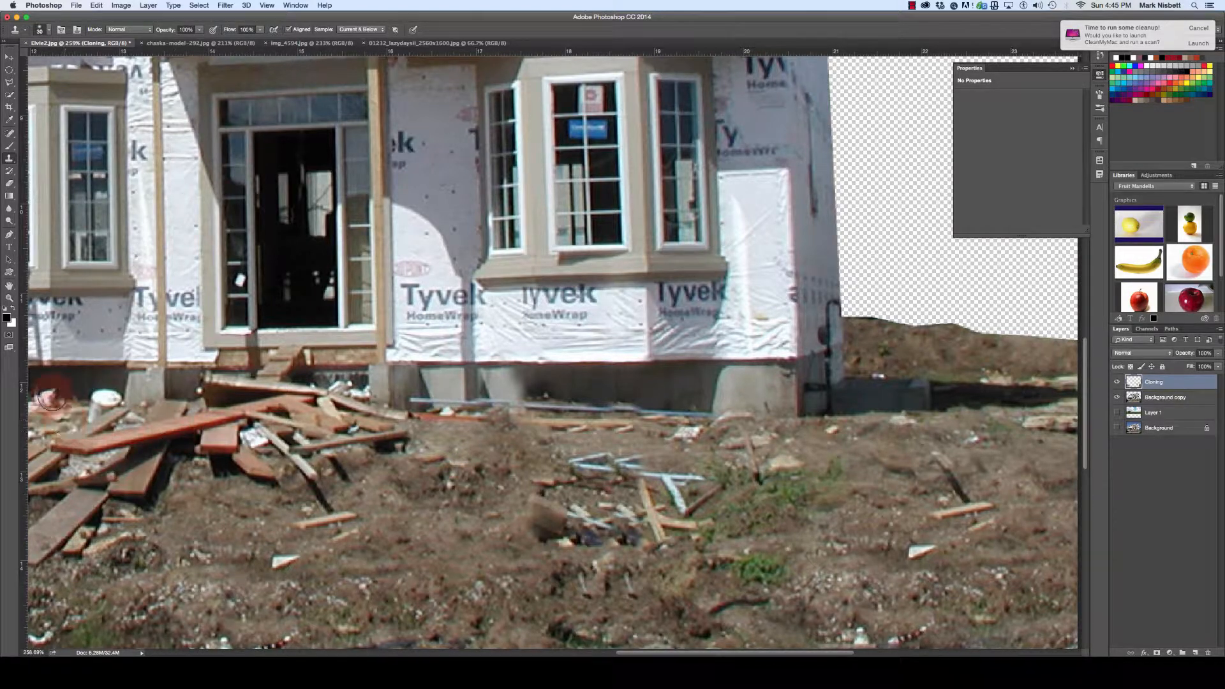
Step: View the whole image and compare it with the Cloning layer hidden and shown
{"action": "left_click", "coordinate": [9, 298]}
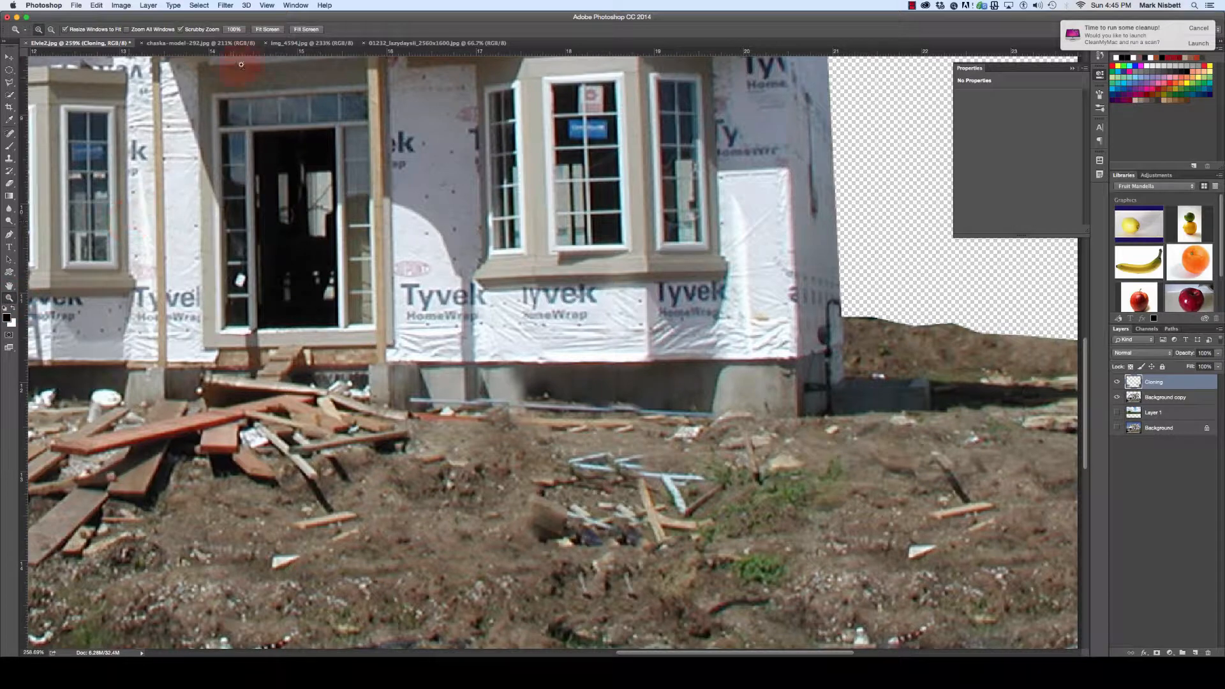
{"action": "left_click", "coordinate": [259, 30]}
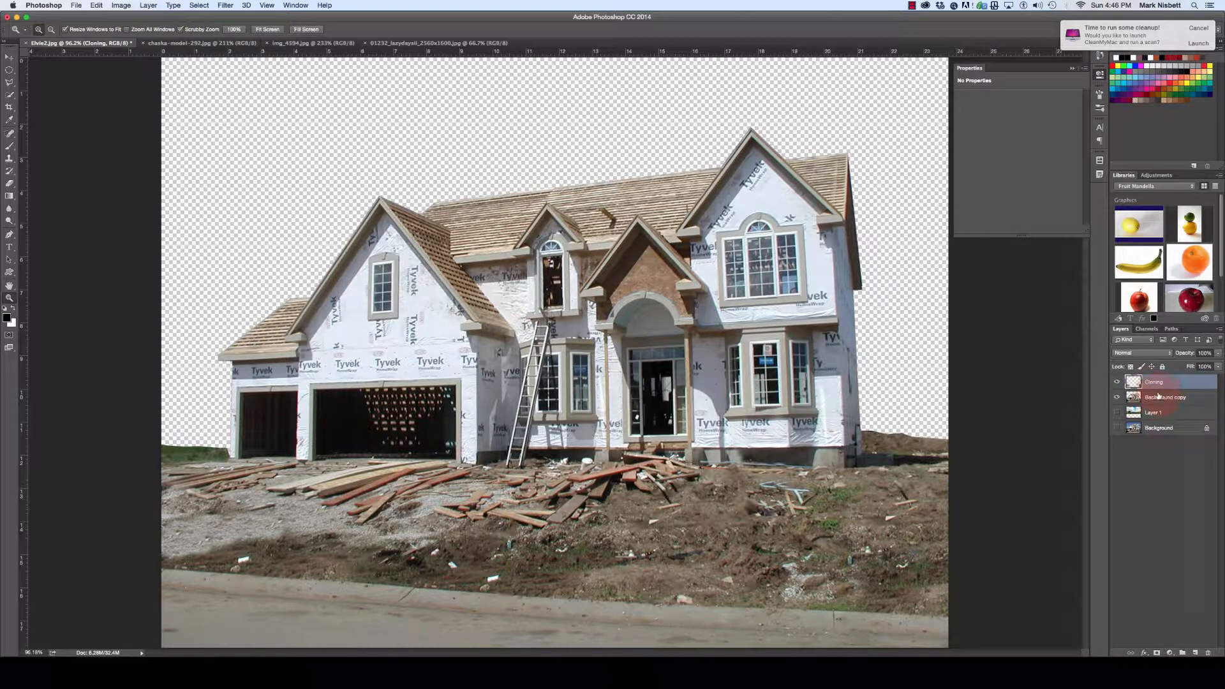
{"action": "left_click", "coordinate": [1116, 382]}
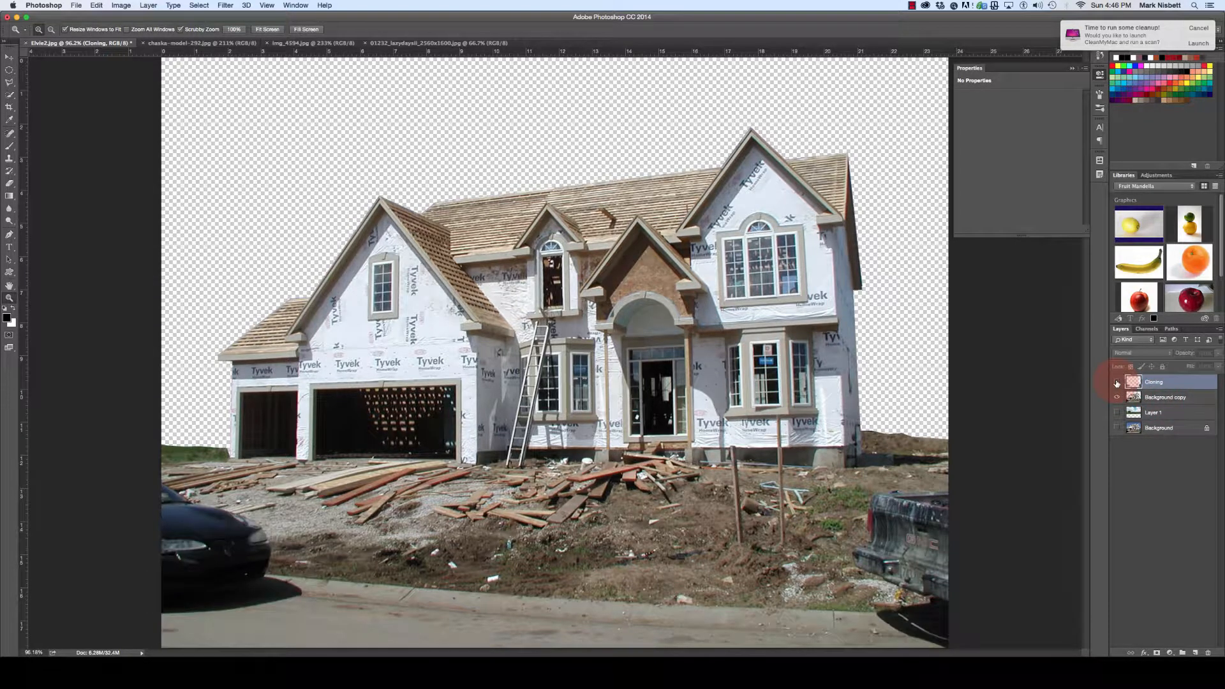
{"action": "left_click", "coordinate": [1117, 382]}
{"action": "left_click", "coordinate": [1116, 382]}
{"action": "left_click", "coordinate": [1116, 382]}
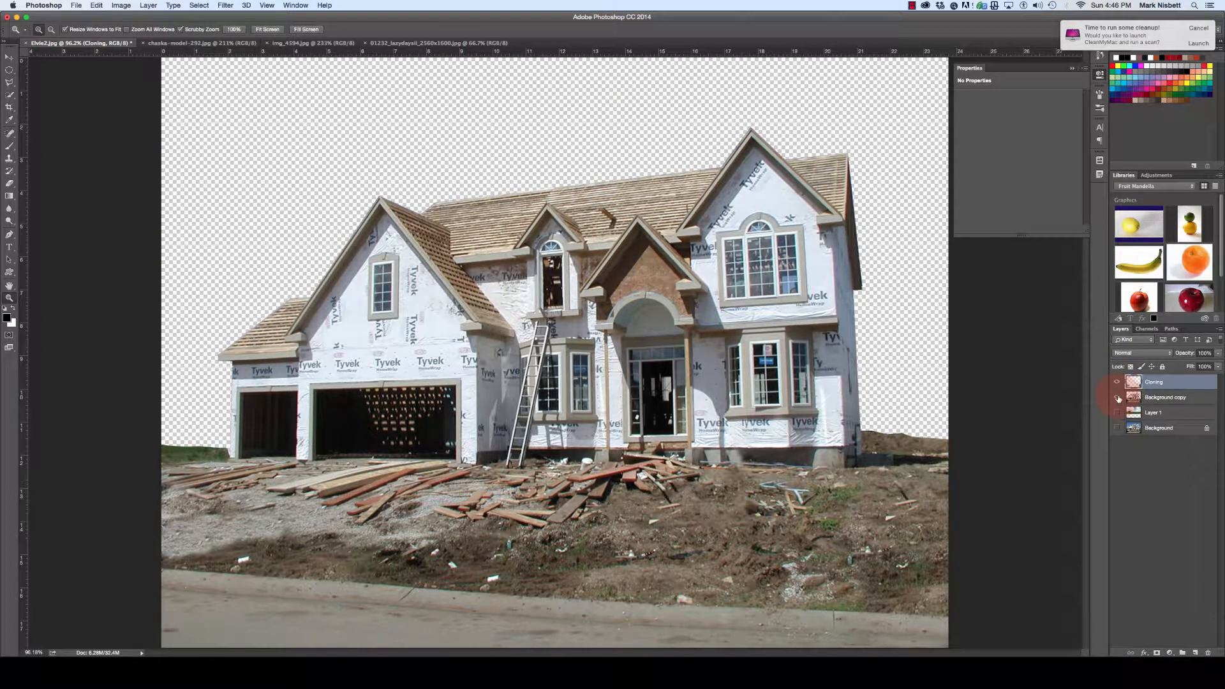
Step: Inspect the Cloning layer alone by hiding and restoring Background copy, and show Layer 1 with the sky again
{"action": "left_click", "coordinate": [1117, 397]}
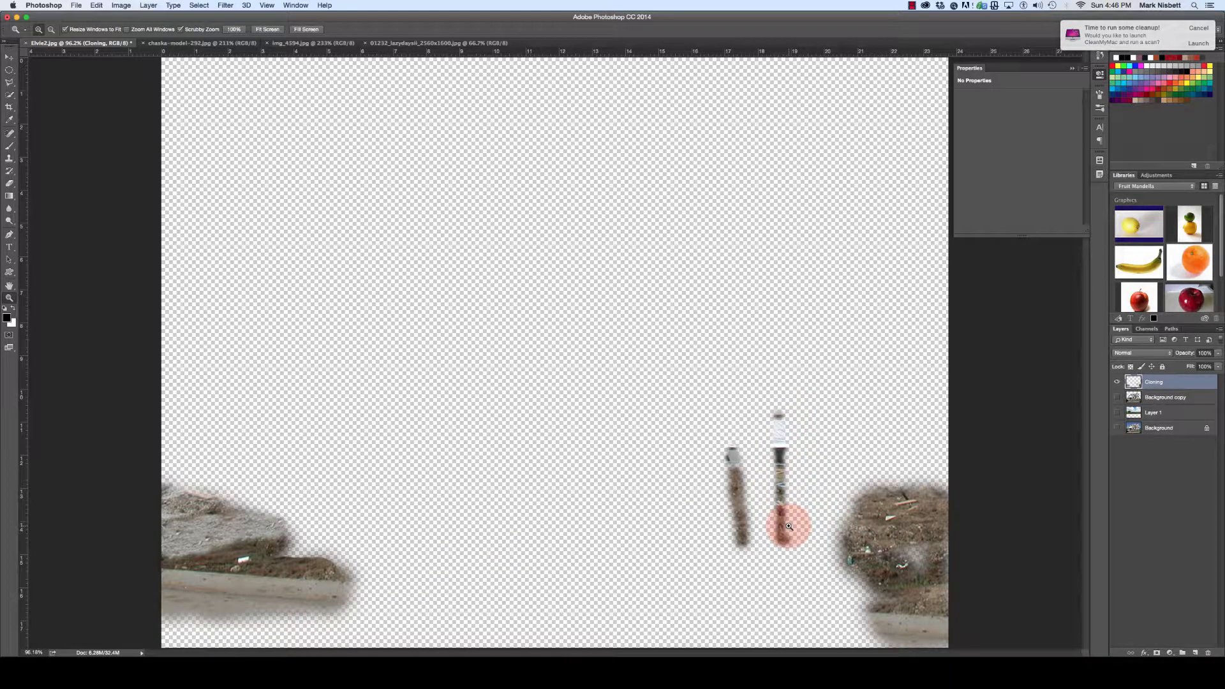
{"action": "left_click", "coordinate": [1116, 396]}
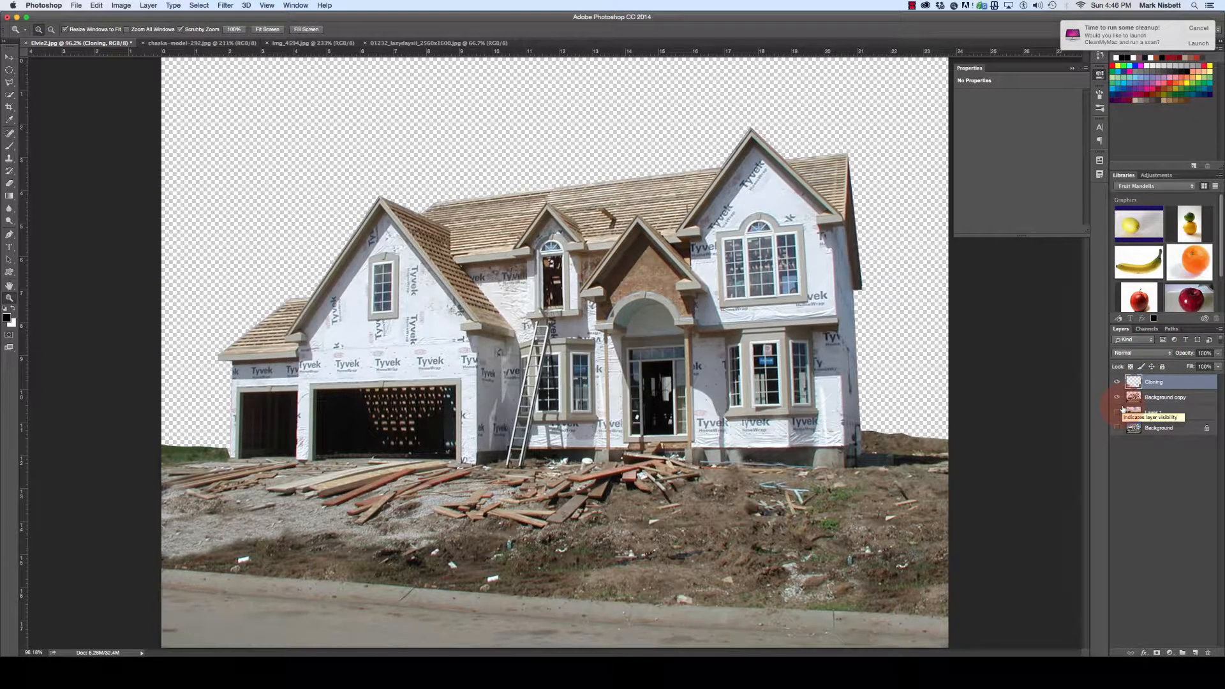
{"action": "left_click", "coordinate": [1117, 413]}
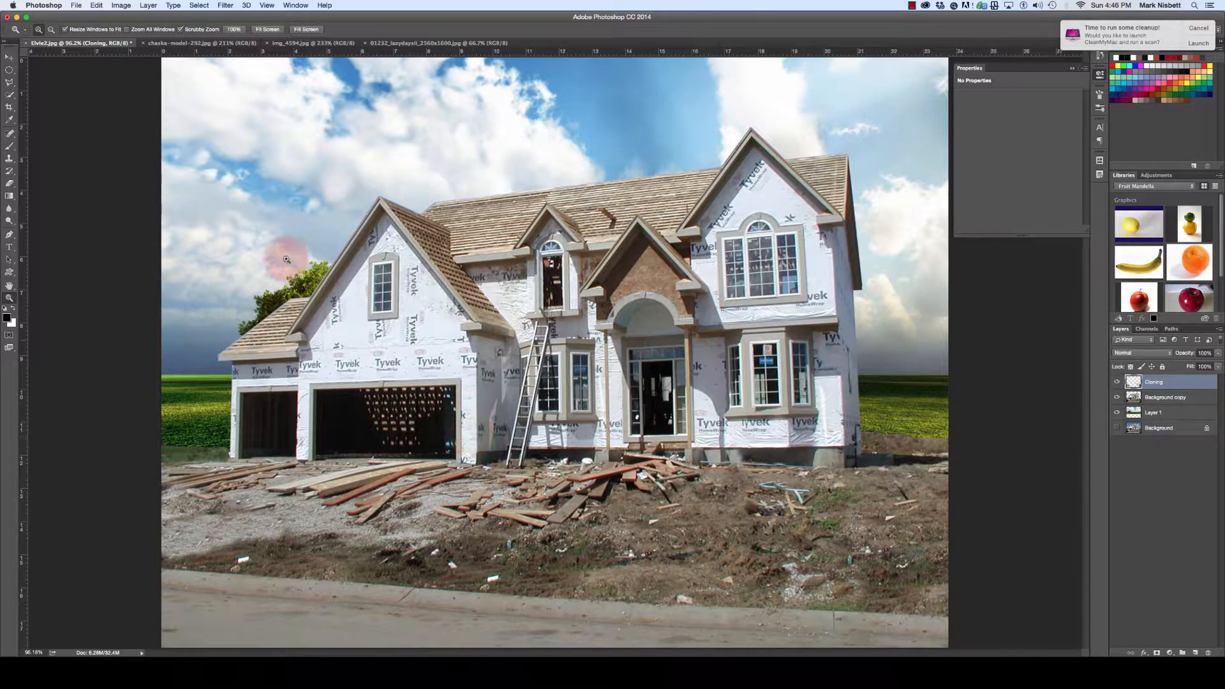
Step: Outline the lower bay window to the right of the front door with a closed Polygonal Lasso selection
{"action": "left_click_drag", "start_coordinate": [492, 327], "coordinate": [526, 340]}
{"action": "left_click_drag", "start_coordinate": [630, 391], "coordinate": [509, 323]}
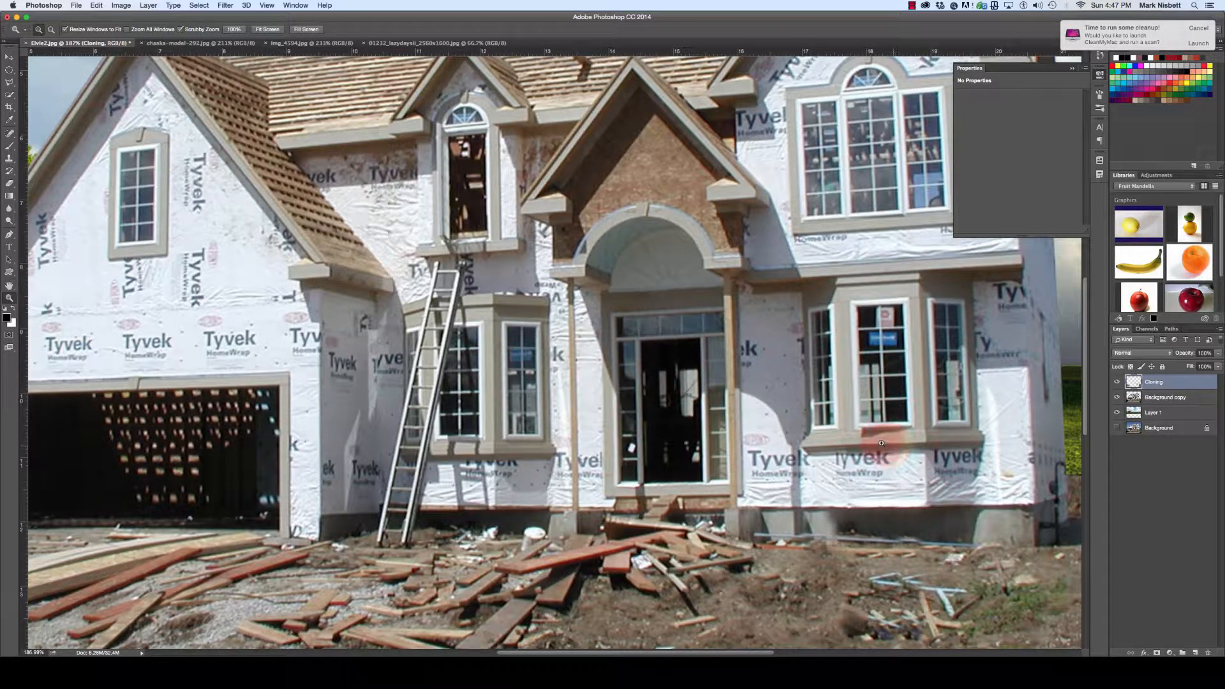
{"action": "mouse_move", "coordinate": [873, 429]}
{"action": "left_mouse_down"}
{"action": "mouse_move", "coordinate": [823, 428]}
{"action": "mouse_move", "coordinate": [826, 312]}
{"action": "mouse_move", "coordinate": [810, 310]}
{"action": "mouse_move", "coordinate": [832, 290]}
{"action": "mouse_move", "coordinate": [822, 312]}
{"action": "mouse_move", "coordinate": [841, 270]}
{"action": "mouse_move", "coordinate": [805, 275]}
{"action": "mouse_move", "coordinate": [832, 279]}
{"action": "mouse_move", "coordinate": [832, 329]}
{"action": "mouse_move", "coordinate": [827, 301]}
{"action": "left_mouse_up"}
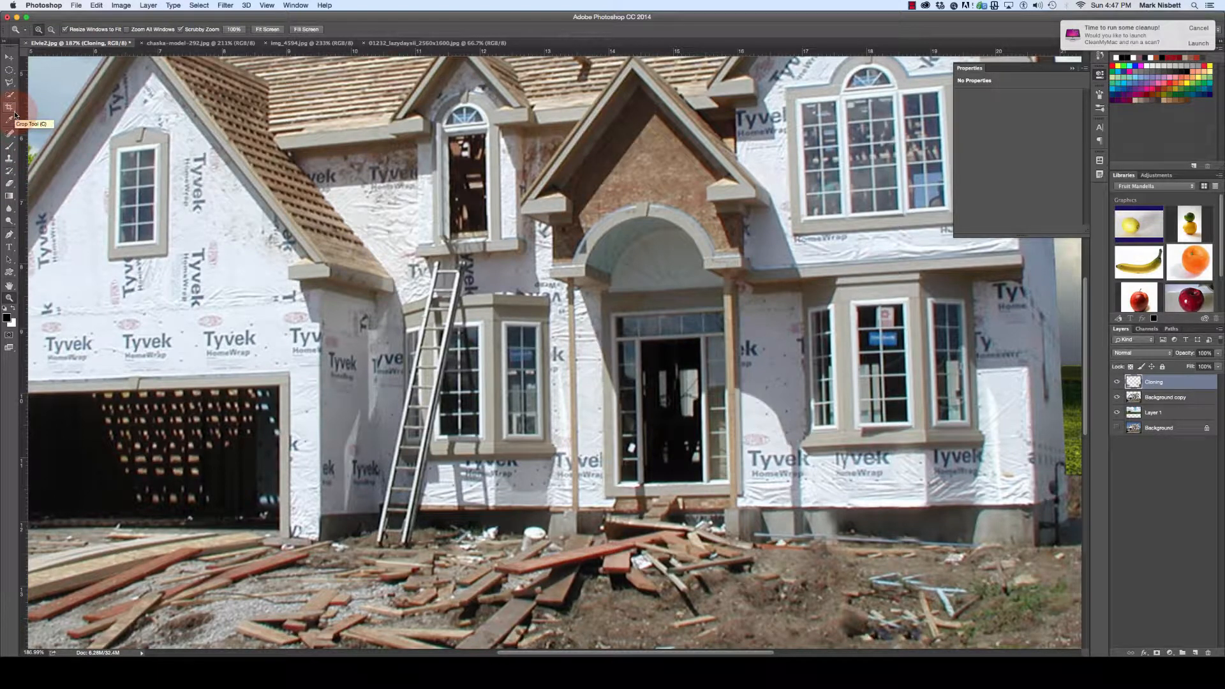
{"action": "left_click", "coordinate": [10, 84]}
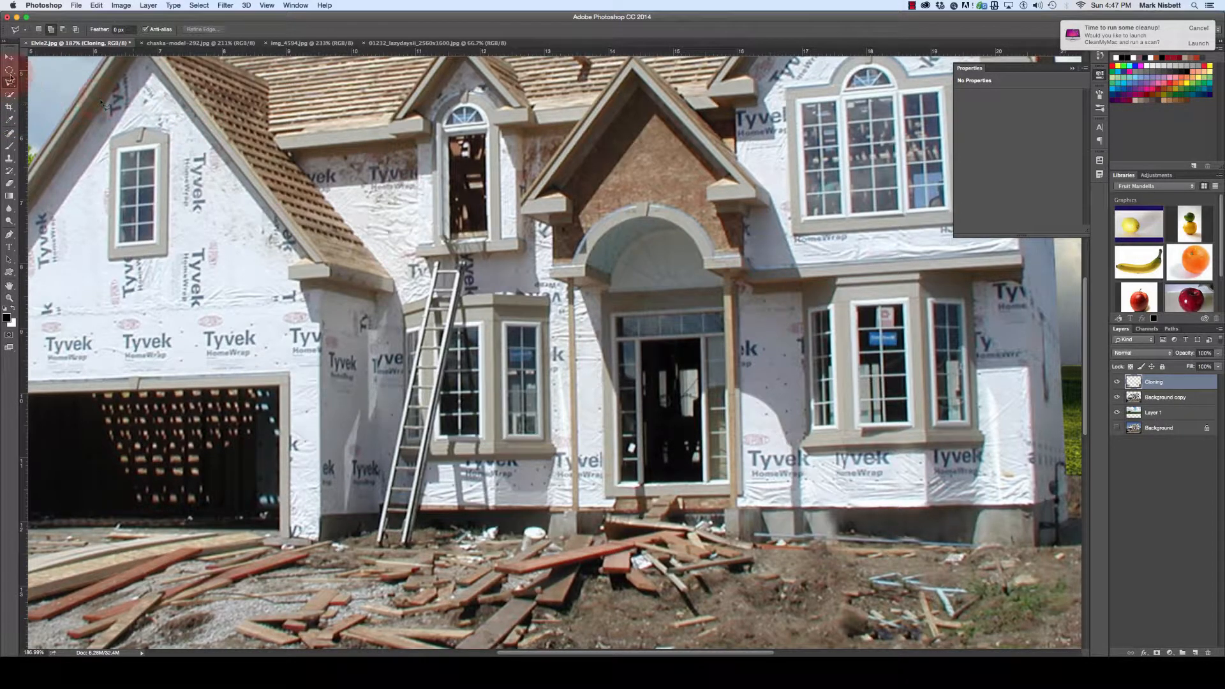
{"action": "left_click", "coordinate": [802, 283]}
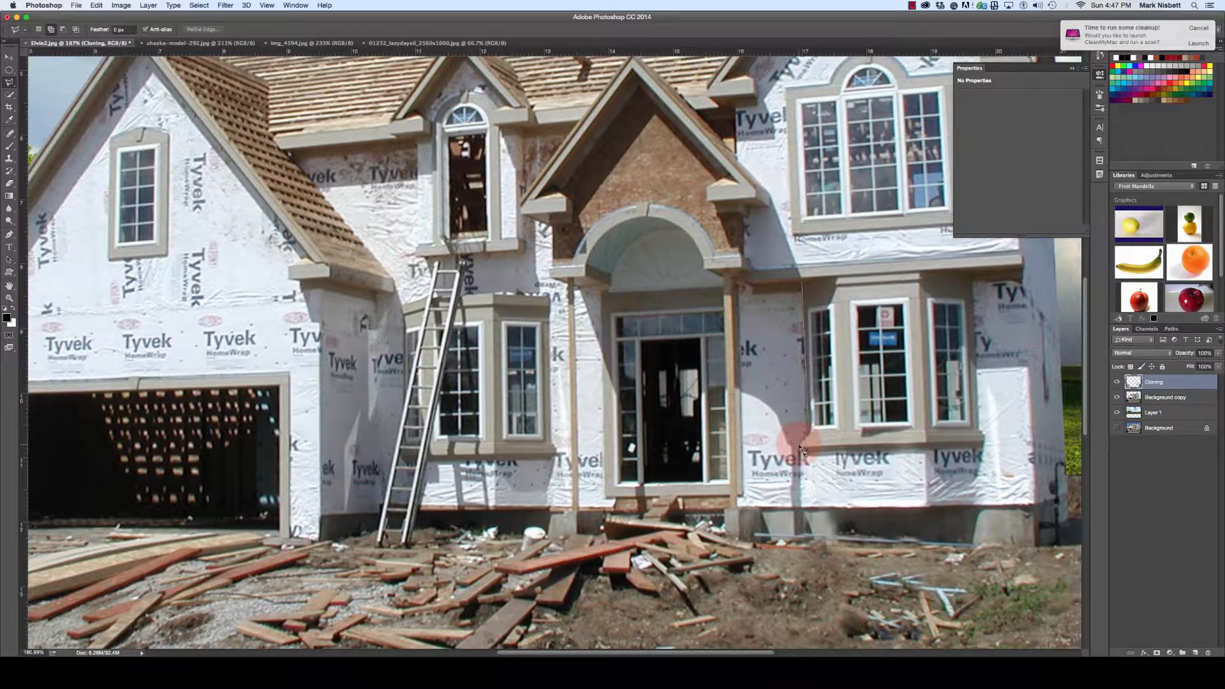
{"action": "left_click", "coordinate": [855, 451]}
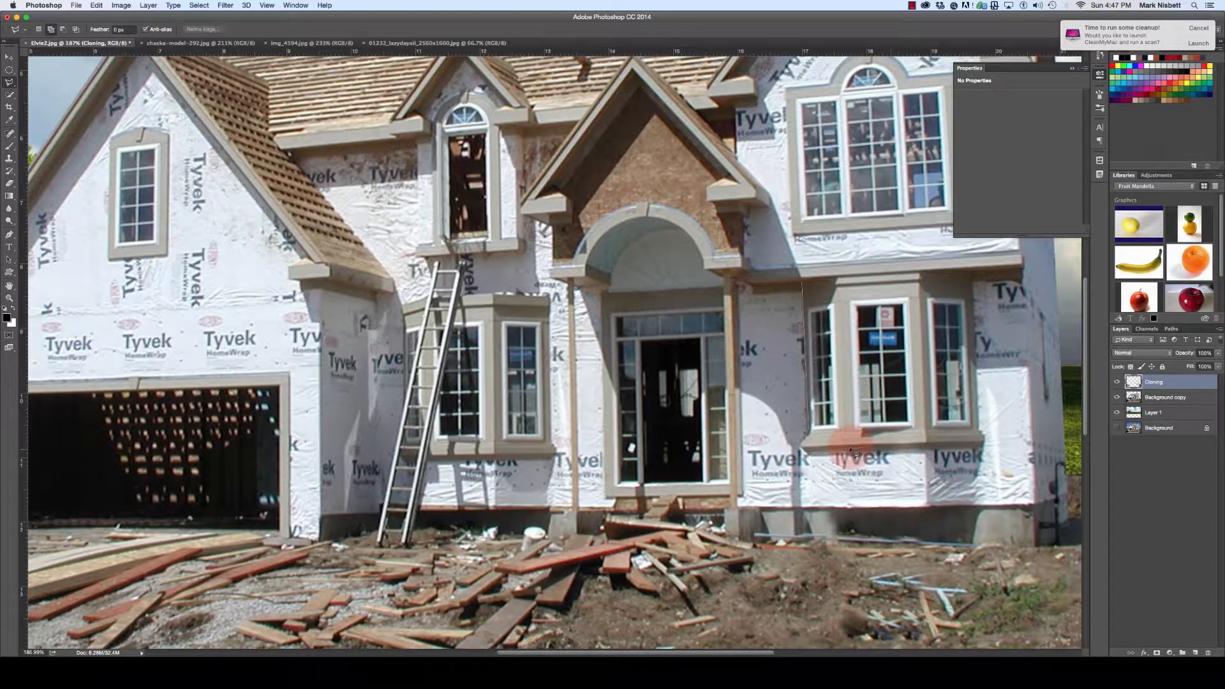
{"action": "left_click", "coordinate": [896, 451]}
{"action": "left_click", "coordinate": [920, 451]}
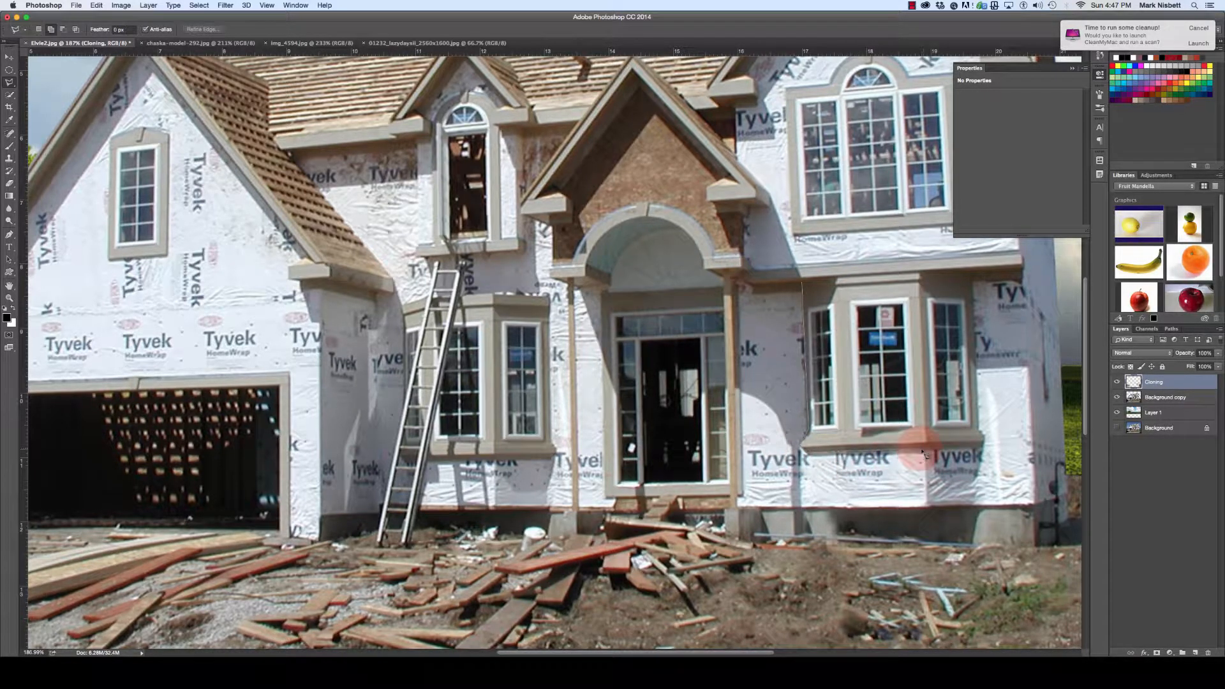
{"action": "left_click", "coordinate": [981, 450]}
{"action": "left_click", "coordinate": [987, 442]}
{"action": "left_click", "coordinate": [984, 306]}
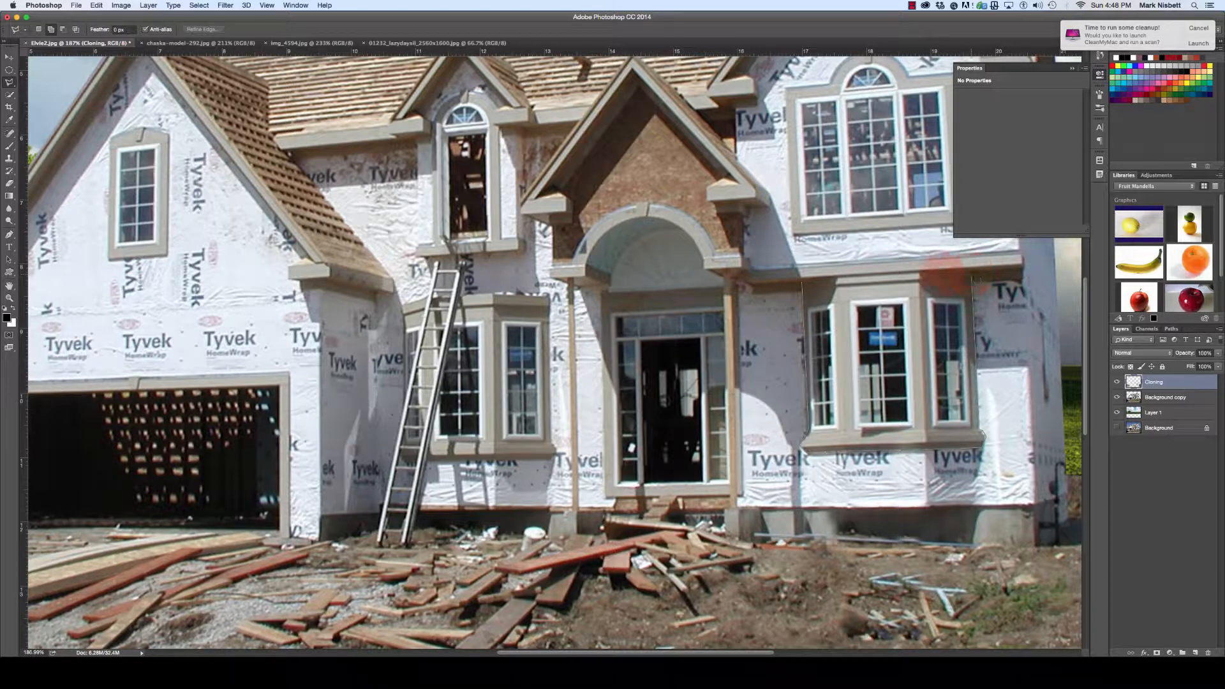
{"action": "left_click", "coordinate": [925, 274]}
{"action": "left_click", "coordinate": [840, 278]}
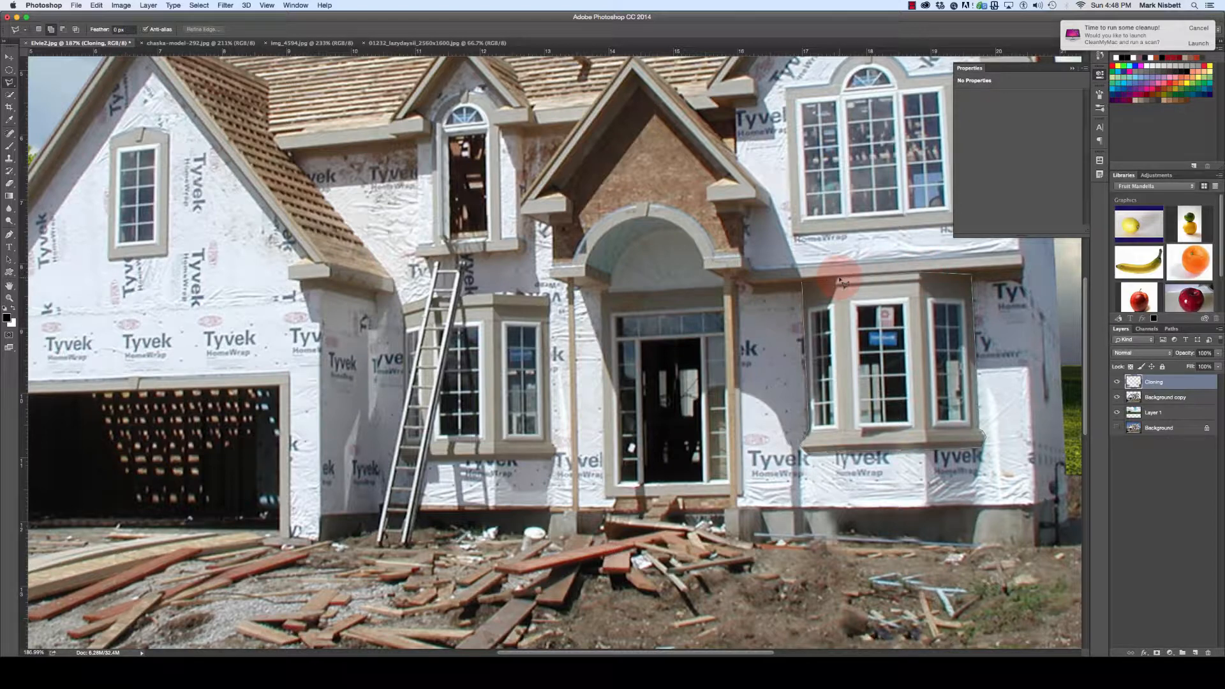
{"action": "left_click", "coordinate": [812, 285]}
{"action": "left_click", "coordinate": [803, 282]}
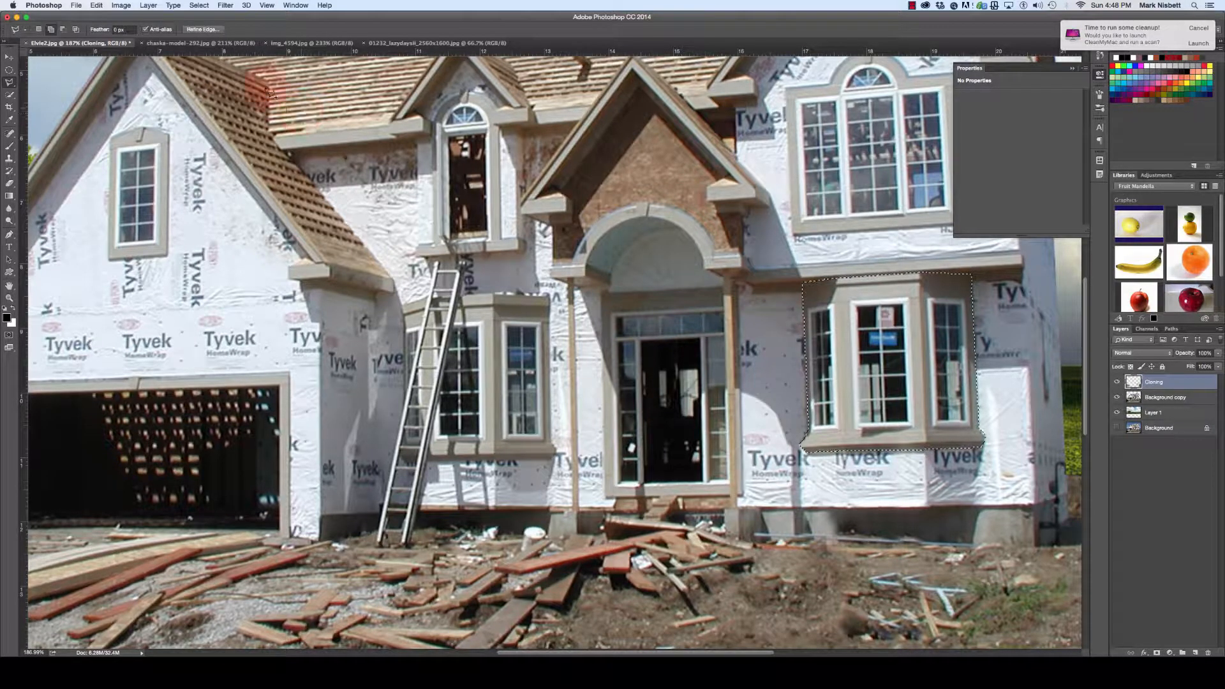
Step: Try to copy the selected bay window to a new layer with Layer Via Copy from the Cloning layer
{"action": "left_click", "coordinate": [150, 6]}
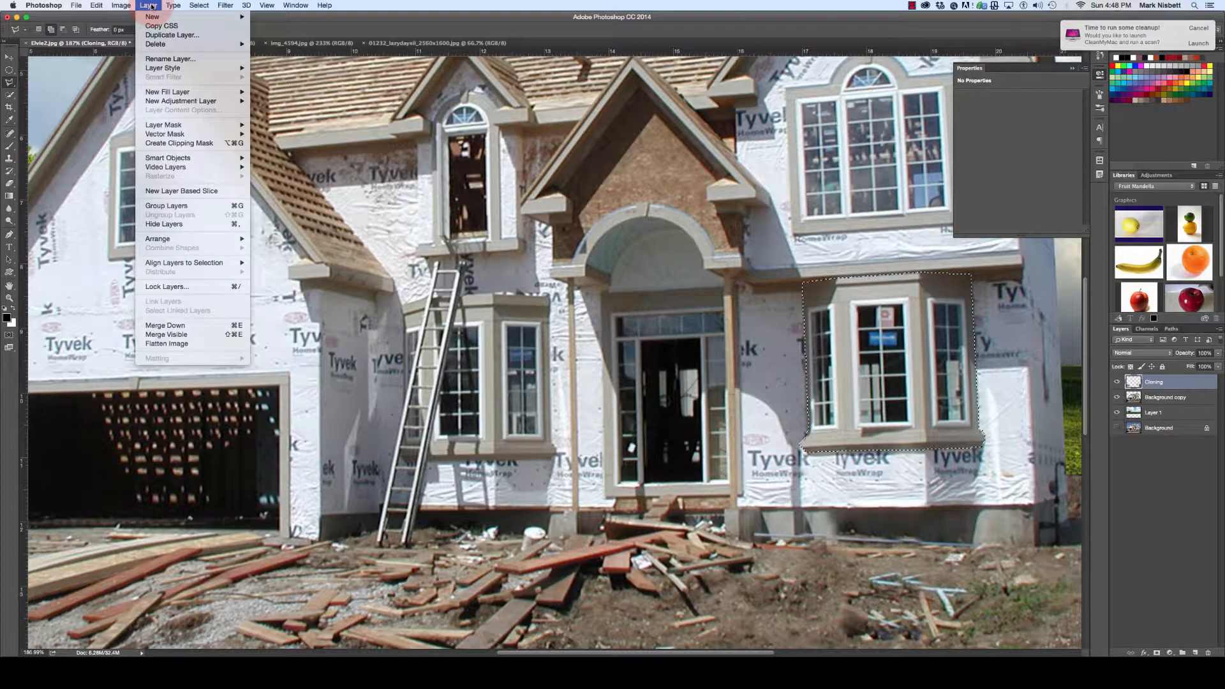
{"action": "mouse_move", "coordinate": [159, 17]}
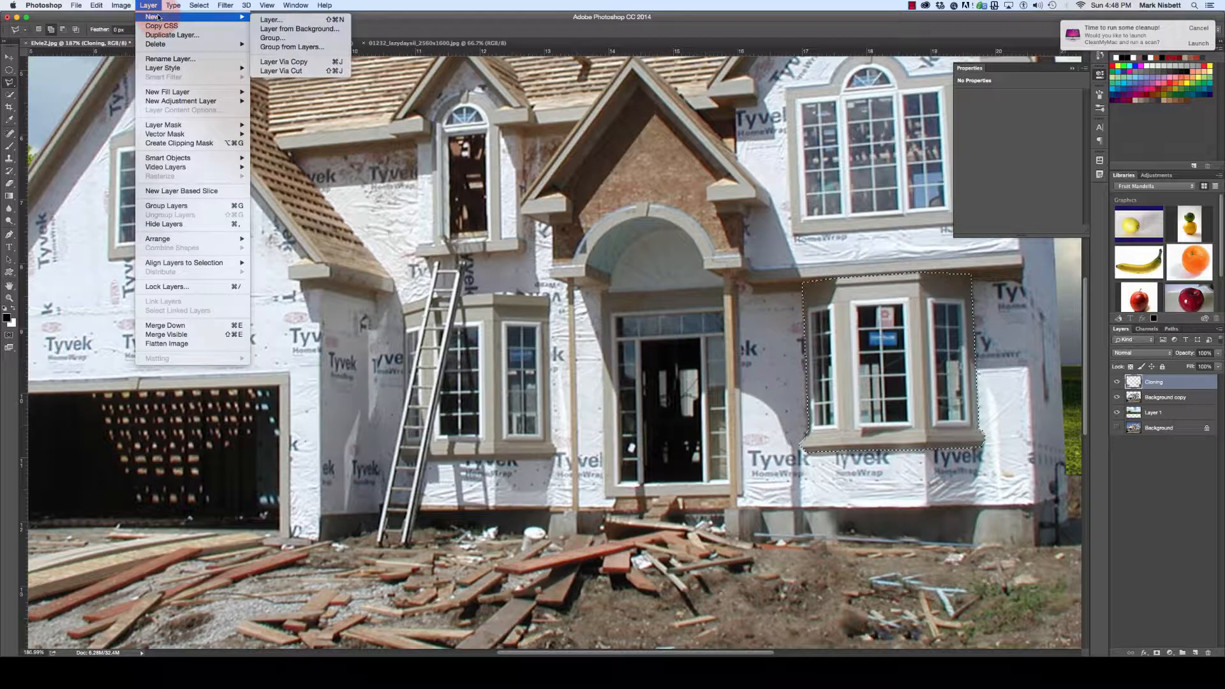
{"action": "left_click", "coordinate": [301, 61]}
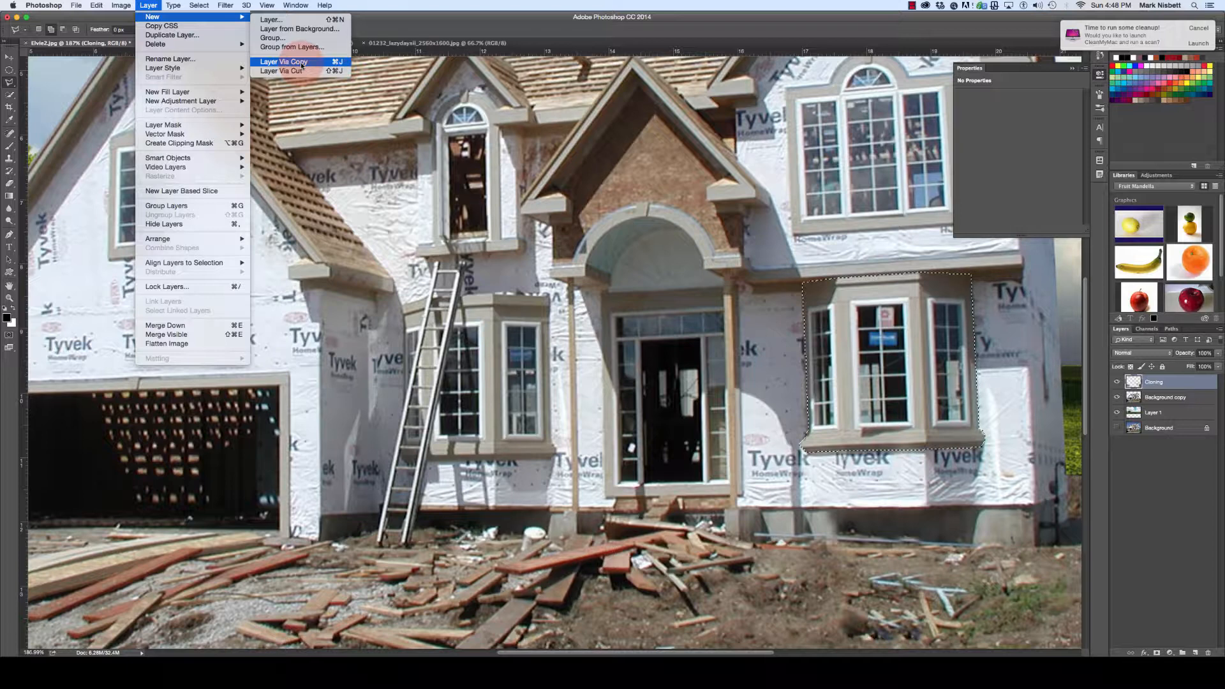
{"action": "left_click", "coordinate": [300, 63]}
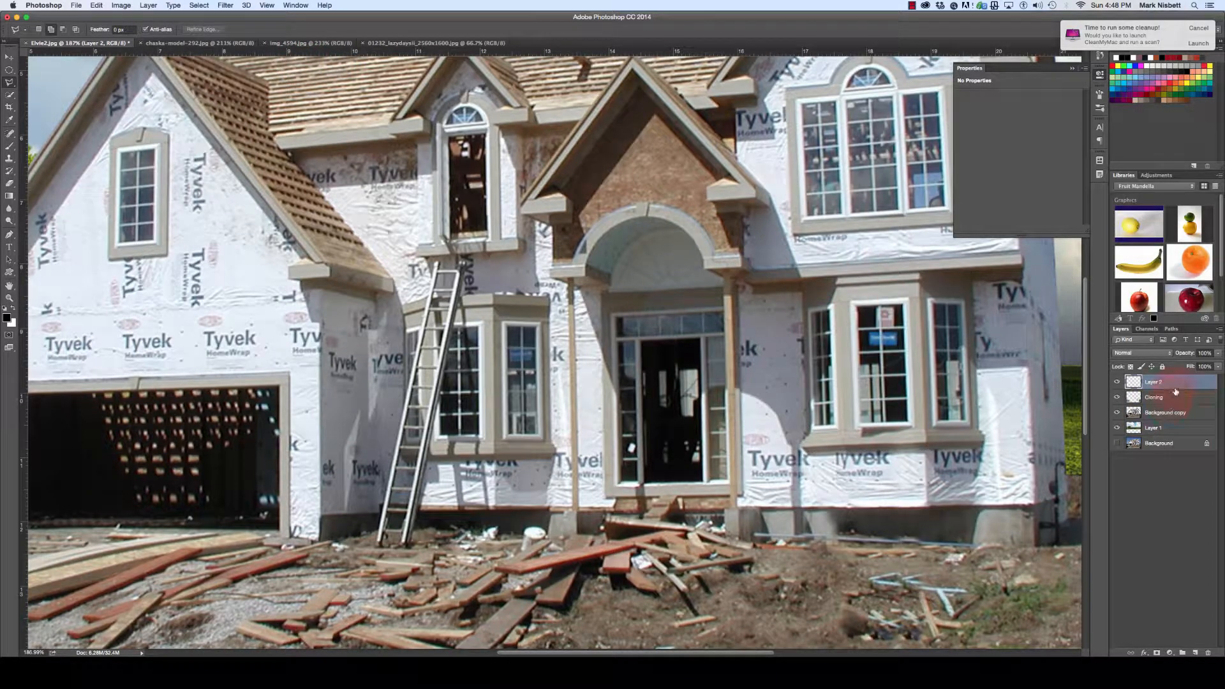
Step: Try moving the copied layer's content, and revert the history to the Polygonal Lasso state
{"action": "left_click", "coordinate": [9, 57]}
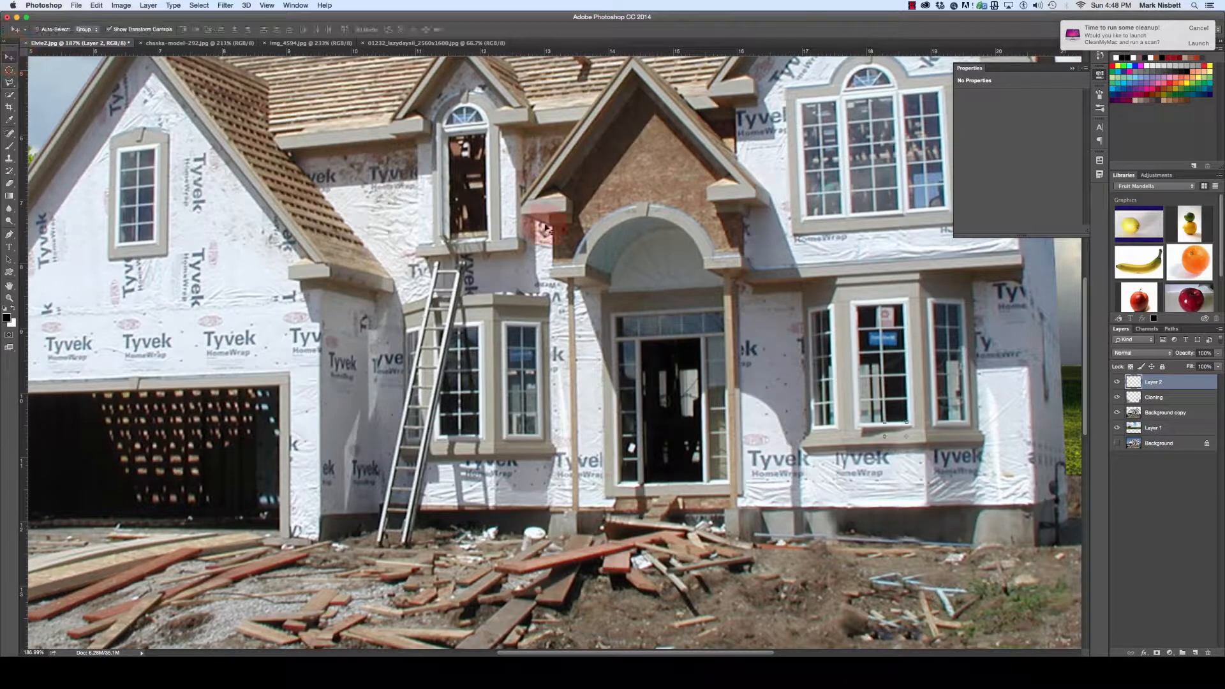
{"action": "left_click_drag", "start_coordinate": [967, 386], "coordinate": [847, 332]}
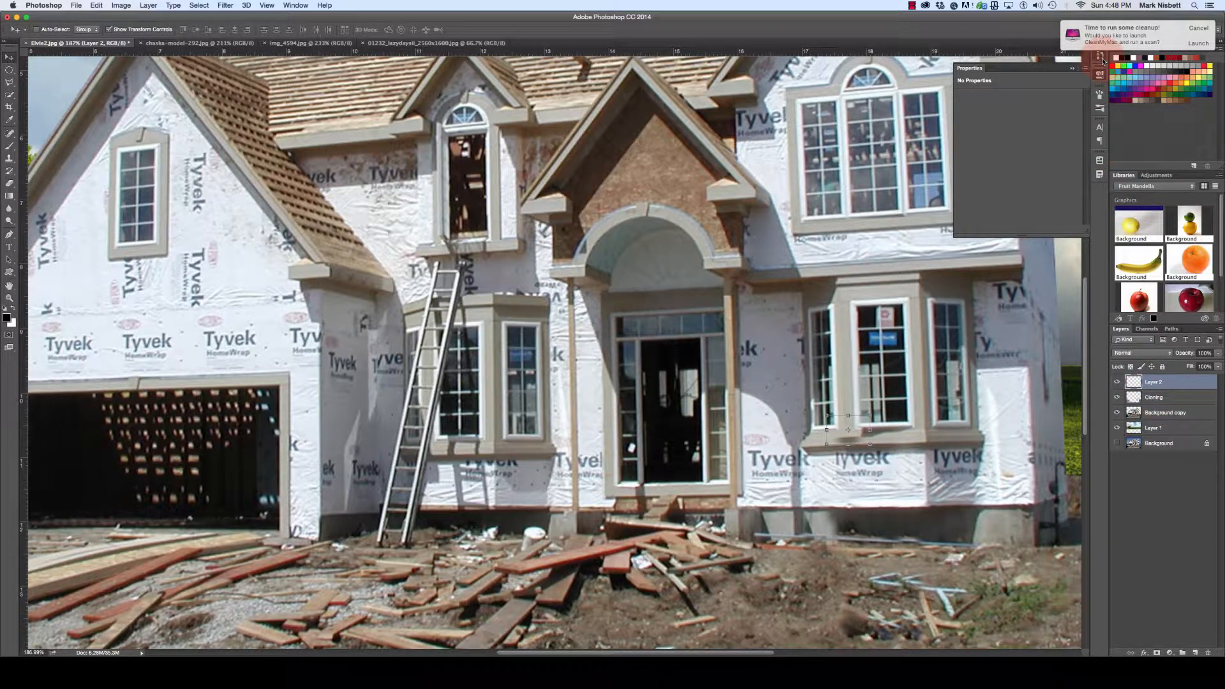
{"action": "left_click", "coordinate": [1101, 58]}
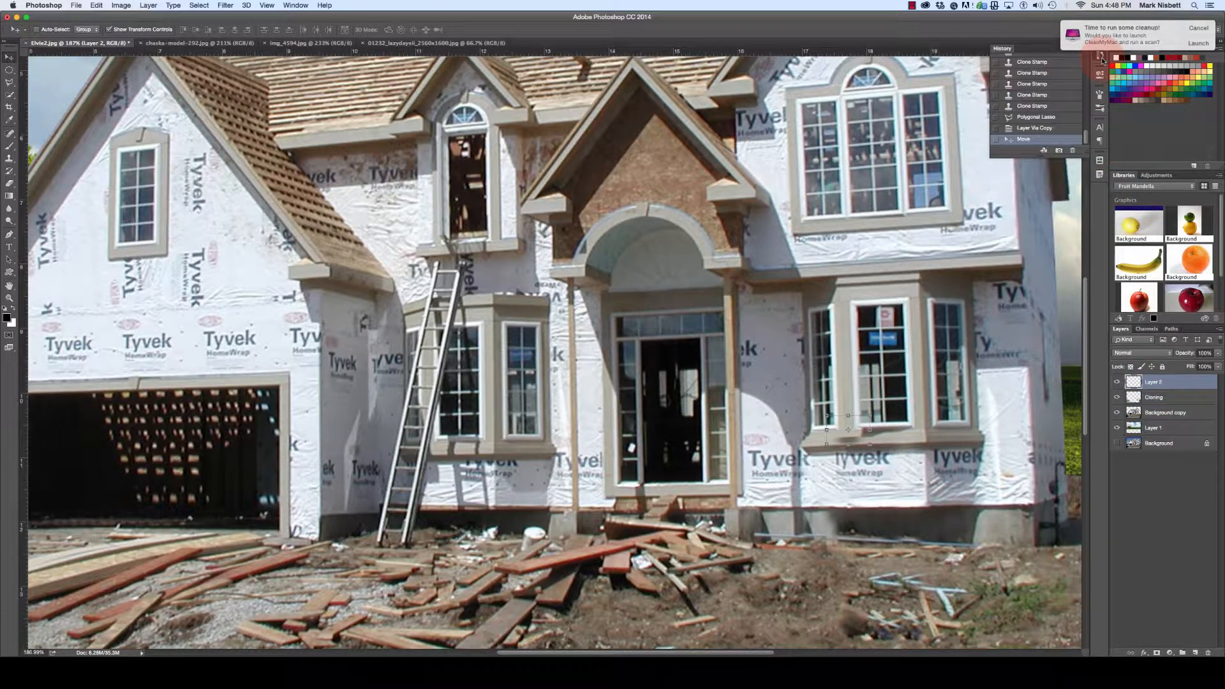
{"action": "left_click", "coordinate": [1029, 118]}
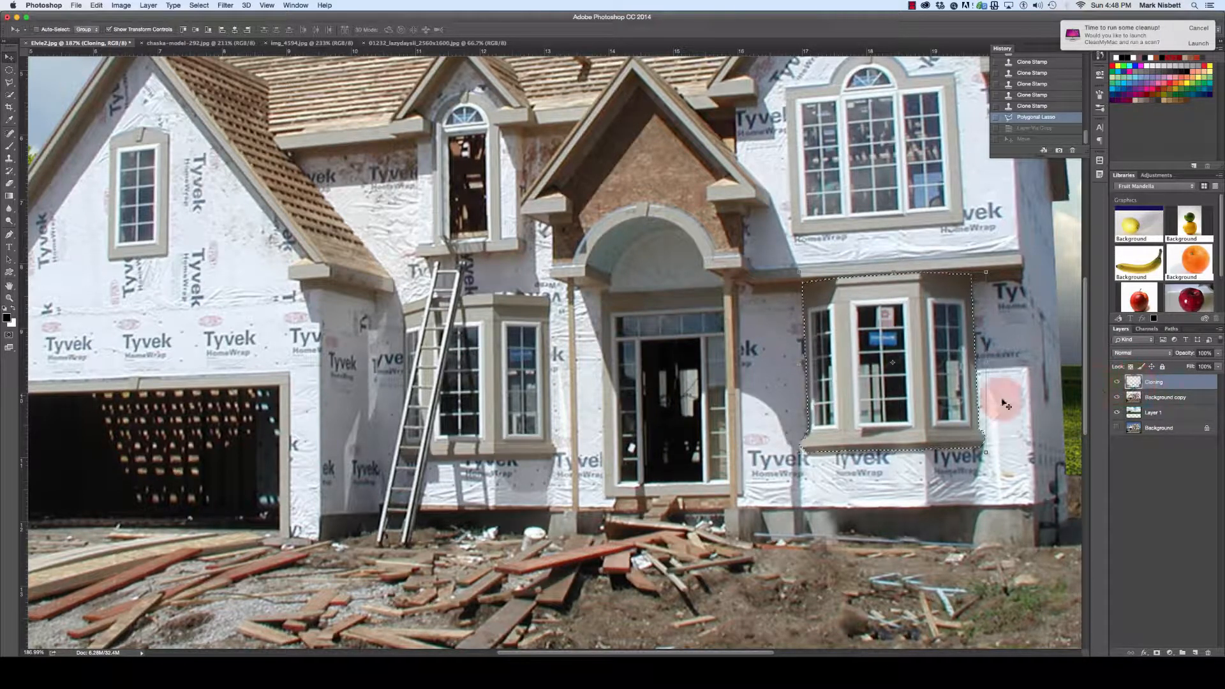
Step: Copy the selected bay window from the Background copy layer to a new layer with Layer Via Copy
{"action": "left_click", "coordinate": [1167, 401]}
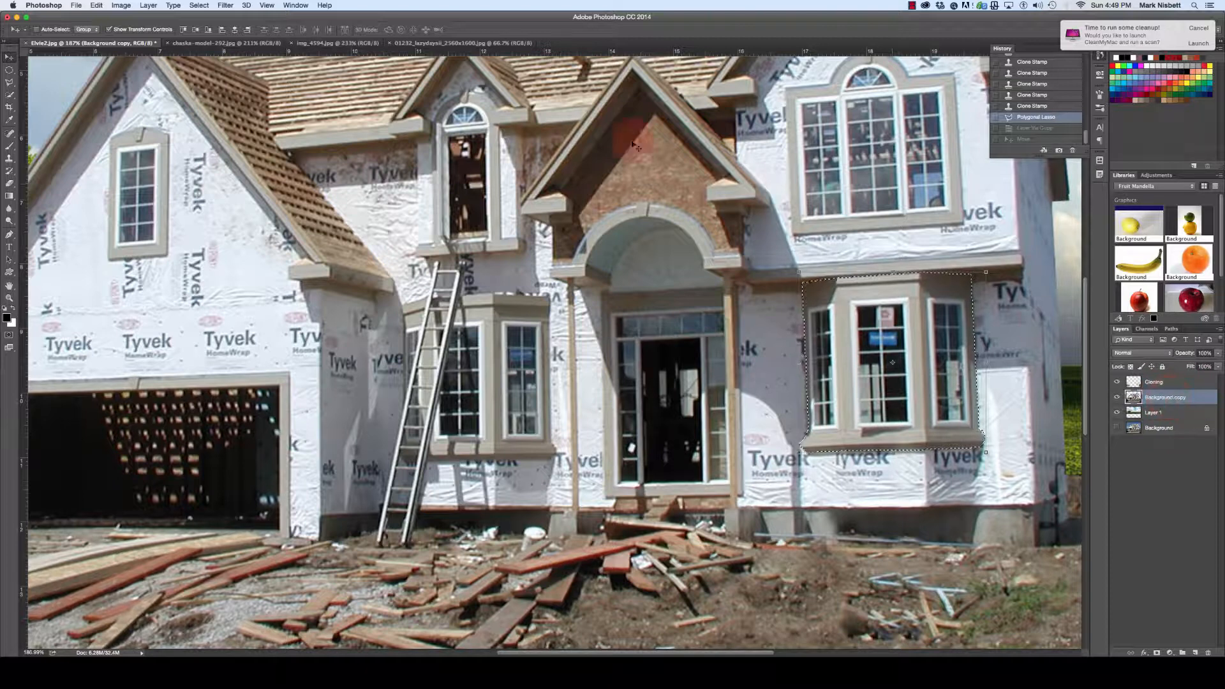
{"action": "left_click", "coordinate": [201, 5]}
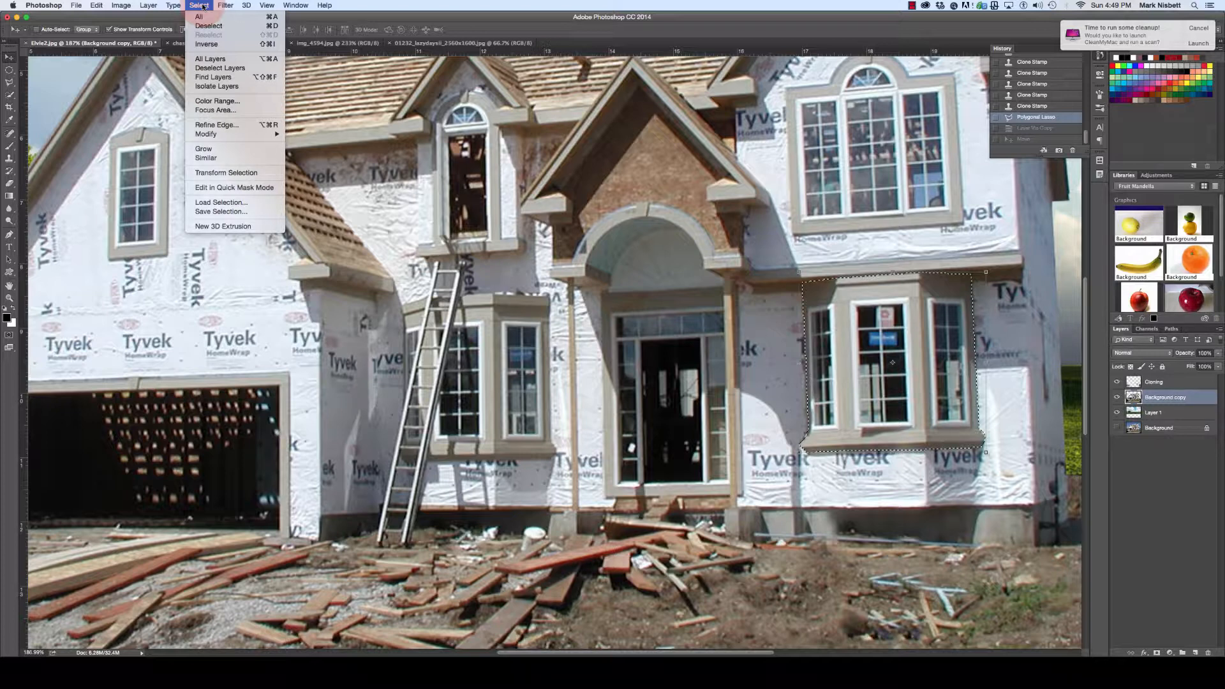
{"action": "mouse_move", "coordinate": [153, 6]}
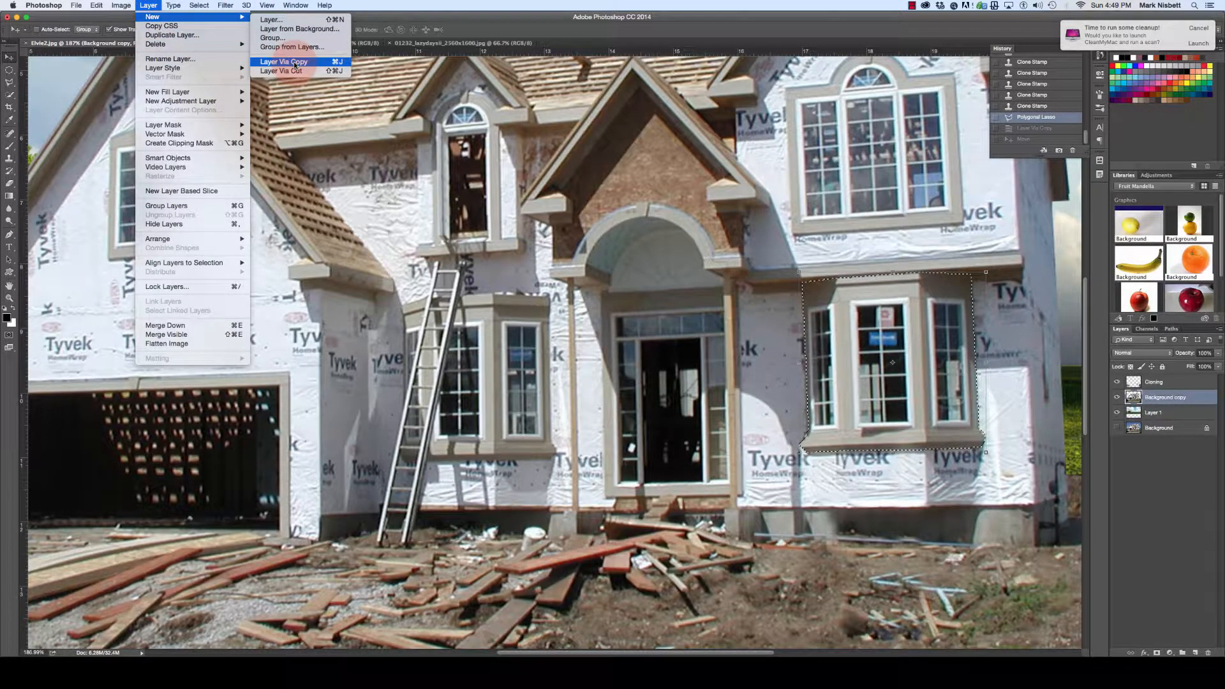
{"action": "left_click", "coordinate": [284, 62]}
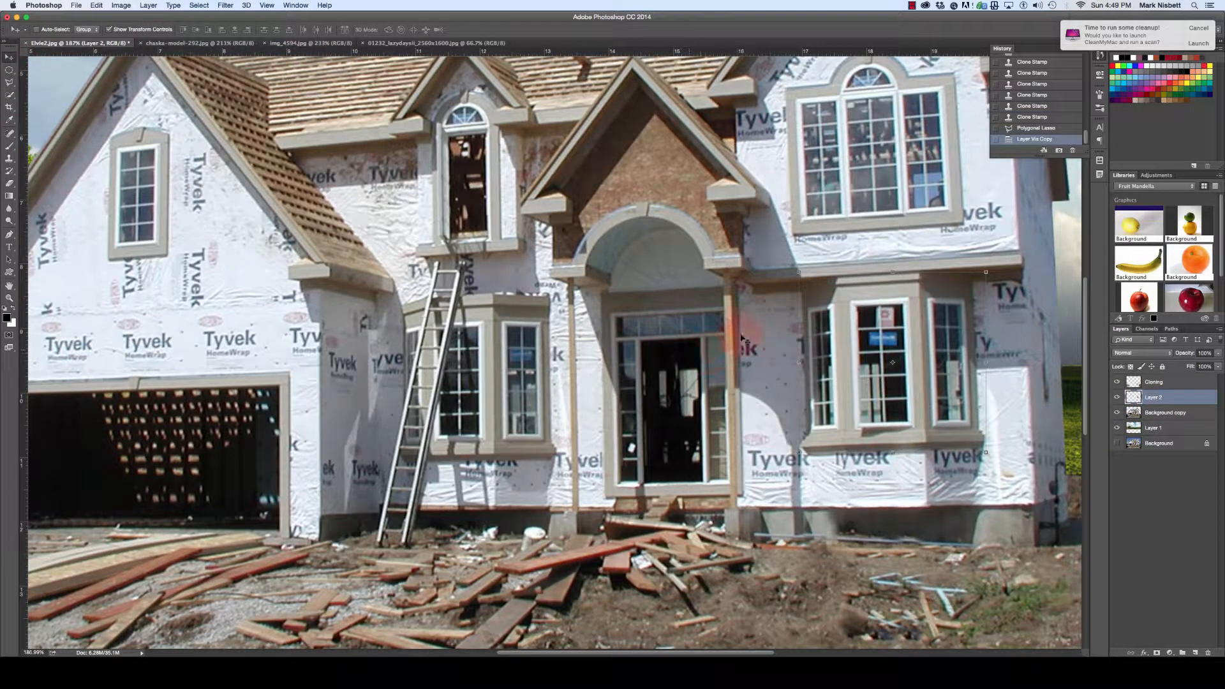
Step: Move the copied bay window over the ladder-covered bay window between the garage and the front door
{"action": "left_click_drag", "start_coordinate": [882, 304], "coordinate": [458, 319]}
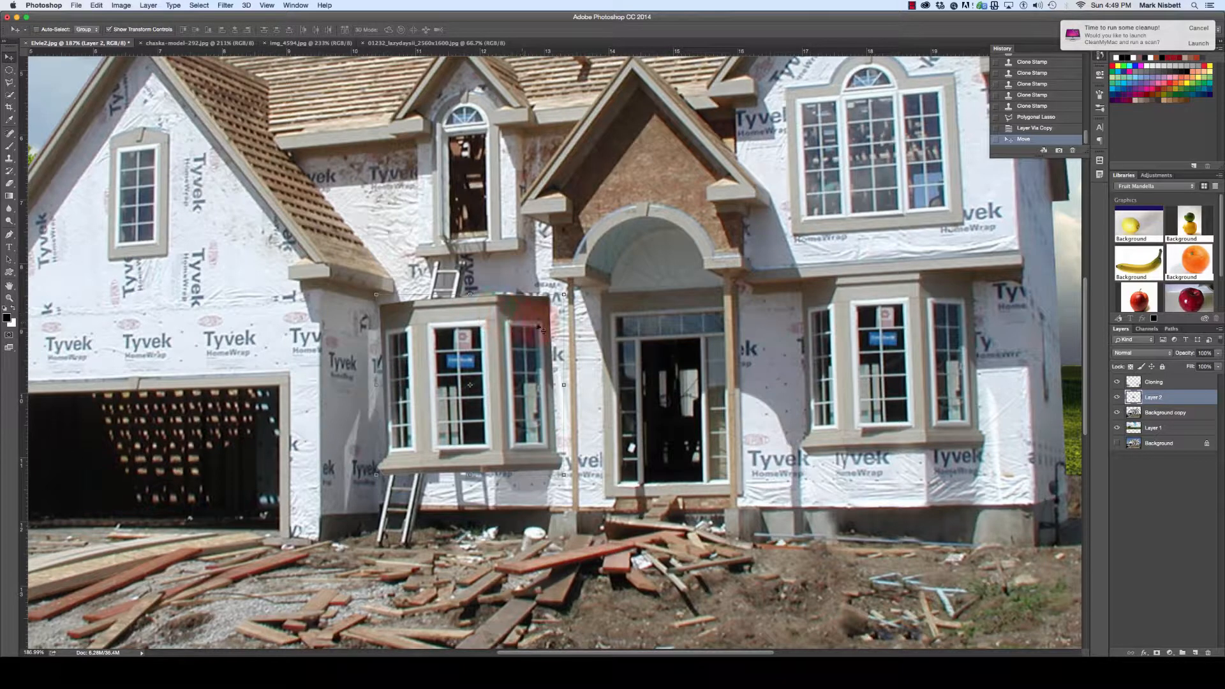
{"action": "left_click_drag", "start_coordinate": [510, 322], "coordinate": [352, 327]}
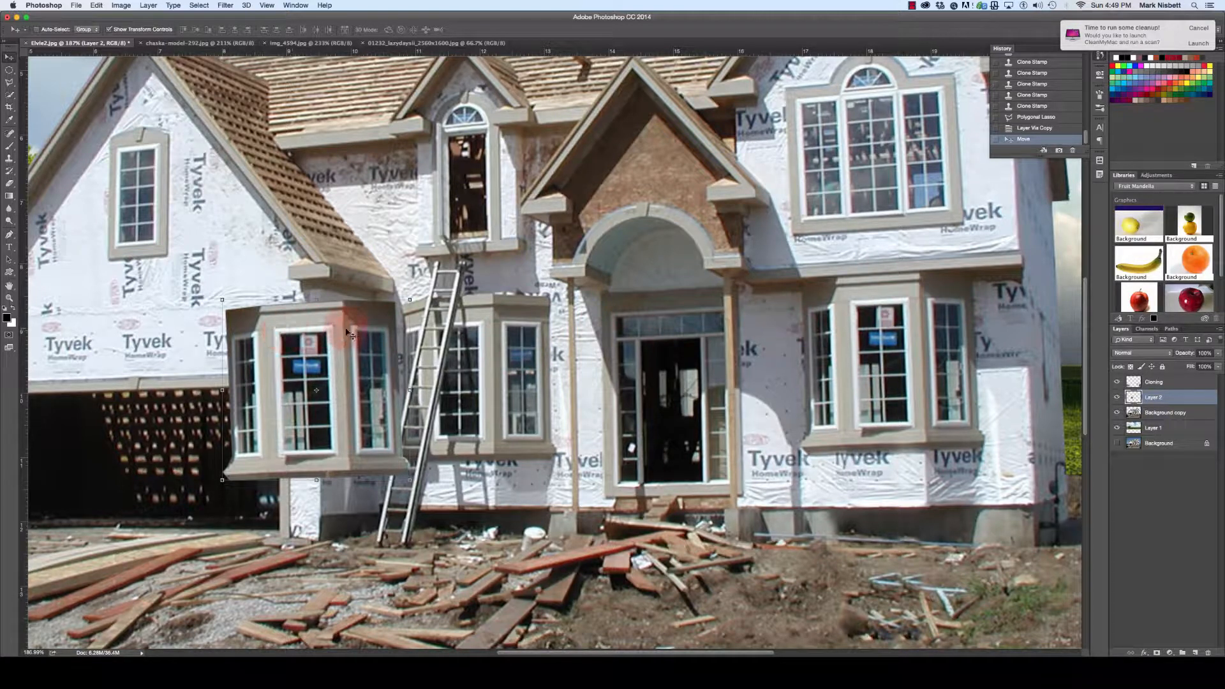
{"action": "left_click_drag", "start_coordinate": [359, 336], "coordinate": [481, 334]}
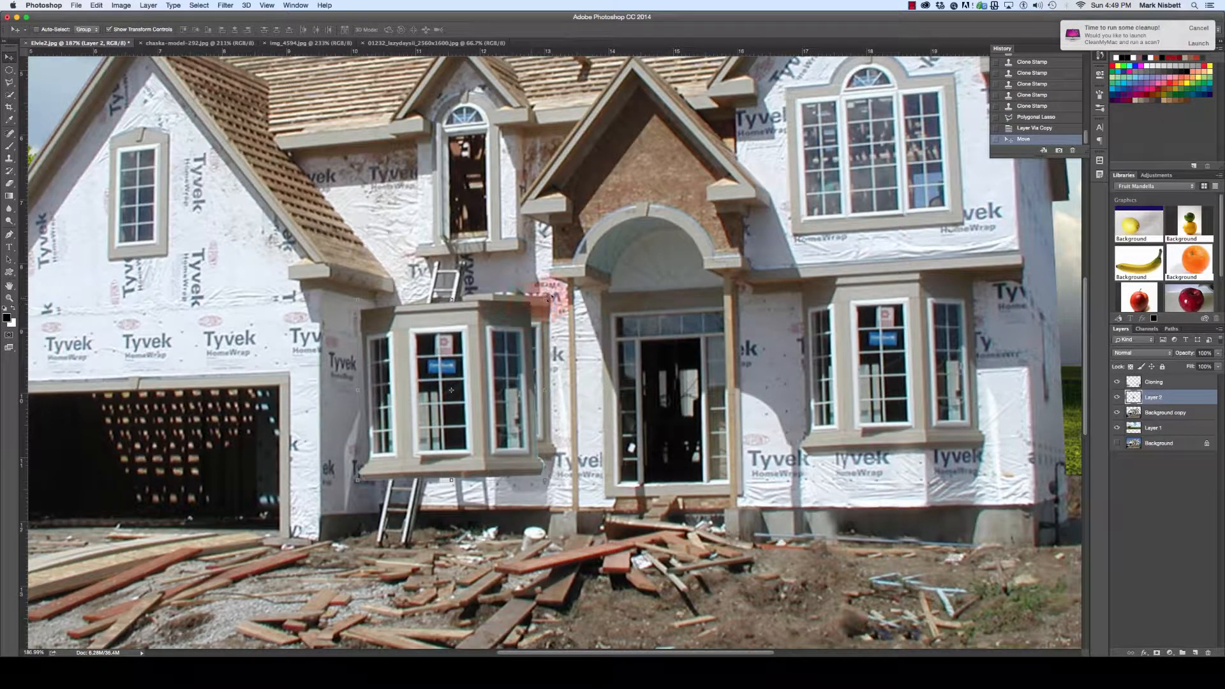
{"action": "mouse_move", "coordinate": [549, 298]}
{"action": "left_mouse_down"}
{"action": "mouse_move", "coordinate": [567, 291]}
{"action": "mouse_move", "coordinate": [522, 316]}
{"action": "mouse_move", "coordinate": [532, 315]}
{"action": "left_mouse_up"}
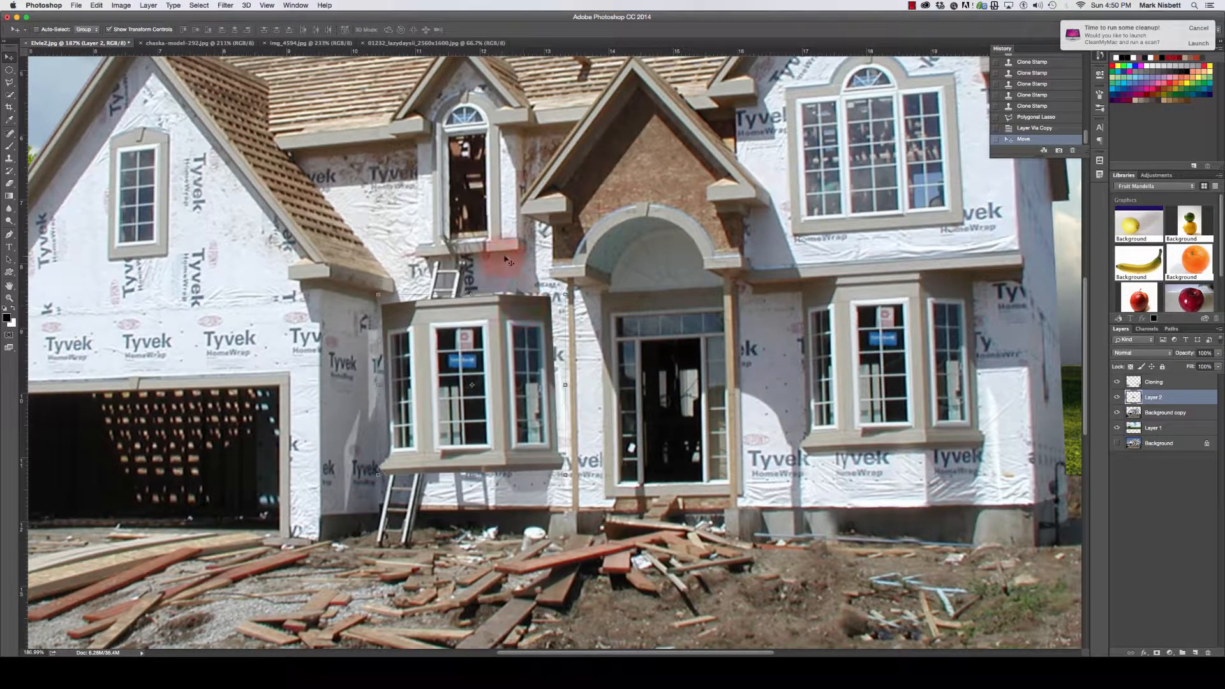
Step: Distort the copied window so its corners match the bay window beneath it, and apply the transform
{"action": "left_click", "coordinate": [123, 6]}
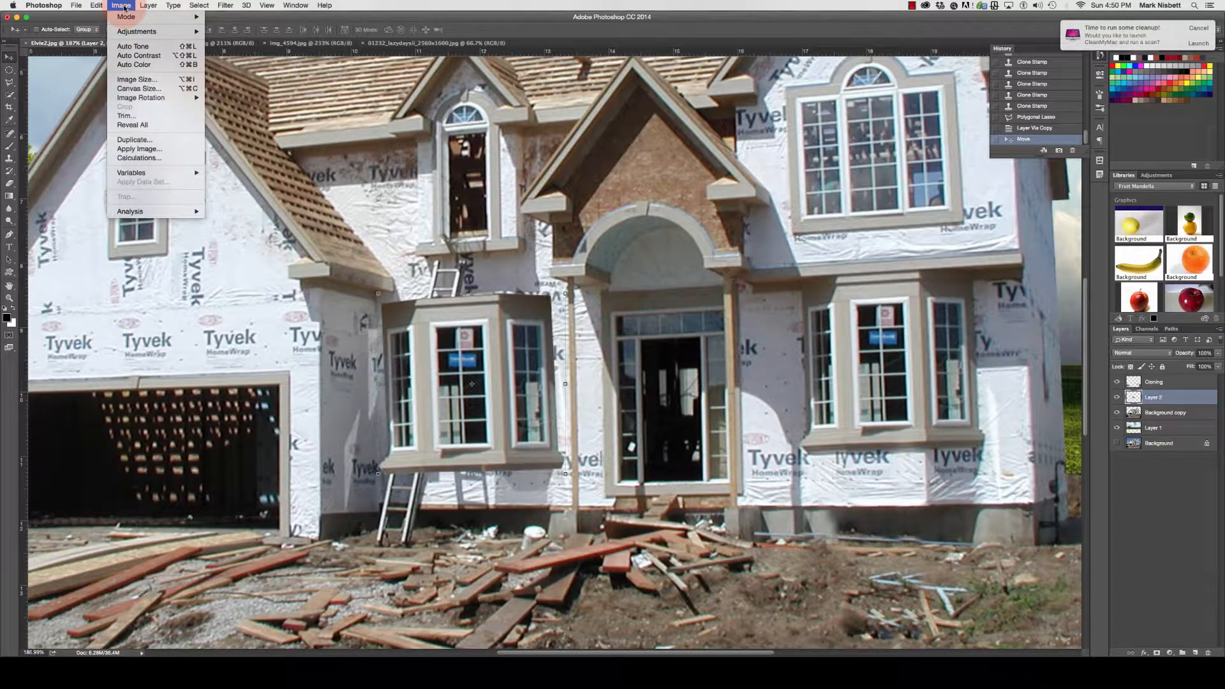
{"action": "mouse_move", "coordinate": [105, 7]}
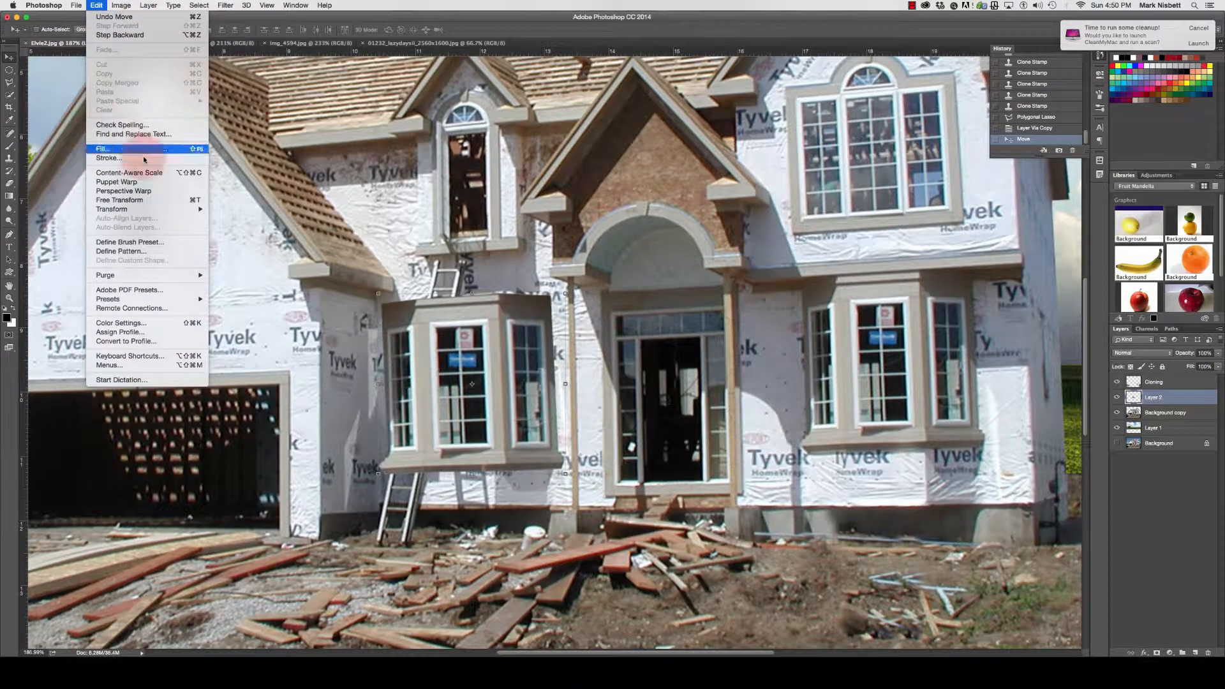
{"action": "mouse_move", "coordinate": [172, 210]}
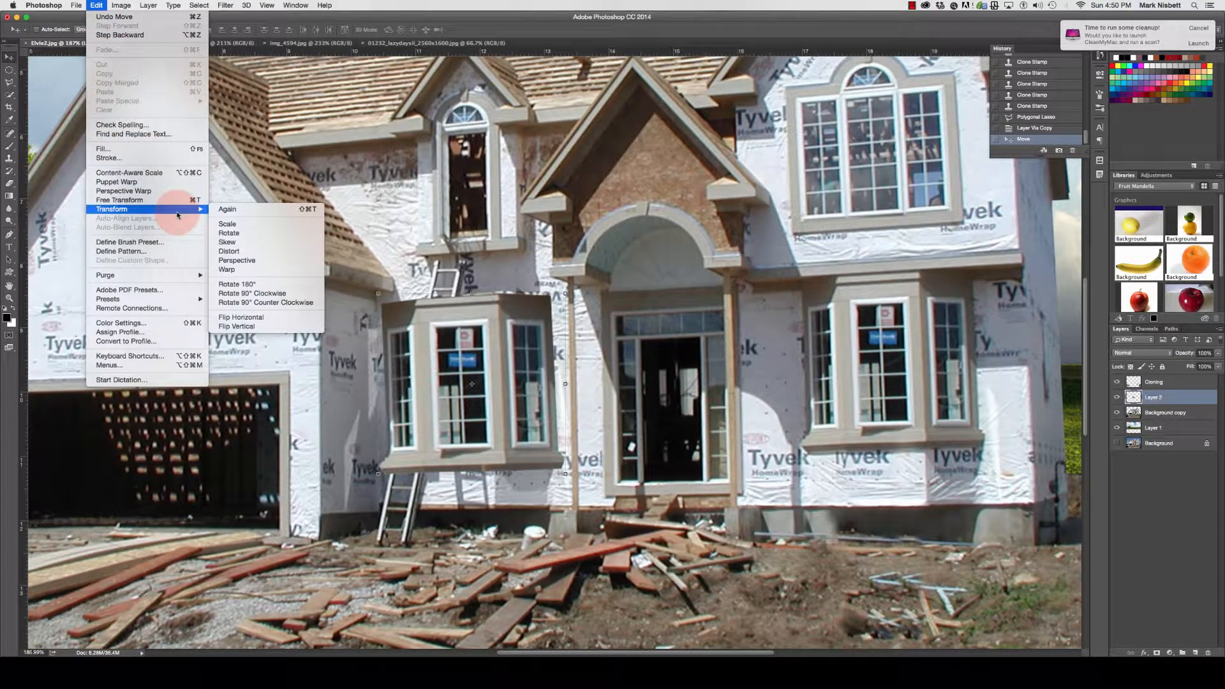
{"action": "left_click", "coordinate": [247, 253]}
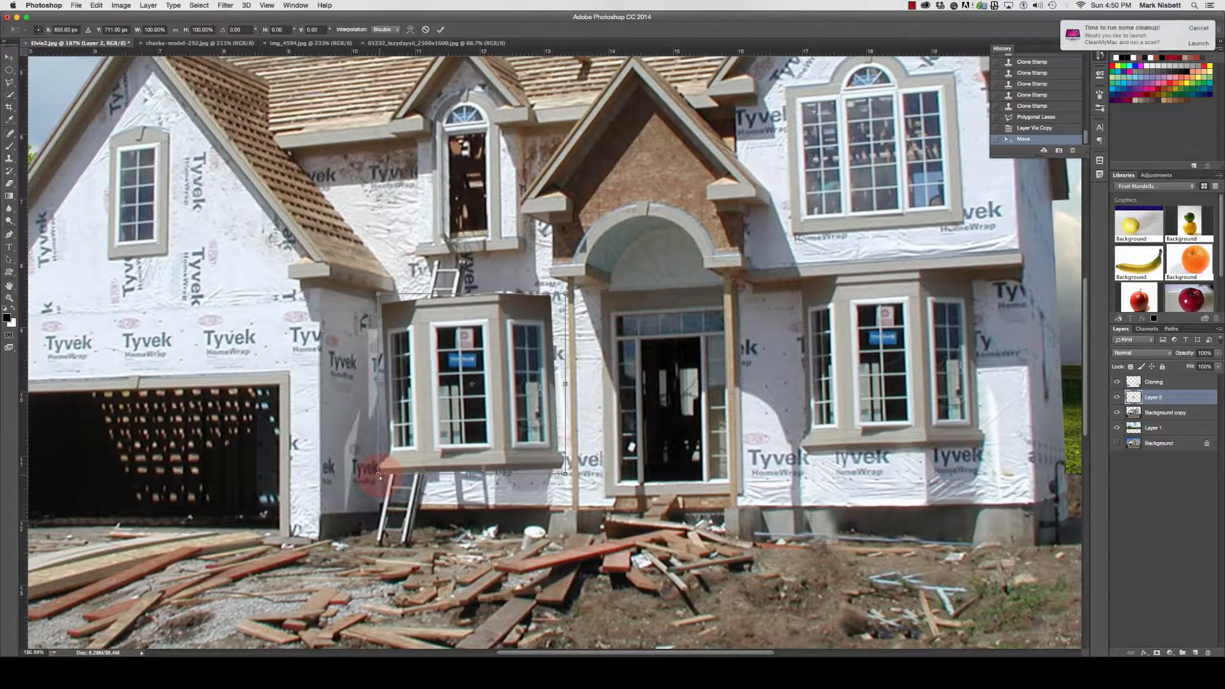
{"action": "left_click_drag", "start_coordinate": [380, 475], "coordinate": [404, 463]}
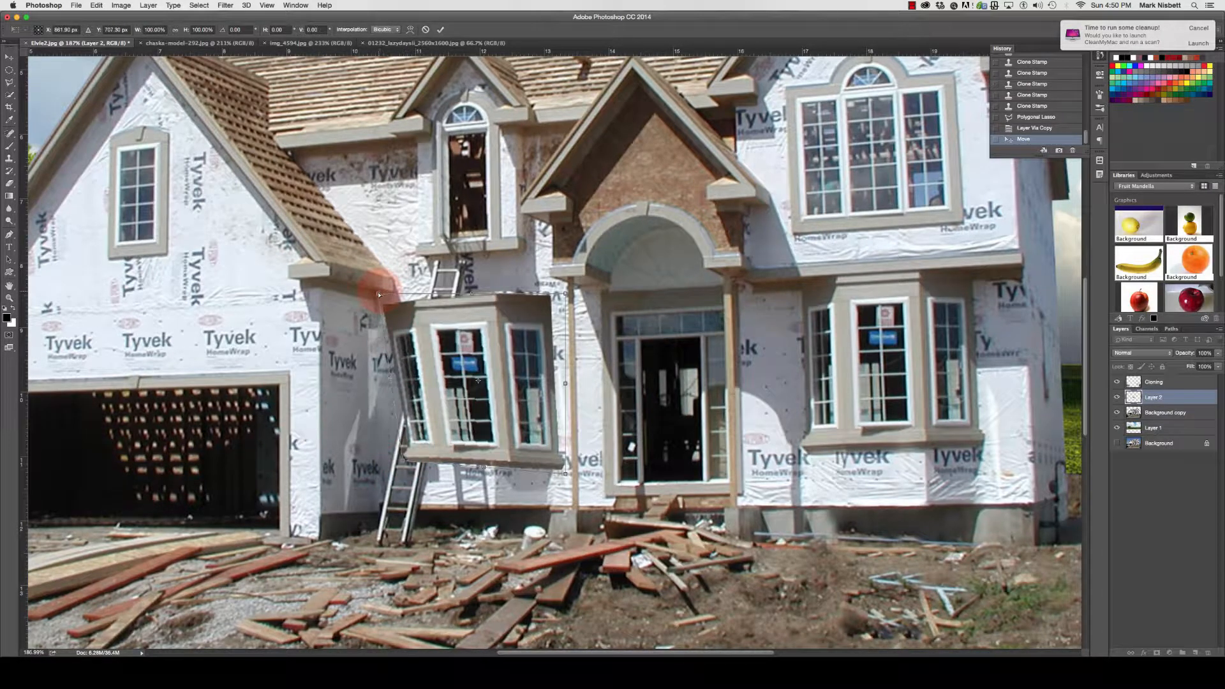
{"action": "left_click_drag", "start_coordinate": [379, 295], "coordinate": [423, 315]}
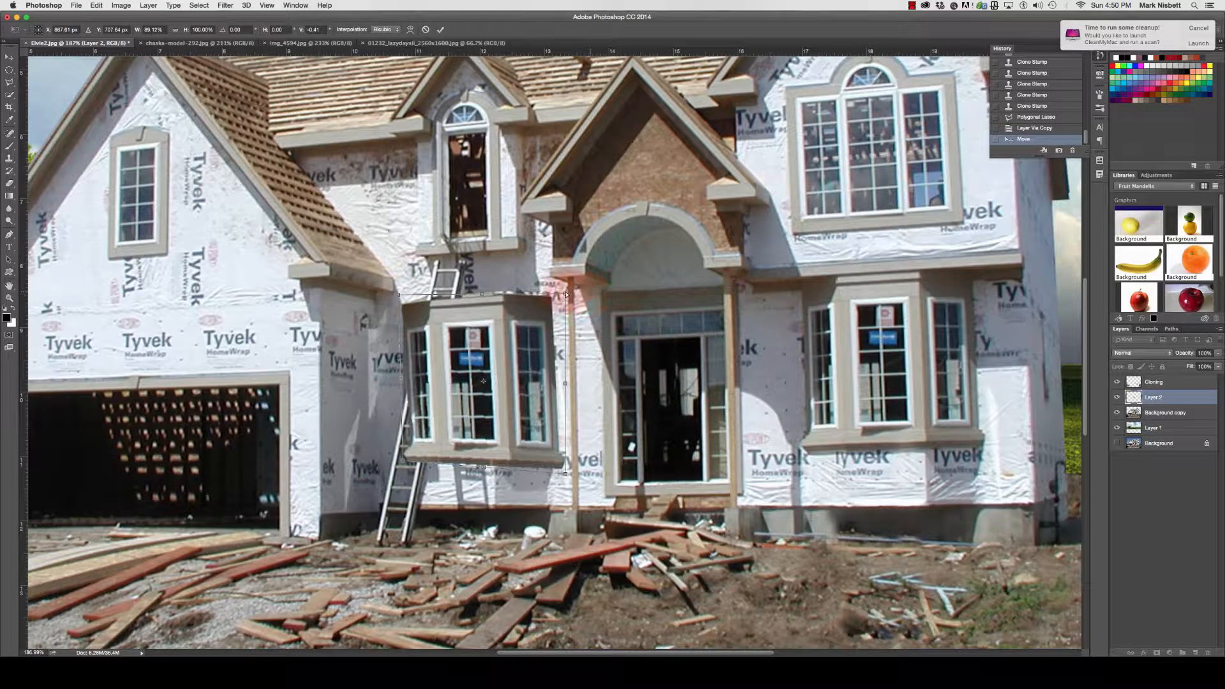
{"action": "mouse_move", "coordinate": [565, 295]}
{"action": "left_mouse_down"}
{"action": "mouse_move", "coordinate": [552, 298]}
{"action": "mouse_move", "coordinate": [562, 293]}
{"action": "left_mouse_up"}
{"action": "left_click_drag", "start_coordinate": [566, 475], "coordinate": [558, 464]}
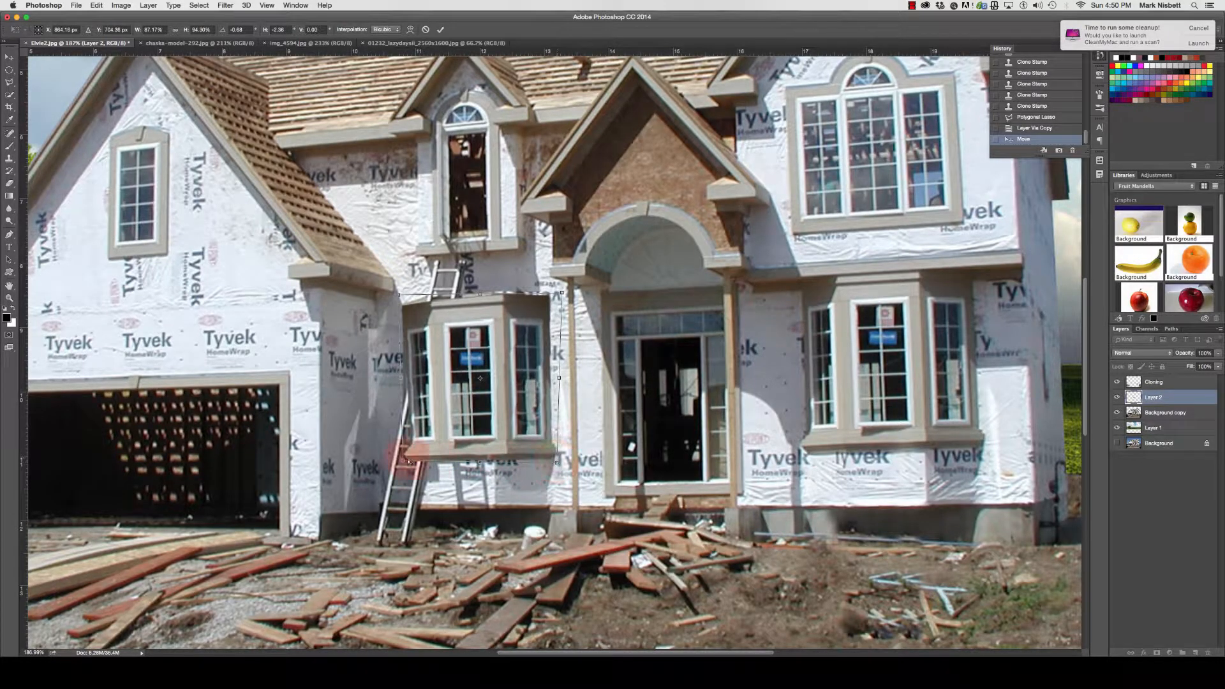
{"action": "left_click_drag", "start_coordinate": [403, 460], "coordinate": [395, 461]}
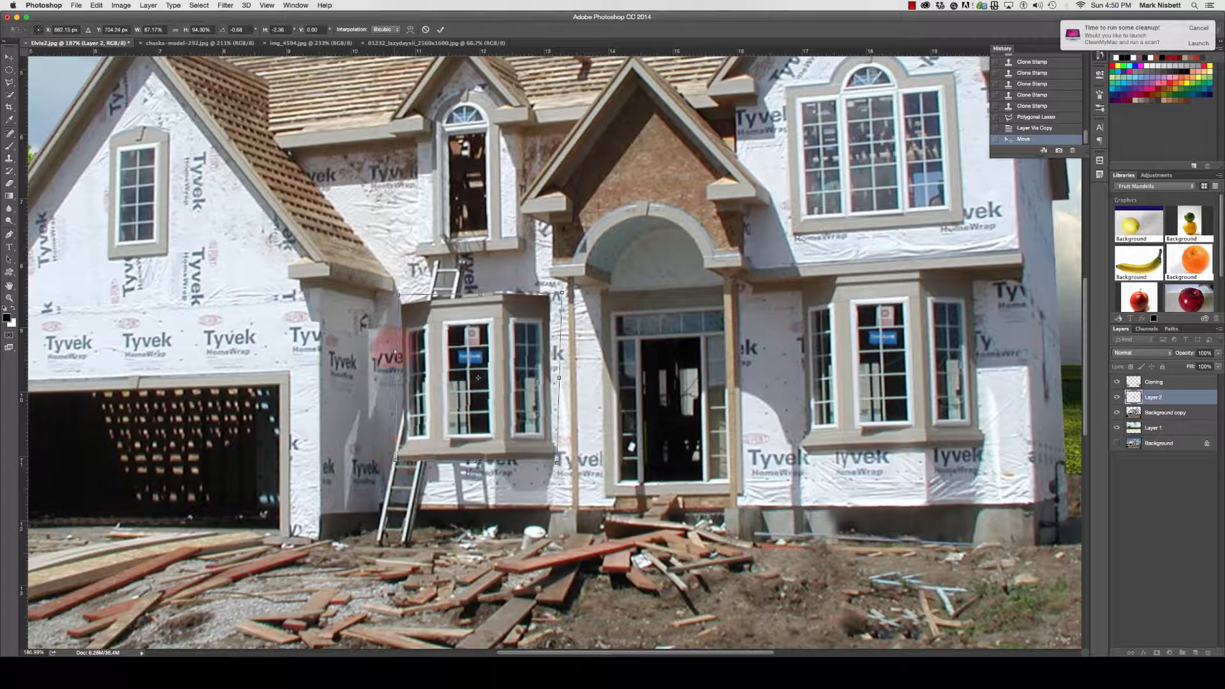
{"action": "left_click_drag", "start_coordinate": [400, 297], "coordinate": [400, 294]}
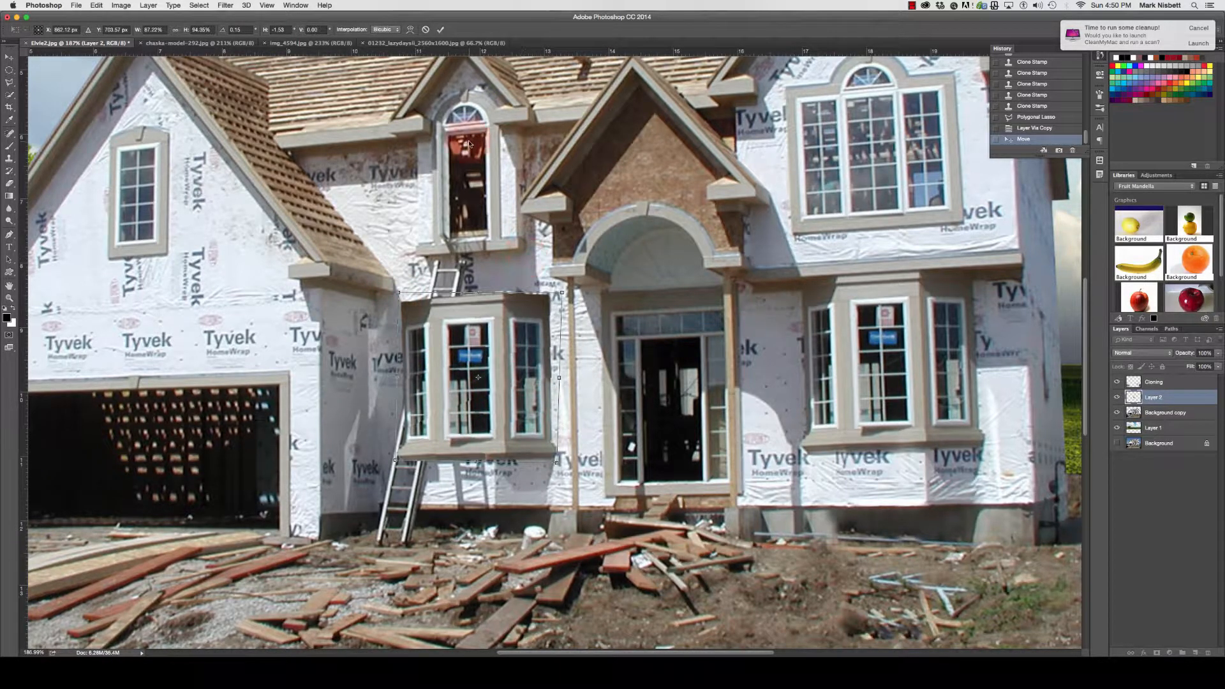
{"action": "left_click", "coordinate": [441, 30]}
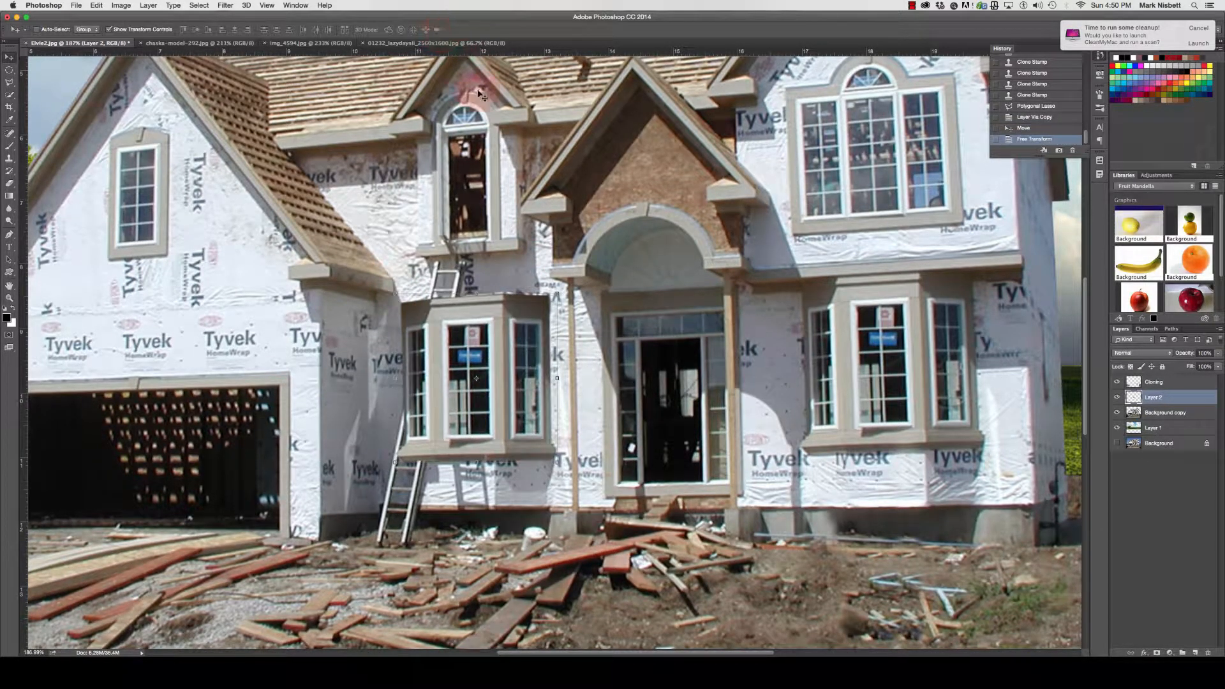
Step: Turn off the transform controls display and move Layer 2 above the Cloning layer
{"action": "left_click", "coordinate": [598, 231]}
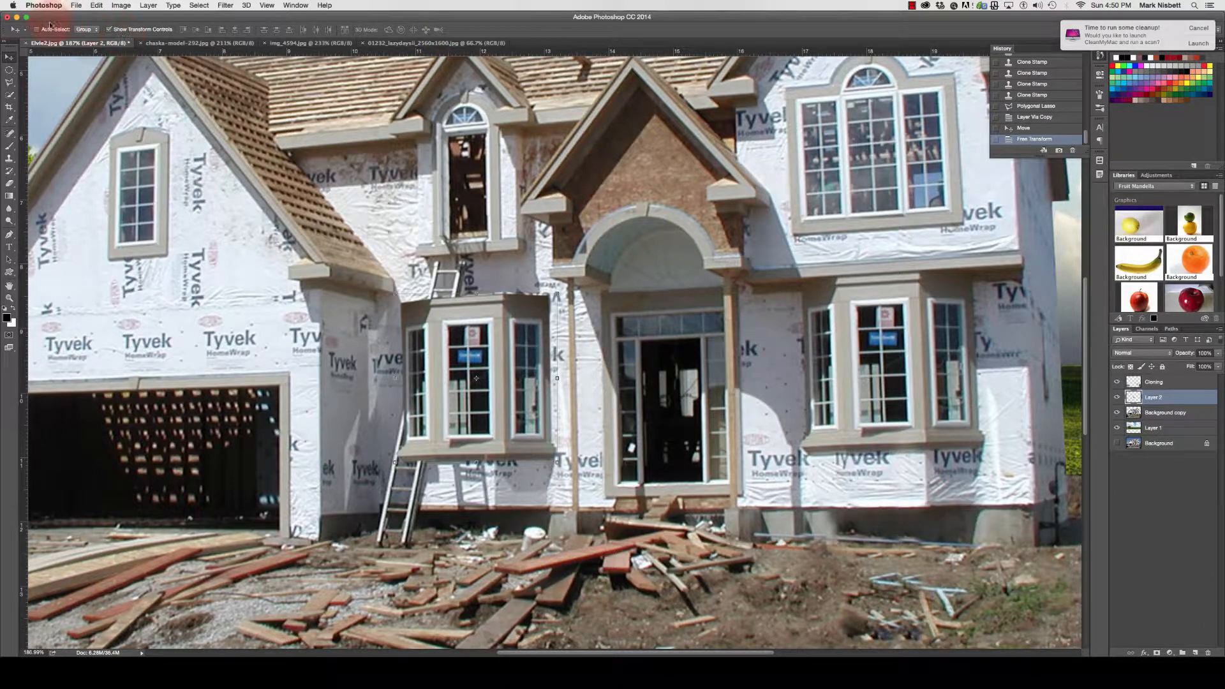
{"action": "left_click", "coordinate": [109, 29]}
{"action": "left_click", "coordinate": [733, 422]}
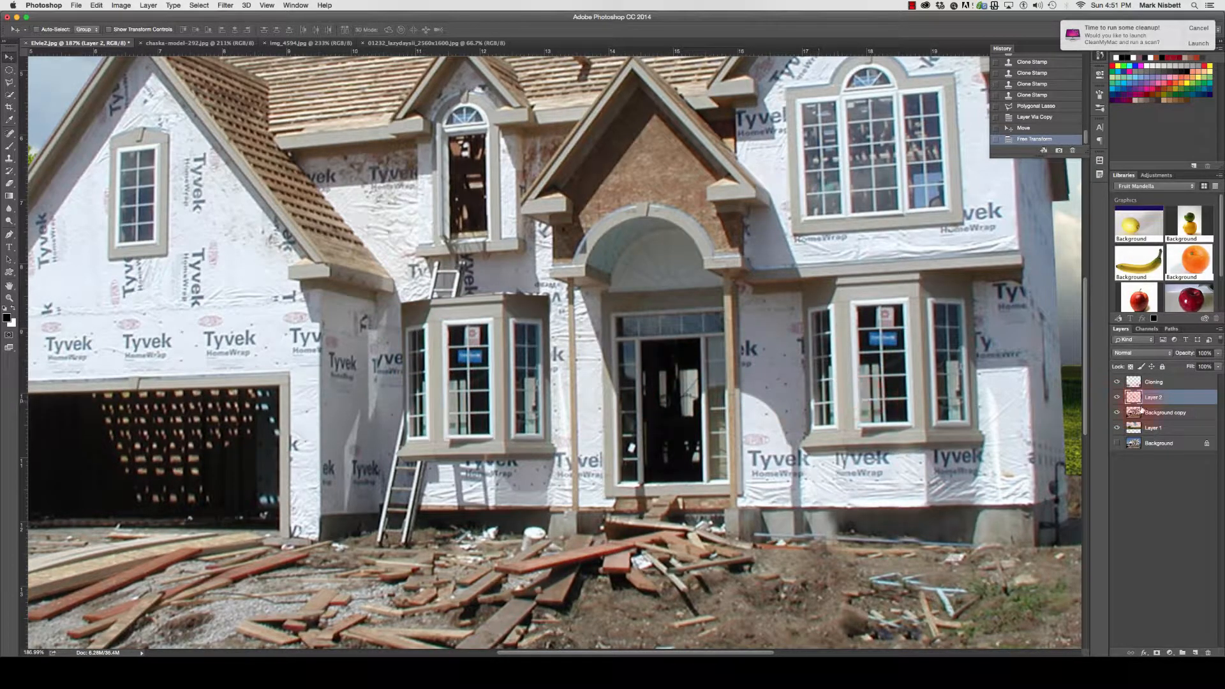
{"action": "left_click_drag", "start_coordinate": [1157, 402], "coordinate": [1157, 383]}
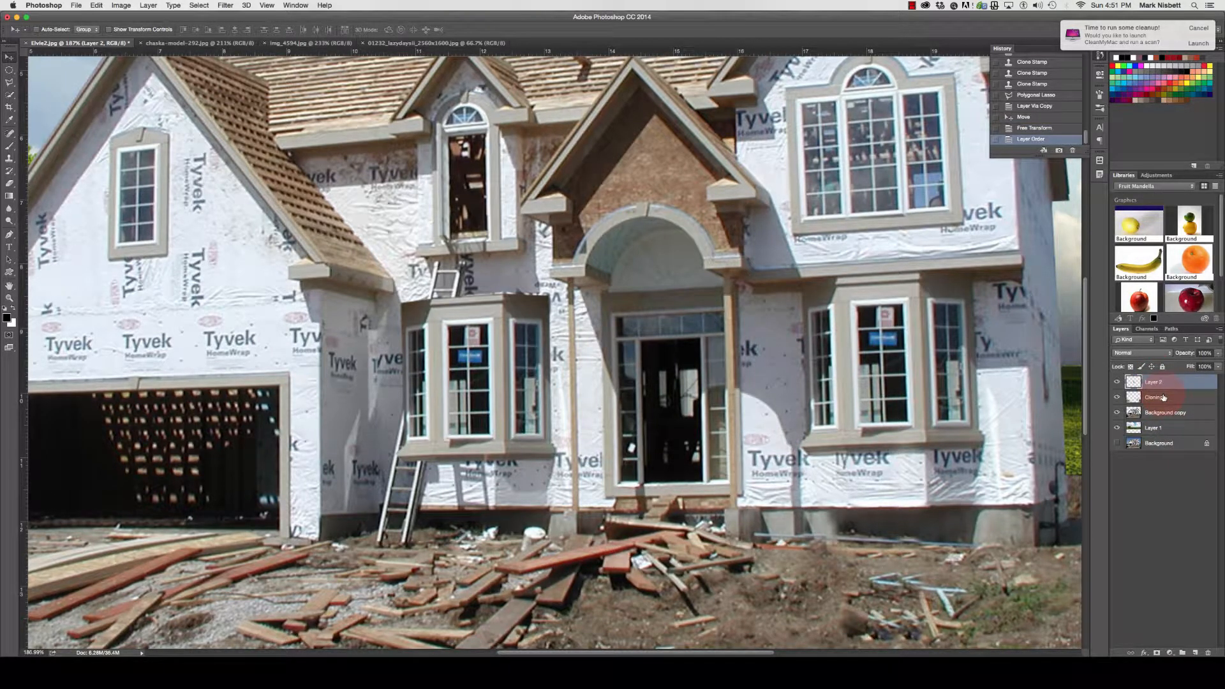
Step: Clone clean house wrap over the ladder and lettering above the copied bay window on the Cloning layer, using a smaller Clone Stamp brush
{"action": "left_click", "coordinate": [1164, 397]}
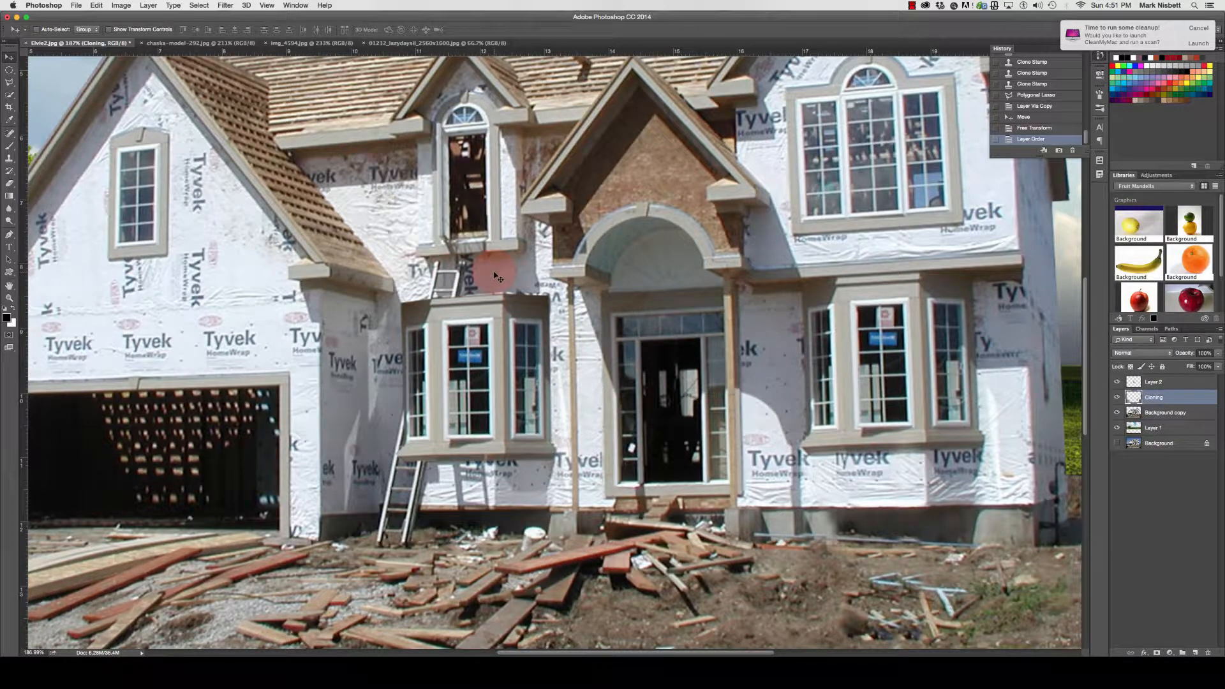
{"action": "left_click", "coordinate": [9, 297]}
{"action": "left_click_drag", "start_coordinate": [446, 245], "coordinate": [451, 272]}
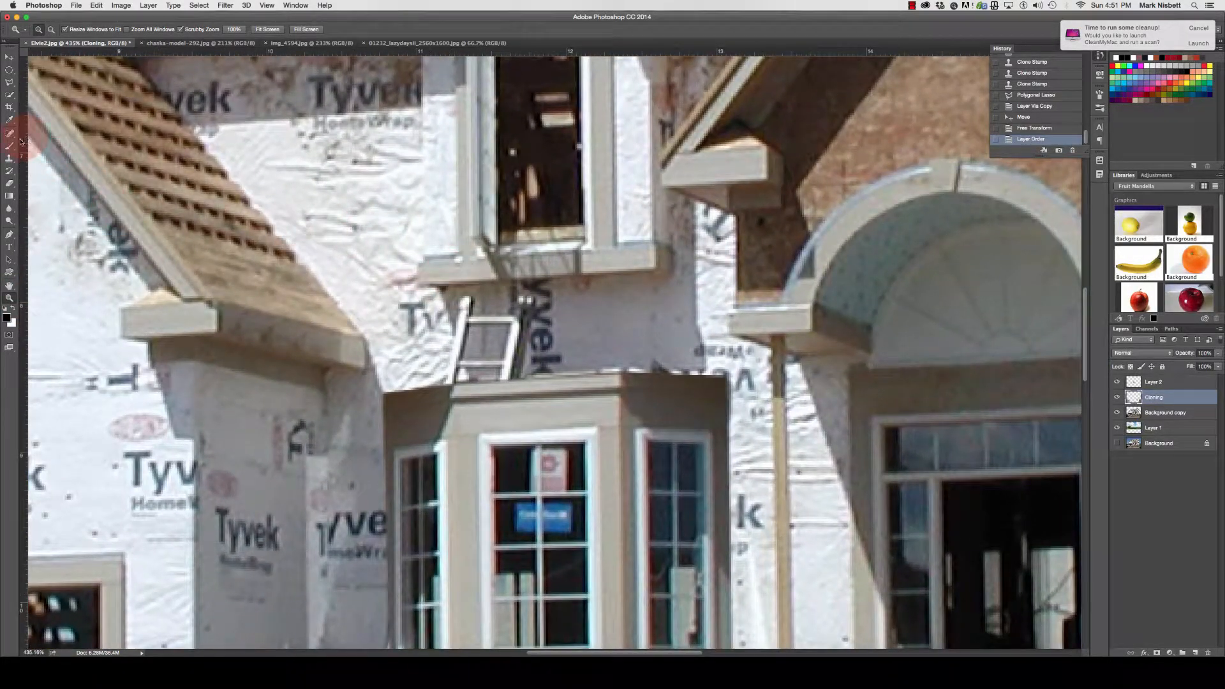
{"action": "left_click", "coordinate": [9, 157]}
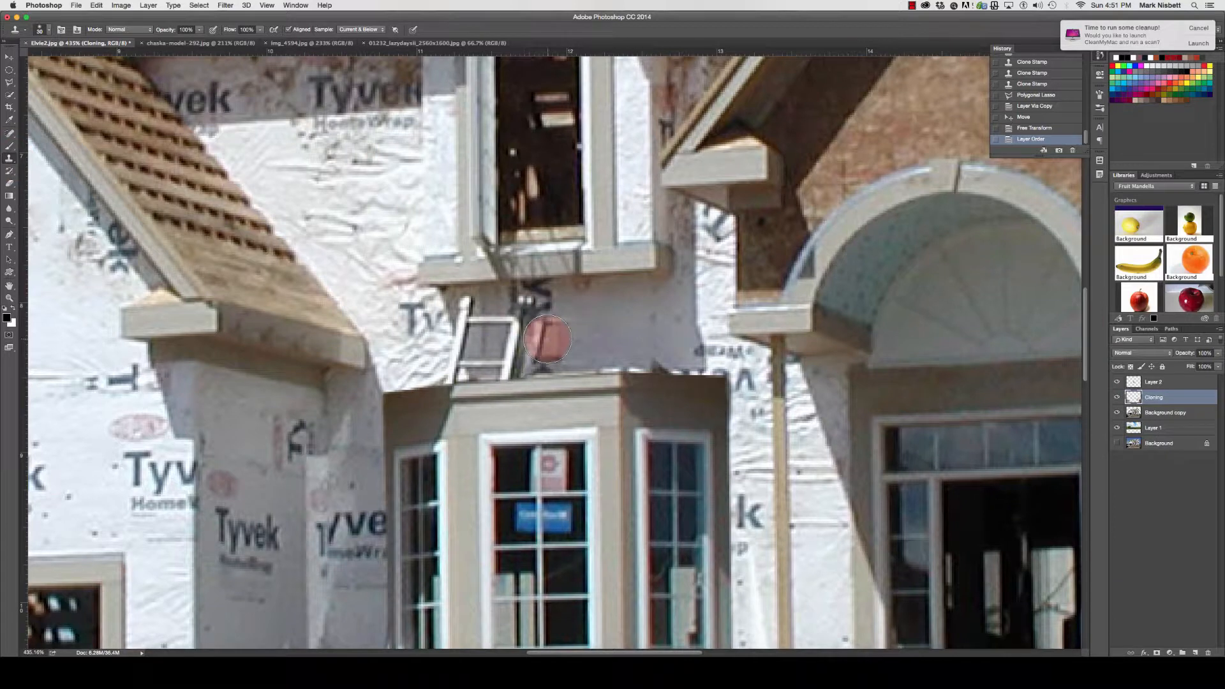
{"action": "key", "text": "bracketleft"}
{"action": "key", "text": "bracketleft"}
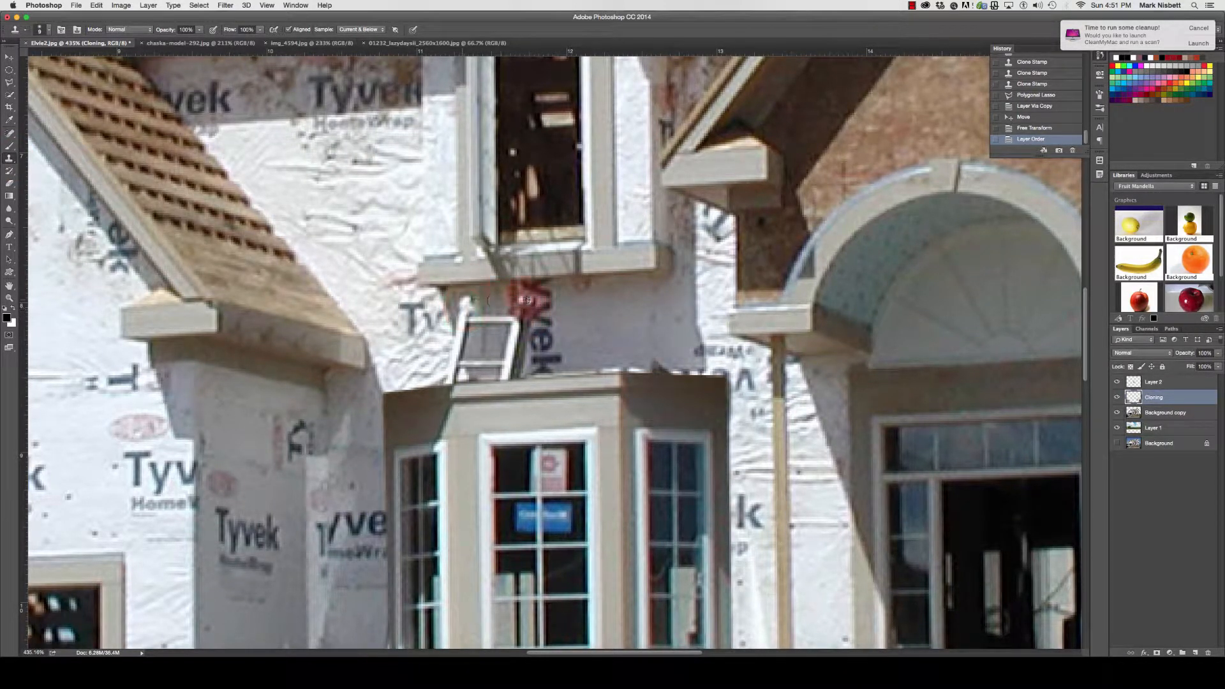
{"action": "left_click", "coordinate": [623, 298], "text": "alt"}
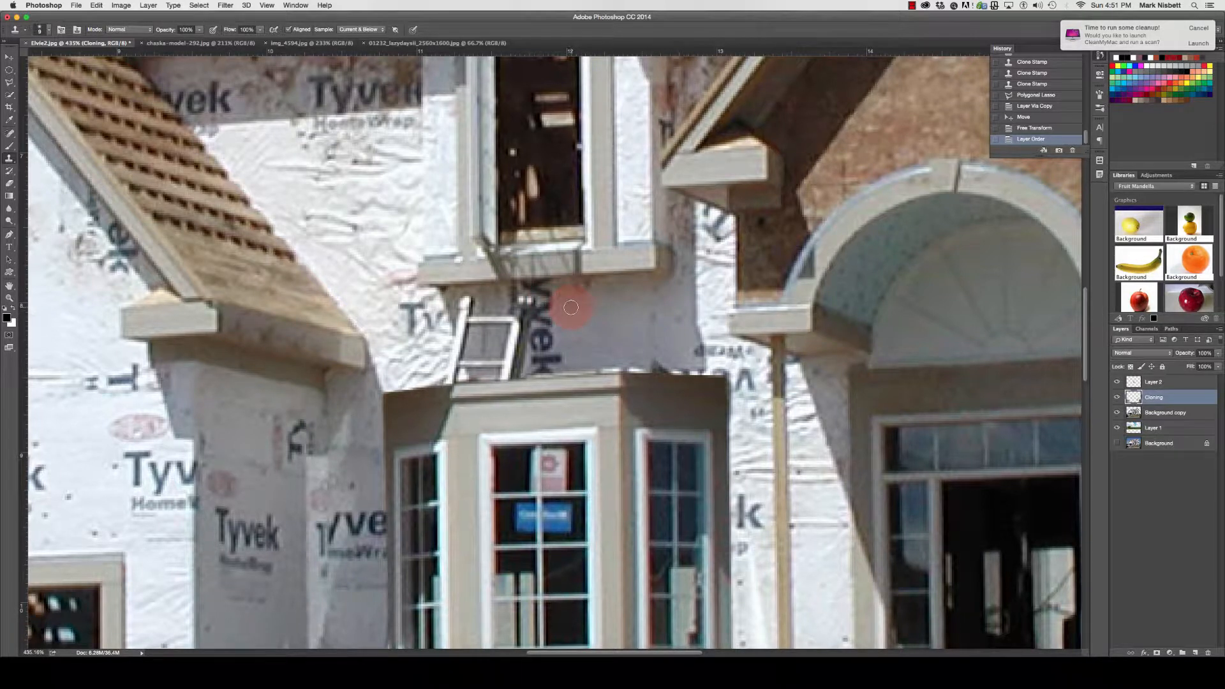
{"action": "mouse_move", "coordinate": [571, 308]}
{"action": "left_mouse_down"}
{"action": "mouse_move", "coordinate": [527, 299]}
{"action": "mouse_move", "coordinate": [524, 325]}
{"action": "mouse_move", "coordinate": [518, 297]}
{"action": "mouse_move", "coordinate": [521, 314]}
{"action": "mouse_move", "coordinate": [535, 304]}
{"action": "mouse_move", "coordinate": [522, 338]}
{"action": "mouse_move", "coordinate": [500, 315]}
{"action": "mouse_move", "coordinate": [472, 332]}
{"action": "mouse_move", "coordinate": [465, 302]}
{"action": "mouse_move", "coordinate": [463, 314]}
{"action": "mouse_move", "coordinate": [489, 310]}
{"action": "mouse_move", "coordinate": [518, 338]}
{"action": "mouse_move", "coordinate": [551, 305]}
{"action": "mouse_move", "coordinate": [510, 300]}
{"action": "mouse_move", "coordinate": [552, 296]}
{"action": "mouse_move", "coordinate": [542, 324]}
{"action": "mouse_move", "coordinate": [562, 339]}
{"action": "mouse_move", "coordinate": [523, 357]}
{"action": "mouse_move", "coordinate": [552, 354]}
{"action": "mouse_move", "coordinate": [527, 365]}
{"action": "mouse_move", "coordinate": [553, 366]}
{"action": "mouse_move", "coordinate": [476, 371]}
{"action": "mouse_move", "coordinate": [519, 353]}
{"action": "mouse_move", "coordinate": [511, 341]}
{"action": "mouse_move", "coordinate": [471, 361]}
{"action": "mouse_move", "coordinate": [469, 331]}
{"action": "mouse_move", "coordinate": [480, 342]}
{"action": "mouse_move", "coordinate": [462, 320]}
{"action": "mouse_move", "coordinate": [480, 367]}
{"action": "mouse_move", "coordinate": [462, 331]}
{"action": "mouse_move", "coordinate": [476, 368]}
{"action": "mouse_move", "coordinate": [441, 334]}
{"action": "mouse_move", "coordinate": [399, 356]}
{"action": "mouse_move", "coordinate": [439, 371]}
{"action": "left_mouse_up"}
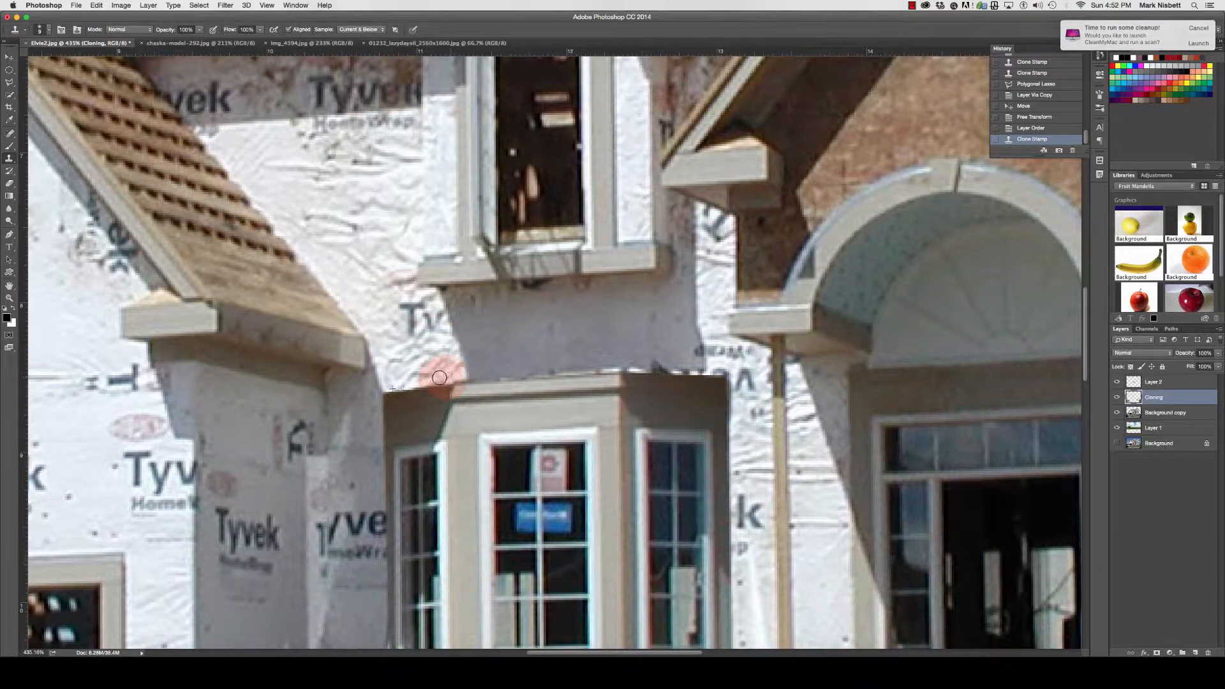
{"action": "left_click_drag", "start_coordinate": [630, 371], "coordinate": [636, 230]}
Step: Rename Layer 2 as "window copy" and hide that layer
{"action": "left_click_drag", "start_coordinate": [552, 327], "coordinate": [649, 271]}
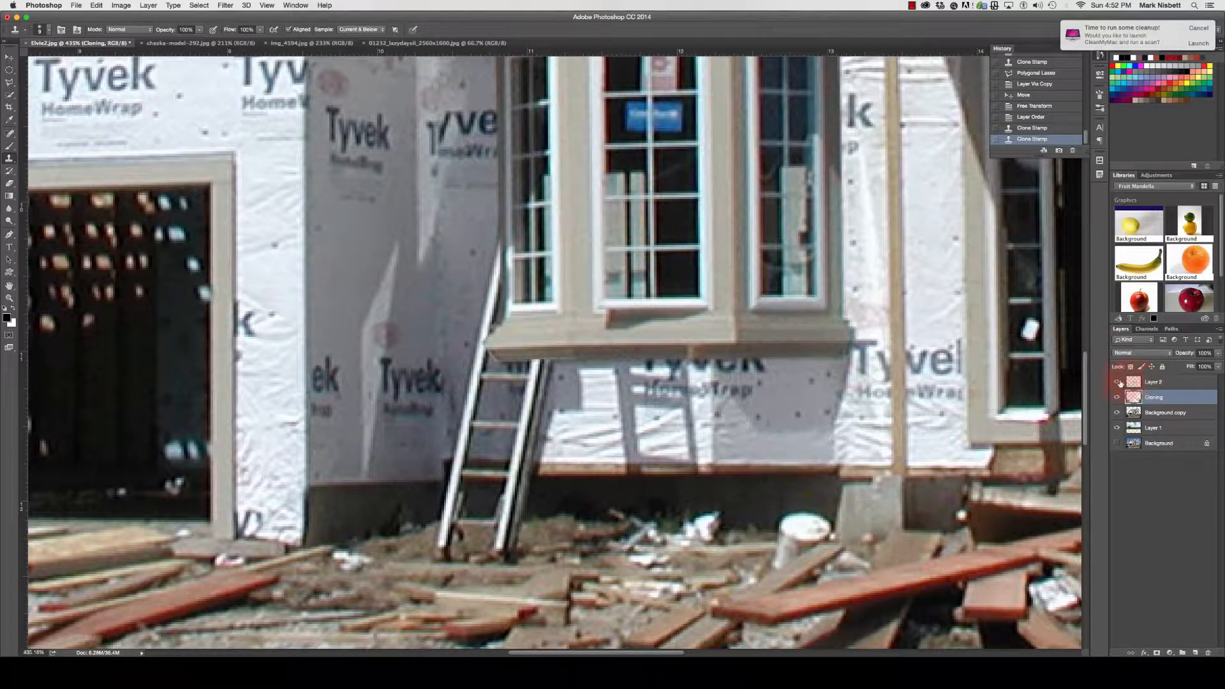
{"action": "double_click", "coordinate": [1154, 382]}
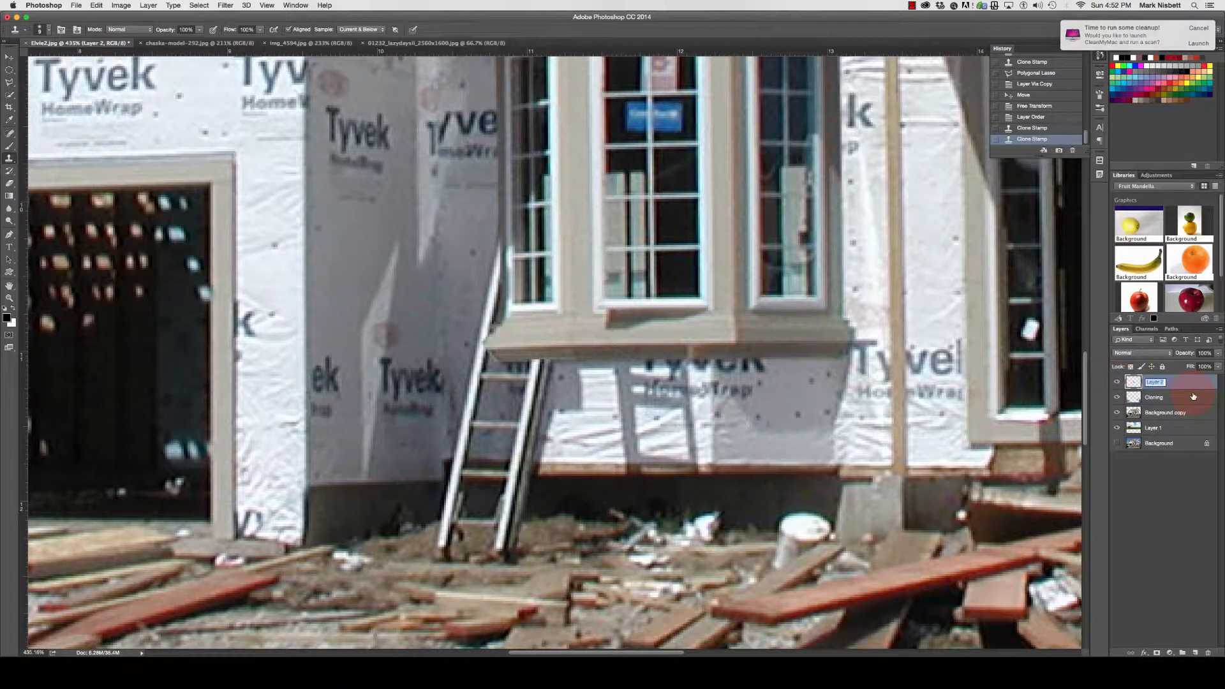
{"action": "type", "text": "window copy"}
{"action": "key", "text": "Return"}
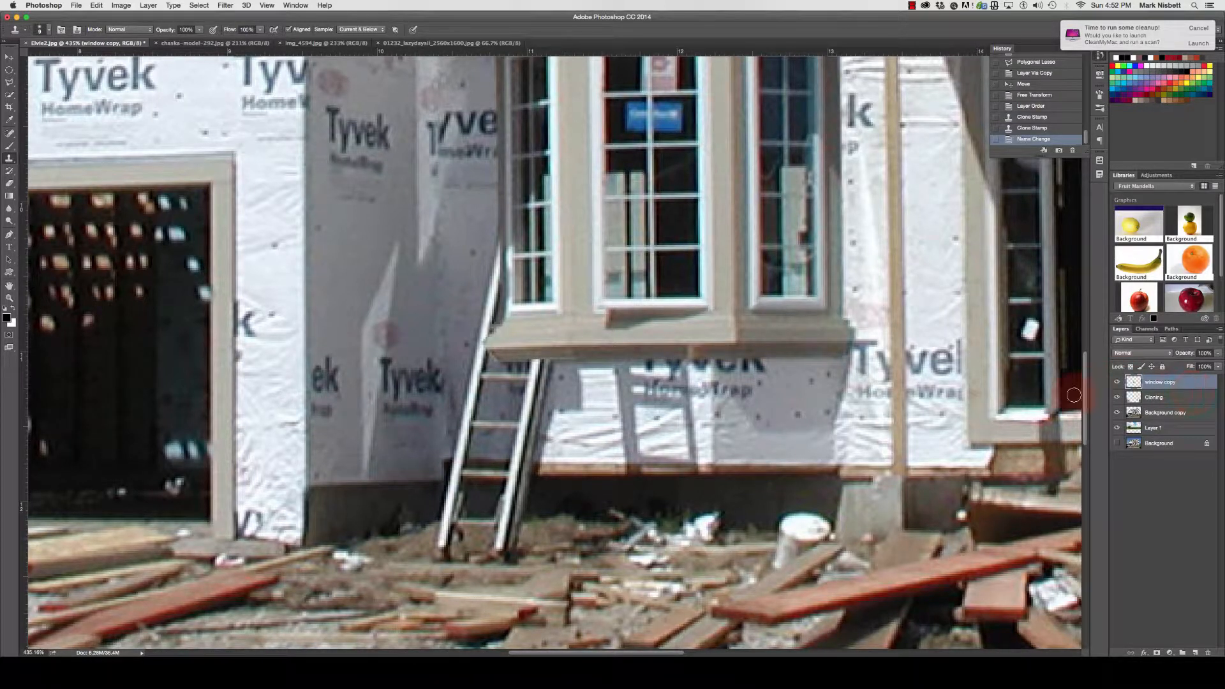
{"action": "left_click", "coordinate": [1117, 382]}
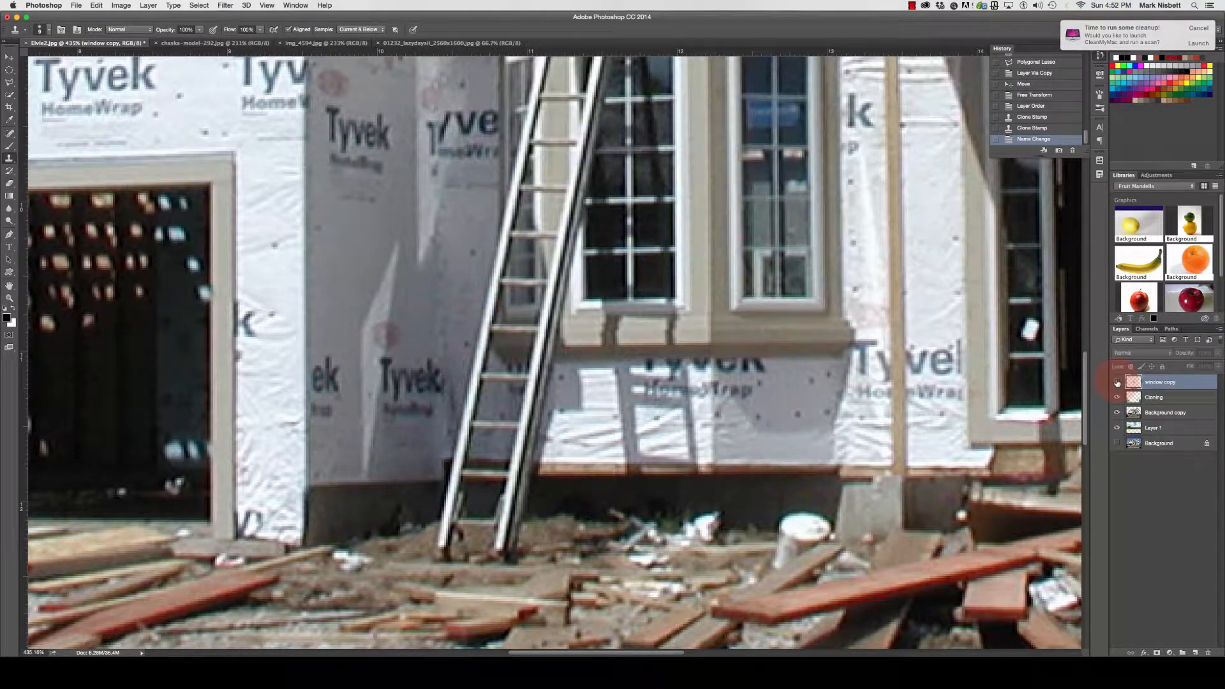
Step: Clone house wrap over the ladder section just below the bay window's sill on the Cloning layer
{"action": "left_click", "coordinate": [1154, 396]}
{"action": "left_click", "coordinate": [705, 440], "text": "alt"}
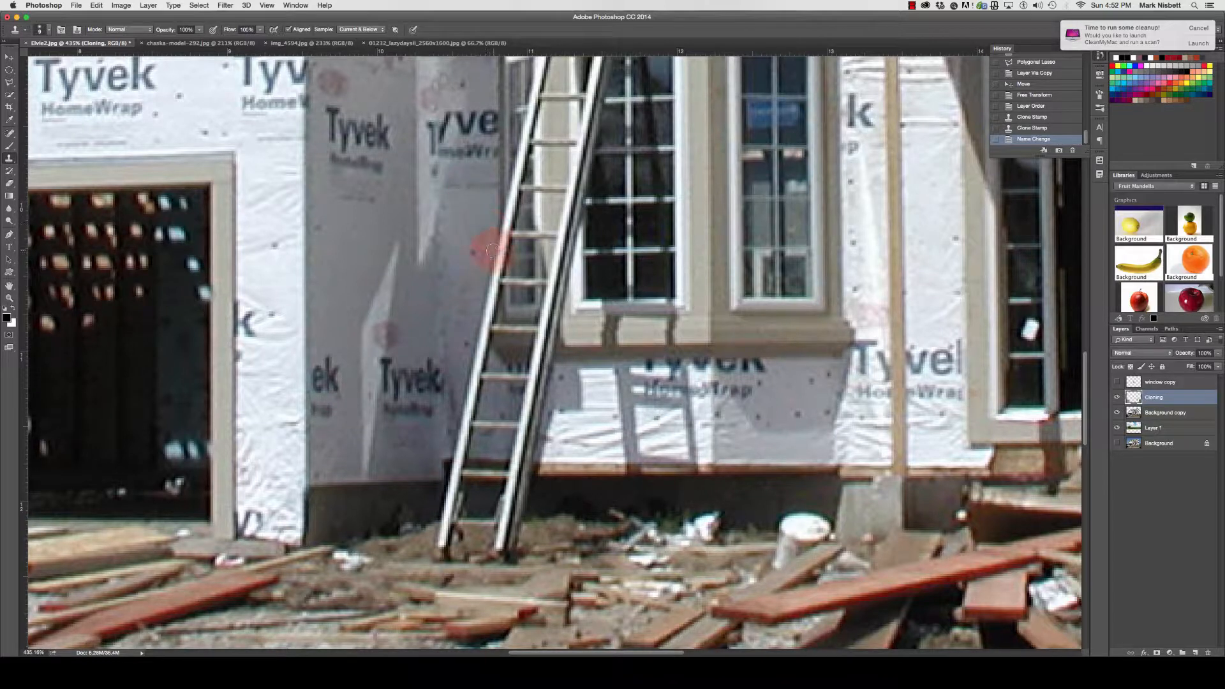
{"action": "mouse_move", "coordinate": [491, 325]}
{"action": "left_mouse_down"}
{"action": "mouse_move", "coordinate": [487, 251]}
{"action": "mouse_move", "coordinate": [495, 268]}
{"action": "mouse_move", "coordinate": [472, 368]}
{"action": "mouse_move", "coordinate": [478, 346]}
{"action": "mouse_move", "coordinate": [481, 364]}
{"action": "mouse_move", "coordinate": [525, 374]}
{"action": "mouse_move", "coordinate": [508, 375]}
{"action": "left_mouse_up"}
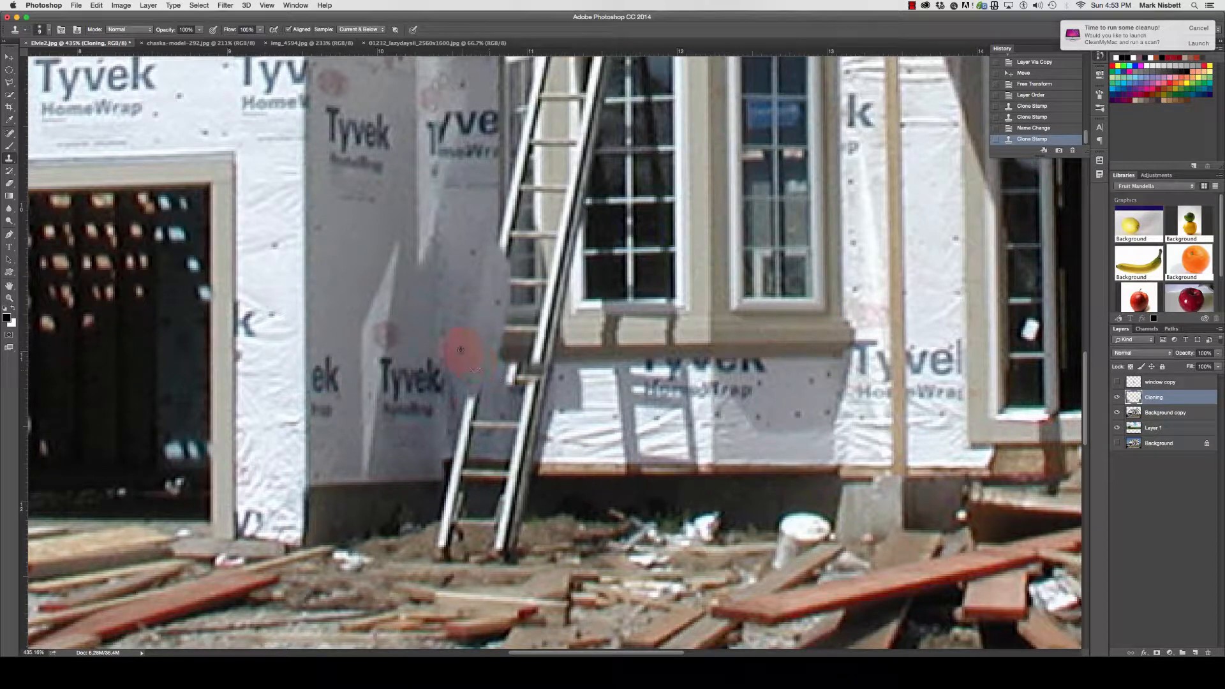
{"action": "mouse_move", "coordinate": [460, 349]}
{"action": "left_mouse_down"}
{"action": "mouse_move", "coordinate": [518, 382]}
{"action": "mouse_move", "coordinate": [513, 368]}
{"action": "mouse_move", "coordinate": [559, 379]}
{"action": "mouse_move", "coordinate": [505, 391]}
{"action": "mouse_move", "coordinate": [528, 388]}
{"action": "mouse_move", "coordinate": [537, 414]}
{"action": "mouse_move", "coordinate": [507, 380]}
{"action": "left_mouse_up"}
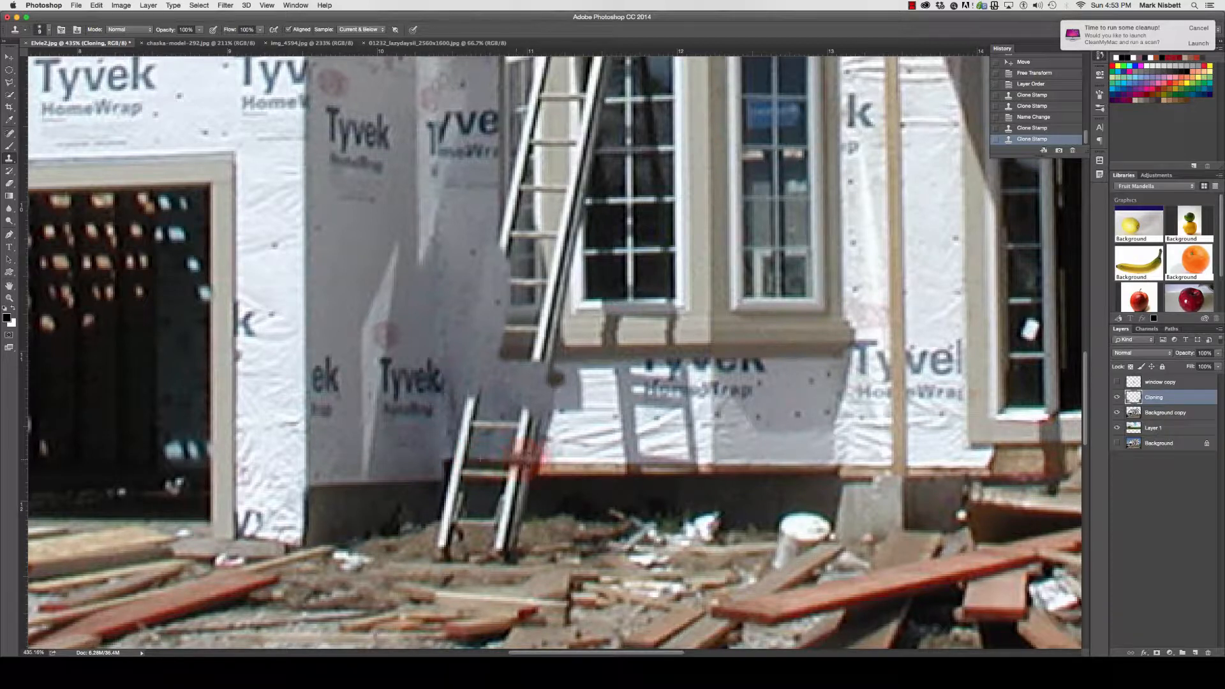
Step: Clone the shadowed lower edge of the house wrap across both ladder rails and the gap between them
{"action": "left_click_drag", "start_coordinate": [532, 460], "coordinate": [522, 463]}
{"action": "left_click", "coordinate": [528, 459]}
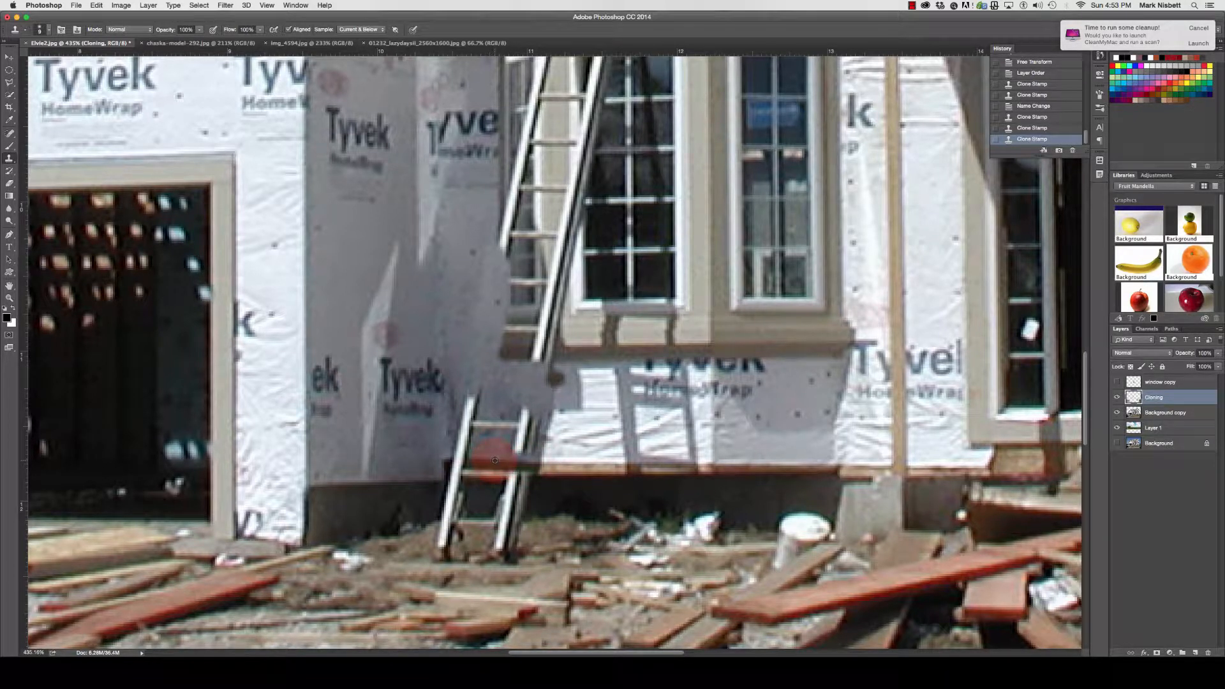
{"action": "left_click_drag", "start_coordinate": [467, 459], "coordinate": [460, 462]}
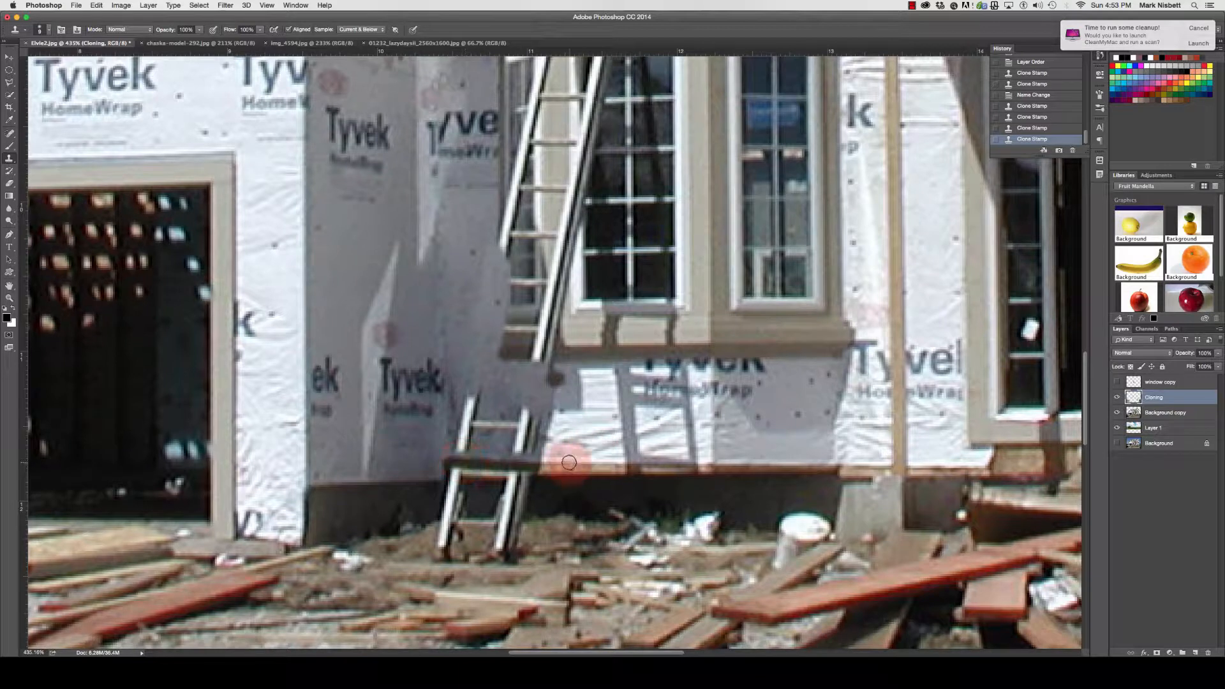
Step: Clone shaded house wrap over the remaining ladder rails and rung above the wall's bottom edge
{"action": "left_click", "coordinate": [476, 451], "text": "alt"}
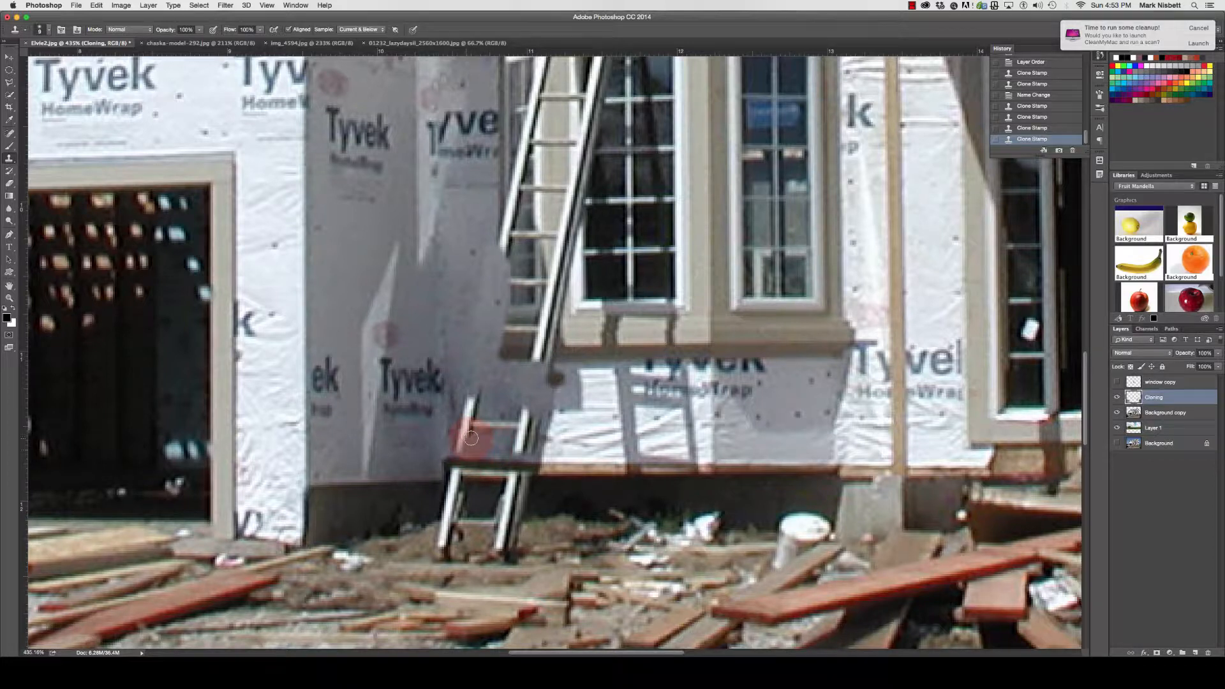
{"action": "mouse_move", "coordinate": [458, 449]}
{"action": "left_mouse_down"}
{"action": "mouse_move", "coordinate": [495, 439]}
{"action": "mouse_move", "coordinate": [463, 429]}
{"action": "mouse_move", "coordinate": [467, 418]}
{"action": "mouse_move", "coordinate": [478, 434]}
{"action": "mouse_move", "coordinate": [461, 443]}
{"action": "mouse_move", "coordinate": [510, 423]}
{"action": "mouse_move", "coordinate": [477, 421]}
{"action": "mouse_move", "coordinate": [474, 401]}
{"action": "mouse_move", "coordinate": [459, 417]}
{"action": "mouse_move", "coordinate": [491, 405]}
{"action": "mouse_move", "coordinate": [488, 434]}
{"action": "mouse_move", "coordinate": [479, 395]}
{"action": "mouse_move", "coordinate": [464, 399]}
{"action": "mouse_move", "coordinate": [506, 409]}
{"action": "mouse_move", "coordinate": [466, 426]}
{"action": "mouse_move", "coordinate": [510, 407]}
{"action": "mouse_move", "coordinate": [516, 434]}
{"action": "left_mouse_up"}
{"action": "left_click", "coordinate": [478, 413], "text": "alt"}
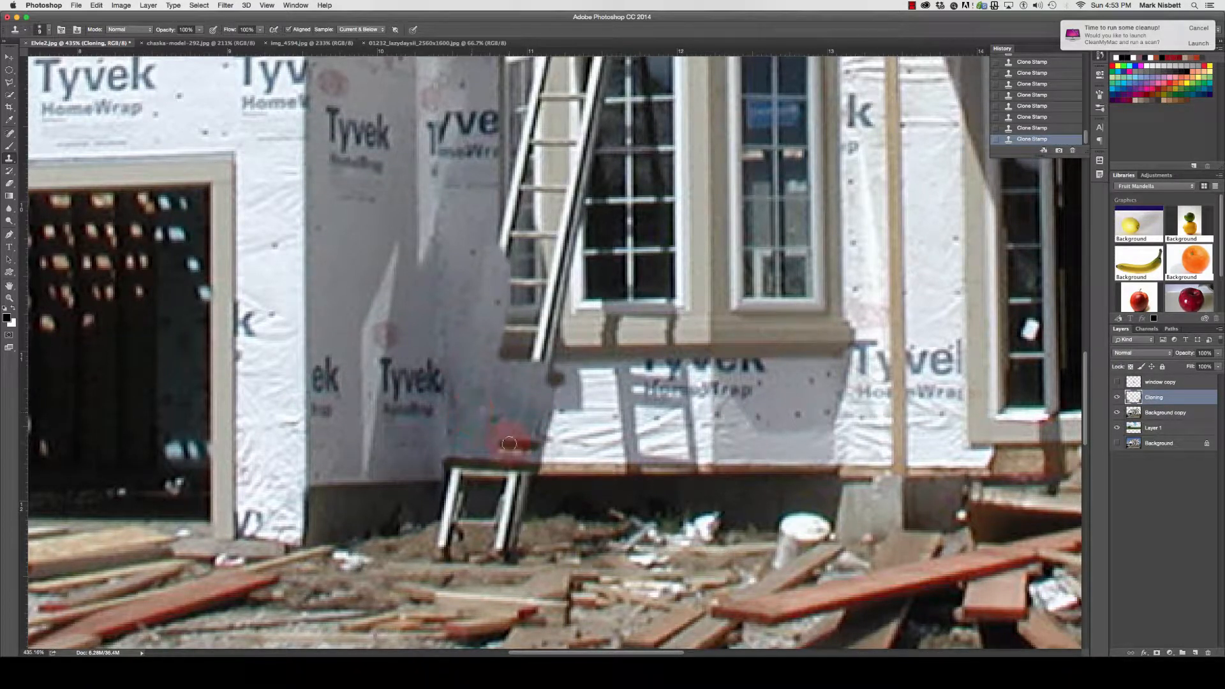
{"action": "mouse_move", "coordinate": [509, 443]}
{"action": "left_mouse_down"}
{"action": "mouse_move", "coordinate": [537, 441]}
{"action": "mouse_move", "coordinate": [499, 444]}
{"action": "mouse_move", "coordinate": [535, 448]}
{"action": "mouse_move", "coordinate": [536, 403]}
{"action": "left_mouse_up"}
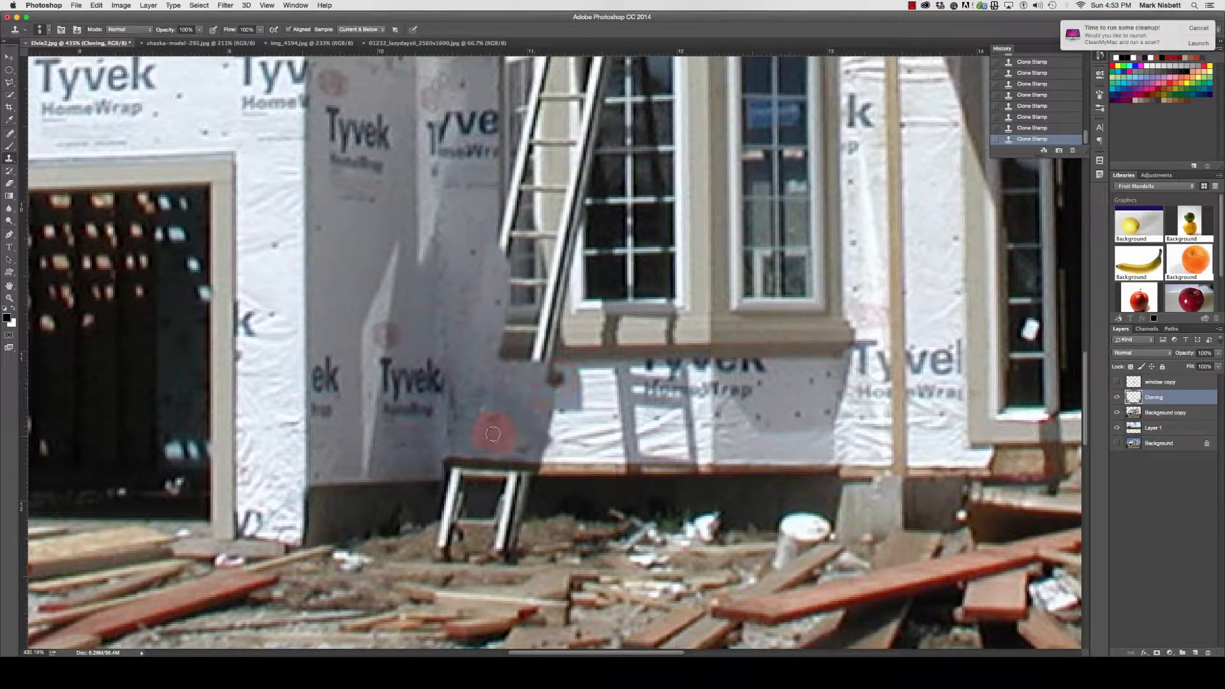
Step: Clone the base board, foundation and debris-covered ground over the ladder's legs and feet
{"action": "left_click", "coordinate": [549, 483], "text": "alt"}
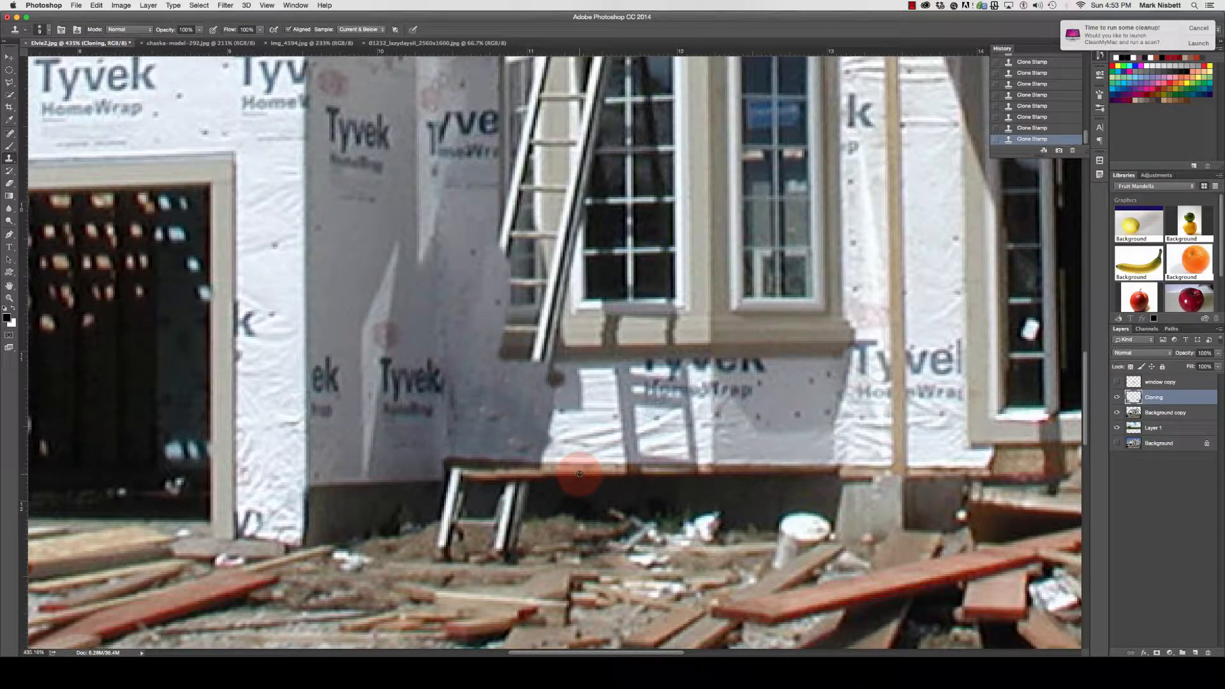
{"action": "left_click", "coordinate": [579, 474], "text": "alt"}
{"action": "mouse_move", "coordinate": [465, 474]}
{"action": "left_mouse_down"}
{"action": "mouse_move", "coordinate": [544, 491]}
{"action": "mouse_move", "coordinate": [573, 484]}
{"action": "mouse_move", "coordinate": [490, 491]}
{"action": "mouse_move", "coordinate": [532, 493]}
{"action": "mouse_move", "coordinate": [498, 506]}
{"action": "mouse_move", "coordinate": [503, 518]}
{"action": "mouse_move", "coordinate": [451, 490]}
{"action": "mouse_move", "coordinate": [459, 512]}
{"action": "mouse_move", "coordinate": [571, 503]}
{"action": "mouse_move", "coordinate": [502, 547]}
{"action": "left_mouse_up"}
{"action": "left_click", "coordinate": [571, 503], "text": "alt"}
{"action": "mouse_move", "coordinate": [454, 524]}
{"action": "left_mouse_down"}
{"action": "mouse_move", "coordinate": [547, 529]}
{"action": "mouse_move", "coordinate": [458, 543]}
{"action": "left_mouse_up"}
{"action": "left_click", "coordinate": [549, 531], "text": "alt"}
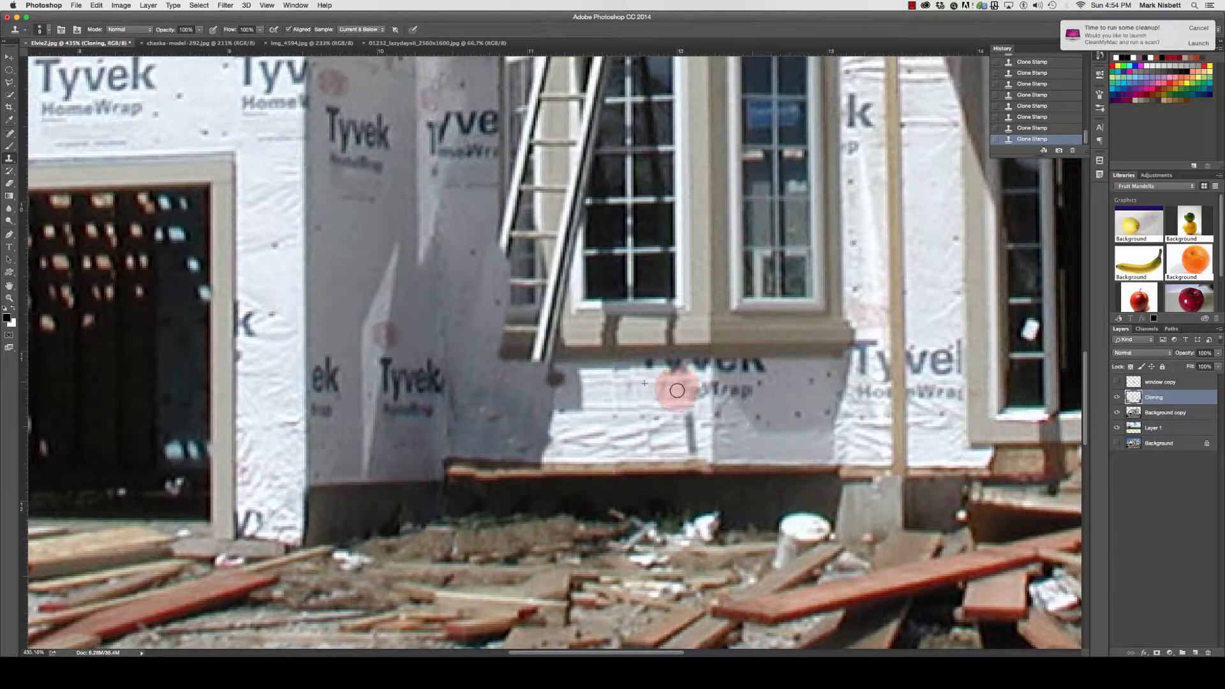
Step: Clone the ladder-shaped shadow off the house wrap beneath the bay window and show the window copy layer
{"action": "mouse_move", "coordinate": [633, 419]}
{"action": "left_mouse_down"}
{"action": "mouse_move", "coordinate": [667, 416]}
{"action": "mouse_move", "coordinate": [670, 438]}
{"action": "mouse_move", "coordinate": [736, 425]}
{"action": "left_mouse_up"}
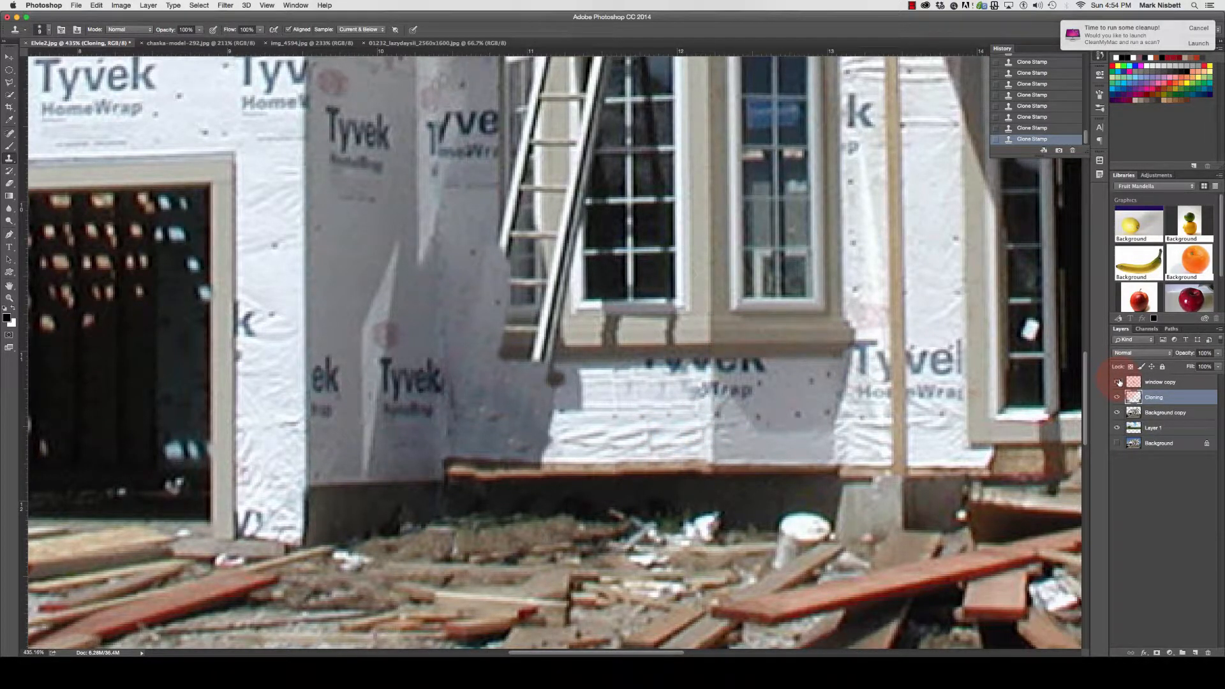
{"action": "left_click", "coordinate": [1117, 381]}
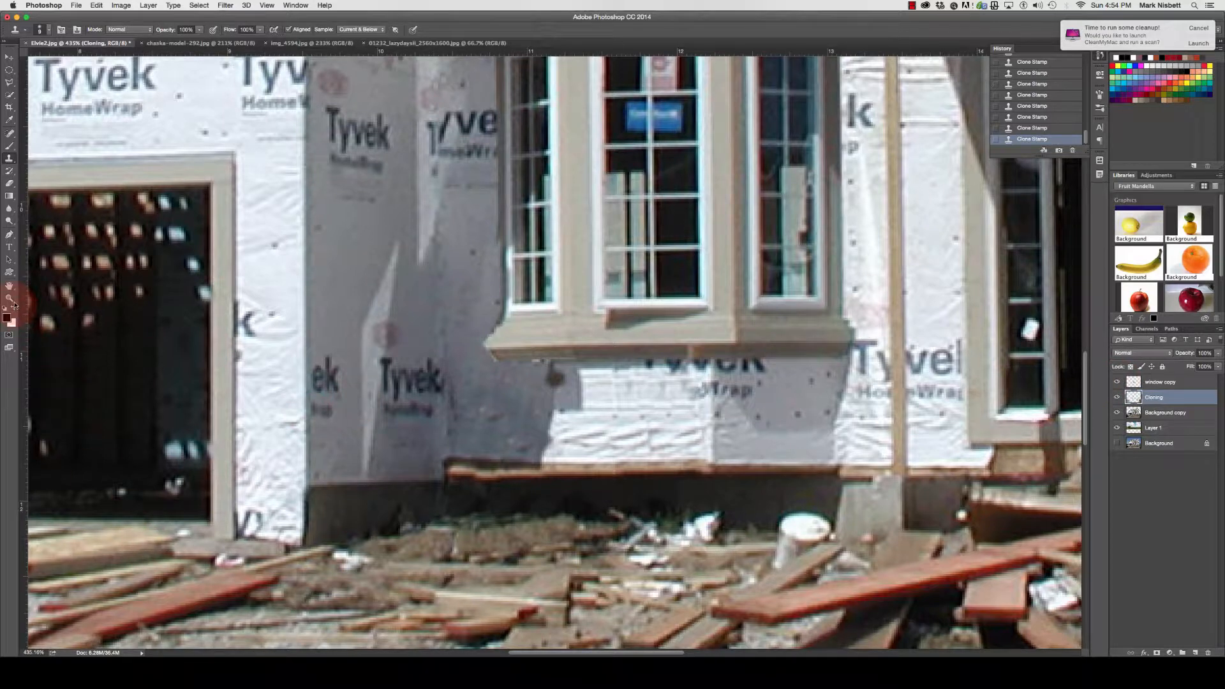
Step: Compare the whole image before and after retouching by toggling the visibility of the Cloning and window copy layers
{"action": "left_click", "coordinate": [9, 298]}
{"action": "left_click", "coordinate": [268, 30]}
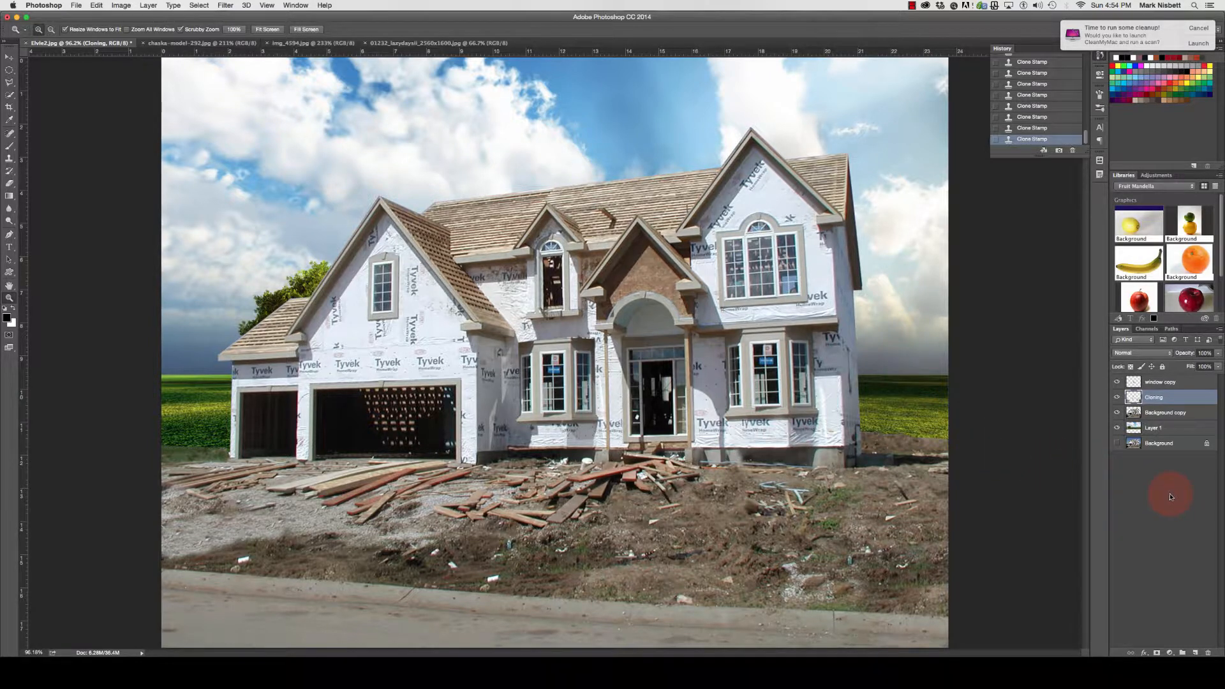
{"action": "left_click", "coordinate": [1118, 396]}
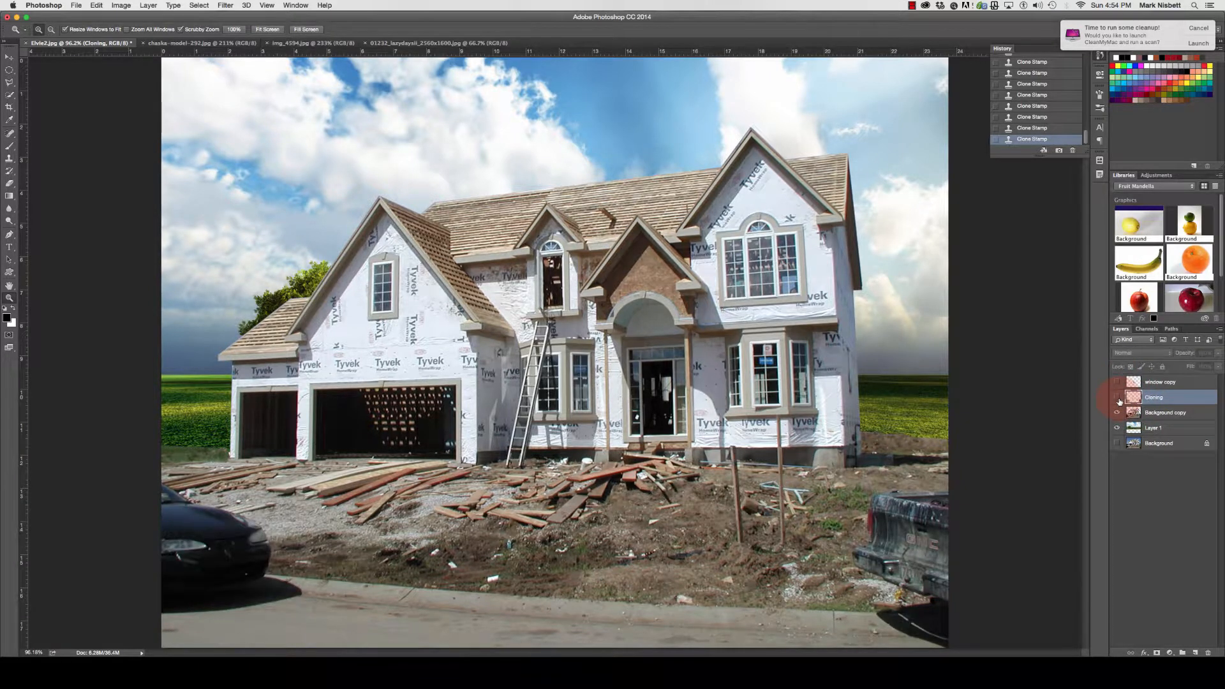
{"action": "left_click_drag", "start_coordinate": [1118, 398], "coordinate": [1118, 379]}
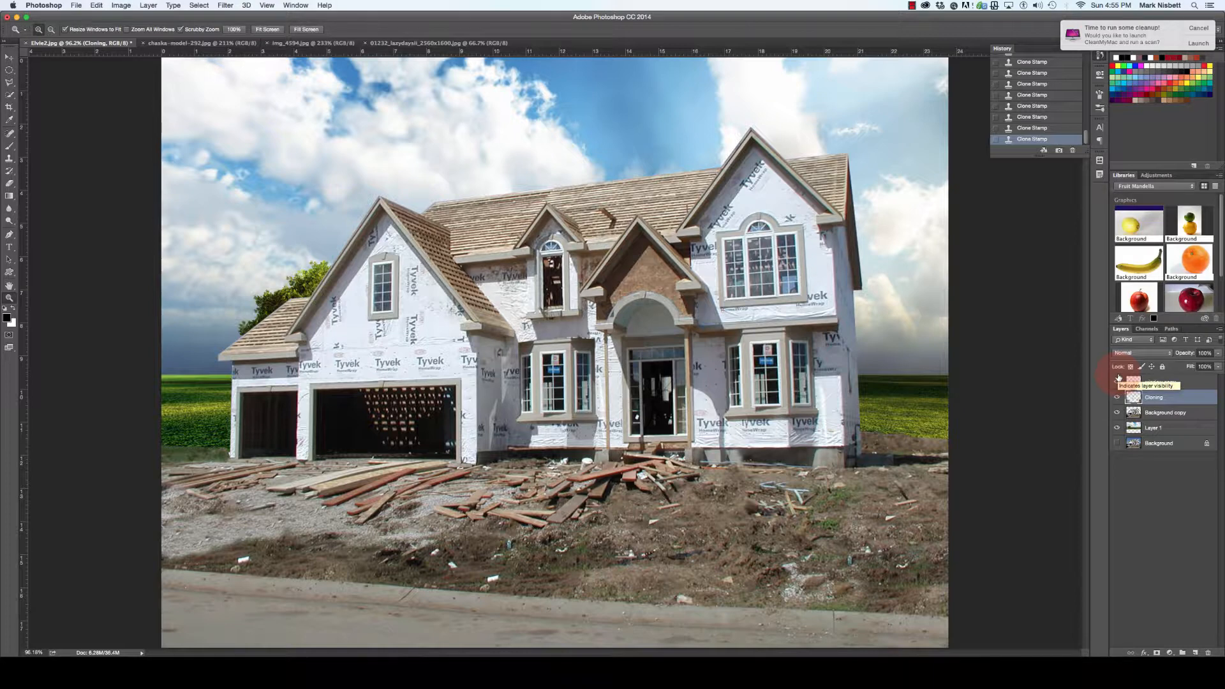
{"action": "left_click_drag", "start_coordinate": [1120, 379], "coordinate": [1118, 401]}
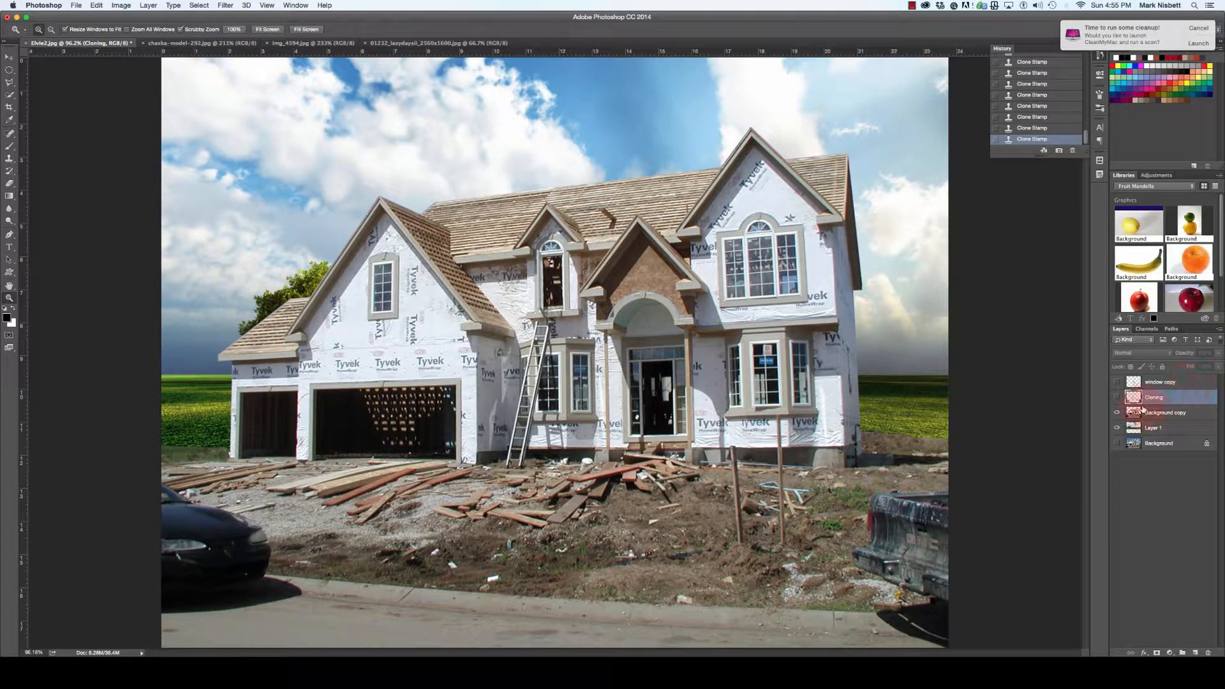
{"action": "left_click_drag", "start_coordinate": [1120, 401], "coordinate": [1118, 383]}
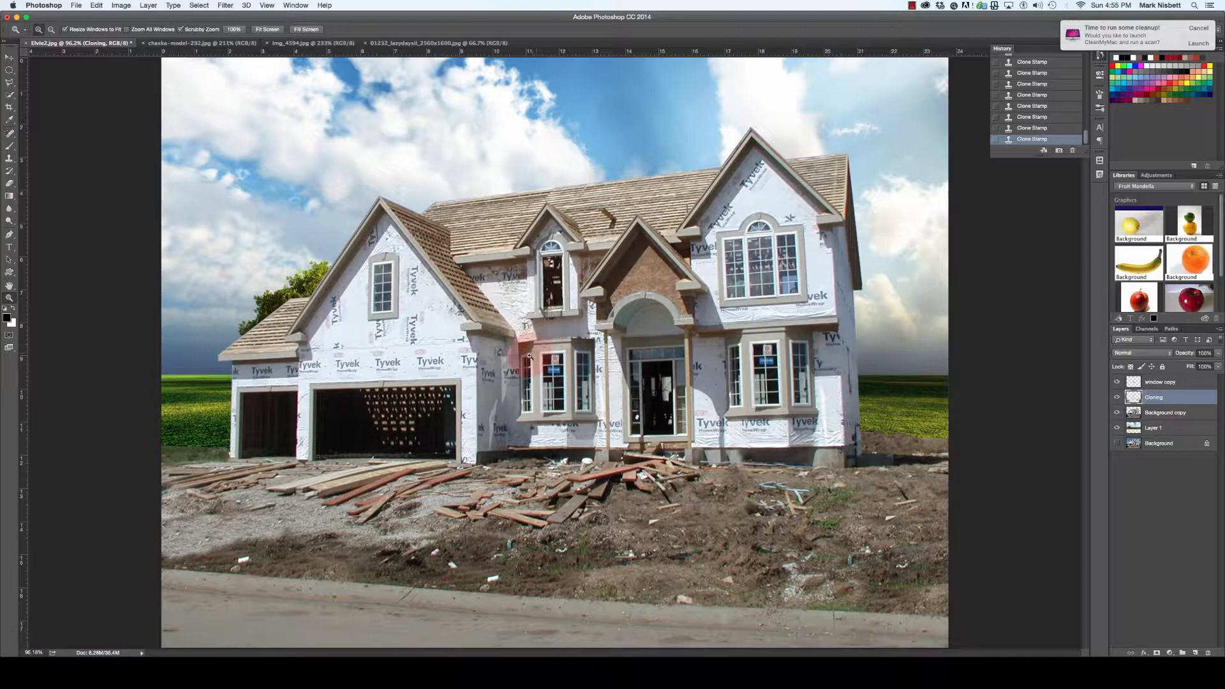
Step: Move the Cloning layer above the window copy layer, ready for Clone Stamp work on the copied bay window
{"action": "left_click_drag", "start_coordinate": [538, 344], "coordinate": [590, 396]}
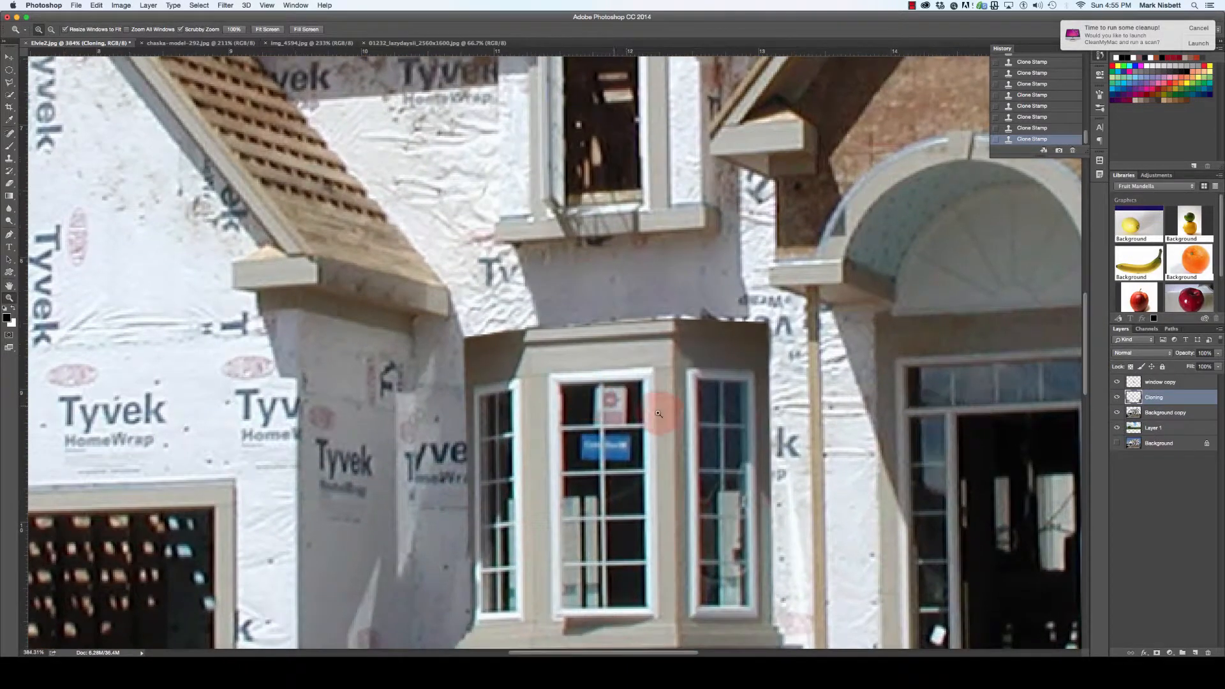
{"action": "left_click_drag", "start_coordinate": [664, 441], "coordinate": [611, 383]}
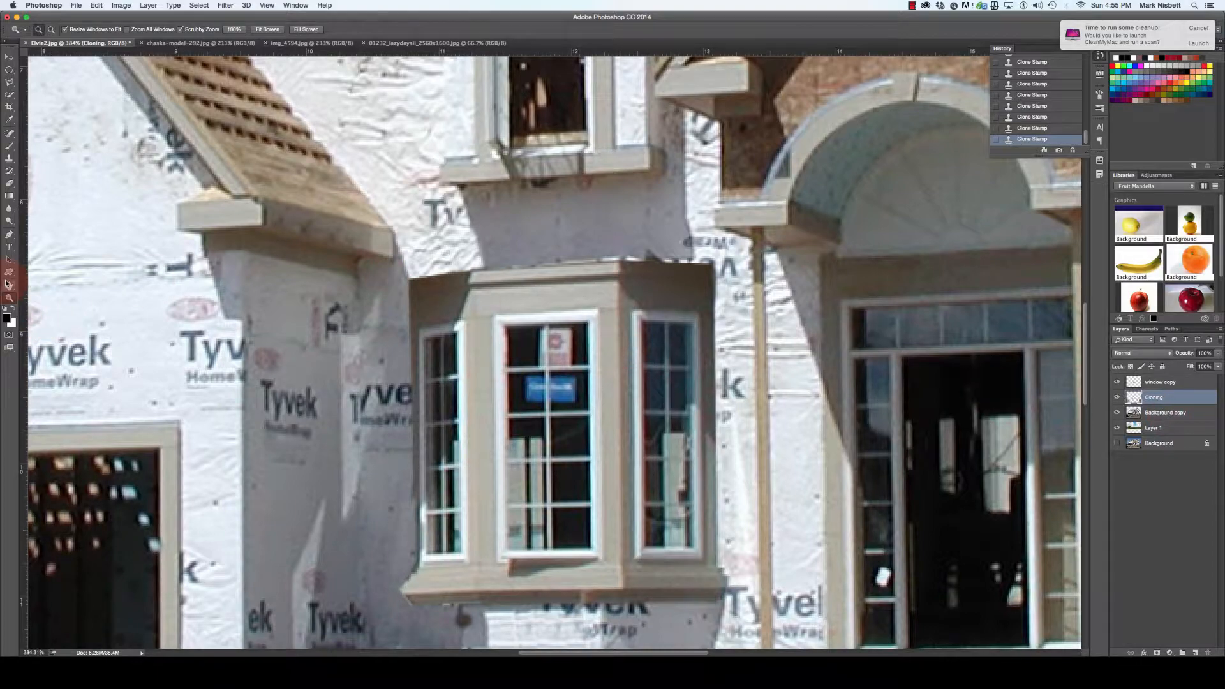
{"action": "mouse_move", "coordinate": [468, 298]}
{"action": "left_mouse_down"}
{"action": "mouse_move", "coordinate": [495, 312]}
{"action": "mouse_move", "coordinate": [485, 298]}
{"action": "left_mouse_up"}
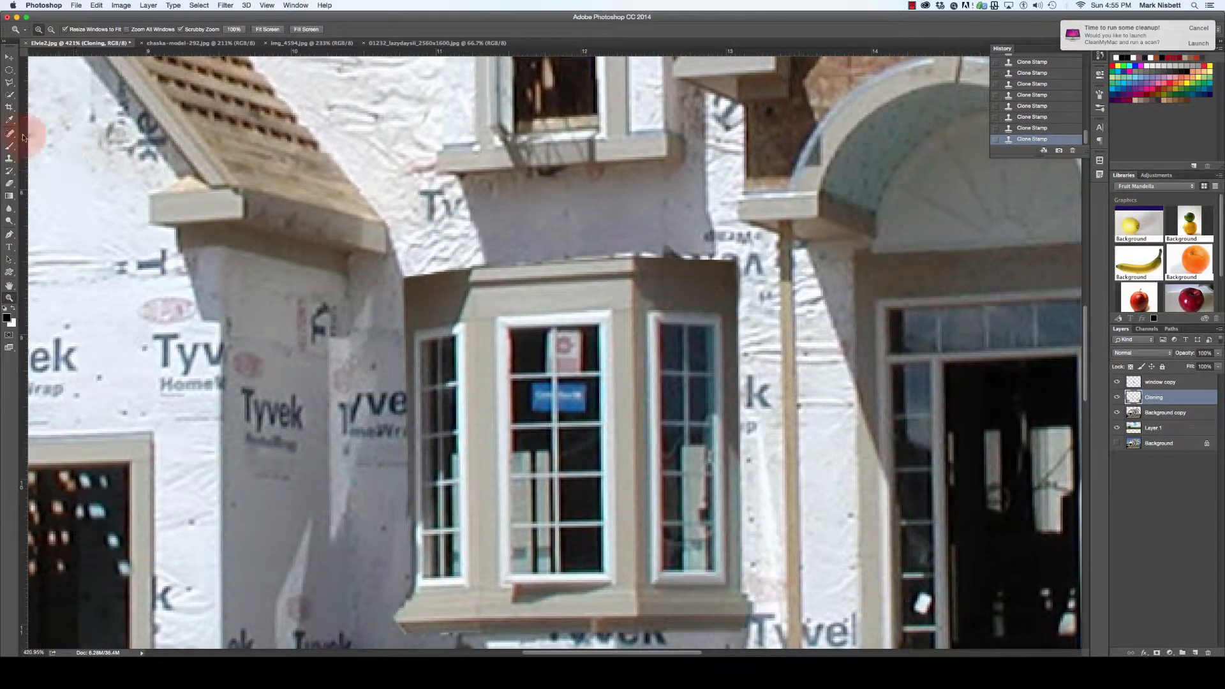
{"action": "left_click", "coordinate": [8, 158]}
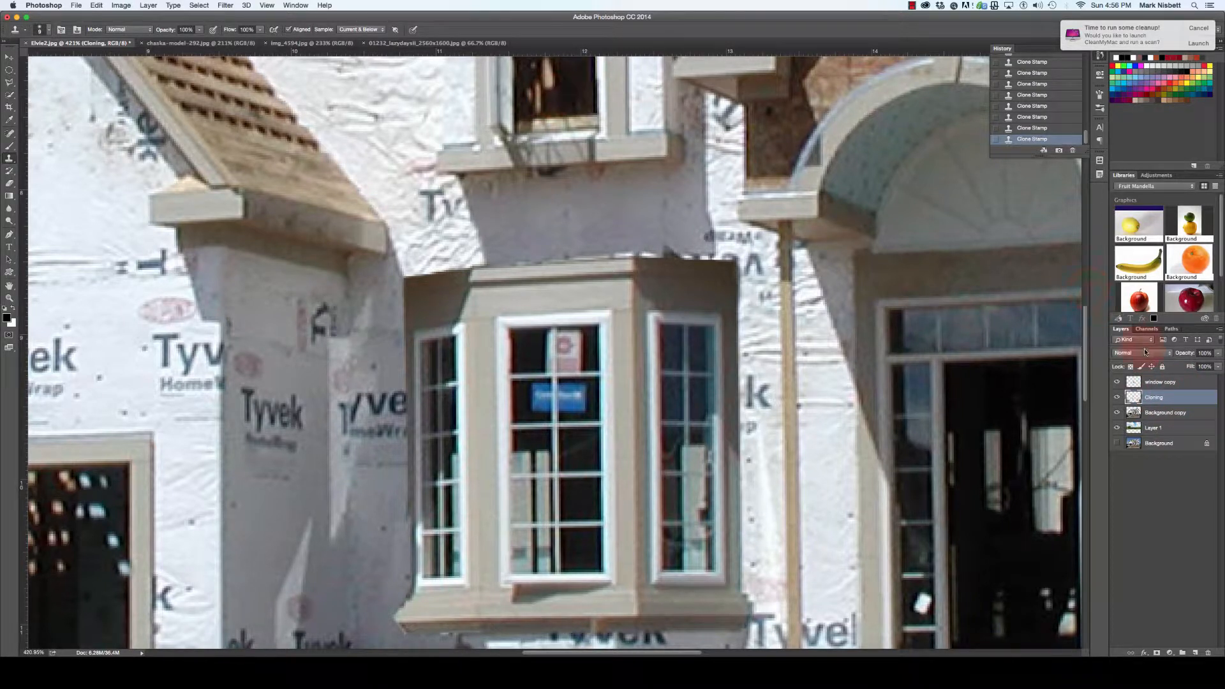
{"action": "left_click", "coordinate": [1168, 397]}
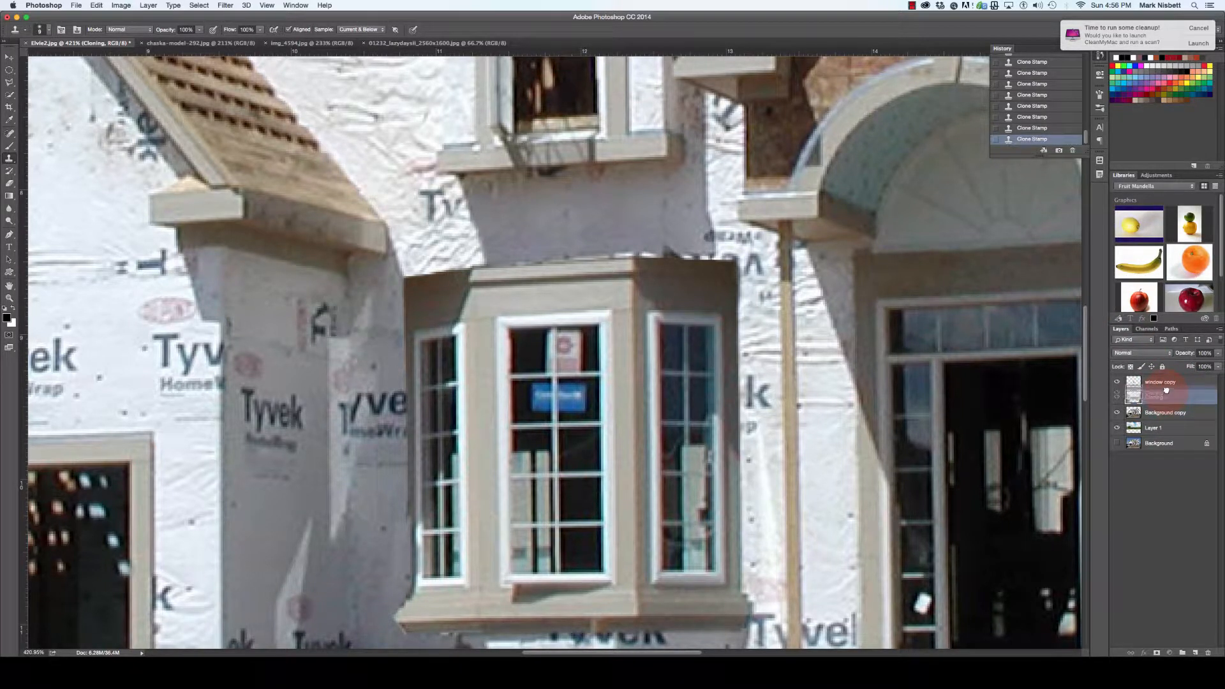
{"action": "left_click", "coordinate": [1164, 381], "text": "shift"}
{"action": "left_click_drag", "start_coordinate": [1164, 381], "coordinate": [1165, 382]}
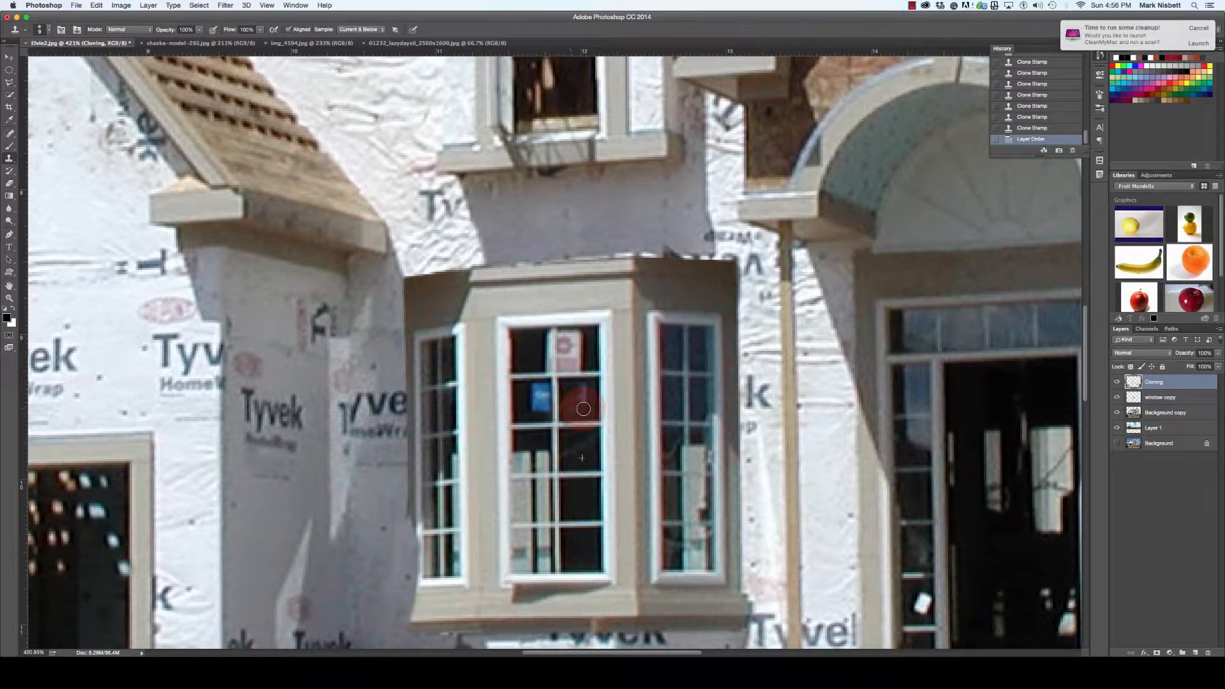
Step: Clone clean dark panes and white muntins over the blue and the red-and-white stickers in the bay's center window
{"action": "mouse_move", "coordinate": [583, 395]}
{"action": "left_mouse_down"}
{"action": "mouse_move", "coordinate": [572, 405]}
{"action": "mouse_move", "coordinate": [588, 405]}
{"action": "left_mouse_up"}
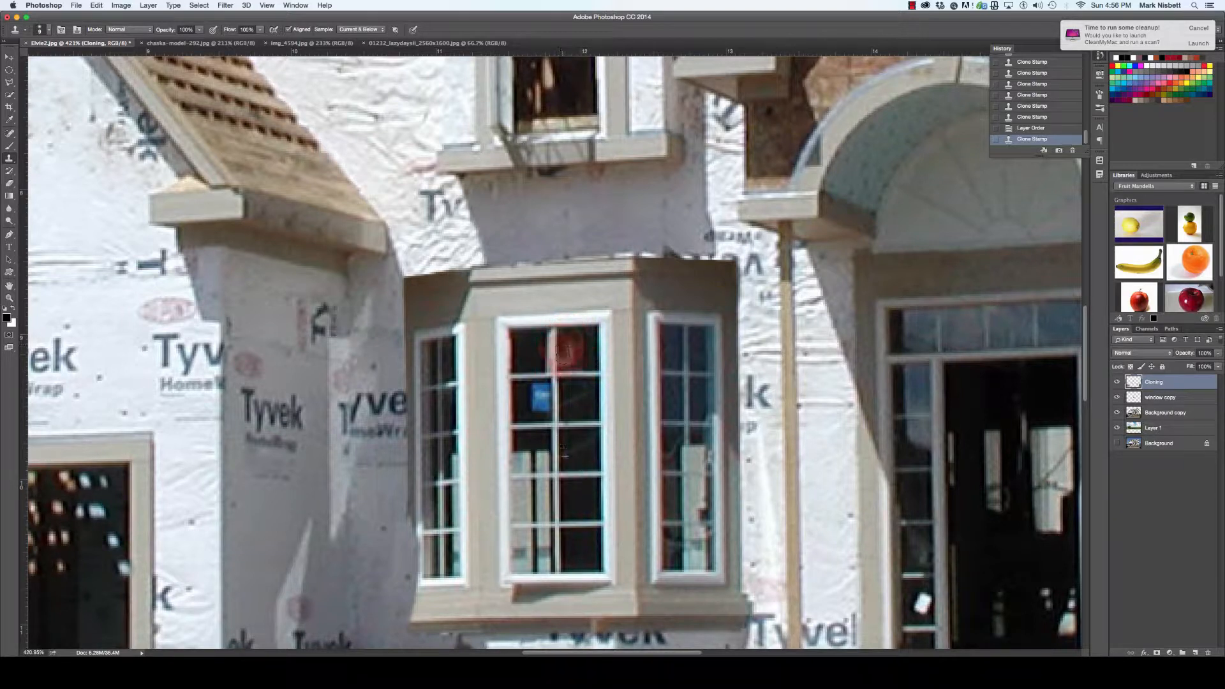
{"action": "left_click_drag", "start_coordinate": [567, 355], "coordinate": [580, 346]}
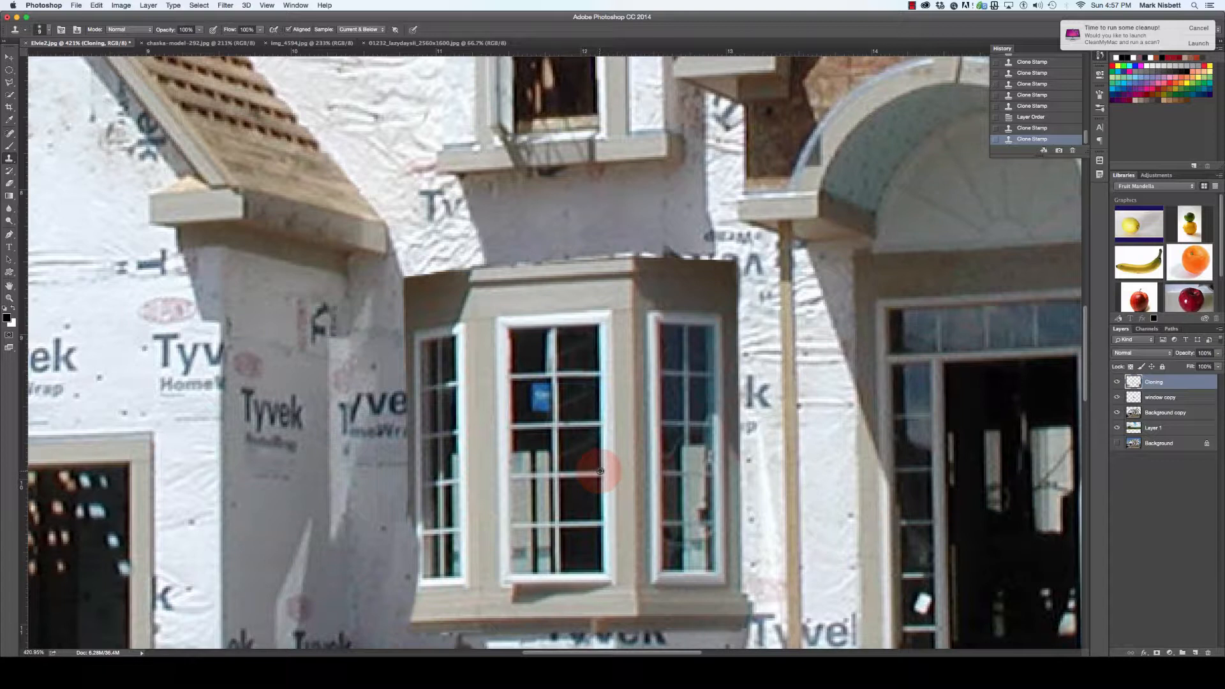
{"action": "left_click", "coordinate": [600, 471], "text": "alt"}
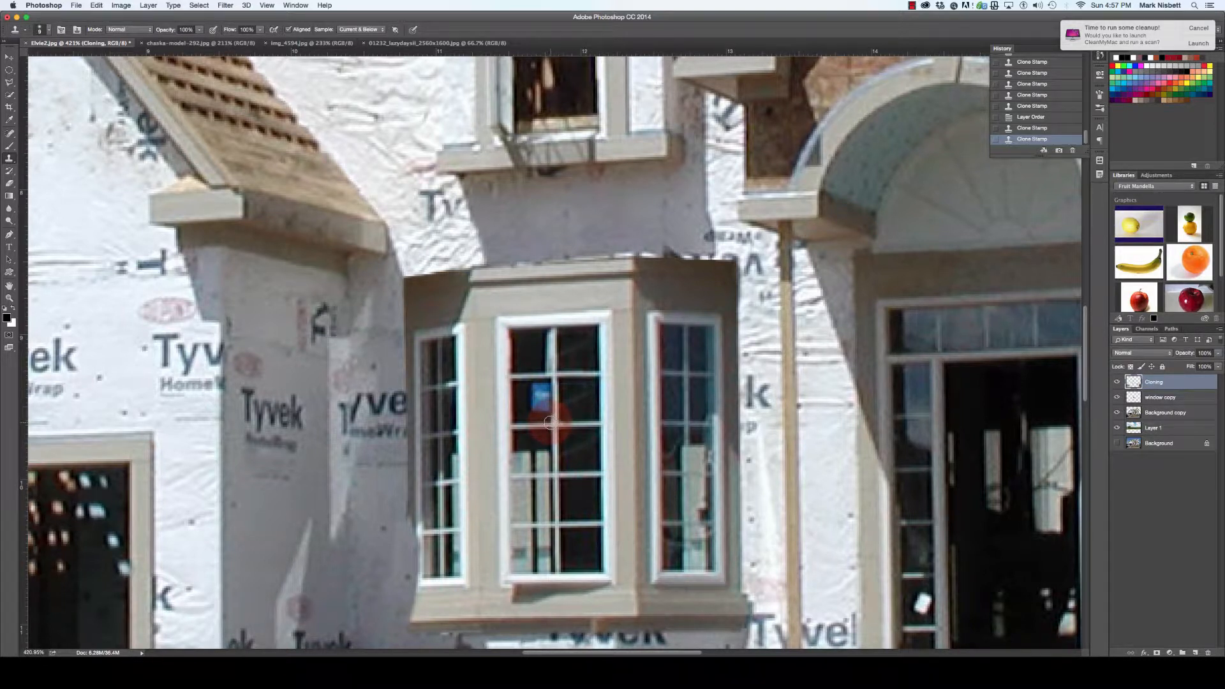
{"action": "mouse_move", "coordinate": [552, 421]}
{"action": "left_mouse_down"}
{"action": "mouse_move", "coordinate": [550, 389]}
{"action": "mouse_move", "coordinate": [535, 389]}
{"action": "mouse_move", "coordinate": [539, 409]}
{"action": "mouse_move", "coordinate": [542, 388]}
{"action": "mouse_move", "coordinate": [587, 383]}
{"action": "mouse_move", "coordinate": [536, 345]}
{"action": "mouse_move", "coordinate": [544, 362]}
{"action": "mouse_move", "coordinate": [547, 339]}
{"action": "mouse_move", "coordinate": [590, 414]}
{"action": "mouse_move", "coordinate": [564, 405]}
{"action": "mouse_move", "coordinate": [552, 419]}
{"action": "left_mouse_up"}
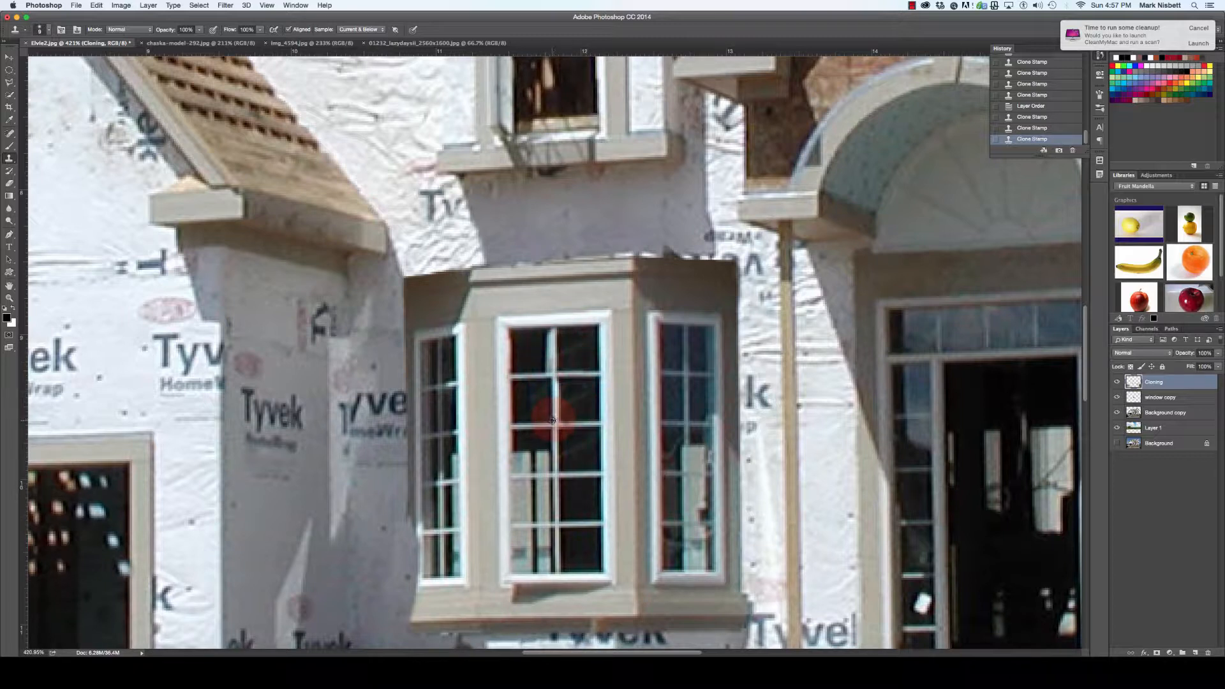
{"action": "left_click", "coordinate": [552, 422], "text": "alt"}
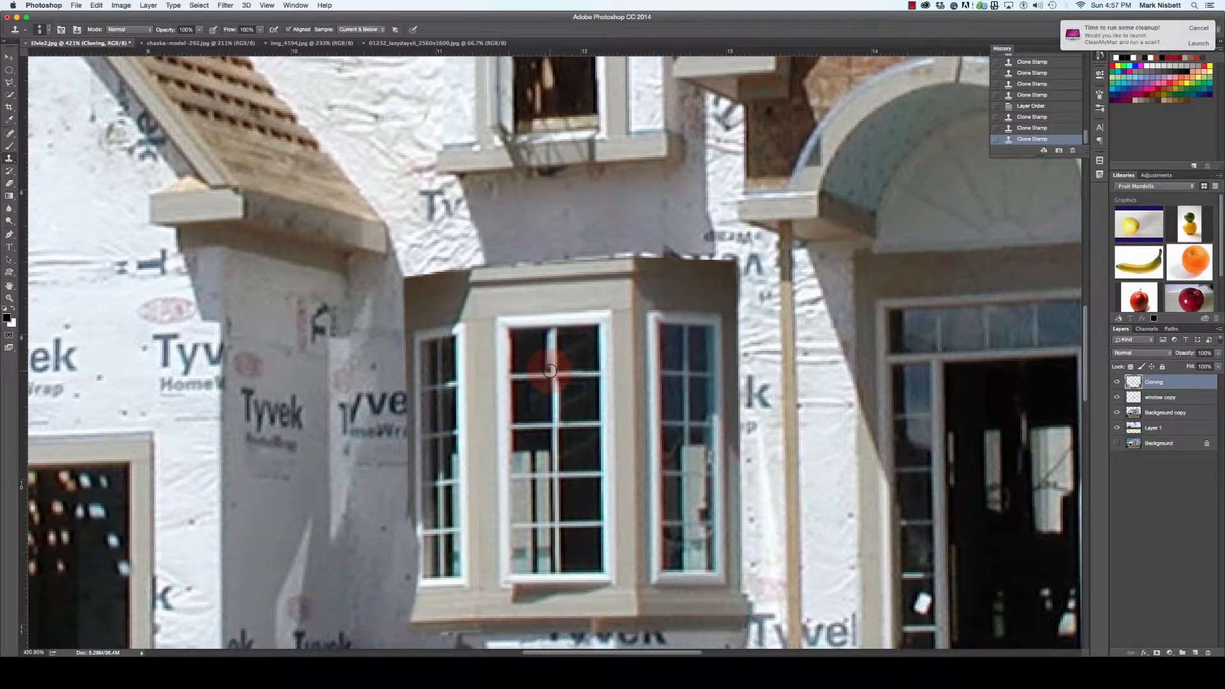
{"action": "left_click_drag", "start_coordinate": [549, 371], "coordinate": [545, 319]}
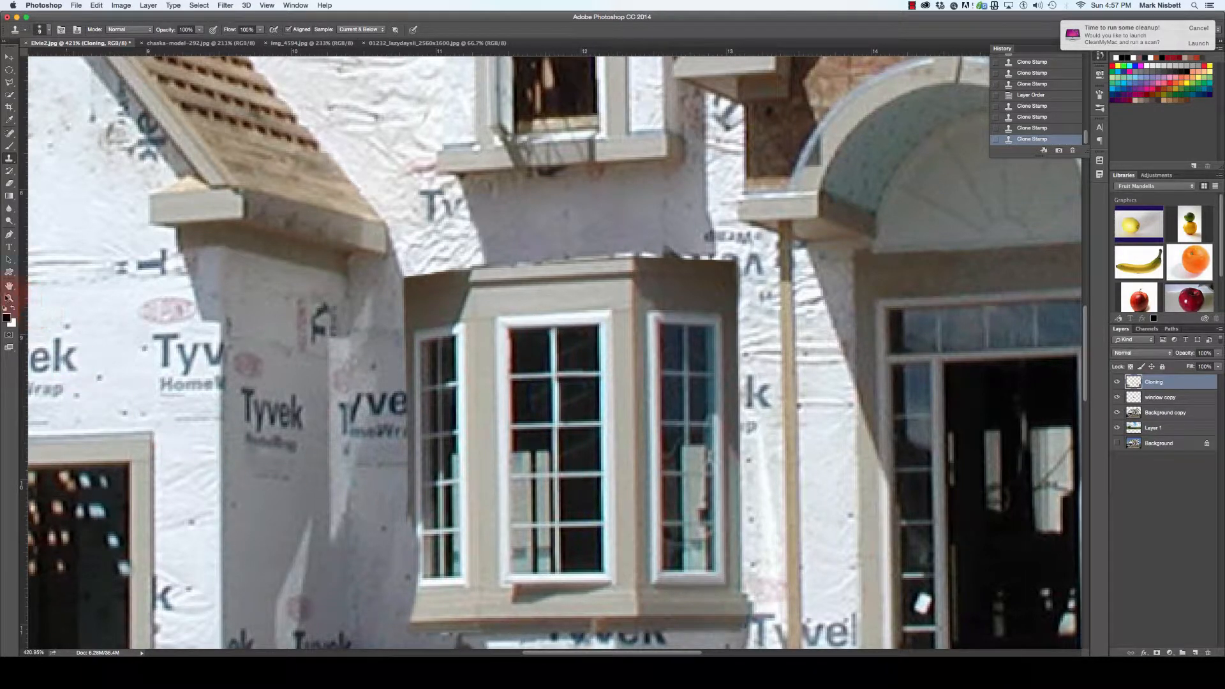
Step: Save the layered image as a Photoshop file named with cad234, the student's full name and ASGN2, with Maximize Compatibility on
{"action": "left_click", "coordinate": [9, 297]}
{"action": "left_click", "coordinate": [267, 29]}
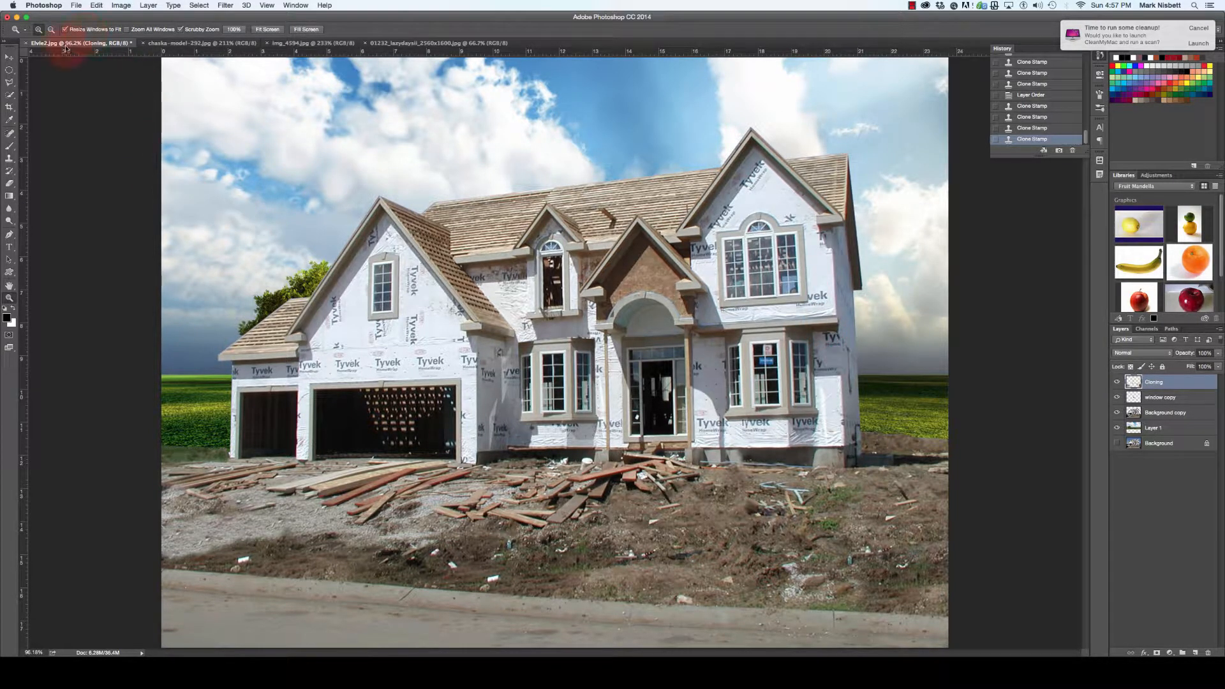
{"action": "left_click", "coordinate": [76, 5]}
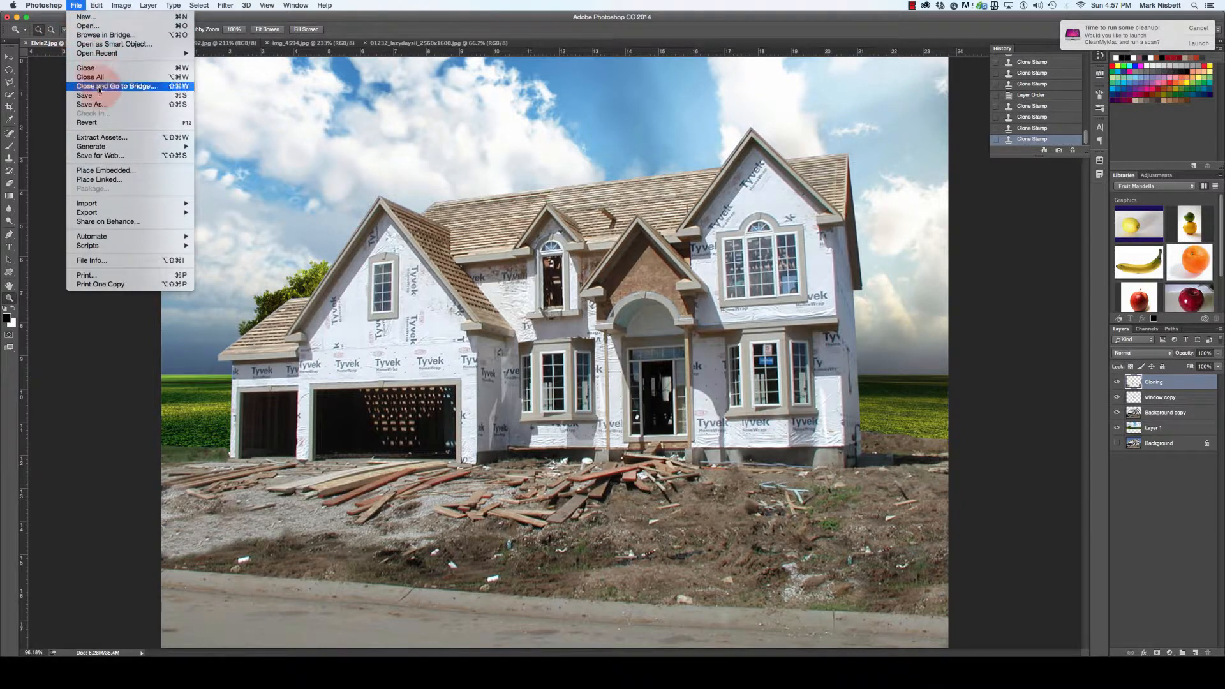
{"action": "left_click", "coordinate": [127, 105]}
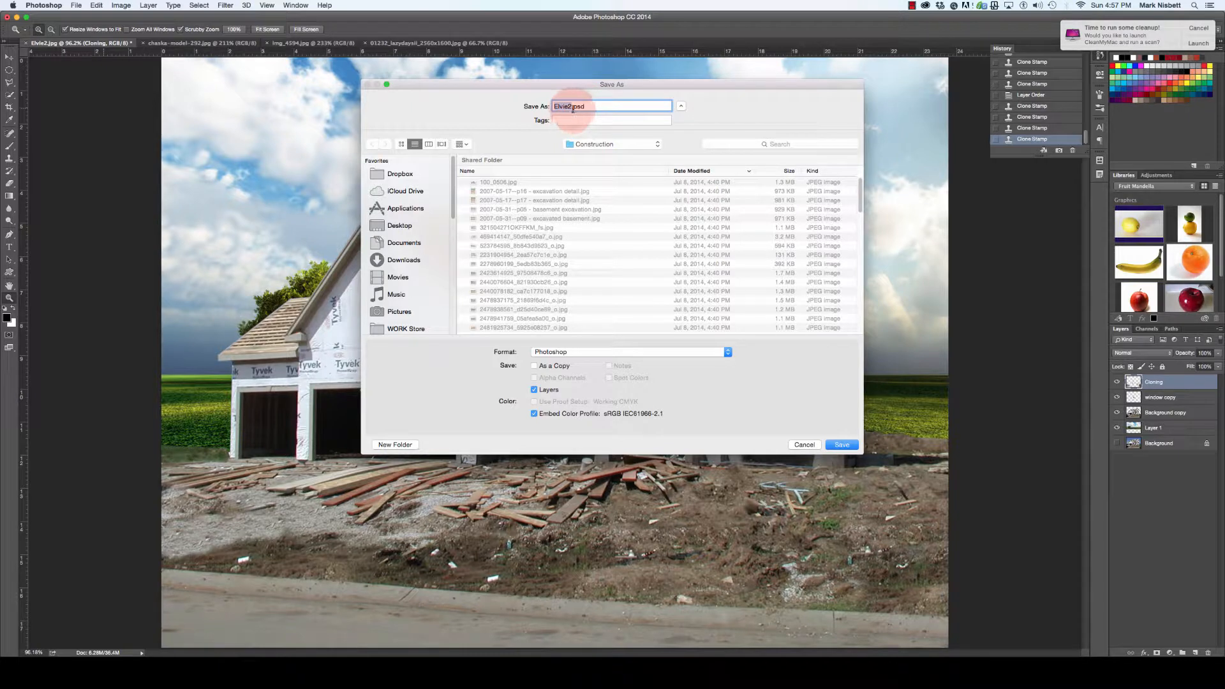
{"action": "type", "text": "ad234_mark_nisbett_ASGN"}
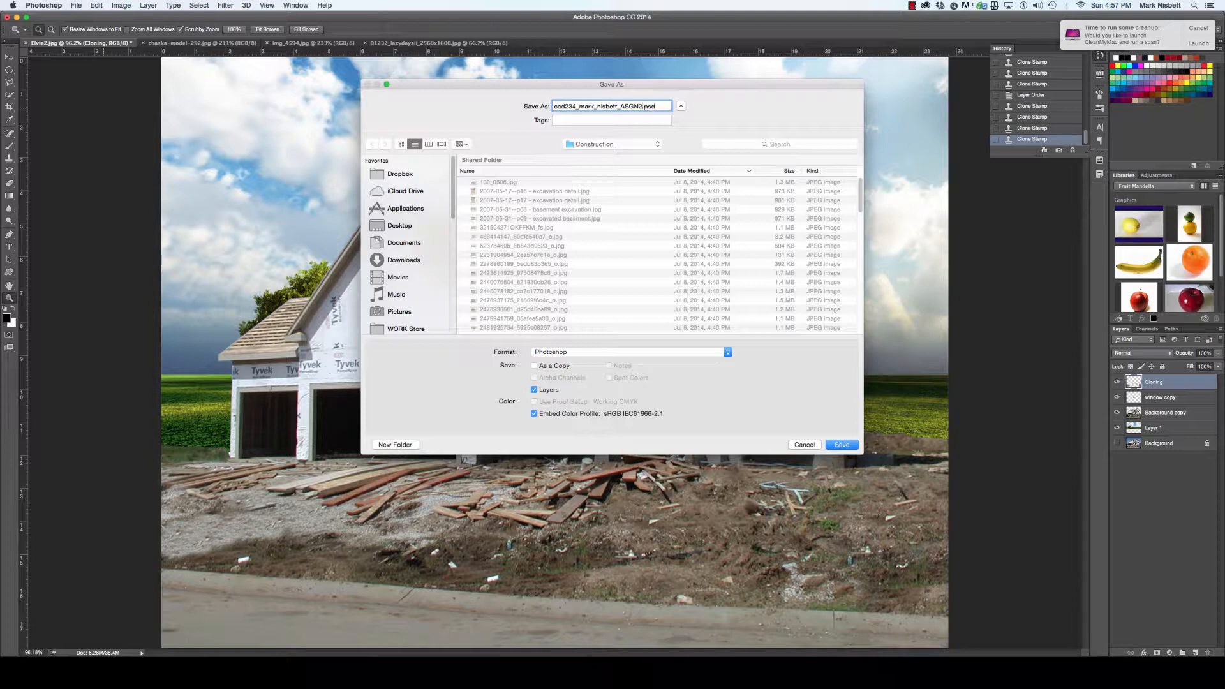
{"action": "left_click", "coordinate": [841, 445]}
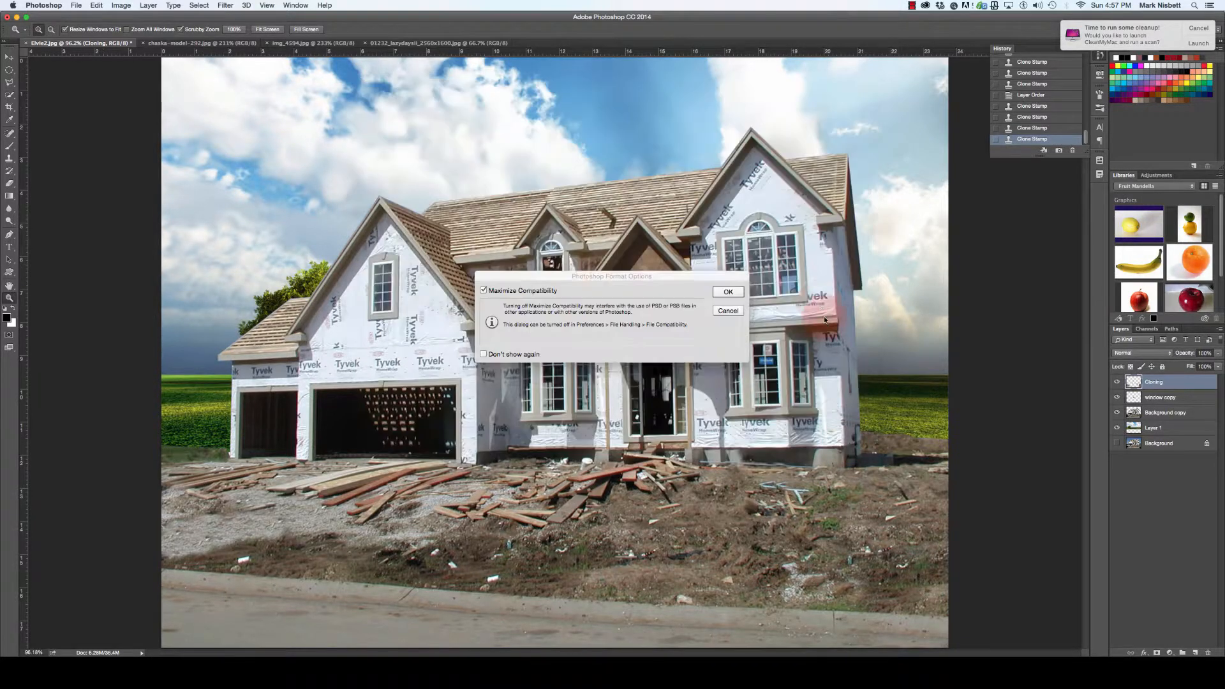
{"action": "left_click", "coordinate": [728, 292]}
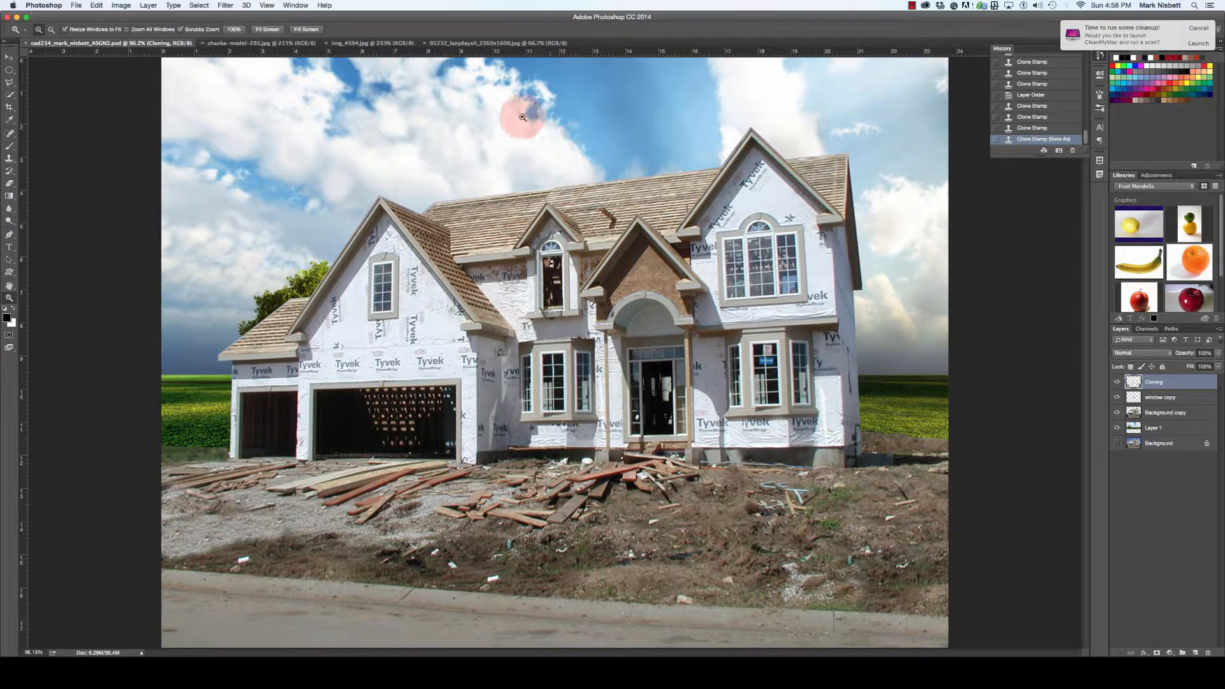
Step: Close the model, img_4594.jpg and landscape source images, keeping only the layered house image open
{"action": "left_click", "coordinate": [425, 43]}
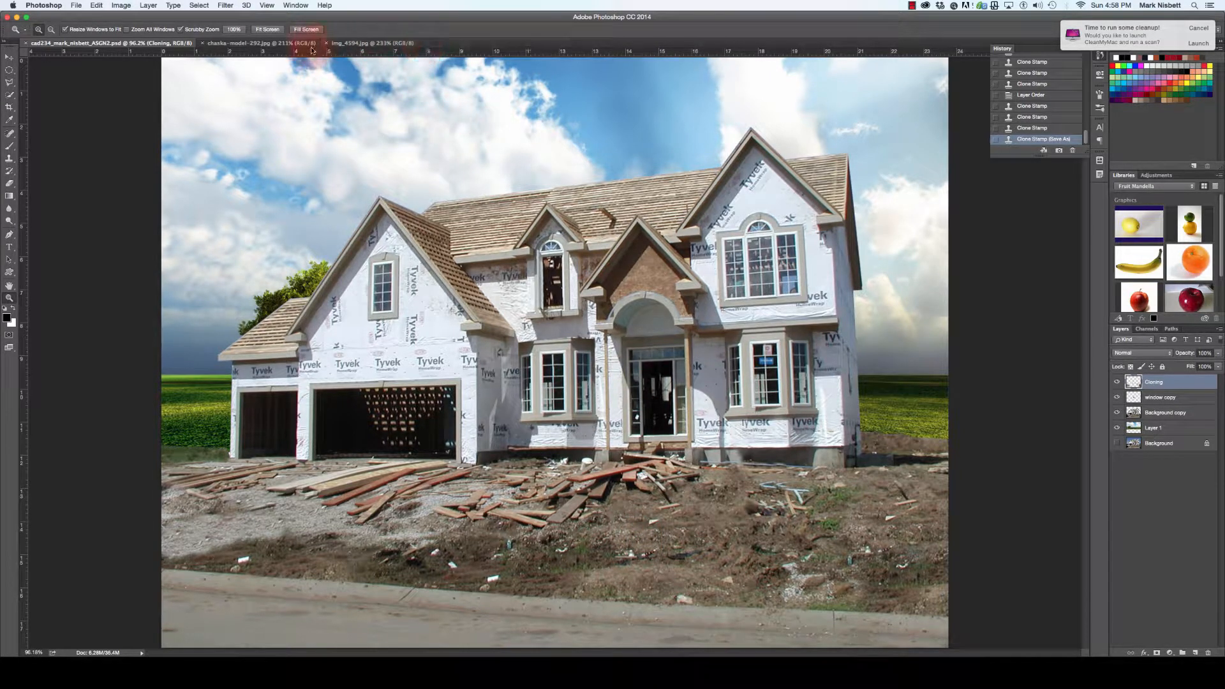
{"action": "left_click", "coordinate": [326, 42]}
{"action": "left_click", "coordinate": [201, 42]}
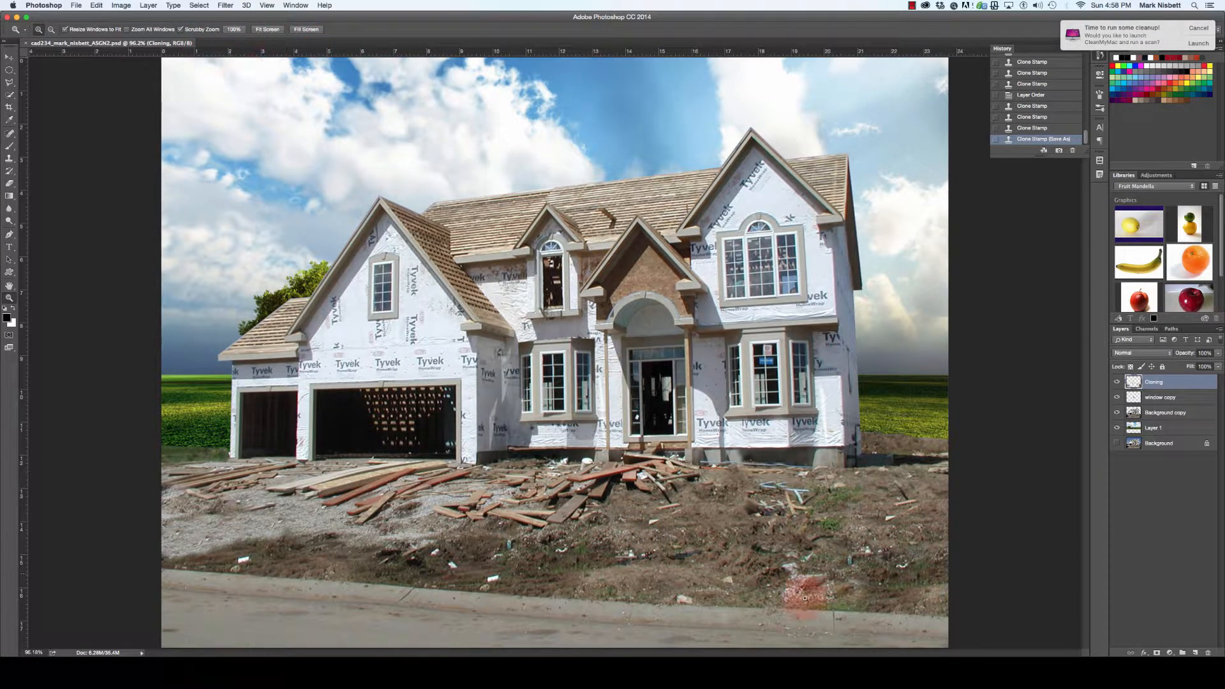
Step: Switch to Adobe Bridge and open the For Sale sign photo 313291_5522.jpg from the Stock Graphics folder in Photoshop
{"action": "left_click", "coordinate": [845, 644]}
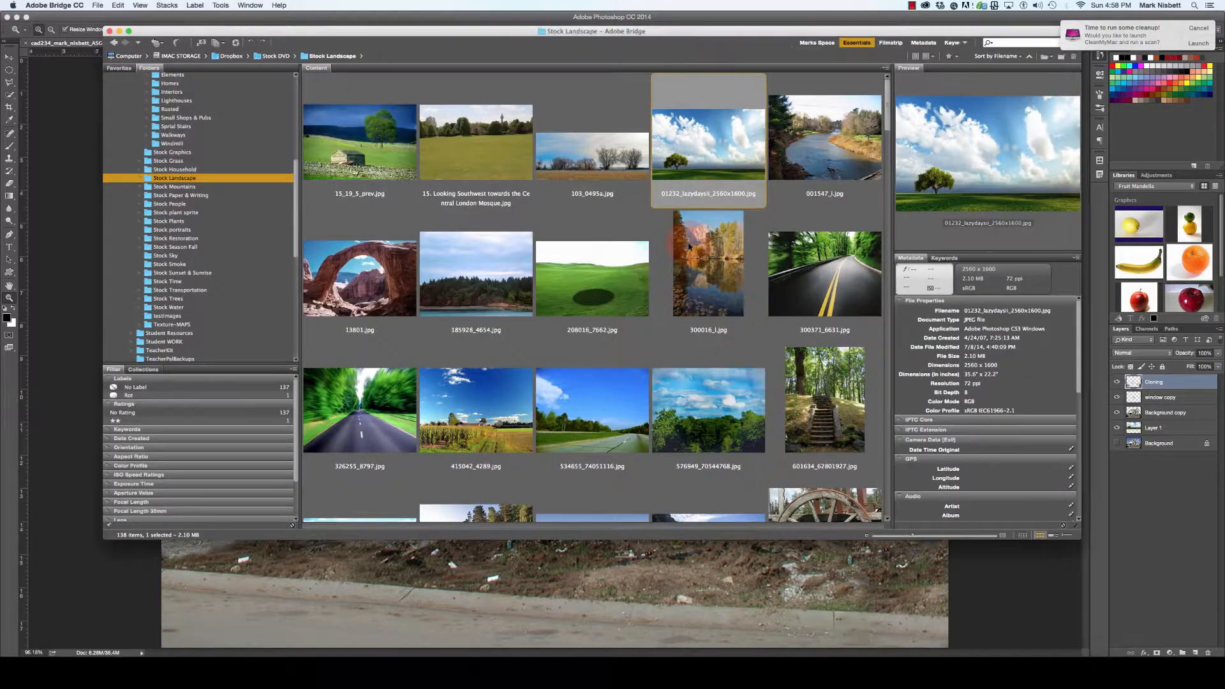
{"action": "left_click", "coordinate": [171, 153]}
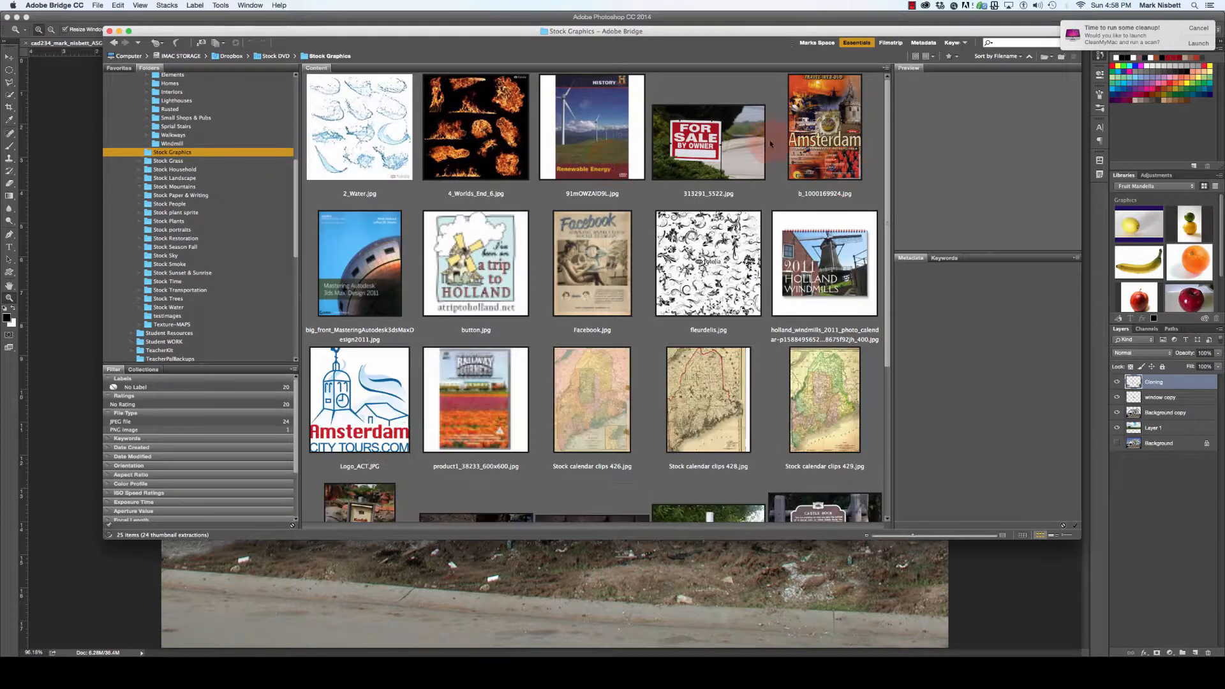
{"action": "left_click", "coordinate": [723, 145]}
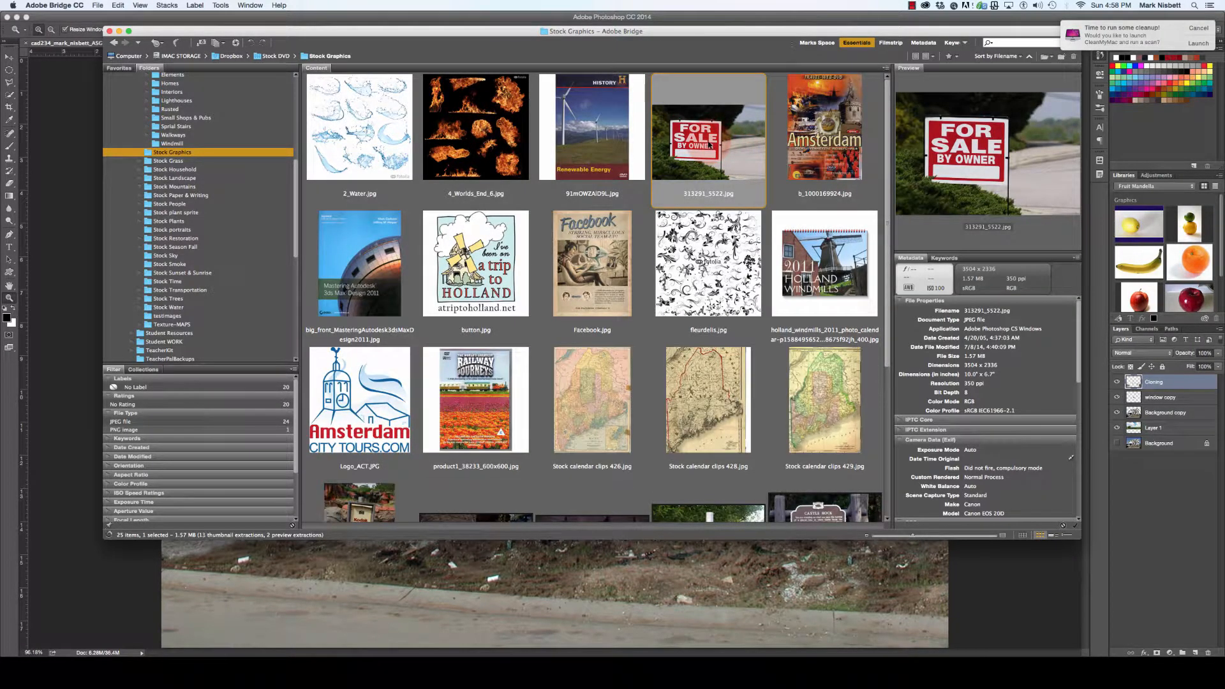
{"action": "right_click", "coordinate": [712, 145]}
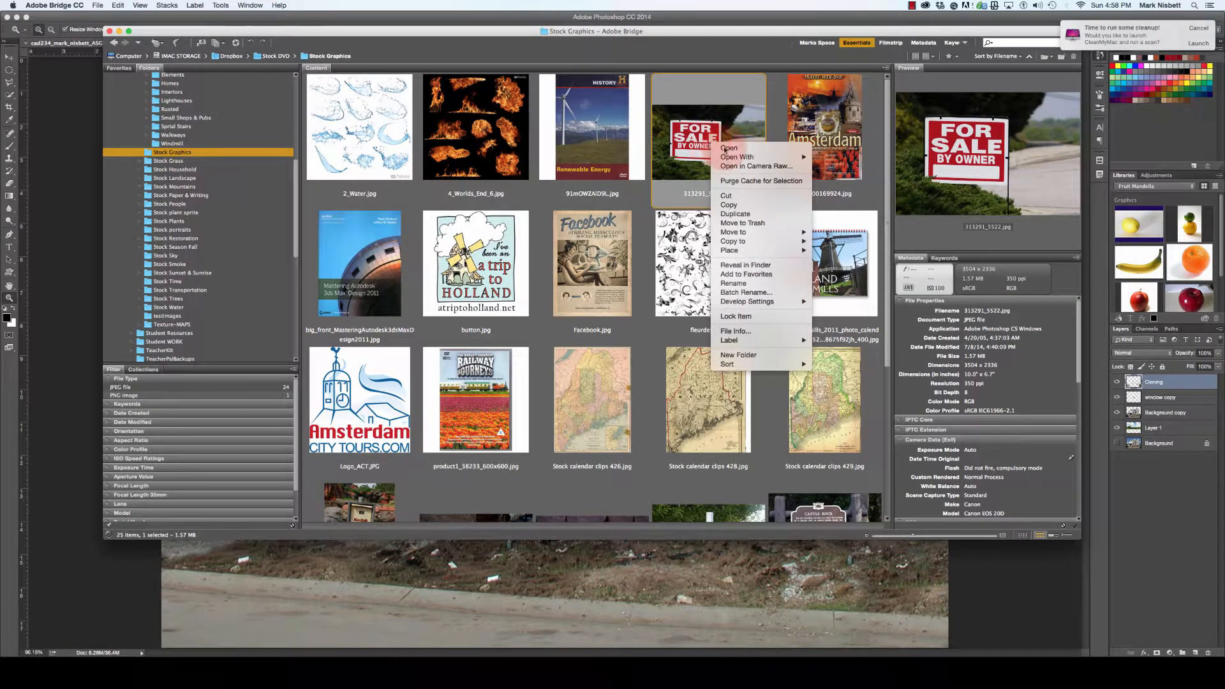
{"action": "left_click", "coordinate": [729, 148]}
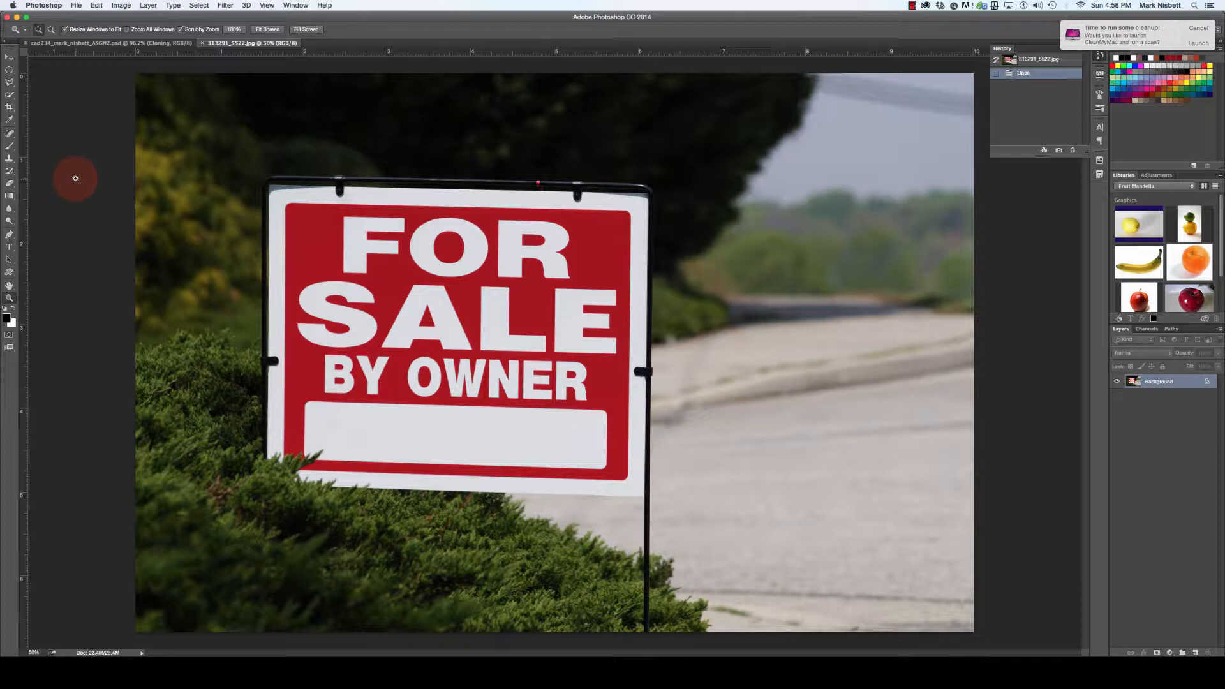
Step: Select the For Sale sign with its black frame and right-hand post using the Quick Selection tool
{"action": "left_click", "coordinate": [10, 95]}
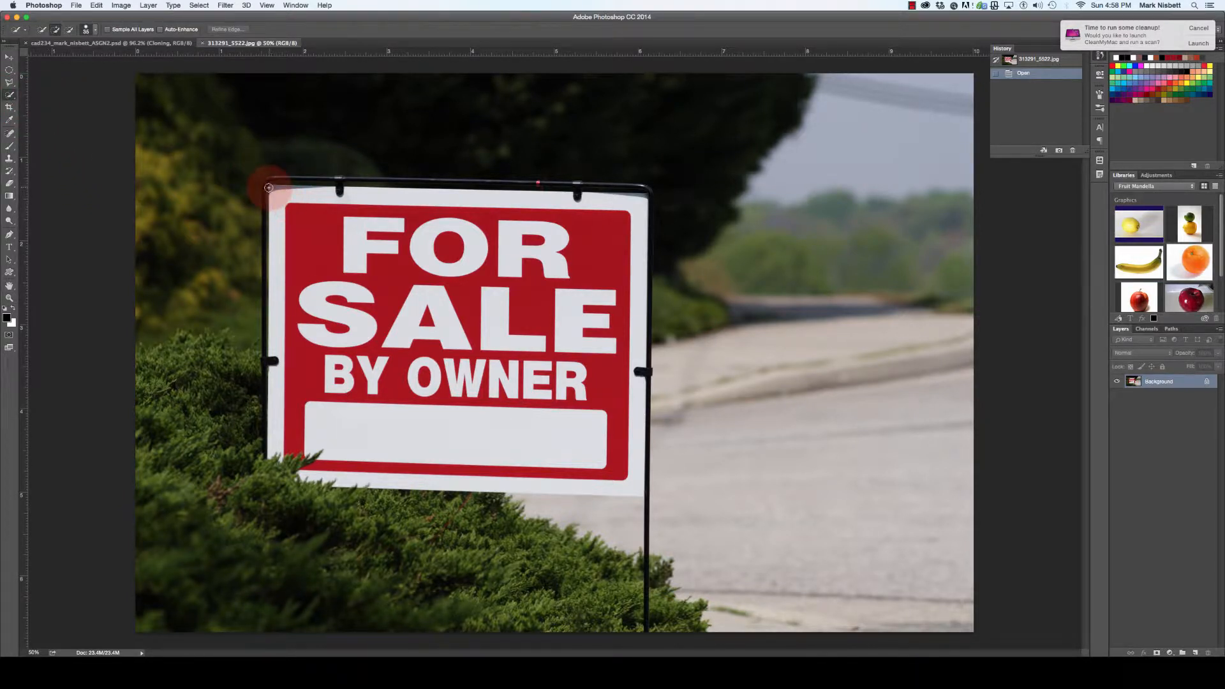
{"action": "mouse_move", "coordinate": [268, 187]}
{"action": "left_mouse_down"}
{"action": "mouse_move", "coordinate": [640, 193]}
{"action": "mouse_move", "coordinate": [637, 323]}
{"action": "mouse_move", "coordinate": [618, 405]}
{"action": "mouse_move", "coordinate": [626, 441]}
{"action": "mouse_move", "coordinate": [590, 455]}
{"action": "mouse_move", "coordinate": [361, 414]}
{"action": "mouse_move", "coordinate": [350, 302]}
{"action": "mouse_move", "coordinate": [372, 343]}
{"action": "mouse_move", "coordinate": [514, 380]}
{"action": "mouse_move", "coordinate": [552, 340]}
{"action": "mouse_move", "coordinate": [523, 264]}
{"action": "mouse_move", "coordinate": [562, 238]}
{"action": "mouse_move", "coordinate": [343, 244]}
{"action": "mouse_move", "coordinate": [347, 266]}
{"action": "mouse_move", "coordinate": [432, 326]}
{"action": "mouse_move", "coordinate": [582, 390]}
{"action": "mouse_move", "coordinate": [586, 424]}
{"action": "mouse_move", "coordinate": [636, 473]}
{"action": "mouse_move", "coordinate": [540, 481]}
{"action": "mouse_move", "coordinate": [358, 470]}
{"action": "mouse_move", "coordinate": [281, 369]}
{"action": "mouse_move", "coordinate": [268, 451]}
{"action": "mouse_move", "coordinate": [268, 192]}
{"action": "left_mouse_up"}
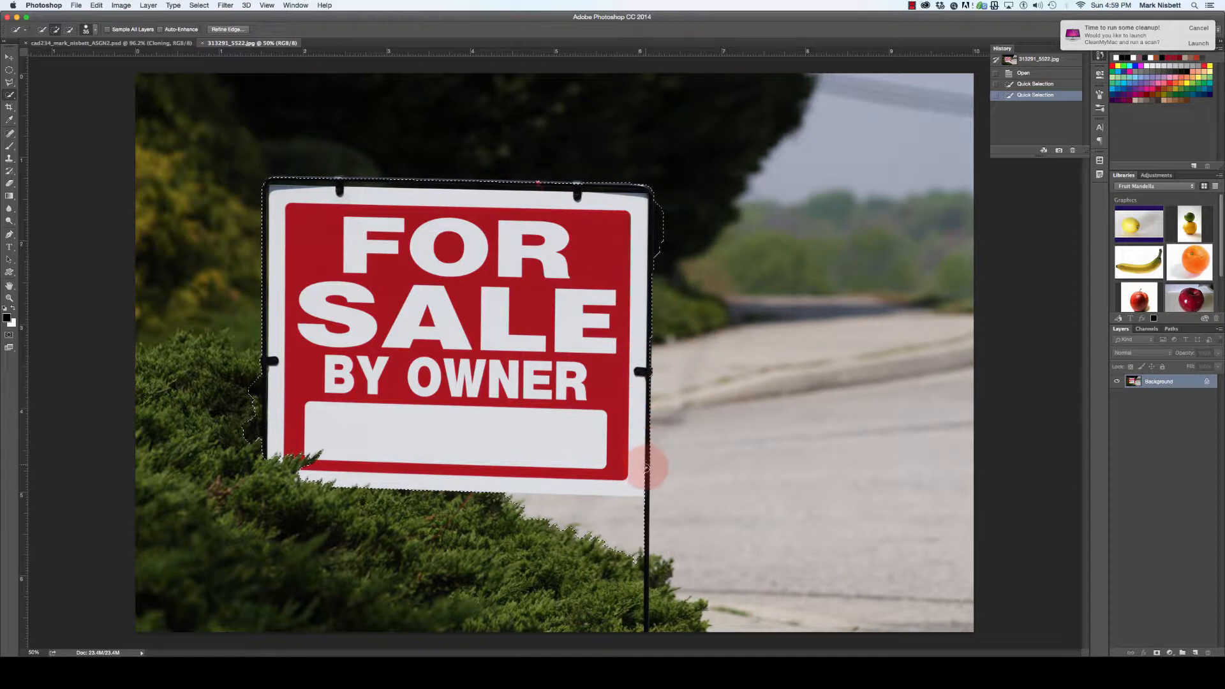
{"action": "left_click_drag", "start_coordinate": [644, 521], "coordinate": [646, 333]}
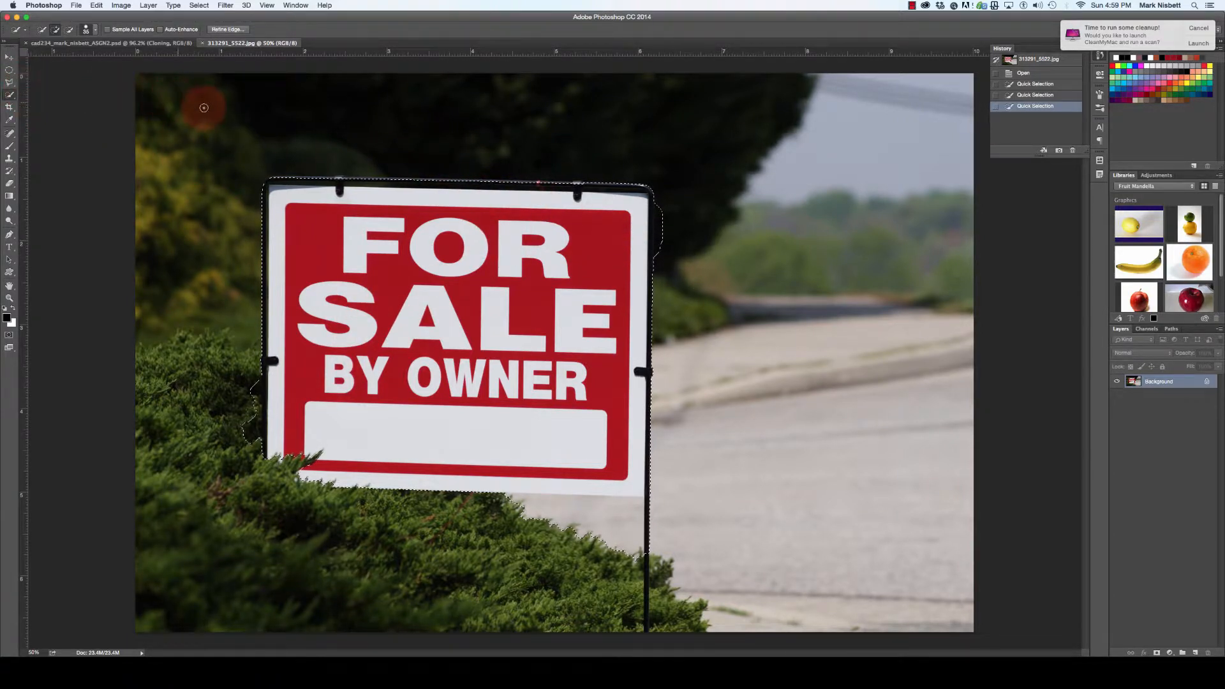
Step: Subtract the stray background beside the frame, below the sign and in the bushes from the Quick Selection
{"action": "left_click", "coordinate": [69, 29]}
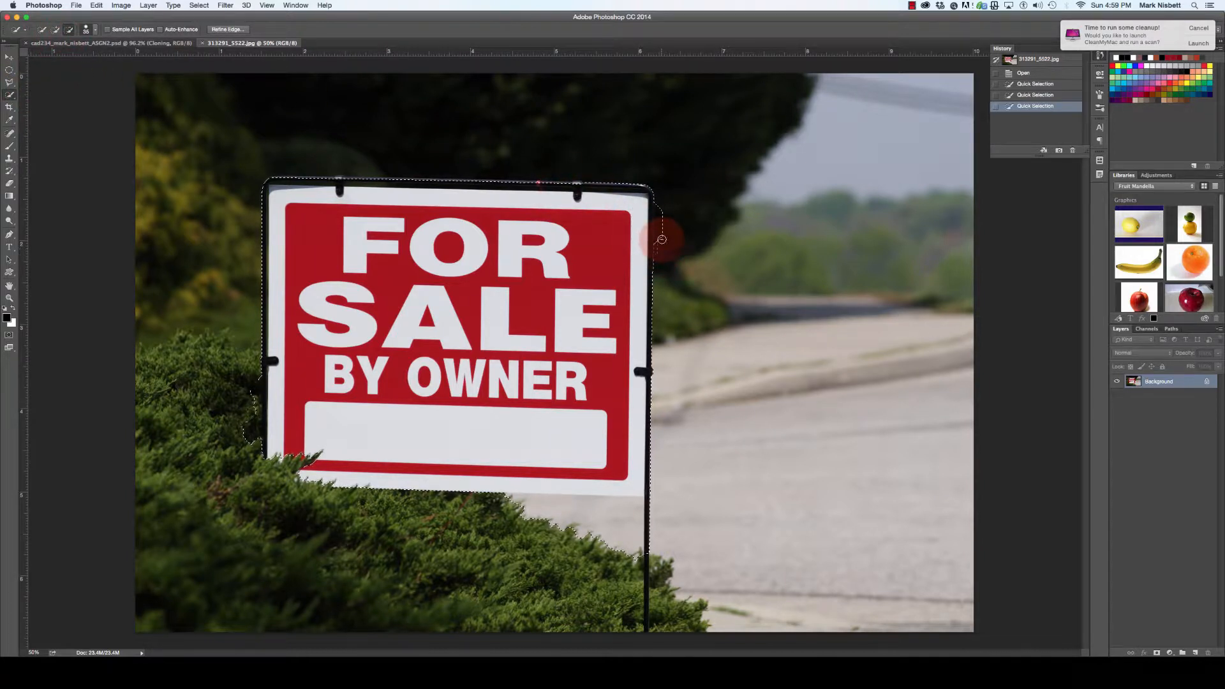
{"action": "left_click_drag", "start_coordinate": [664, 195], "coordinate": [676, 374]}
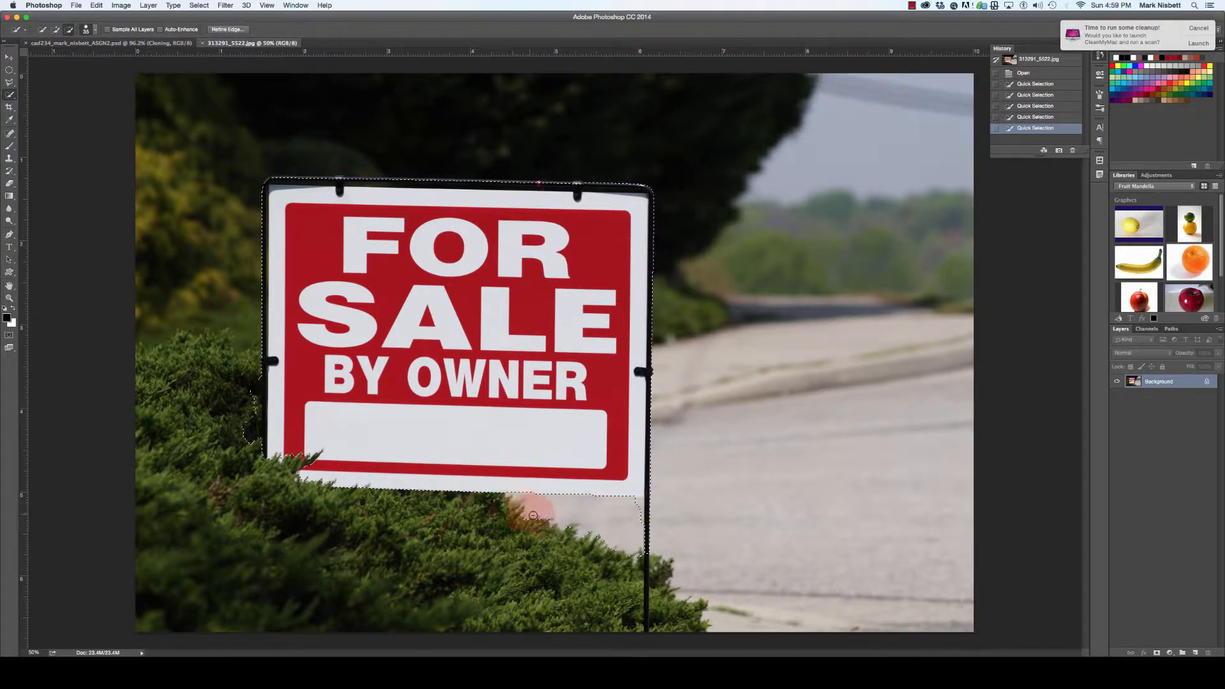
{"action": "mouse_move", "coordinate": [533, 516]}
{"action": "left_mouse_down"}
{"action": "mouse_move", "coordinate": [589, 522]}
{"action": "mouse_move", "coordinate": [618, 542]}
{"action": "left_mouse_up"}
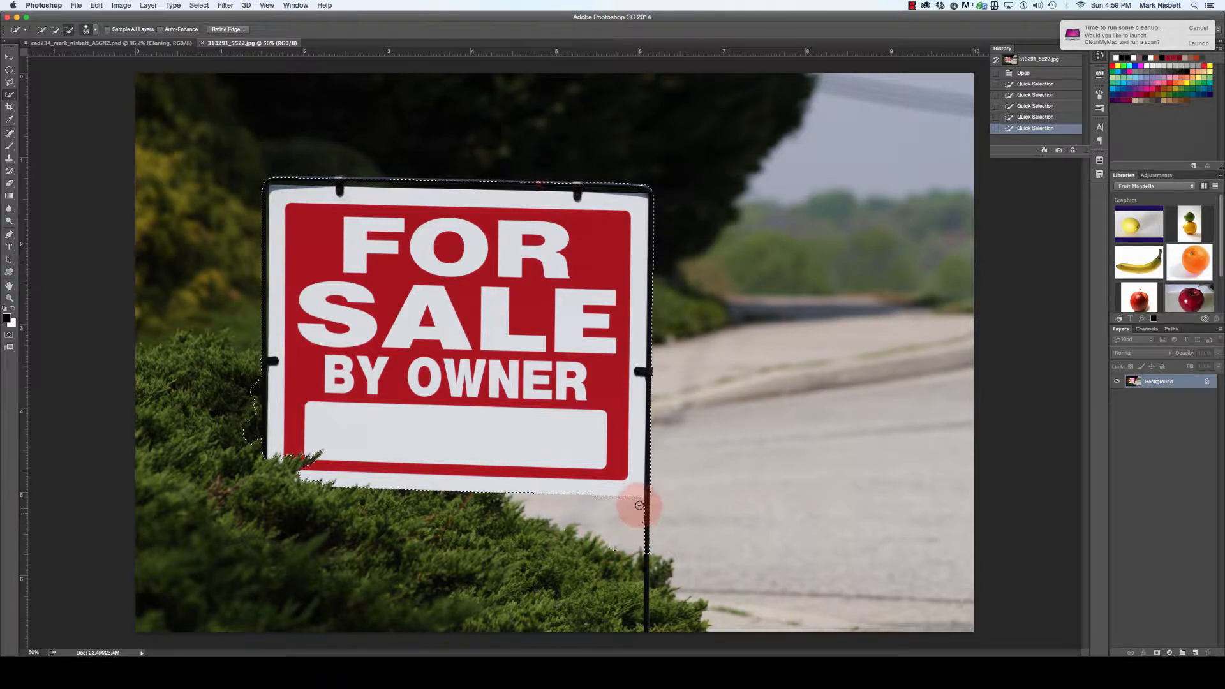
{"action": "left_click_drag", "start_coordinate": [640, 504], "coordinate": [622, 571]}
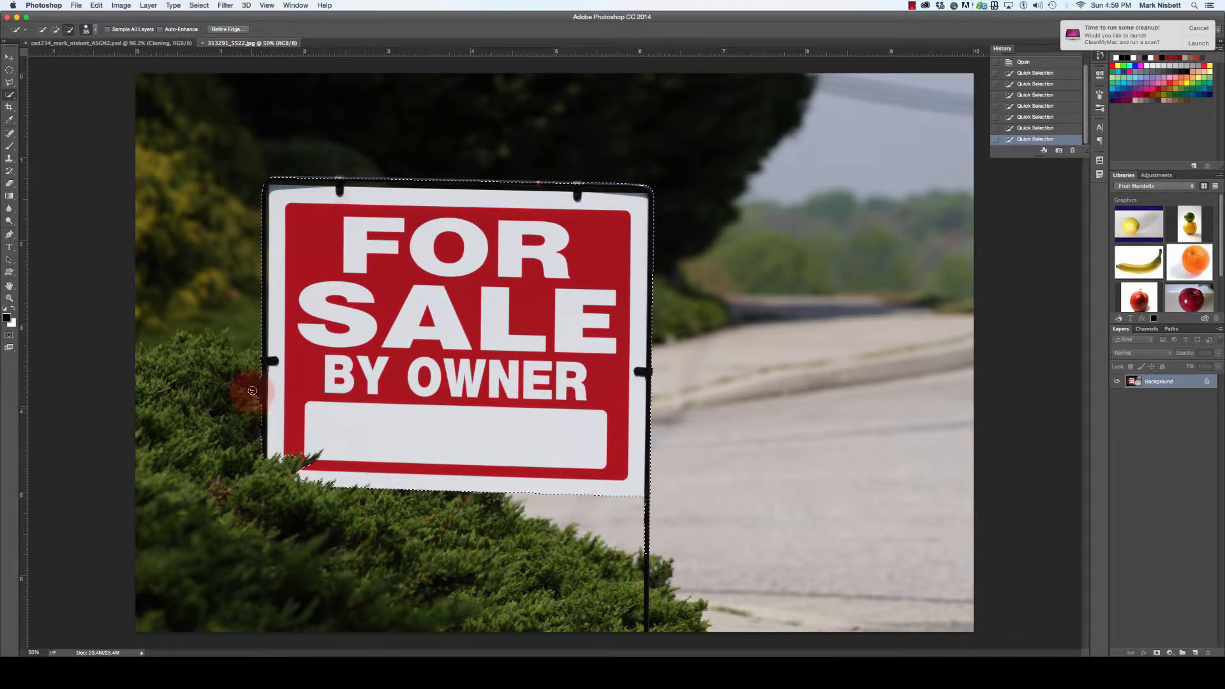
{"action": "left_click_drag", "start_coordinate": [252, 375], "coordinate": [253, 411]}
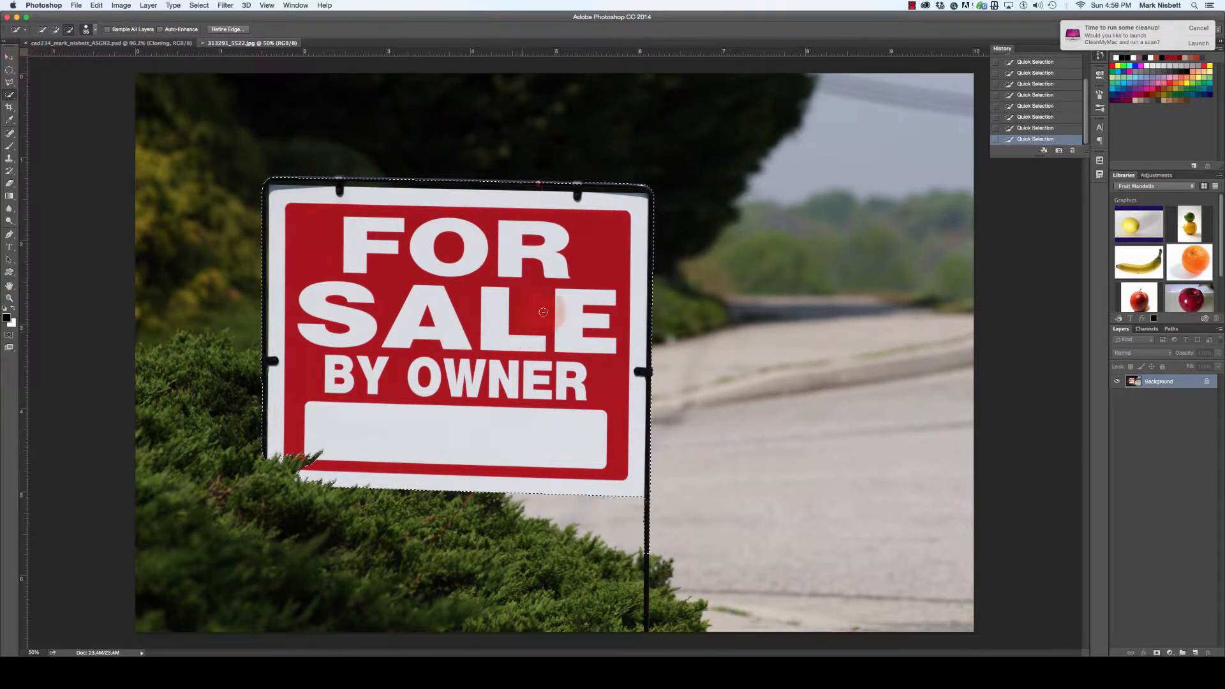
Step: Copy the selected sign into the house image as a new layer and move it up so its top edge is reachable
{"action": "left_click", "coordinate": [9, 57]}
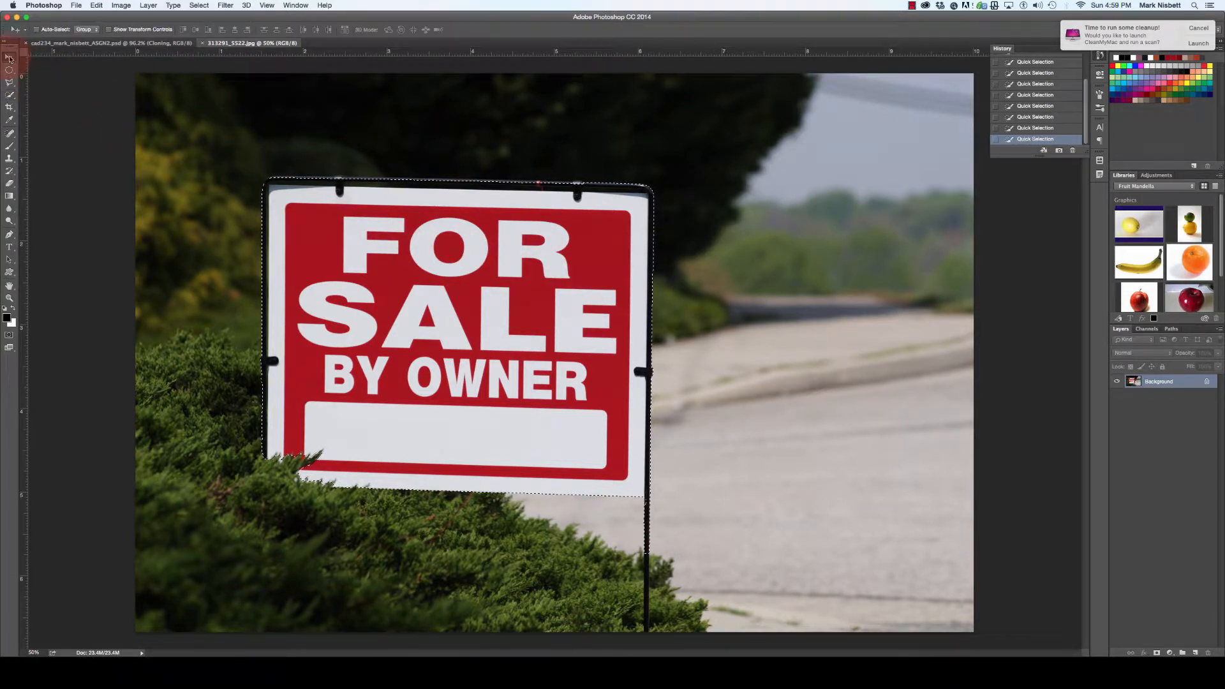
{"action": "left_click", "coordinate": [369, 255]}
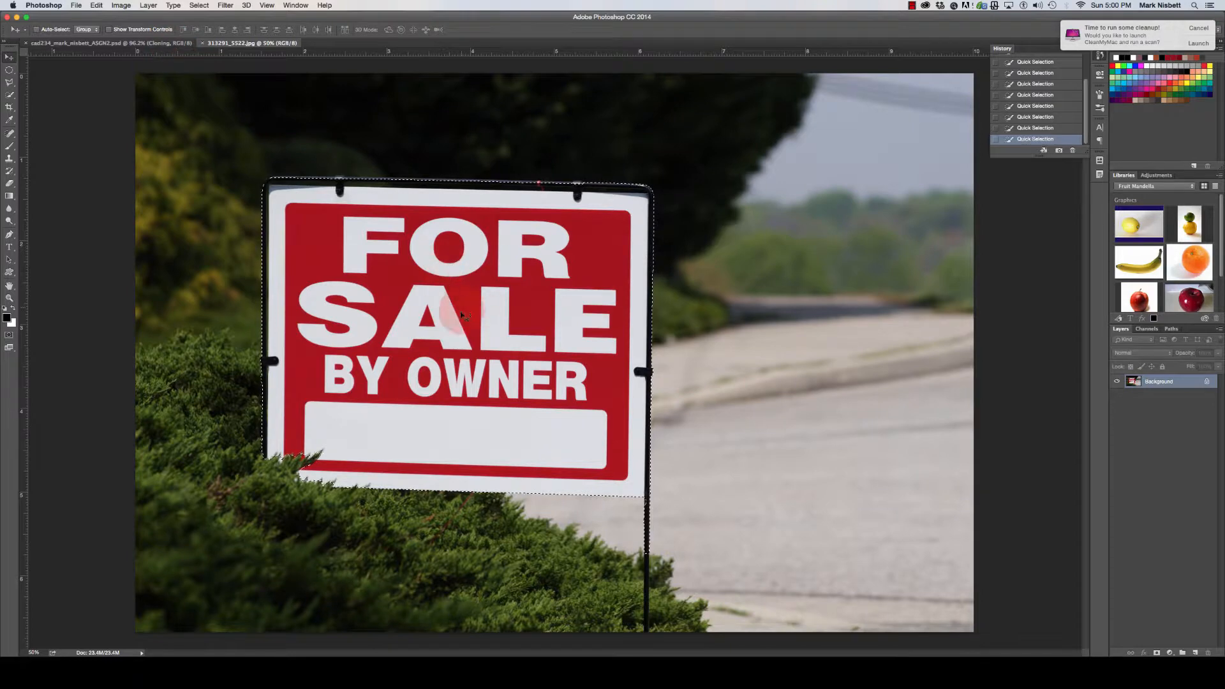
{"action": "left_click_drag", "start_coordinate": [469, 327], "coordinate": [588, 463]}
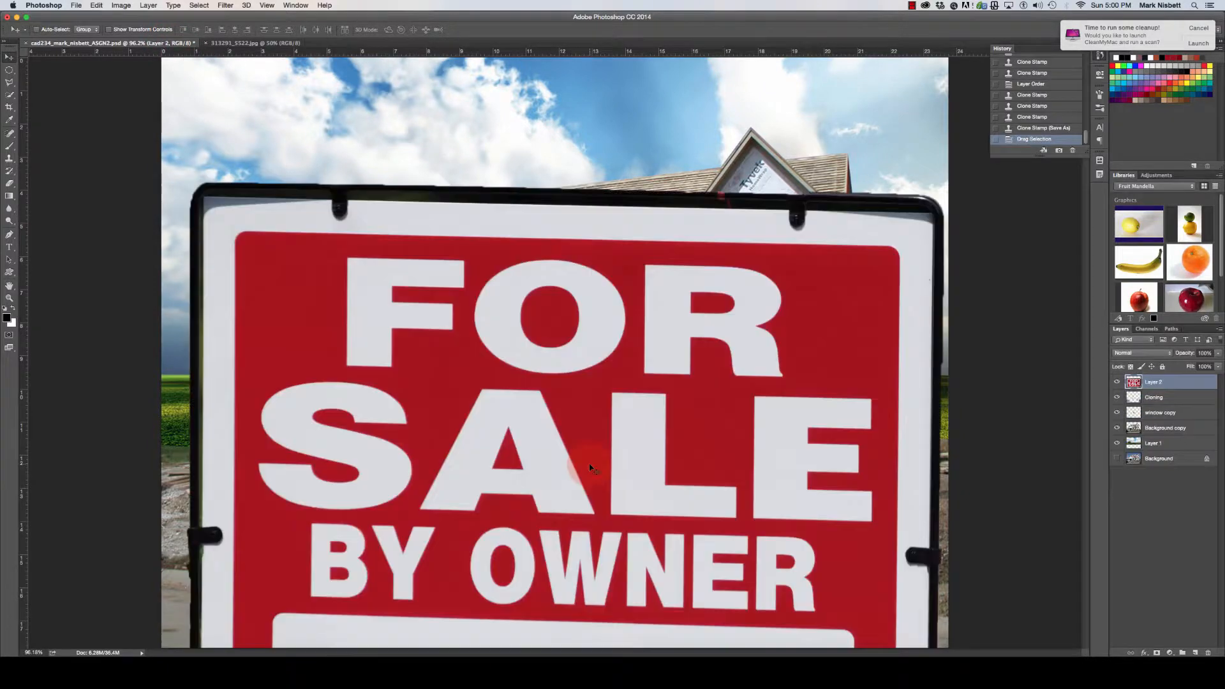
{"action": "left_click_drag", "start_coordinate": [650, 428], "coordinate": [655, 378]}
{"action": "left_click_drag", "start_coordinate": [655, 323], "coordinate": [633, 354]}
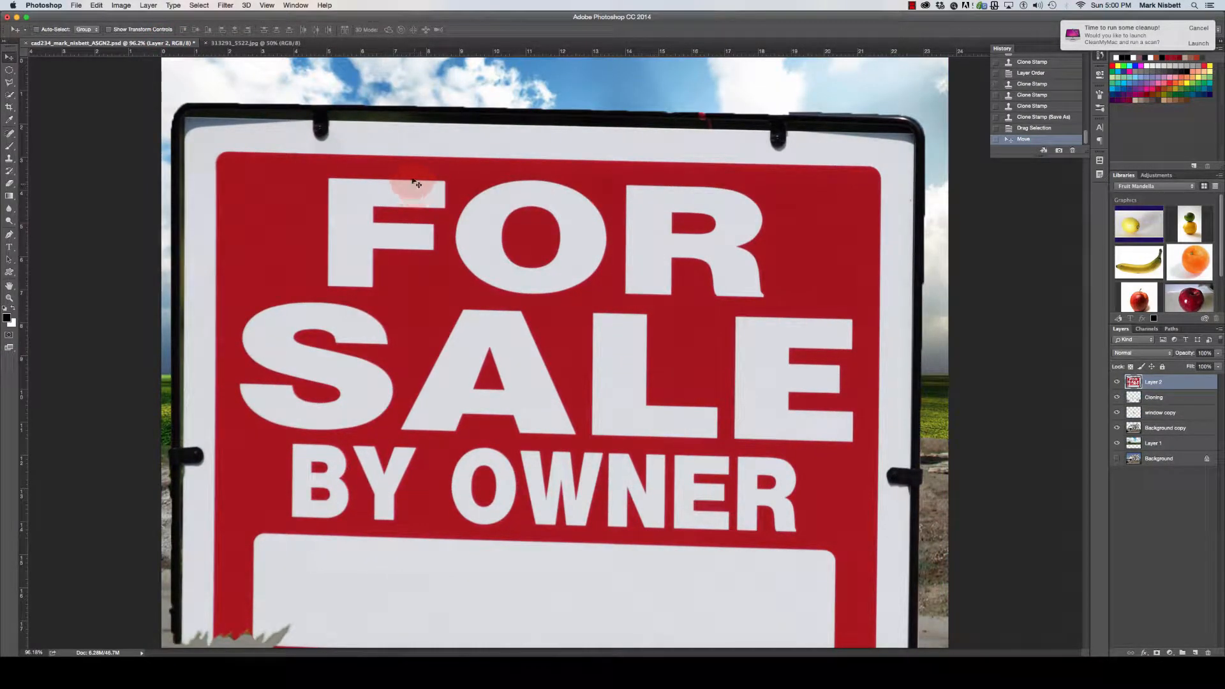
Step: Scale the sign layer down to about 12.5% and place it on the dirt in front of the house's right corner
{"action": "left_click", "coordinate": [124, 30]}
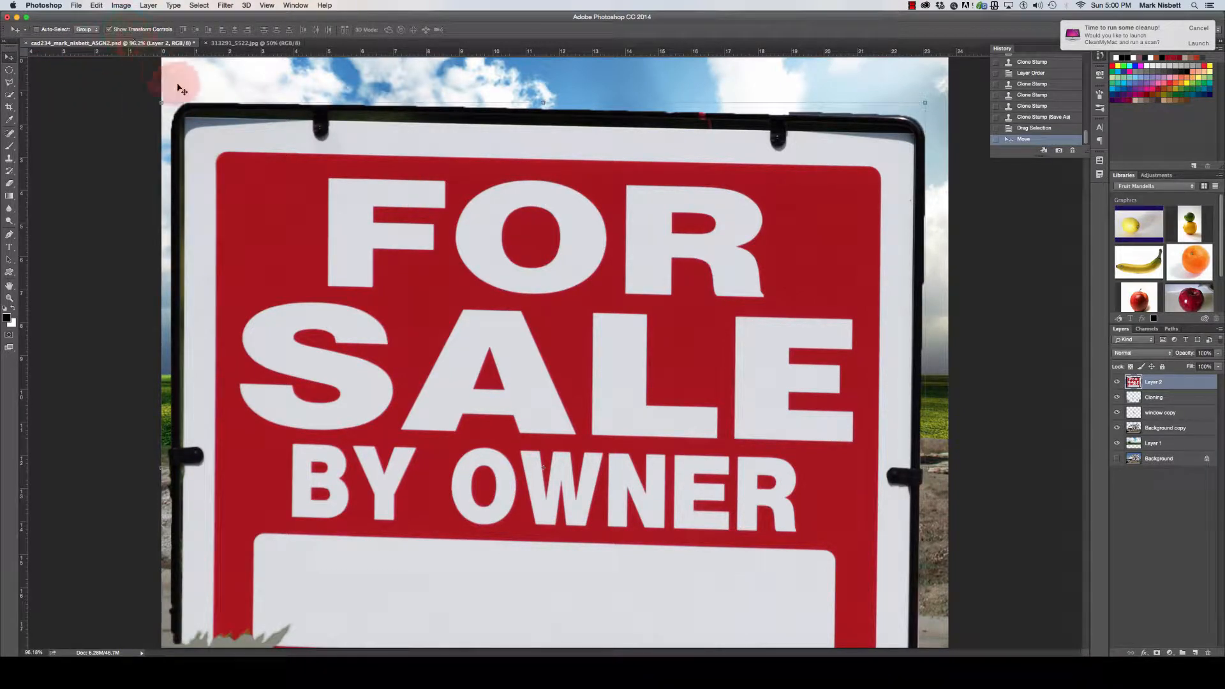
{"action": "left_click_drag", "start_coordinate": [160, 101], "coordinate": [731, 517]}
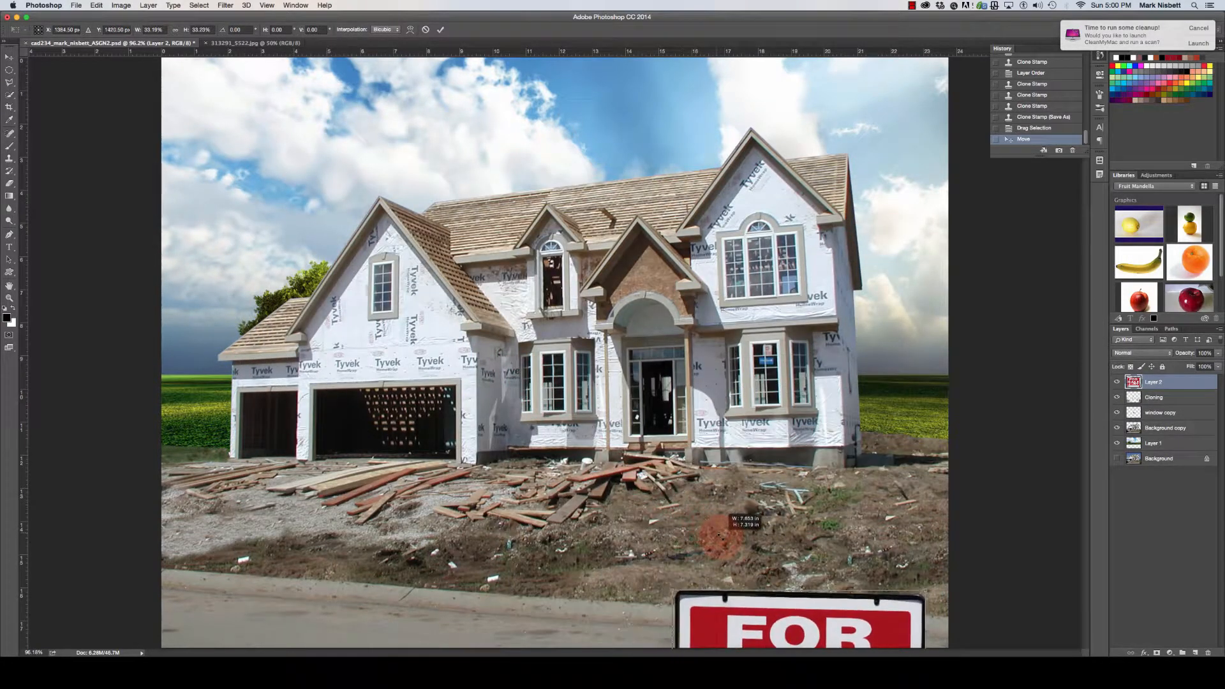
{"action": "left_click_drag", "start_coordinate": [797, 609], "coordinate": [719, 396]}
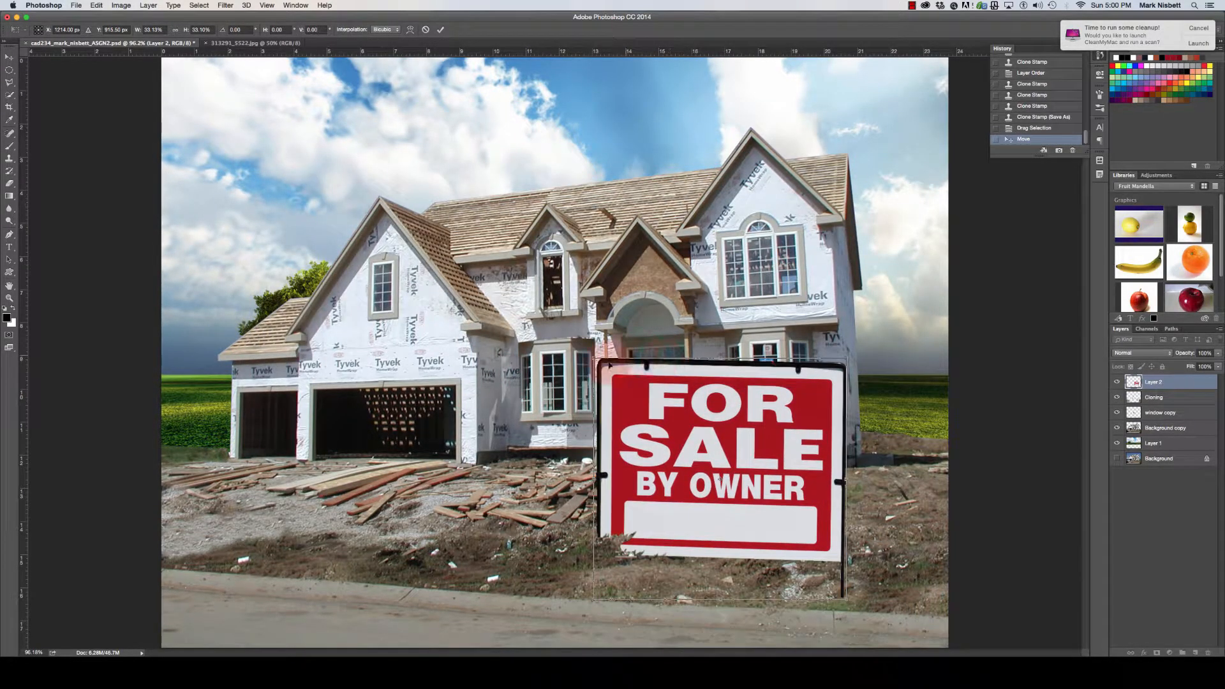
{"action": "left_click_drag", "start_coordinate": [594, 344], "coordinate": [751, 503]}
{"action": "left_click_drag", "start_coordinate": [810, 543], "coordinate": [776, 505]}
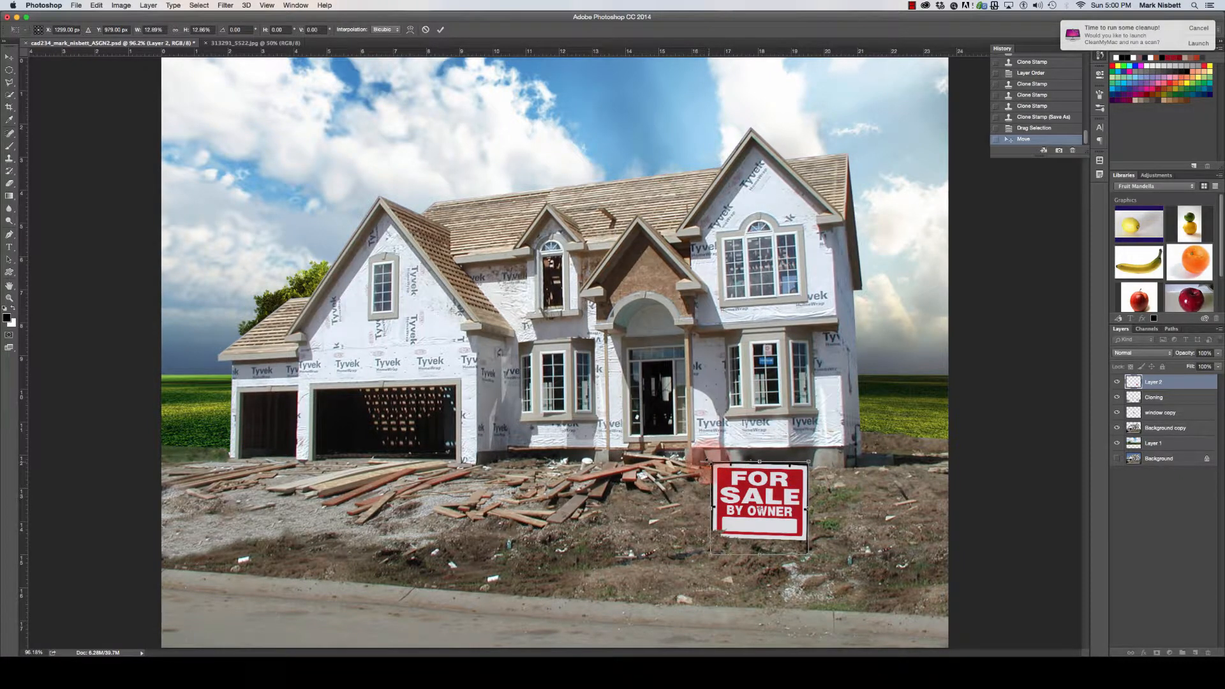
{"action": "left_click_drag", "start_coordinate": [782, 497], "coordinate": [880, 495]}
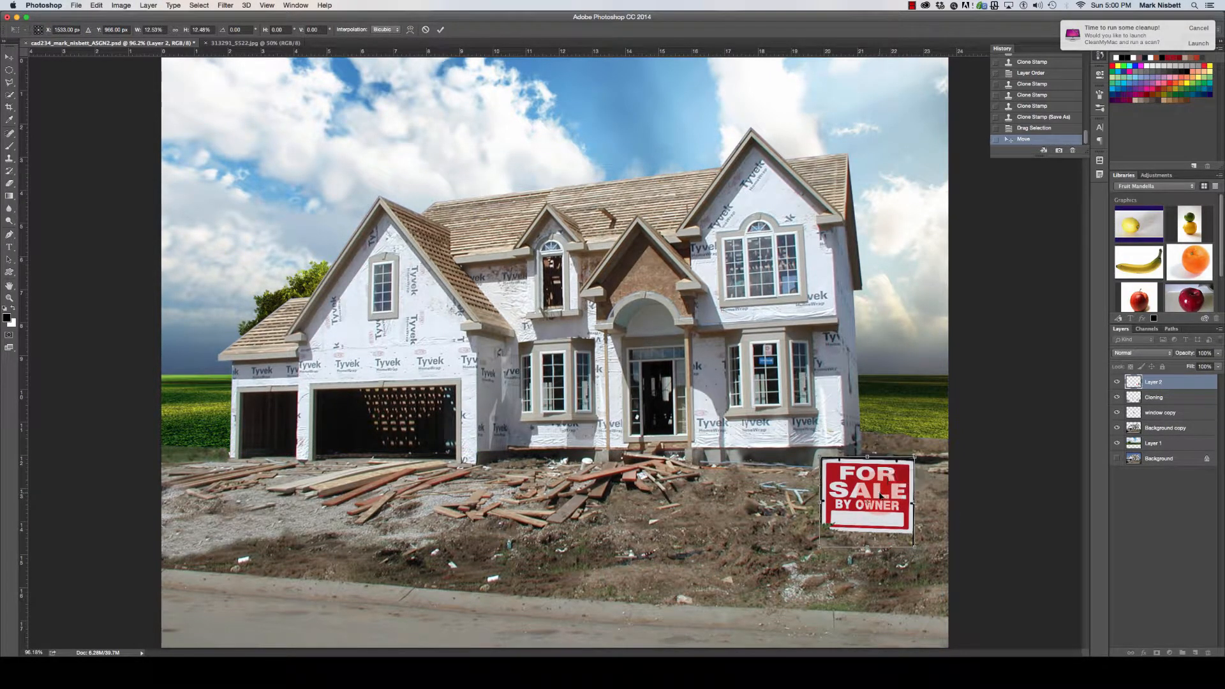
{"action": "left_click", "coordinate": [441, 30]}
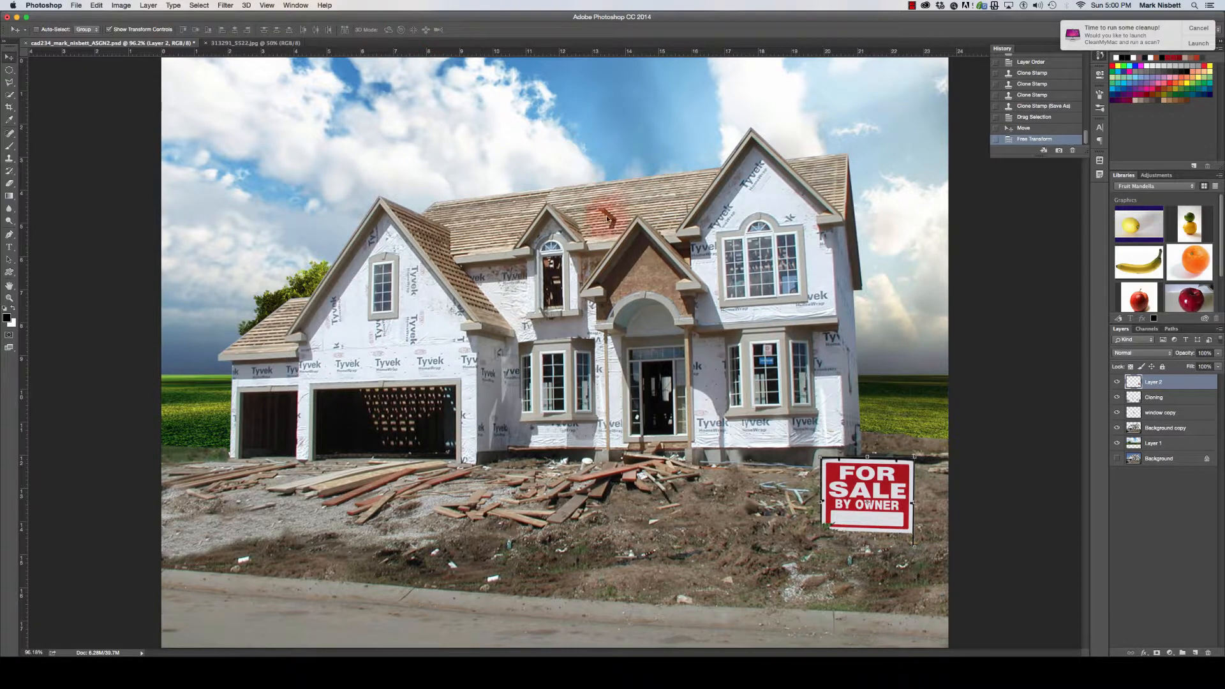
Step: Set up the Clone Stamp for close-up work on the sign with a hard round brush at 100% hardness, sampling Current Layer only
{"action": "left_click", "coordinate": [10, 297]}
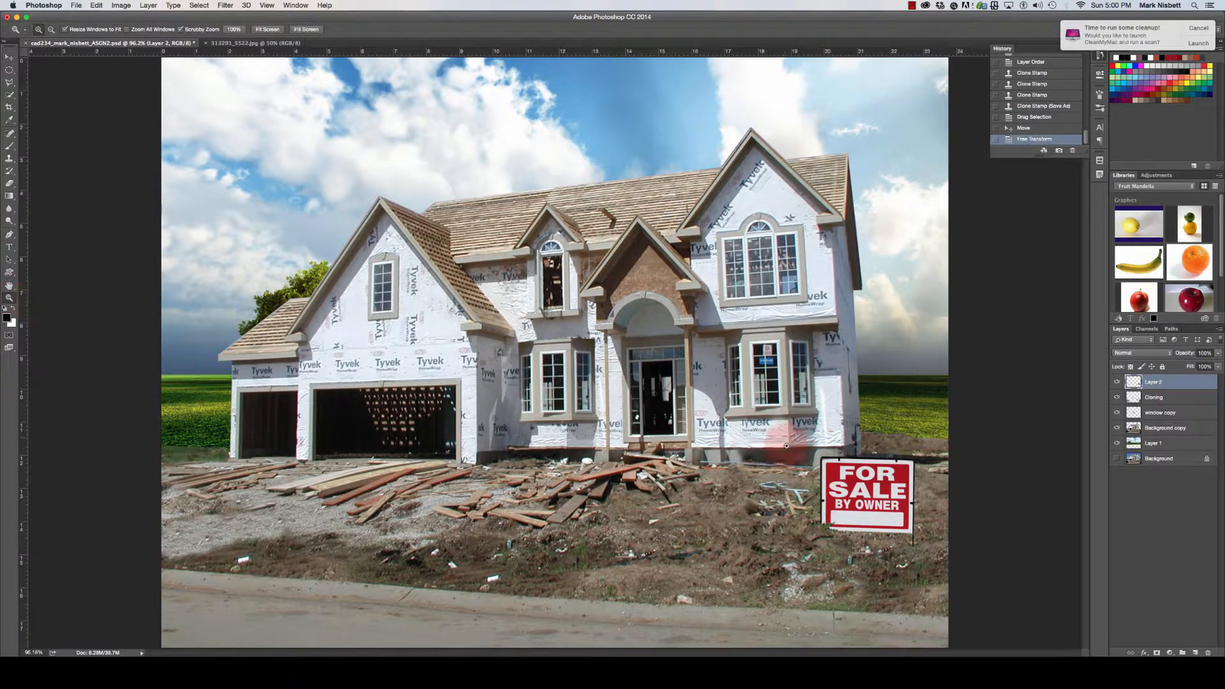
{"action": "left_click_drag", "start_coordinate": [798, 444], "coordinate": [517, 273]}
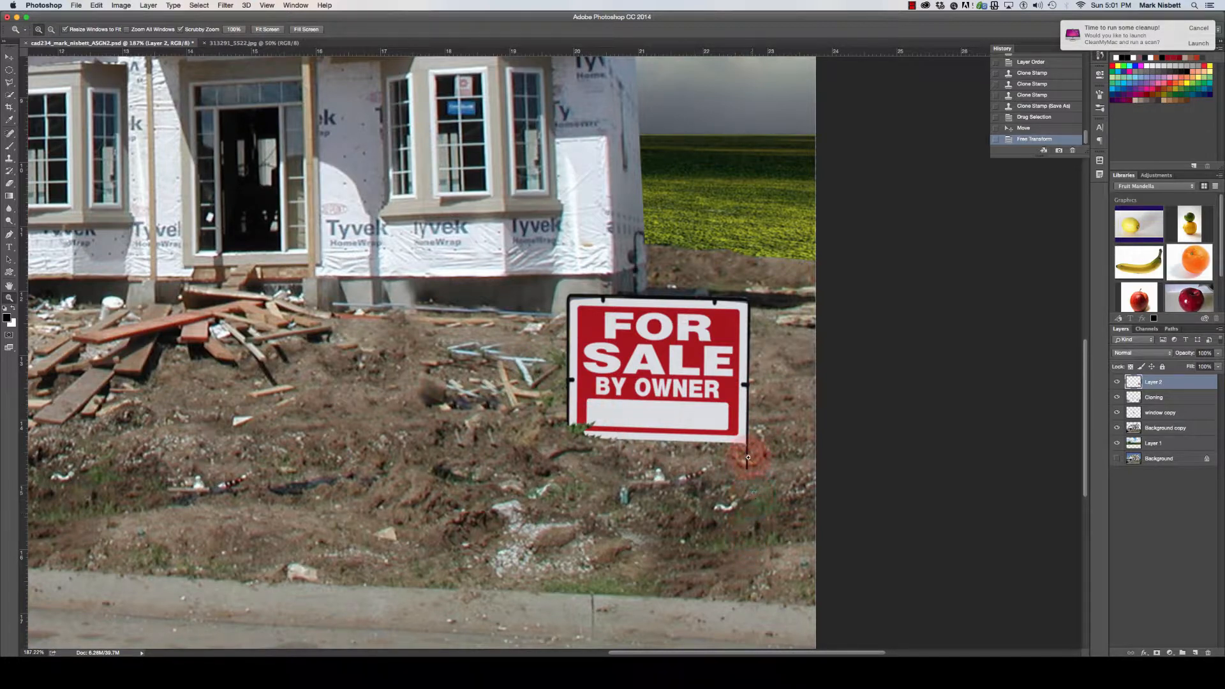
{"action": "left_click", "coordinate": [622, 426]}
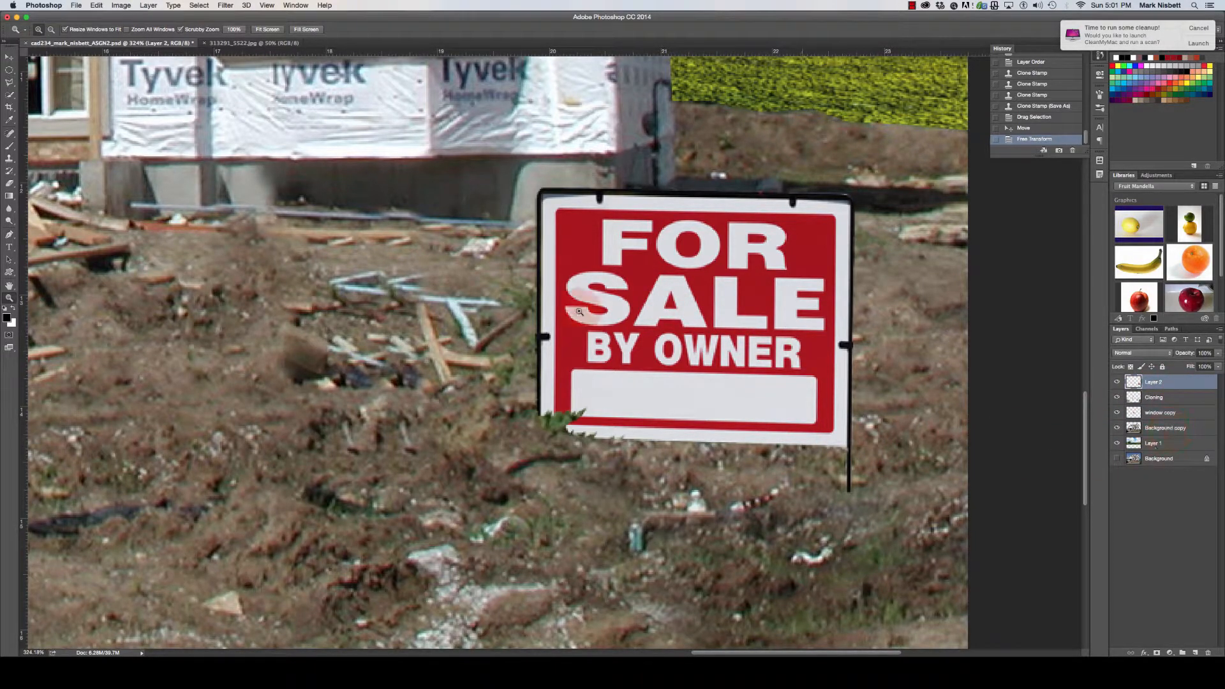
{"action": "left_click", "coordinate": [9, 158]}
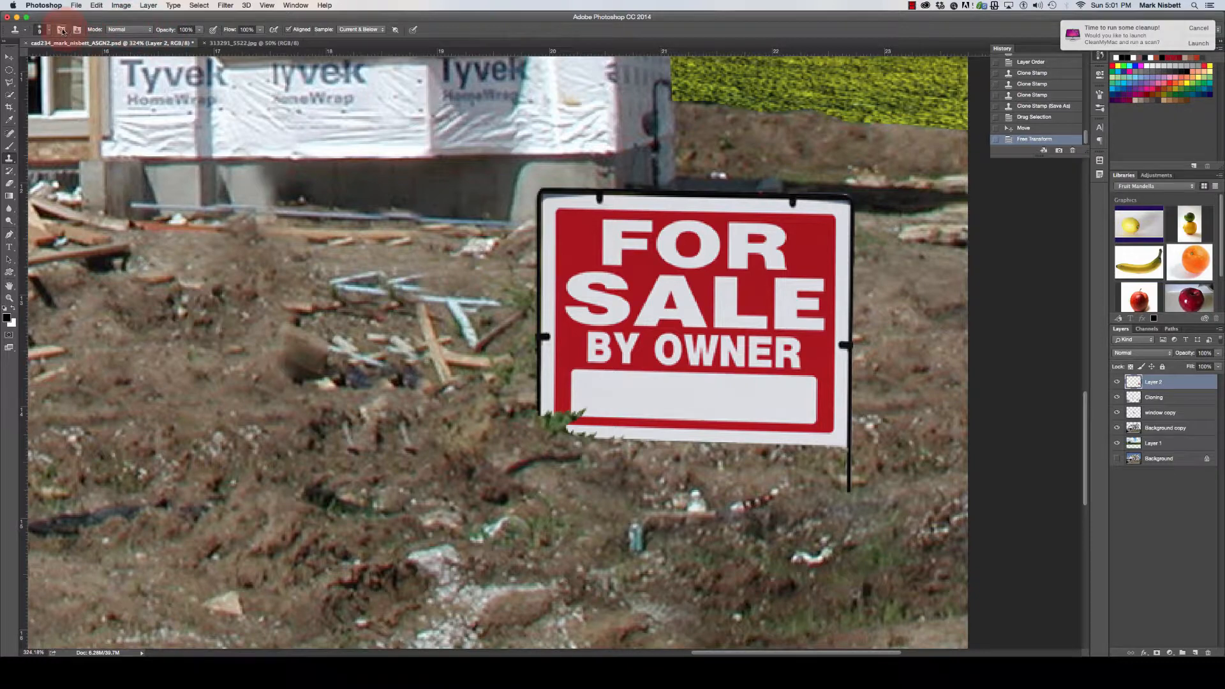
{"action": "left_click", "coordinate": [50, 31]}
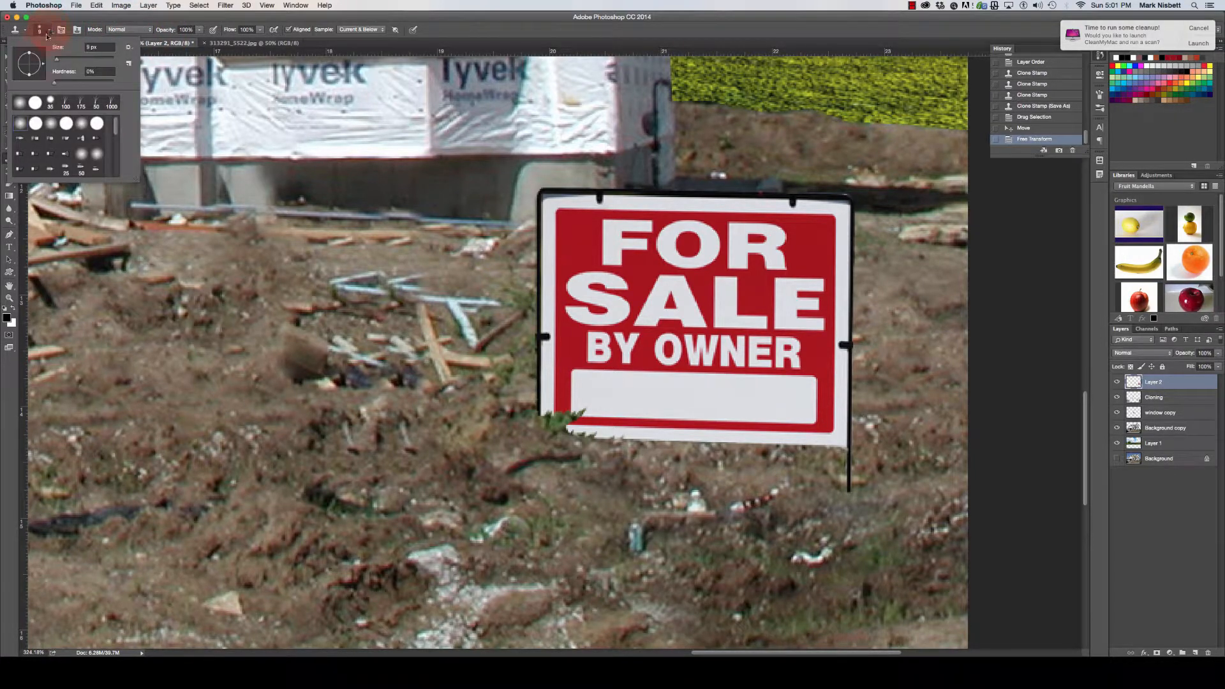
{"action": "left_click", "coordinate": [37, 125]}
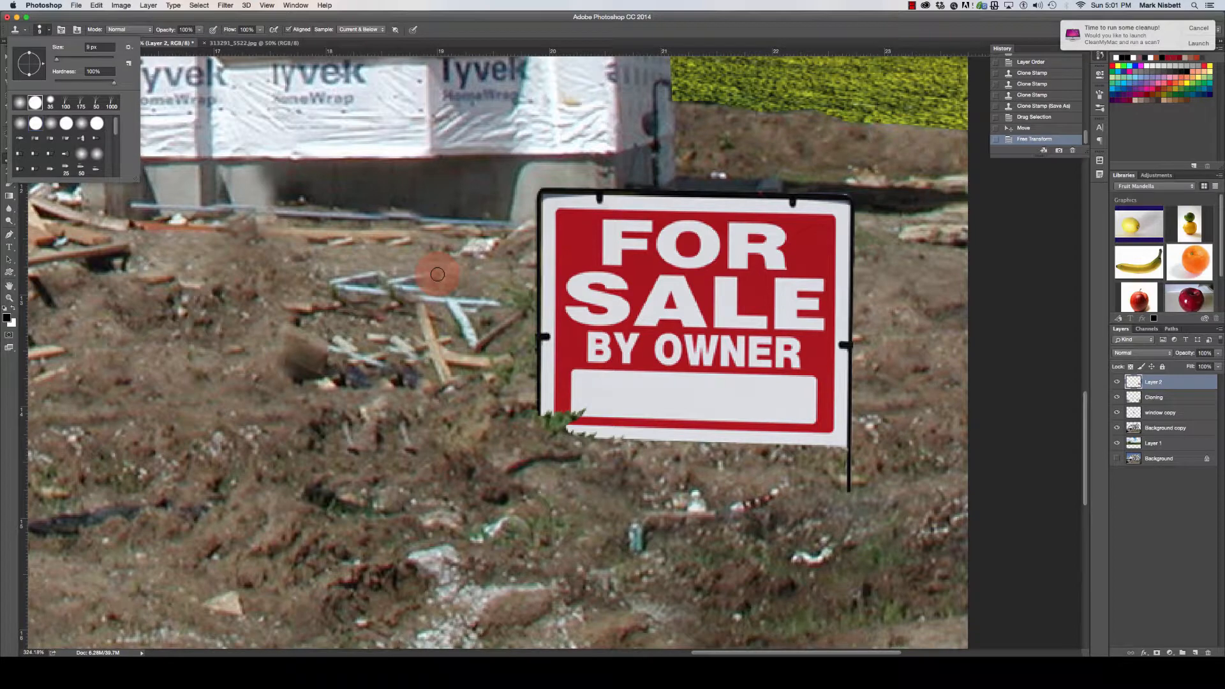
{"action": "left_click", "coordinate": [472, 31]}
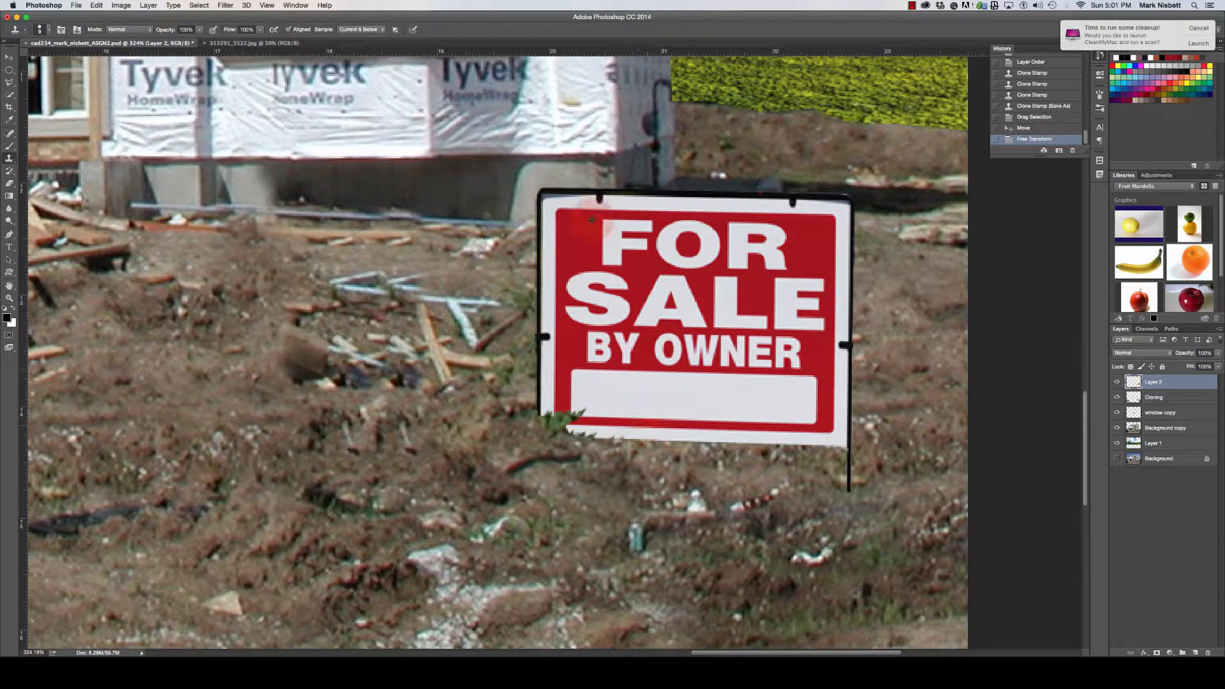
{"action": "left_click", "coordinate": [368, 30]}
{"action": "left_click", "coordinate": [367, 7]}
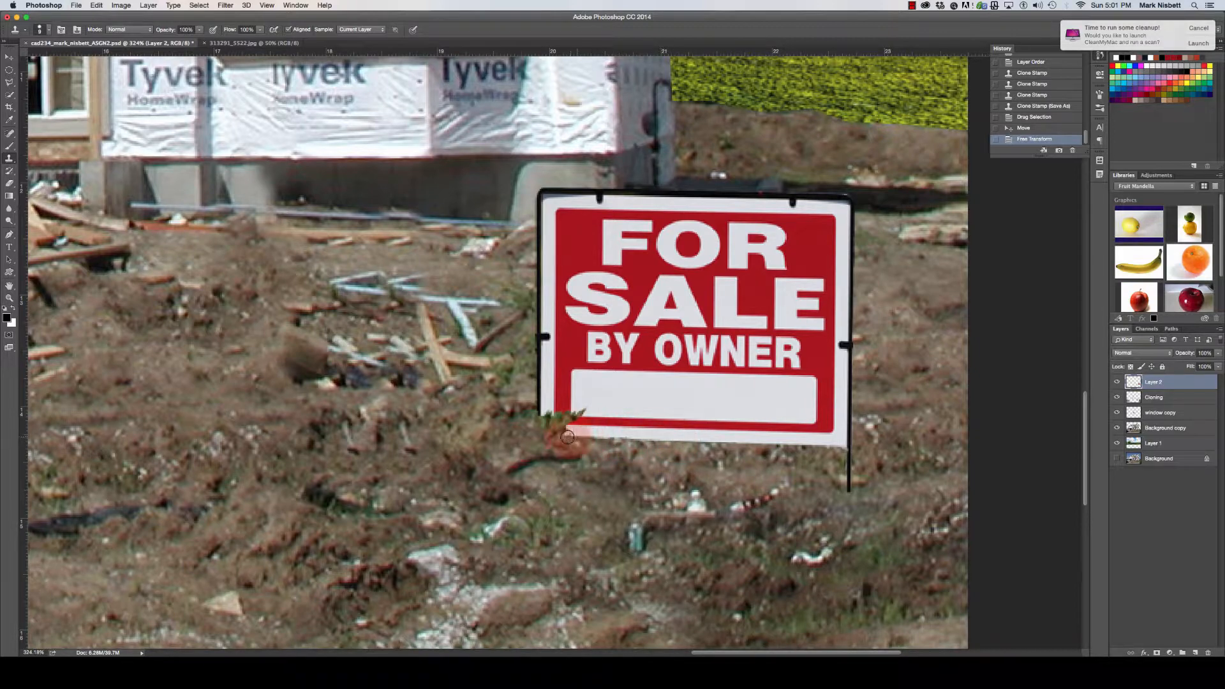
Step: Clone the sign's white bottom border along its ragged lower edge toward the lower-left corner
{"action": "left_click_drag", "start_coordinate": [624, 439], "coordinate": [698, 442]}
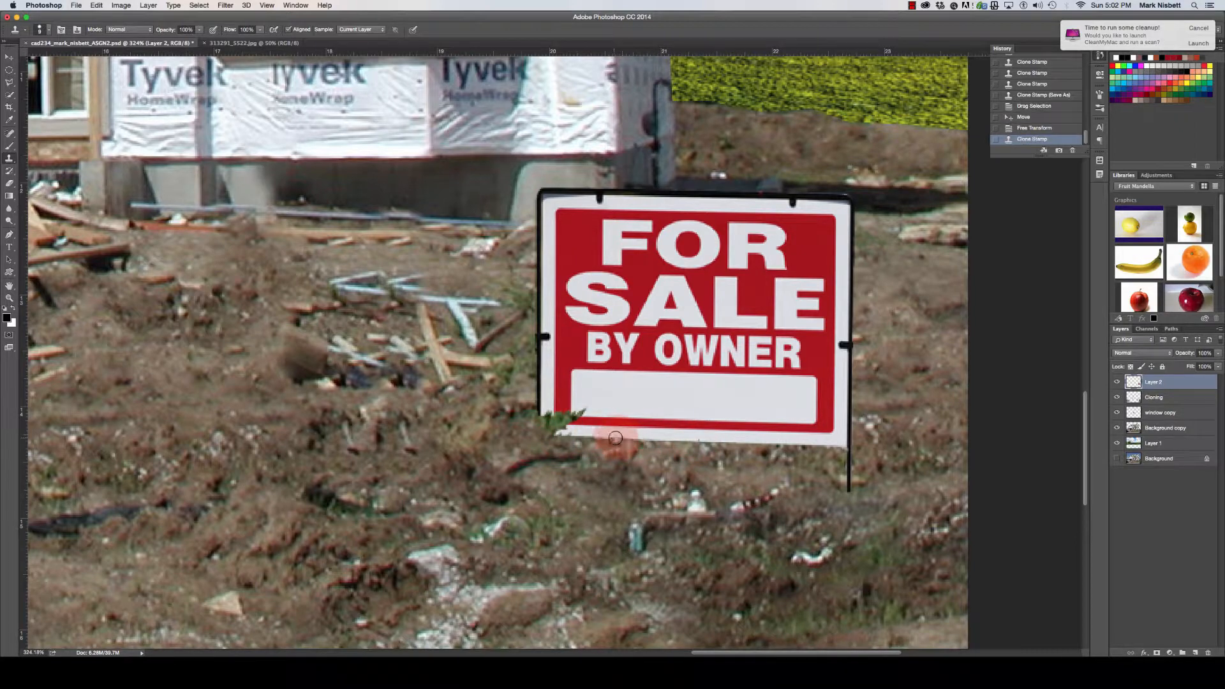
{"action": "left_click", "coordinate": [554, 434]}
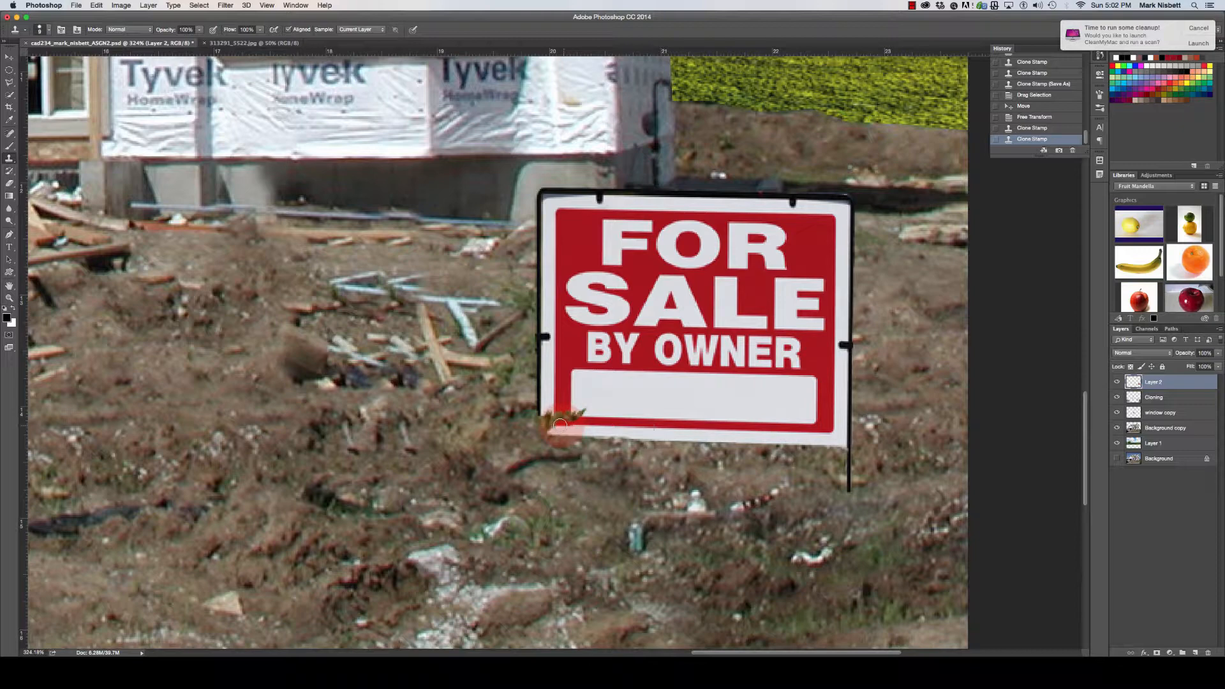
{"action": "left_click_drag", "start_coordinate": [559, 424], "coordinate": [581, 423]}
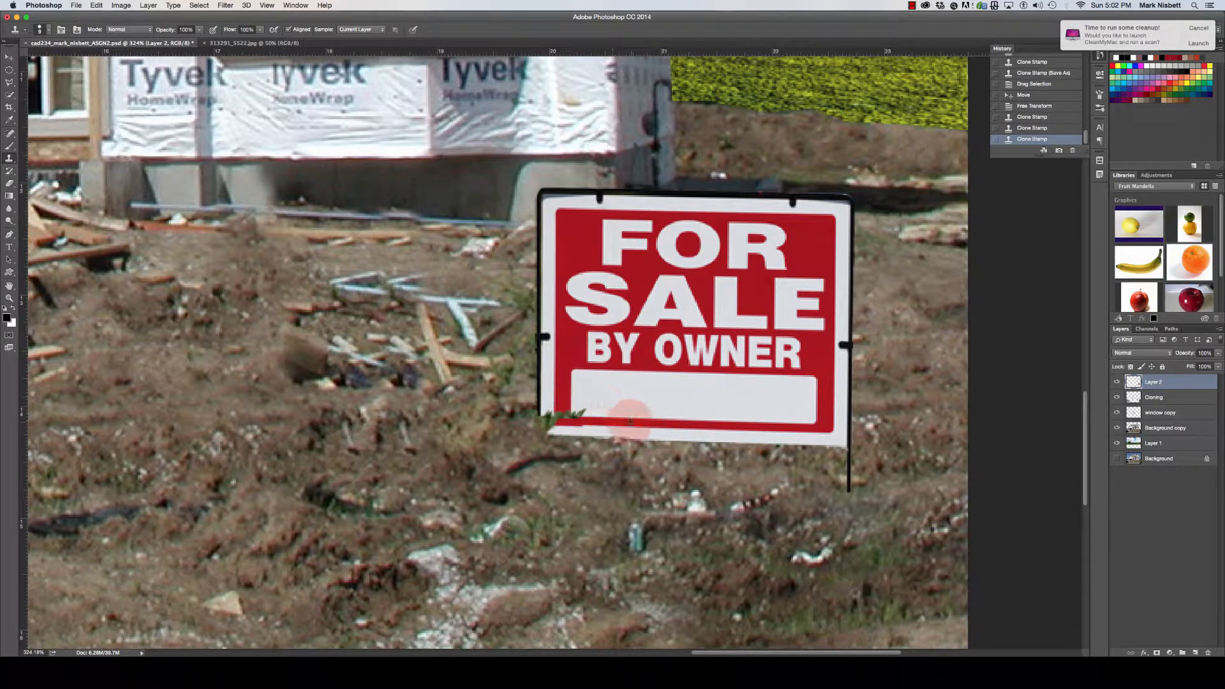
Step: Rebuild the red border at the sign's lower-left corner by cloning clean red edge over the grass
{"action": "left_click", "coordinate": [634, 419], "text": "alt"}
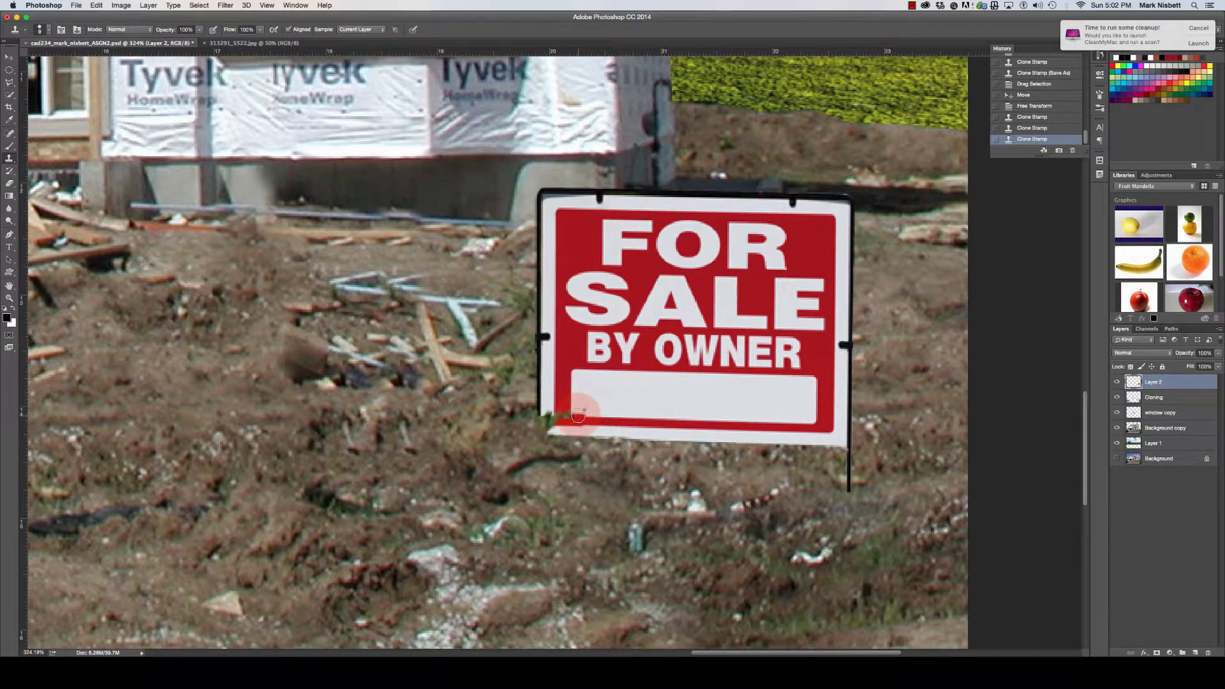
{"action": "left_click_drag", "start_coordinate": [578, 417], "coordinate": [578, 409]}
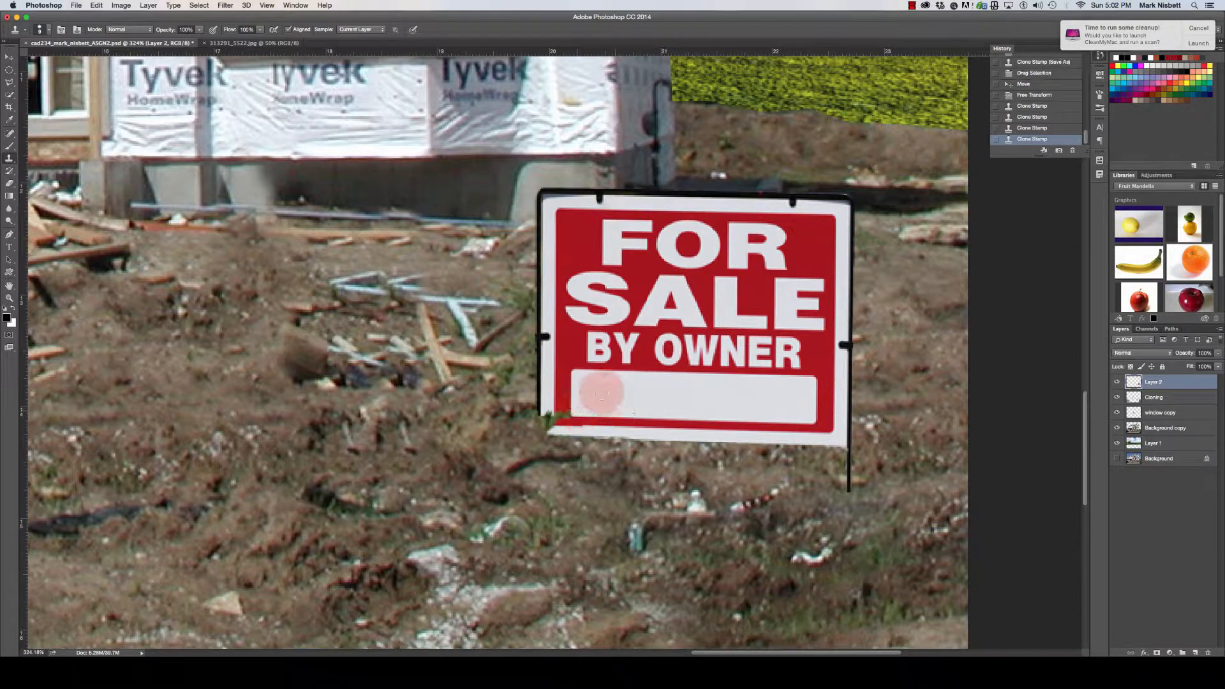
{"action": "left_click", "coordinate": [563, 387], "text": "alt"}
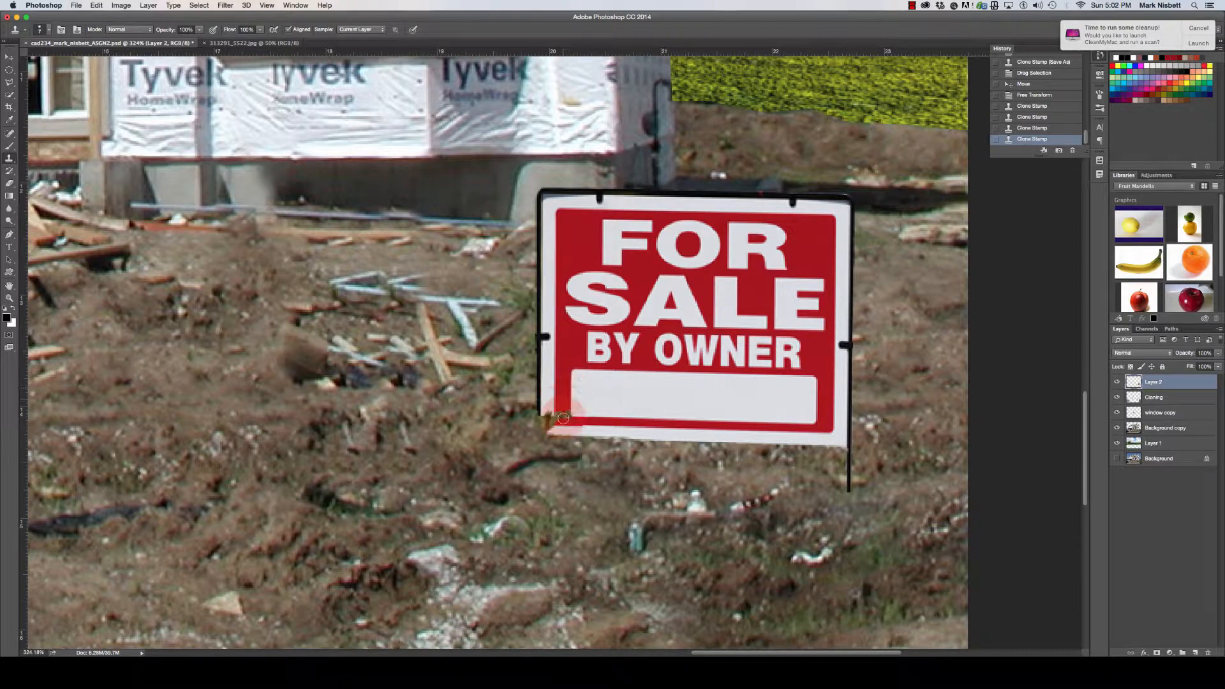
{"action": "left_click_drag", "start_coordinate": [563, 414], "coordinate": [553, 385]}
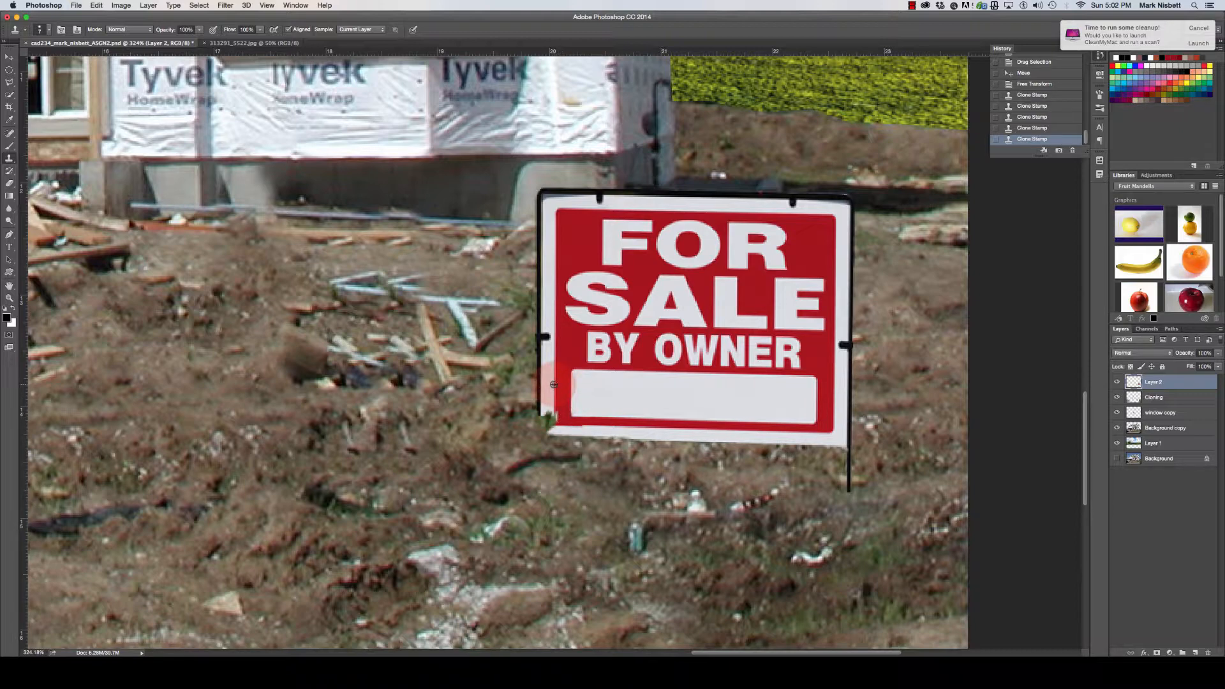
{"action": "left_click", "coordinate": [556, 421]}
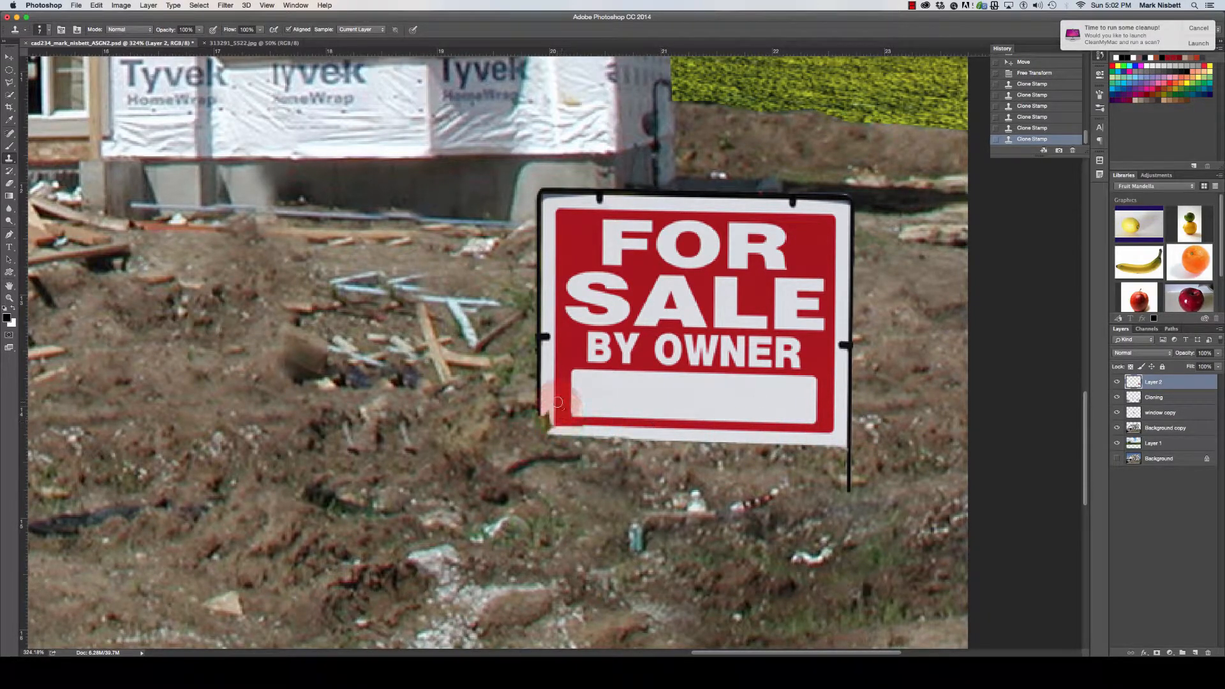
Step: Clone white border over the remaining grass at the sign's lower-left corner and extend both black frame posts down into the dirt
{"action": "left_click", "coordinate": [547, 386], "text": "alt"}
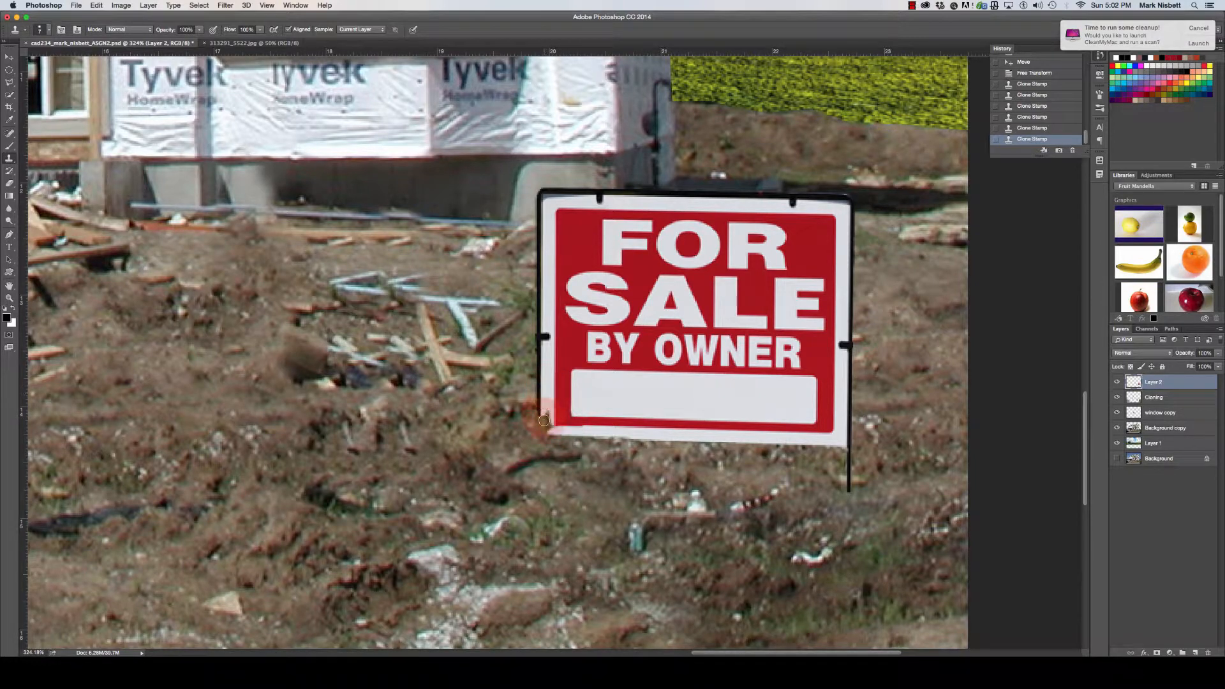
{"action": "mouse_move", "coordinate": [545, 415]}
{"action": "left_mouse_down"}
{"action": "mouse_move", "coordinate": [551, 432]}
{"action": "mouse_move", "coordinate": [598, 432]}
{"action": "left_mouse_up"}
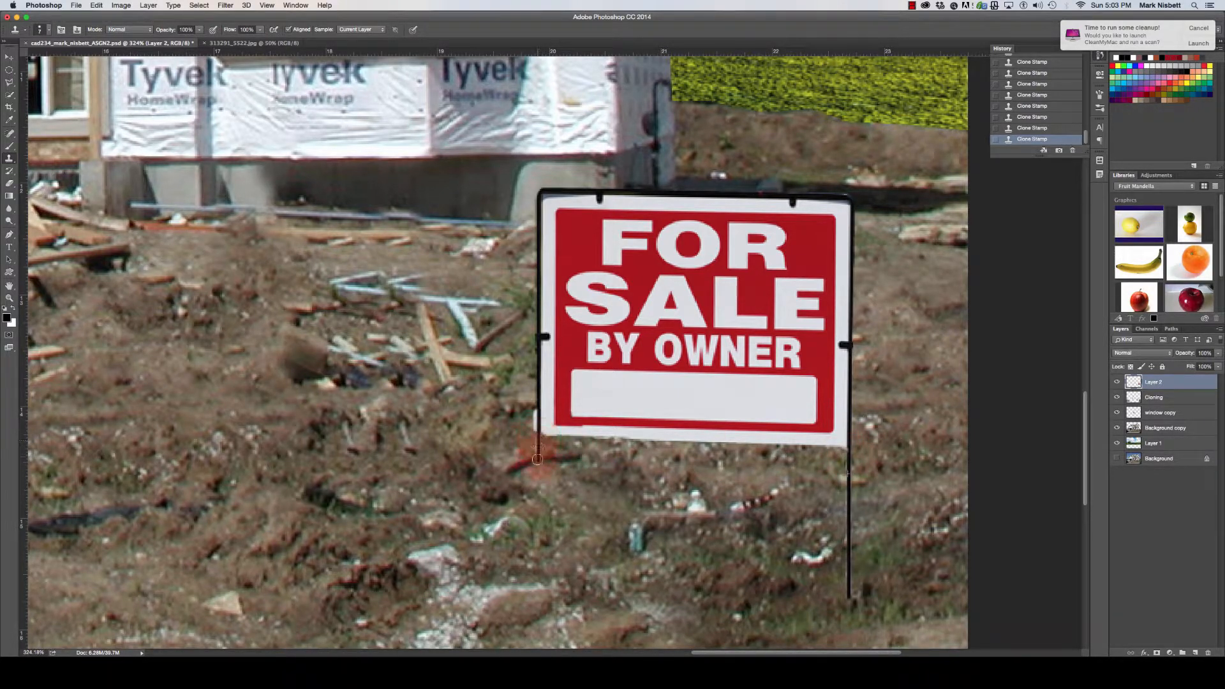
{"action": "left_click_drag", "start_coordinate": [536, 493], "coordinate": [540, 578]}
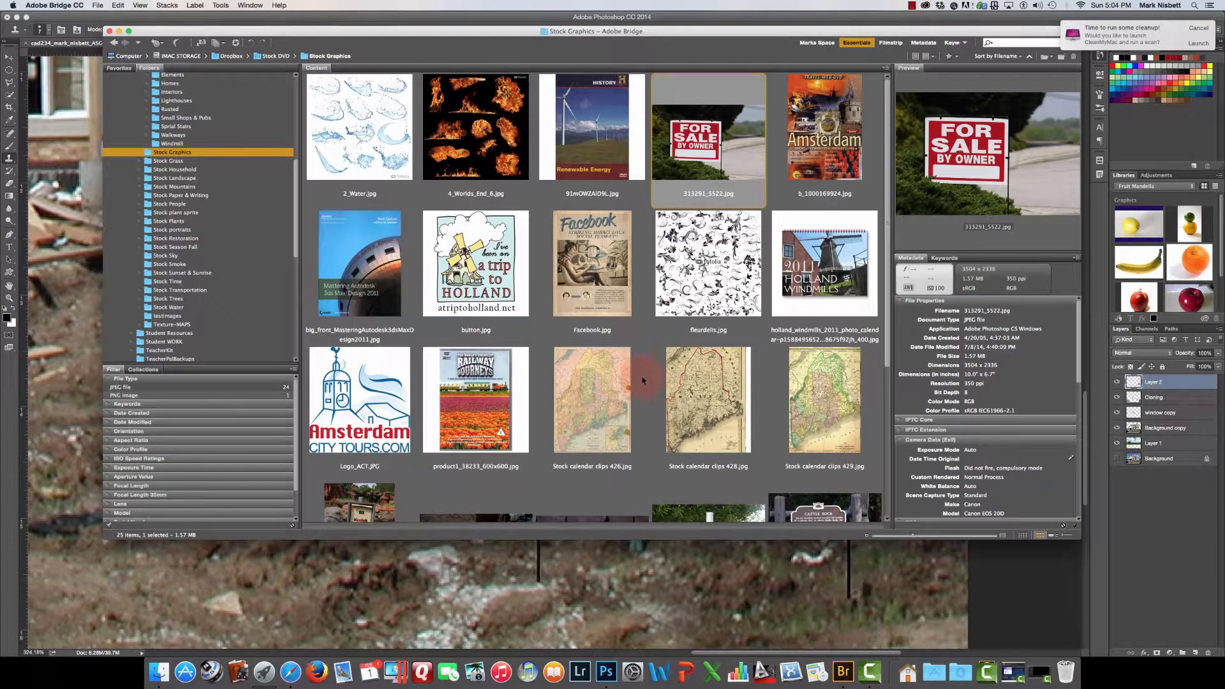
Step: Return to Photoshop and duplicate the sign's Layer 2 within the same document
{"action": "left_click", "coordinate": [638, 568]}
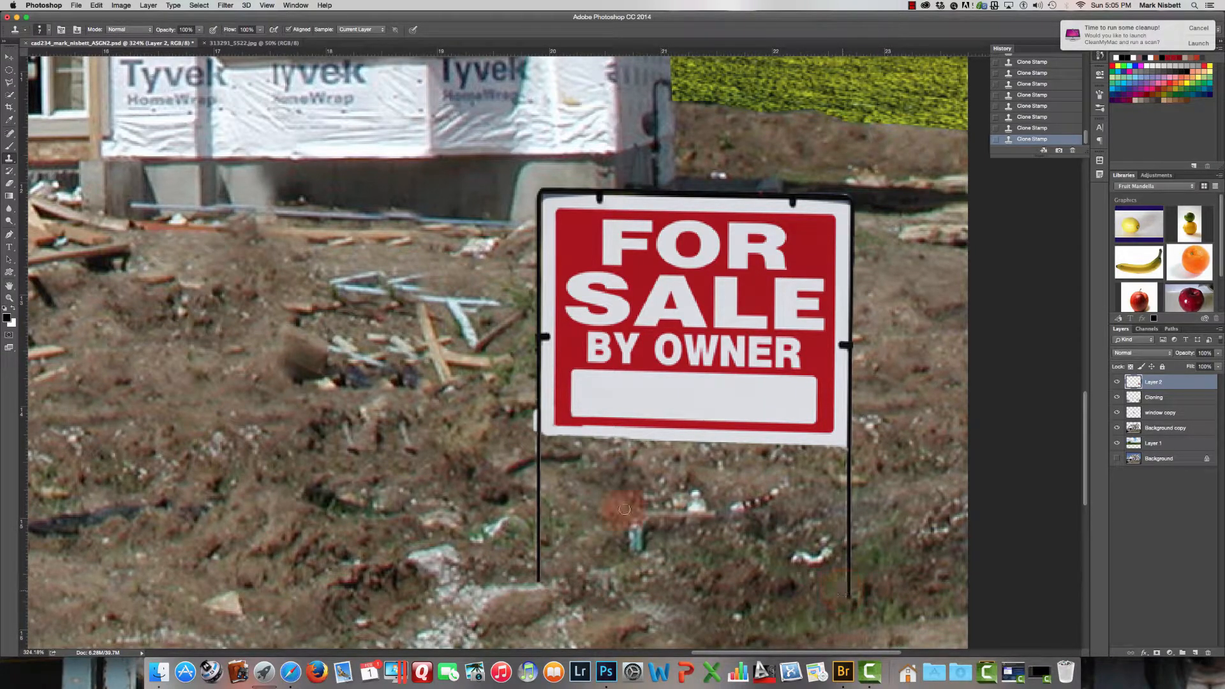
{"action": "left_click", "coordinate": [9, 298]}
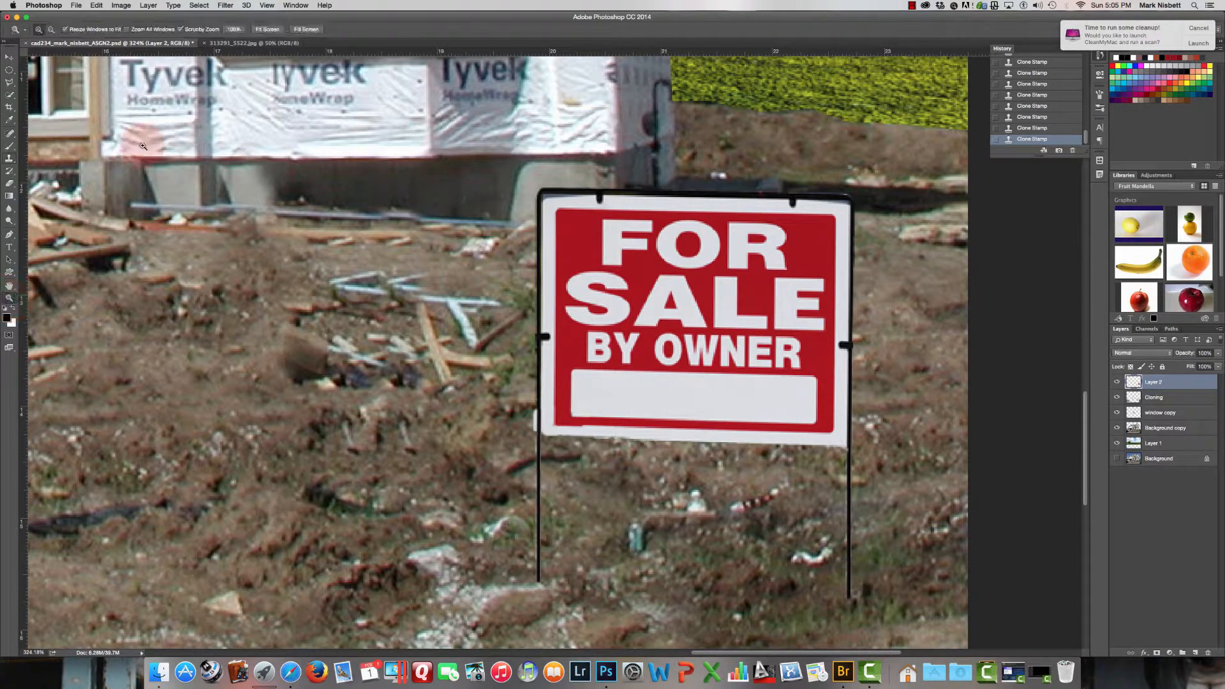
{"action": "left_click", "coordinate": [268, 30]}
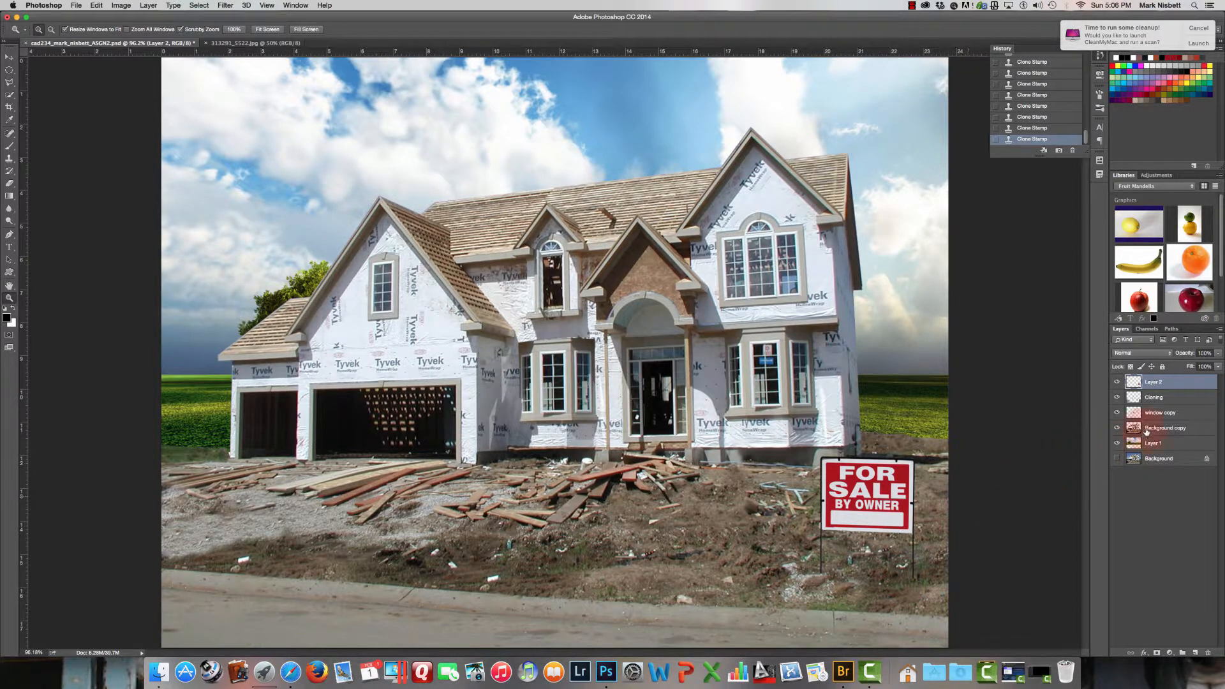
{"action": "right_click", "coordinate": [1157, 384]}
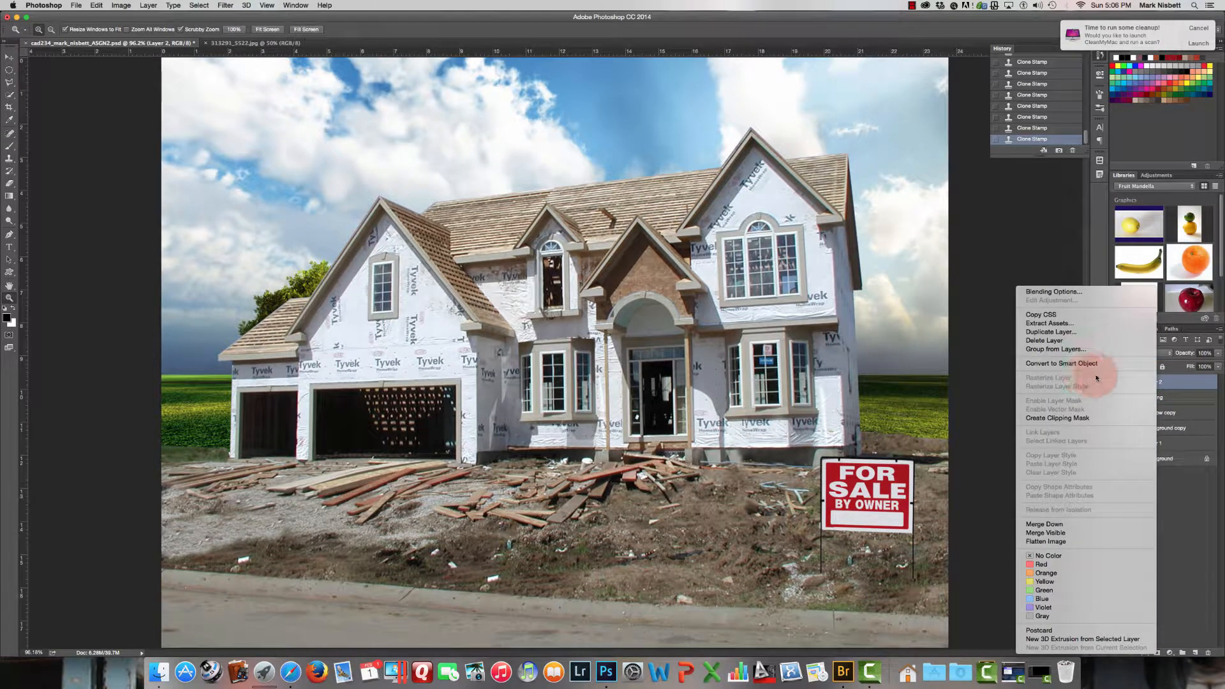
{"action": "right_click", "coordinate": [1177, 384]}
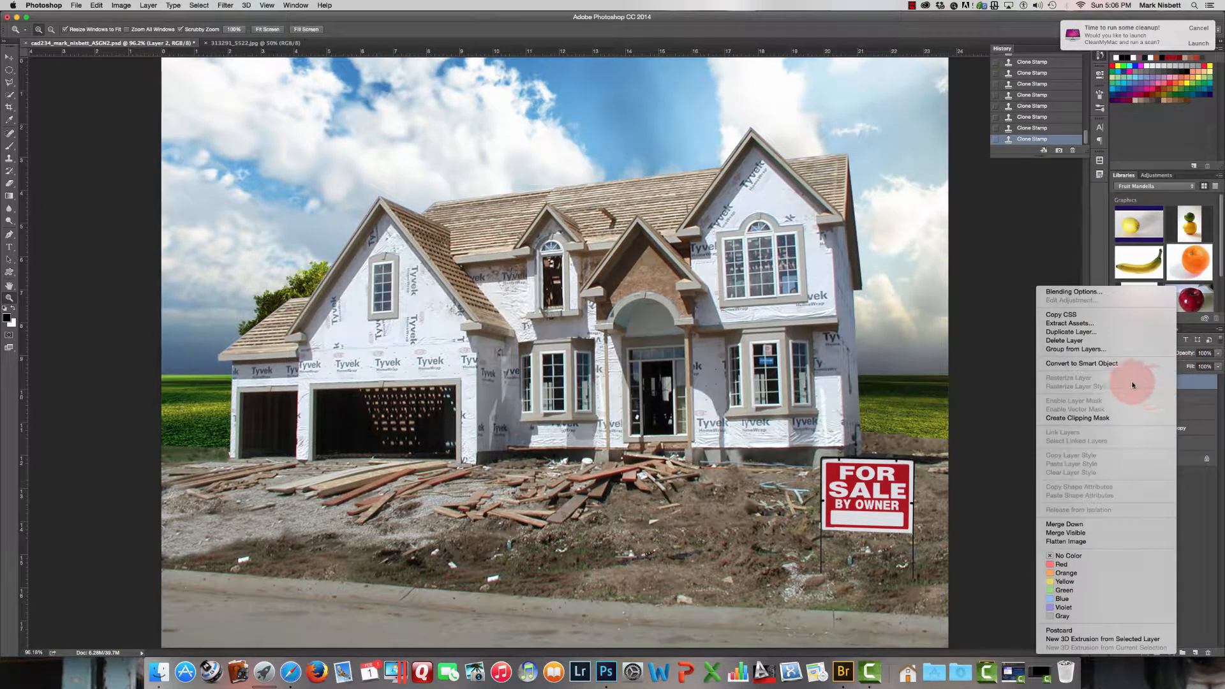
{"action": "left_click", "coordinate": [1070, 332]}
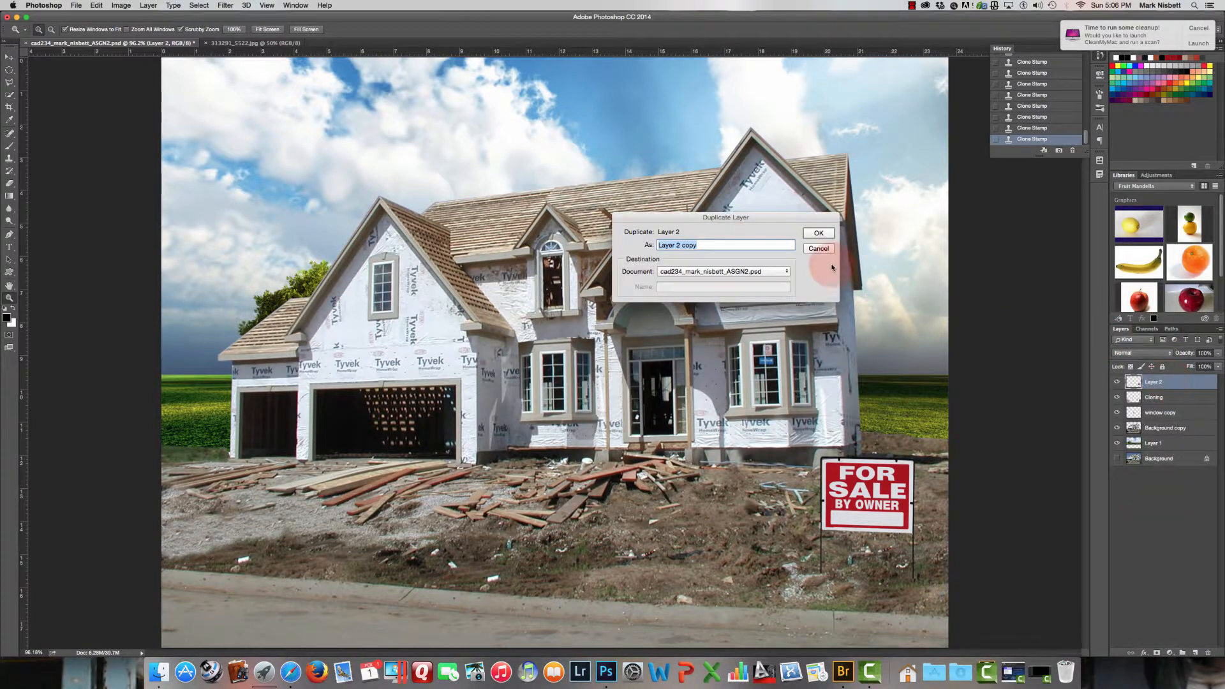
{"action": "left_click", "coordinate": [818, 233]}
Step: Rename the original sign layer "sign" and its duplicate "sign shadow"
{"action": "double_click", "coordinate": [1156, 398]}
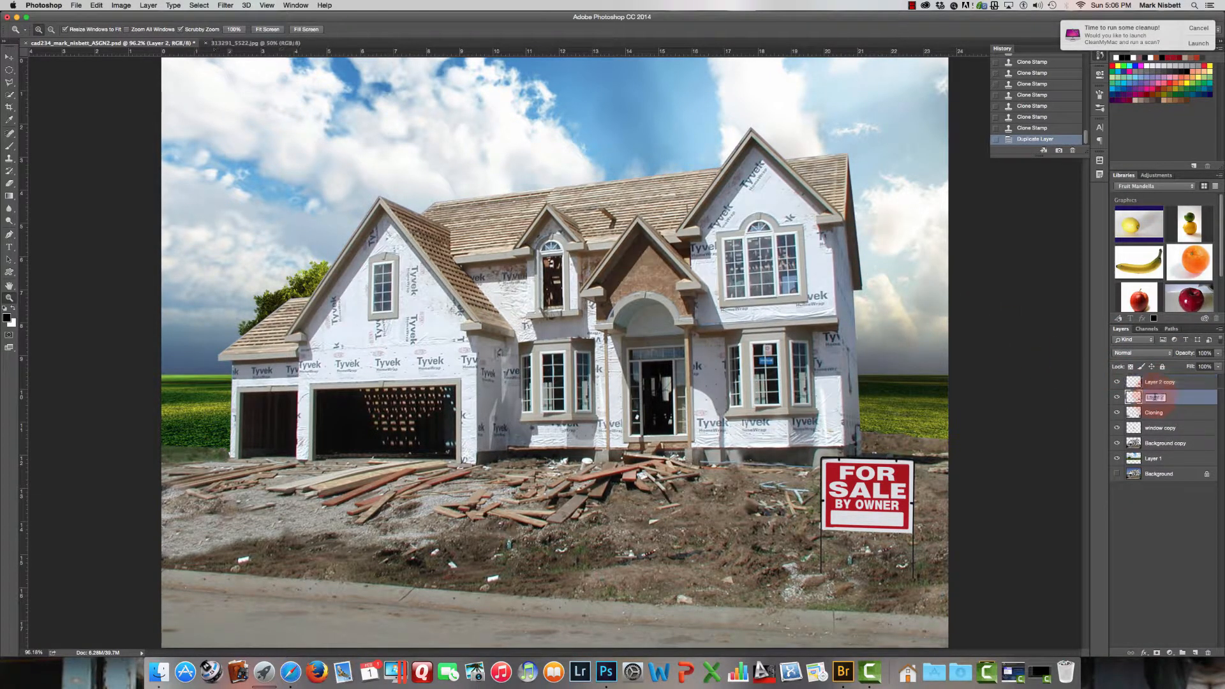
{"action": "type", "text": "sign"}
{"action": "key", "text": "Return"}
{"action": "double_click", "coordinate": [1157, 383]}
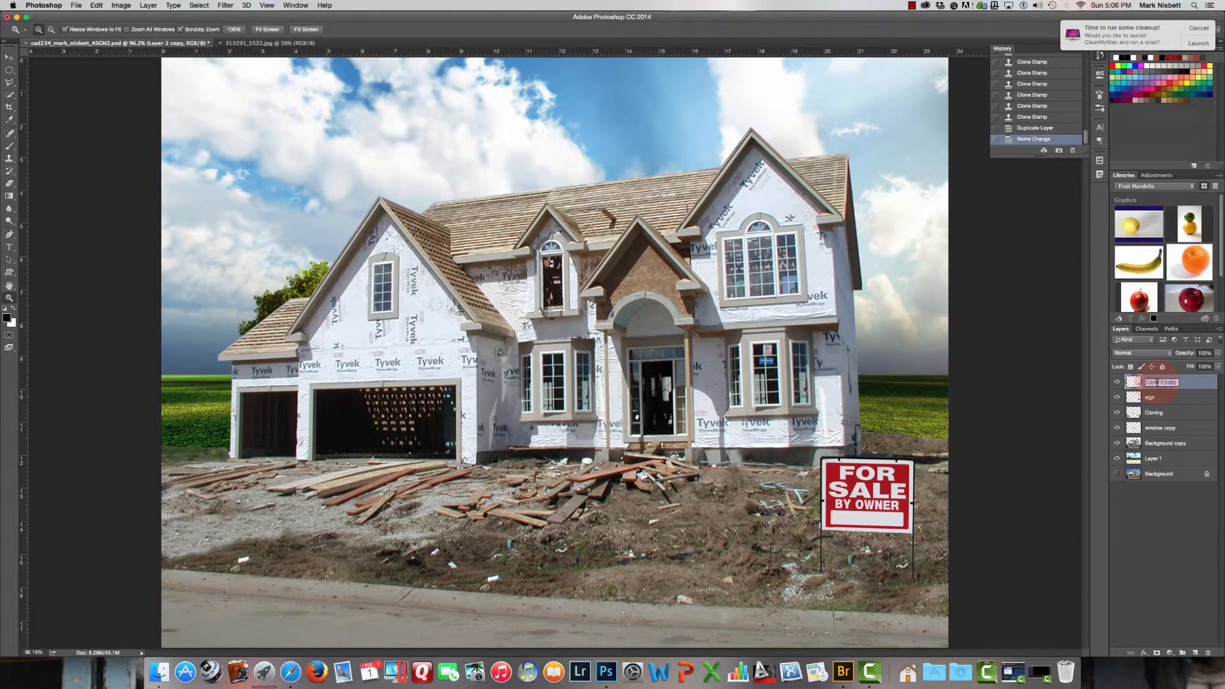
{"action": "type", "text": "sign shadow"}
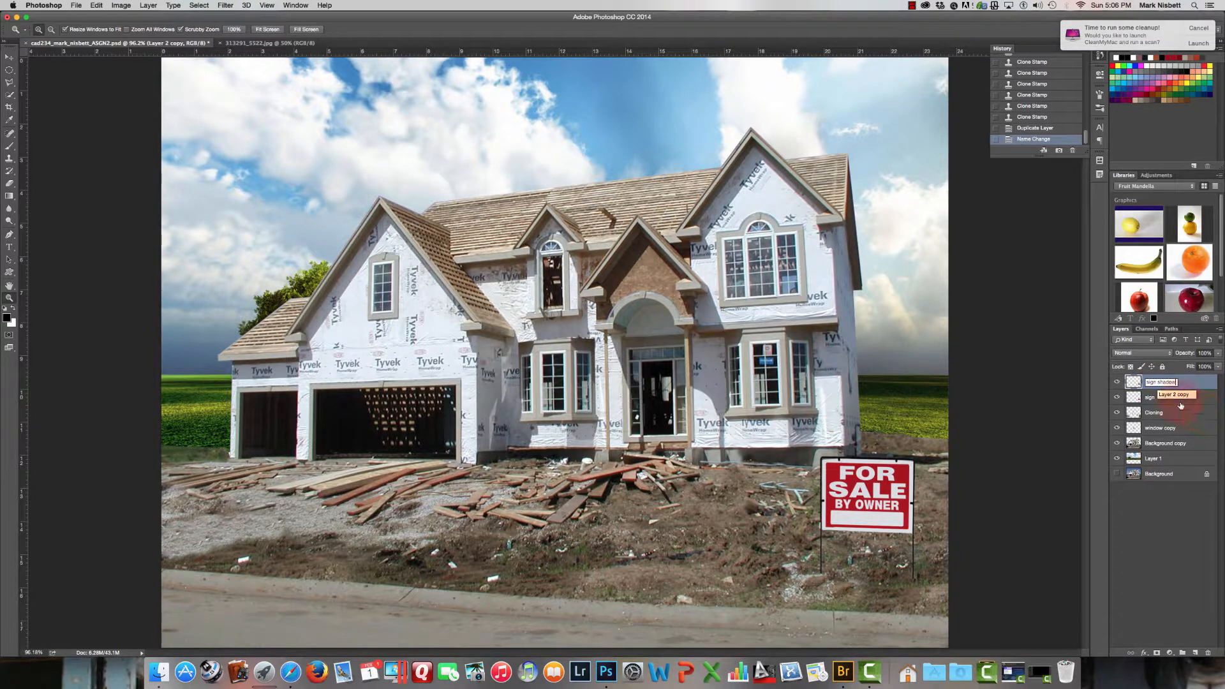
{"action": "key", "text": "Return"}
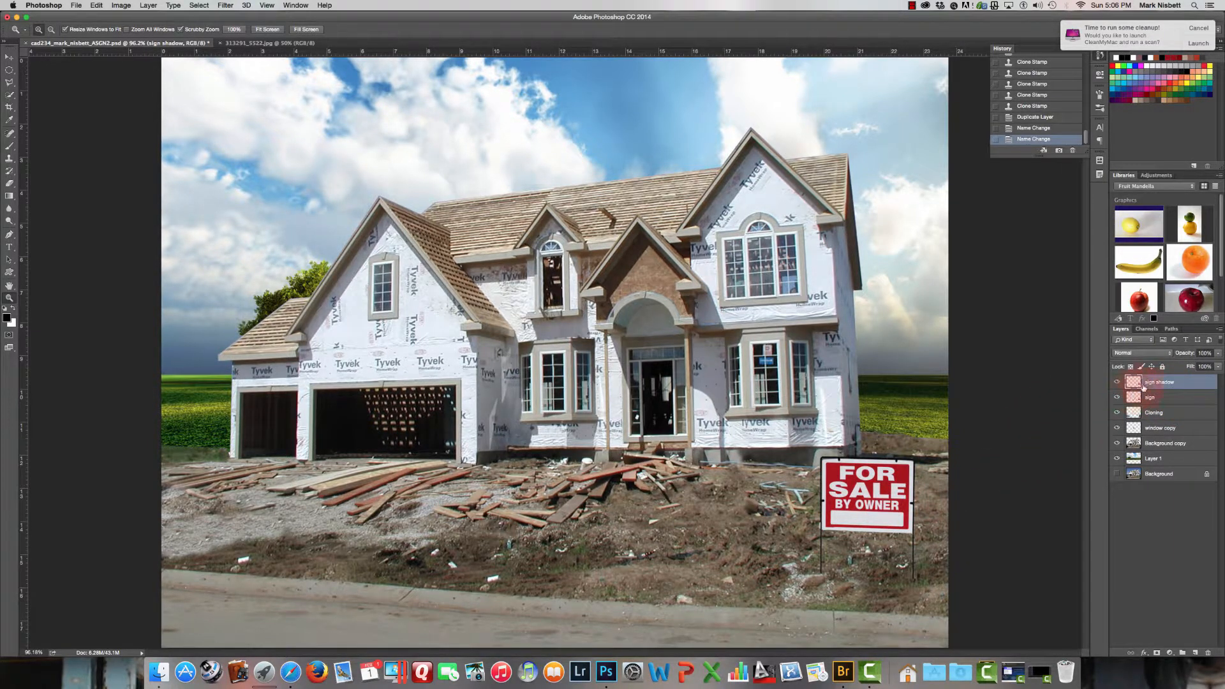
Step: Turn the sign shadow layer solid black with a Threshold adjustment at level 255
{"action": "left_click", "coordinate": [122, 6]}
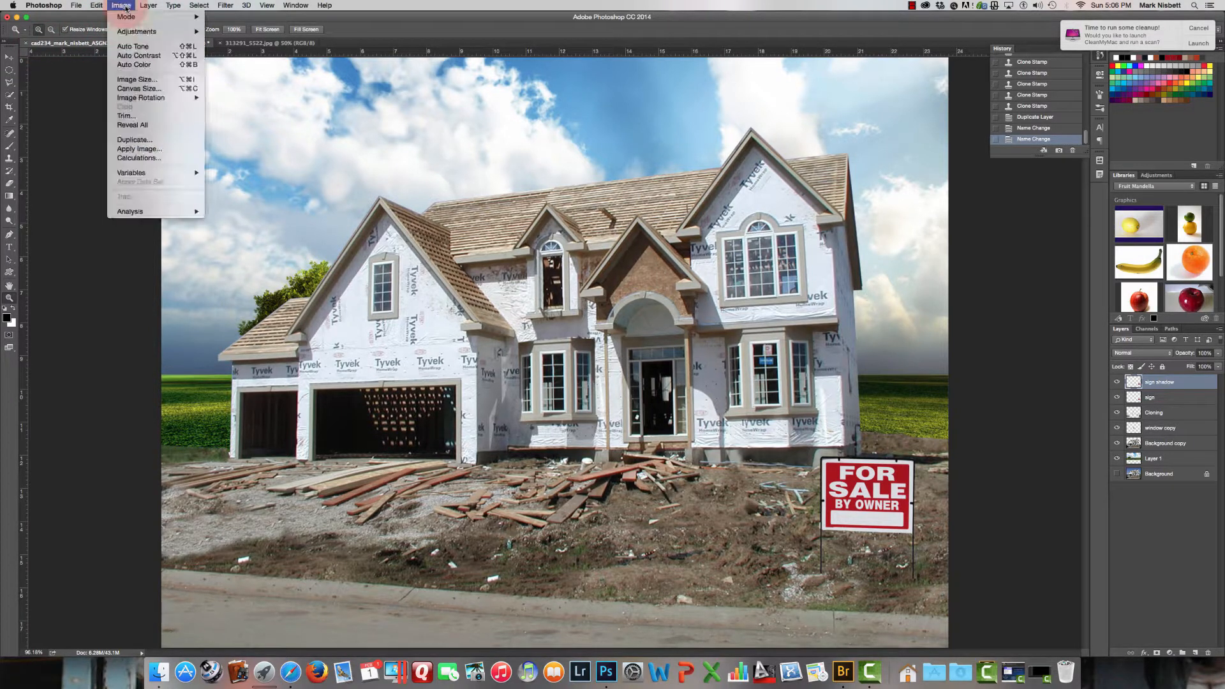
{"action": "mouse_move", "coordinate": [164, 37]}
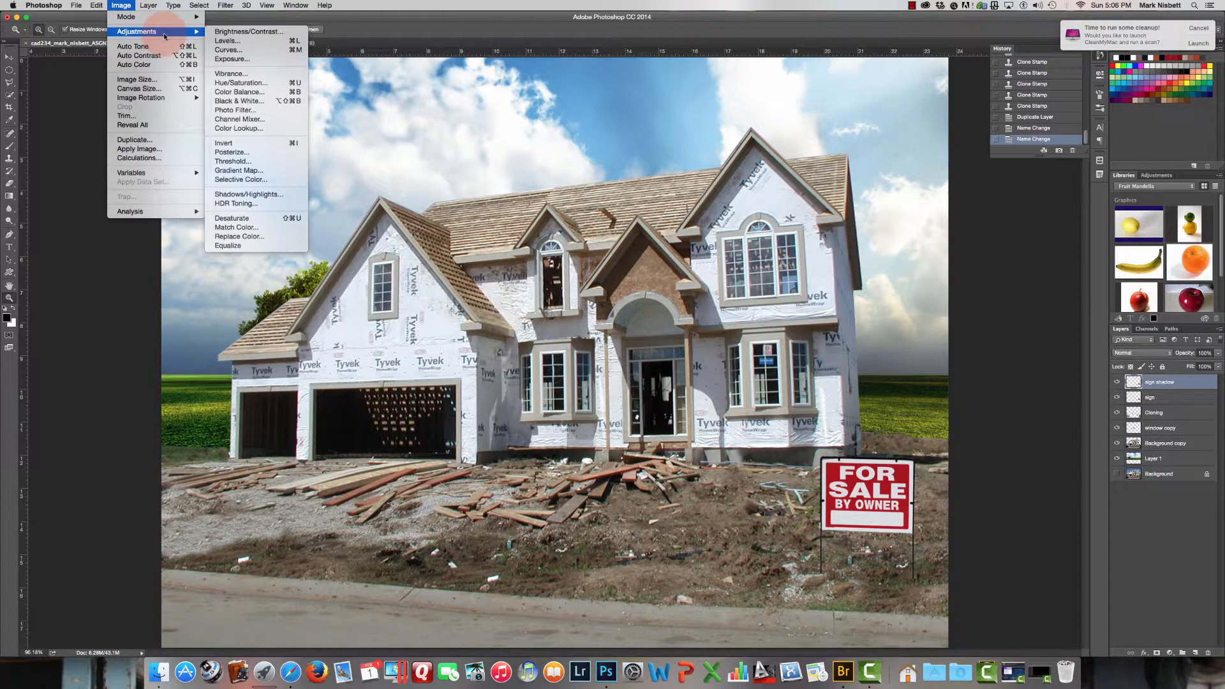
{"action": "left_click", "coordinate": [258, 166]}
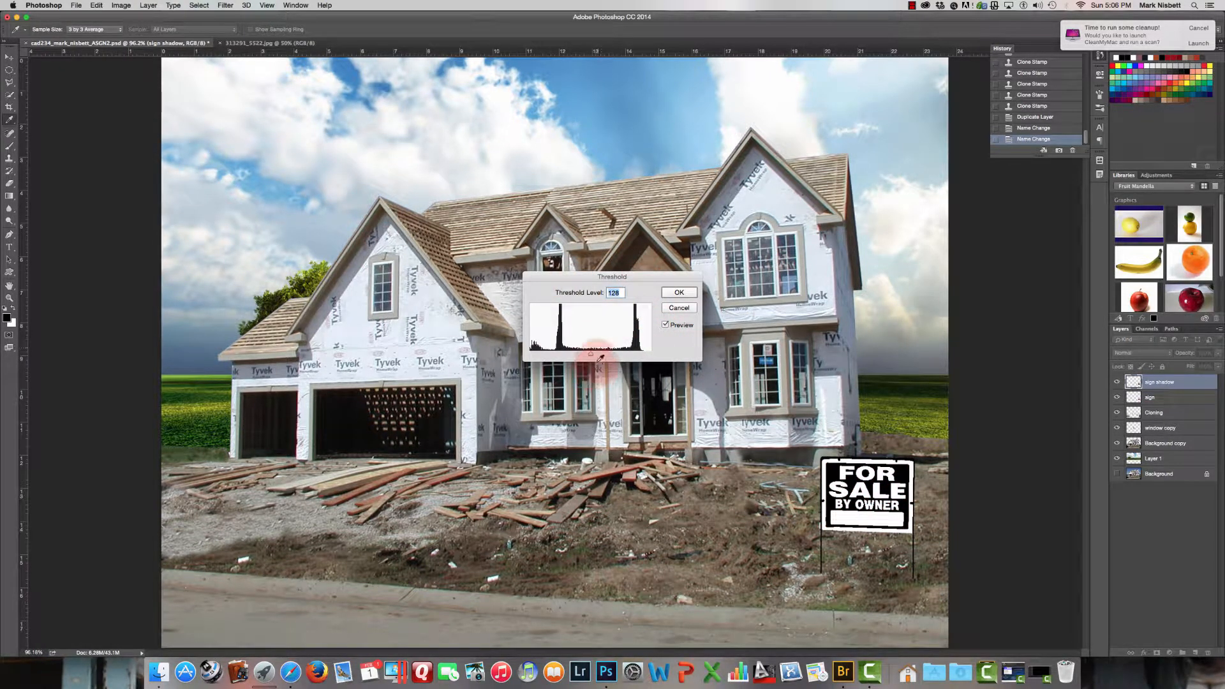
{"action": "left_click_drag", "start_coordinate": [591, 356], "coordinate": [662, 344]}
{"action": "left_click", "coordinate": [858, 464]}
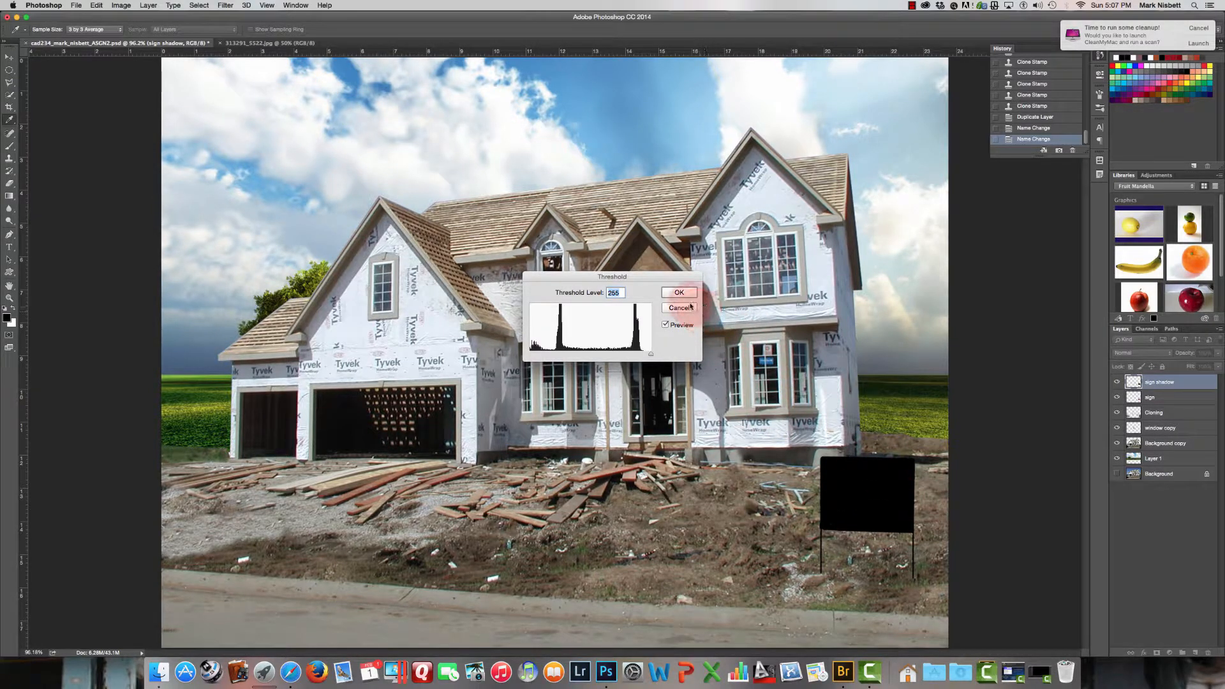
{"action": "left_click", "coordinate": [679, 293]}
{"action": "key", "text": "z"}
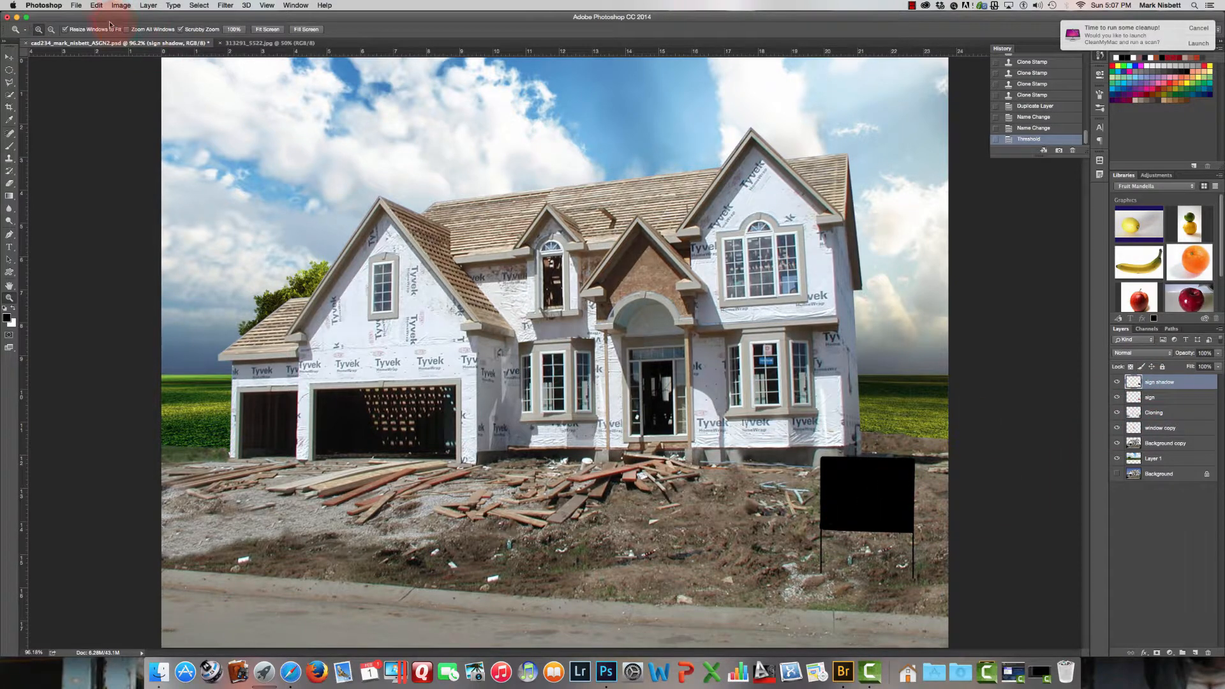
Step: Distort the sign shadow layer to about 28% height, bringing its top corners down and slightly right so it lies on the ground
{"action": "left_click", "coordinate": [99, 6]}
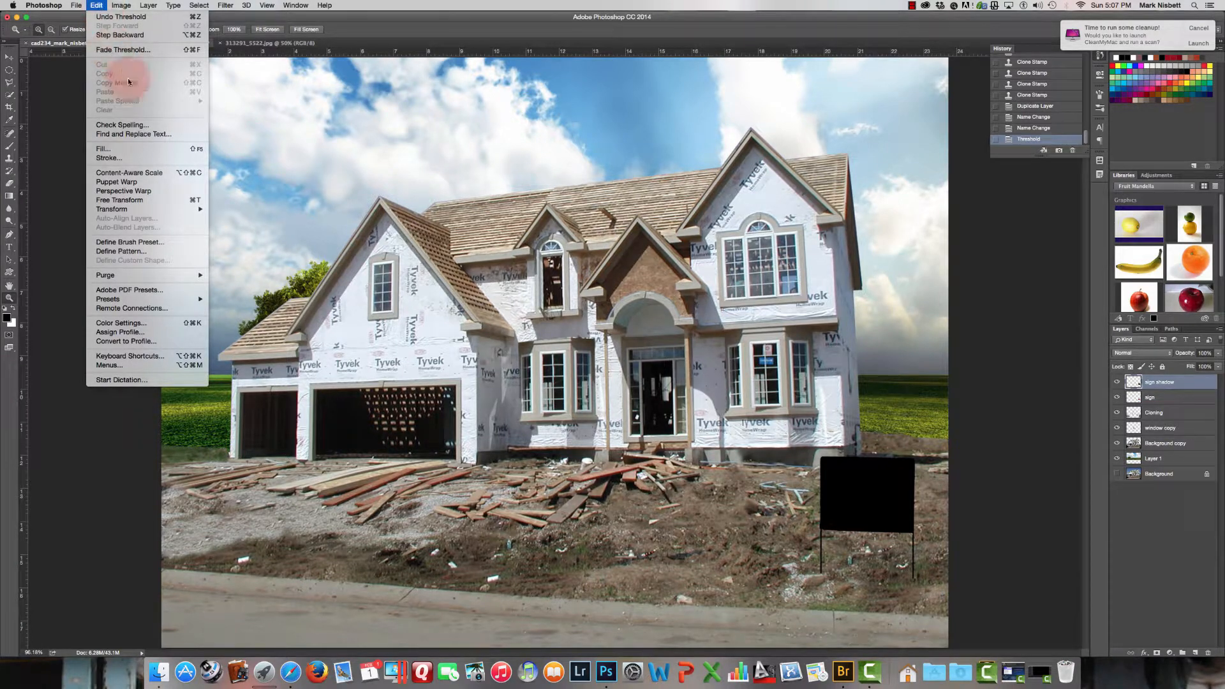
{"action": "mouse_move", "coordinate": [181, 208]}
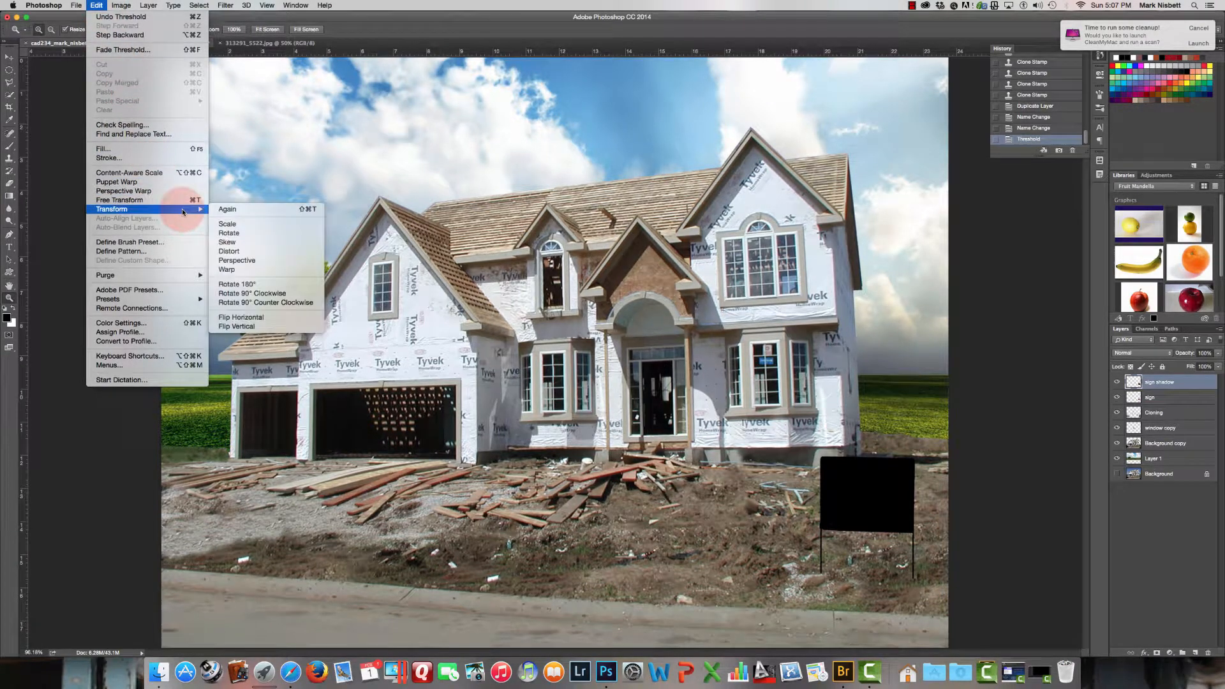
{"action": "left_click", "coordinate": [240, 253]}
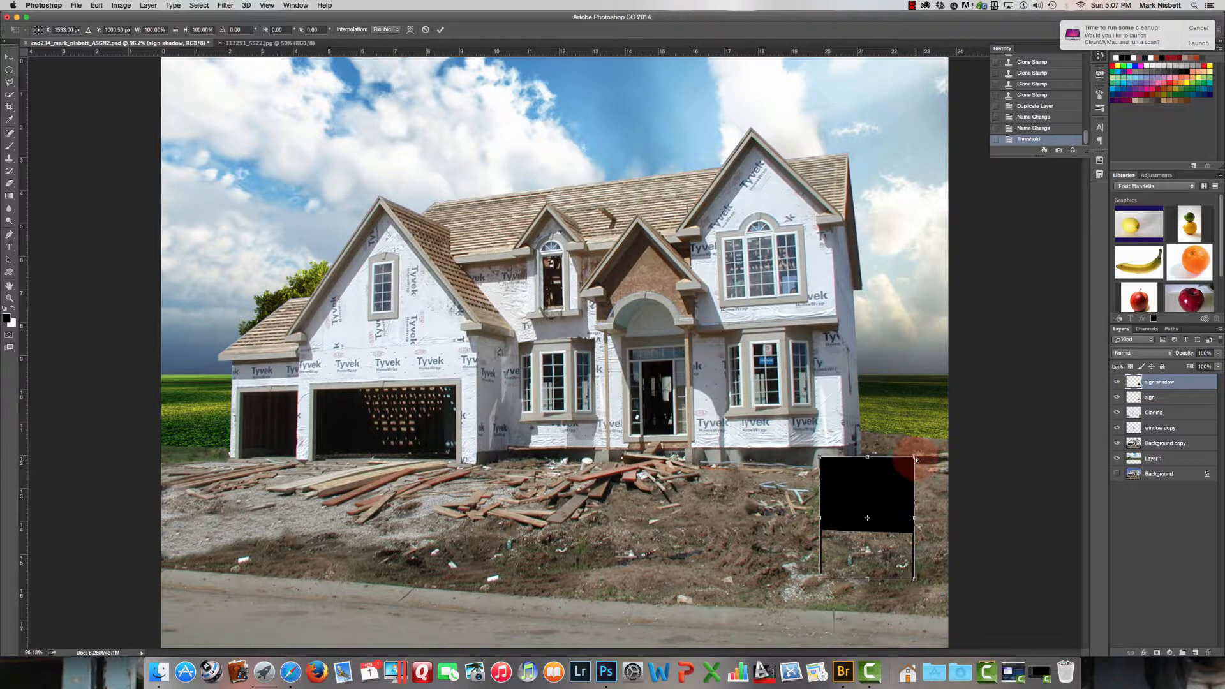
{"action": "left_click_drag", "start_coordinate": [915, 459], "coordinate": [923, 541]}
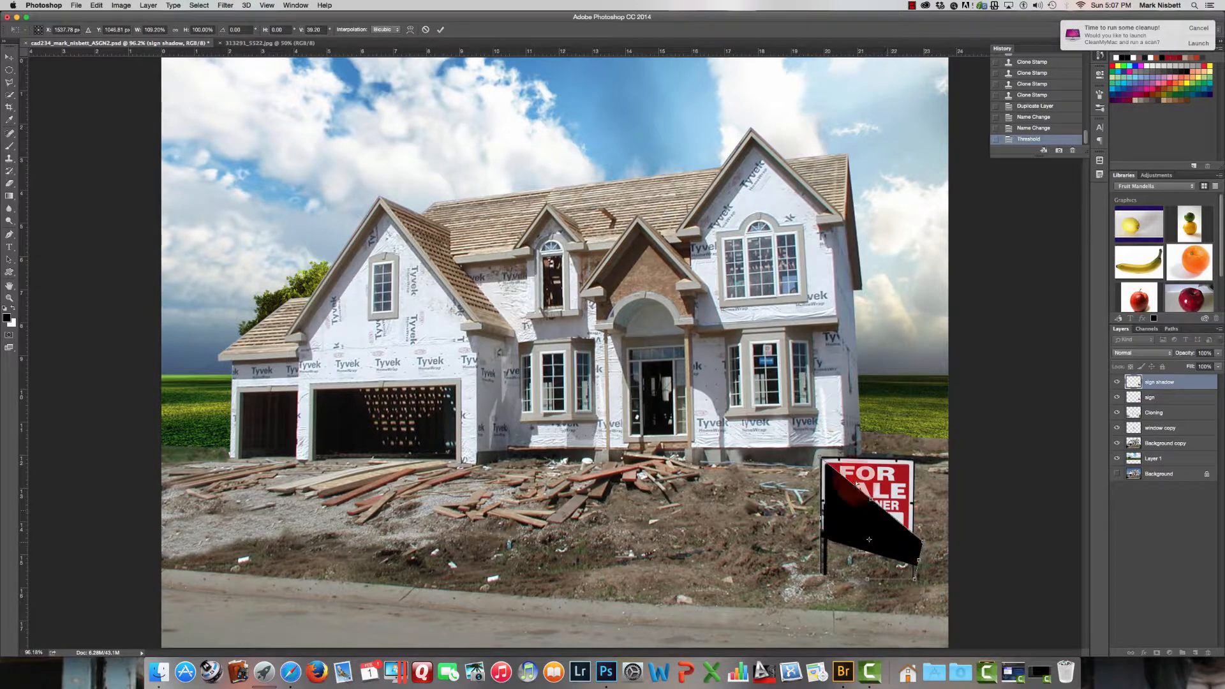
{"action": "left_click_drag", "start_coordinate": [826, 461], "coordinate": [829, 547]}
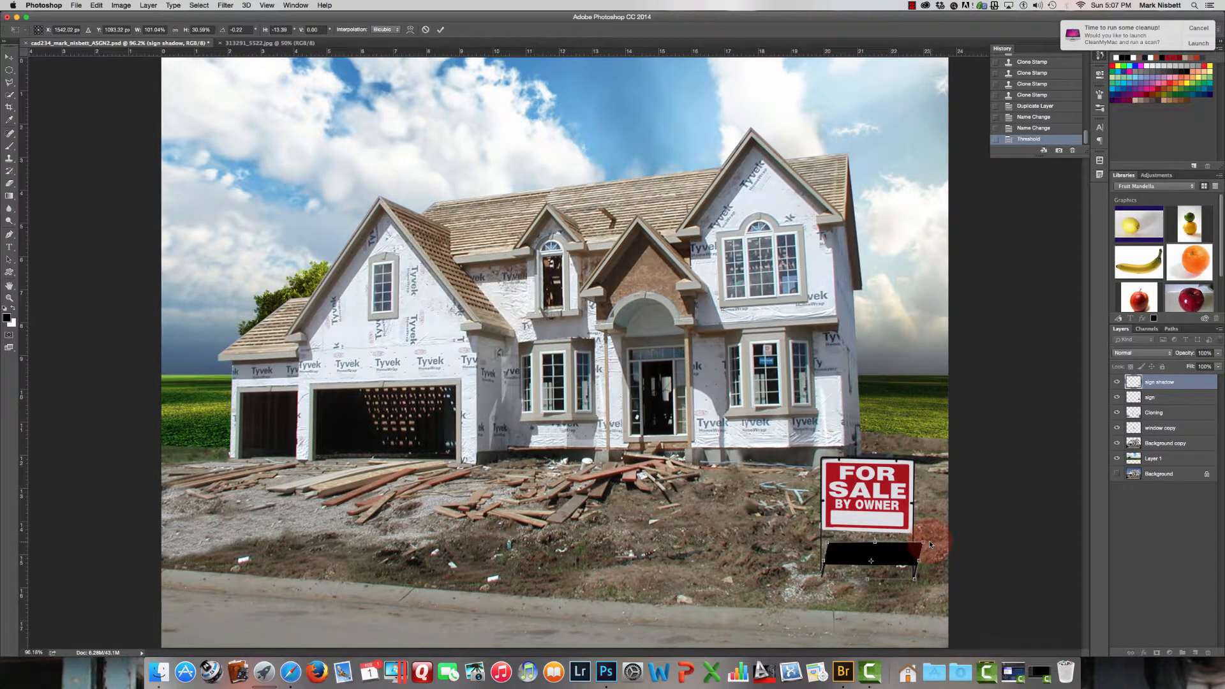
{"action": "left_click_drag", "start_coordinate": [926, 548], "coordinate": [929, 547]}
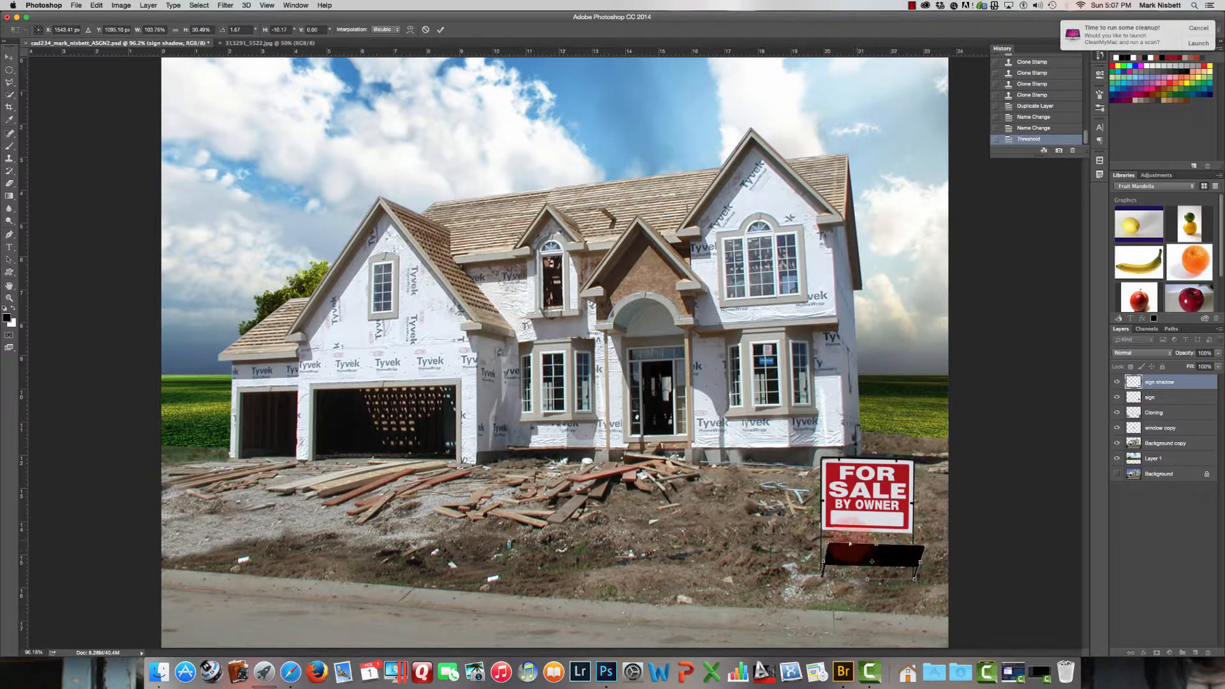
{"action": "left_click_drag", "start_coordinate": [828, 546], "coordinate": [829, 547]}
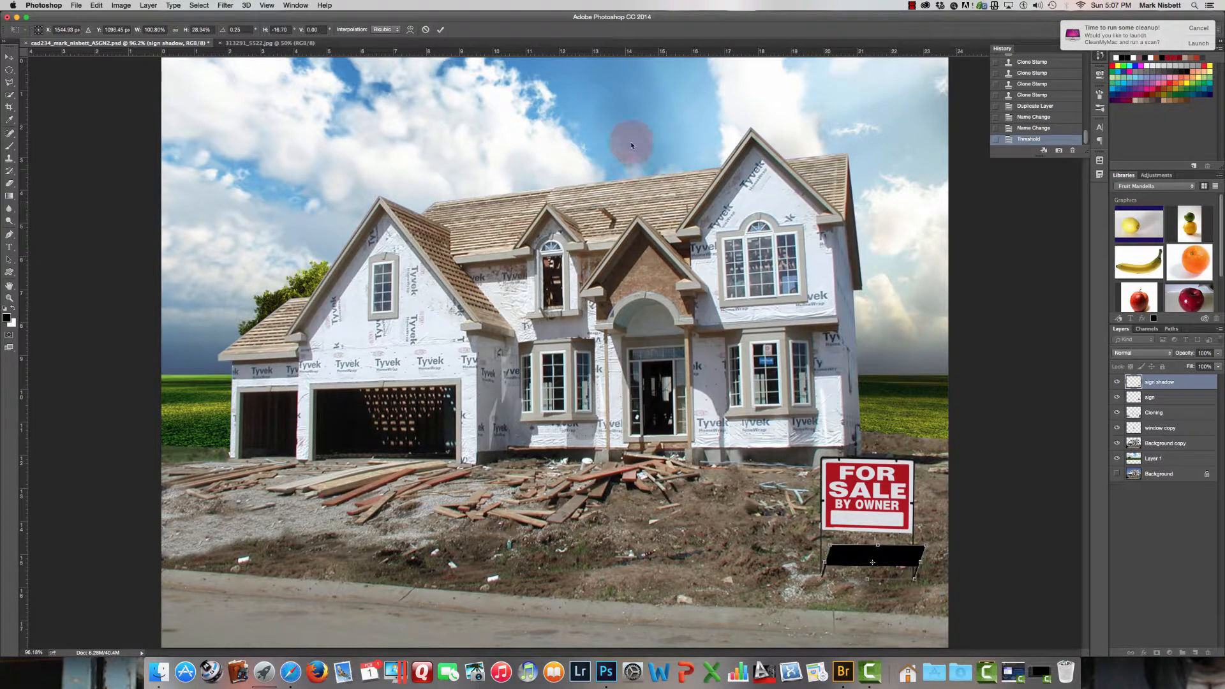
{"action": "left_click", "coordinate": [442, 30]}
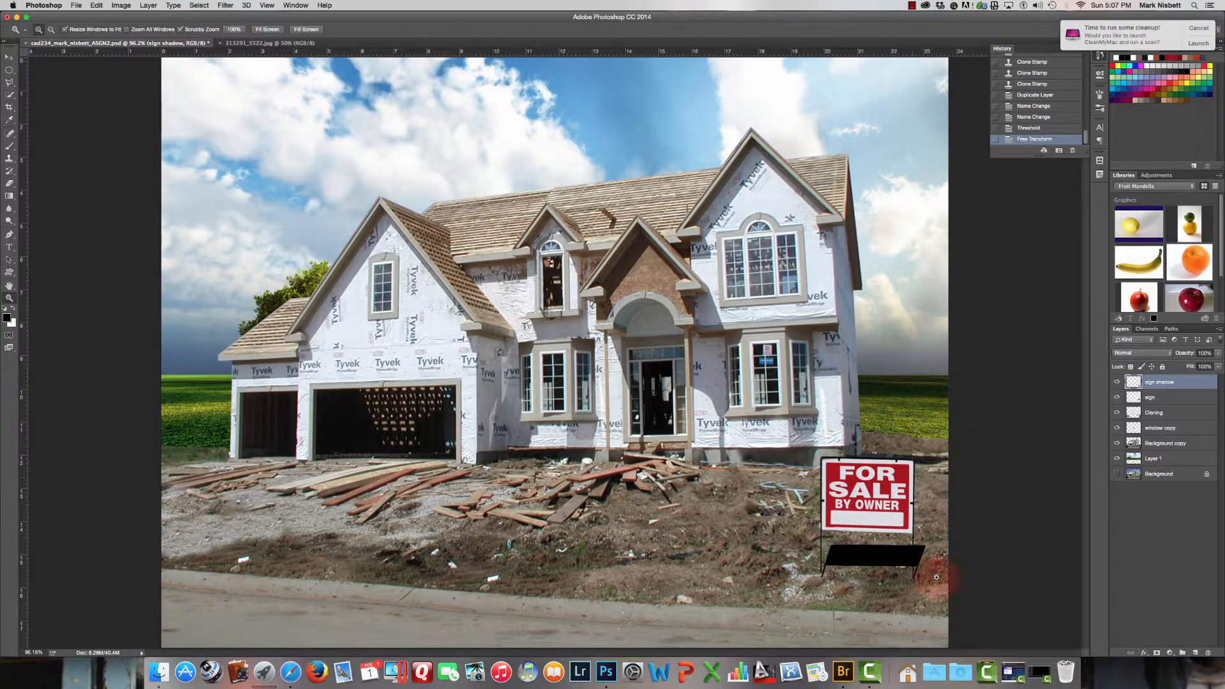
{"action": "left_click", "coordinate": [1162, 387]}
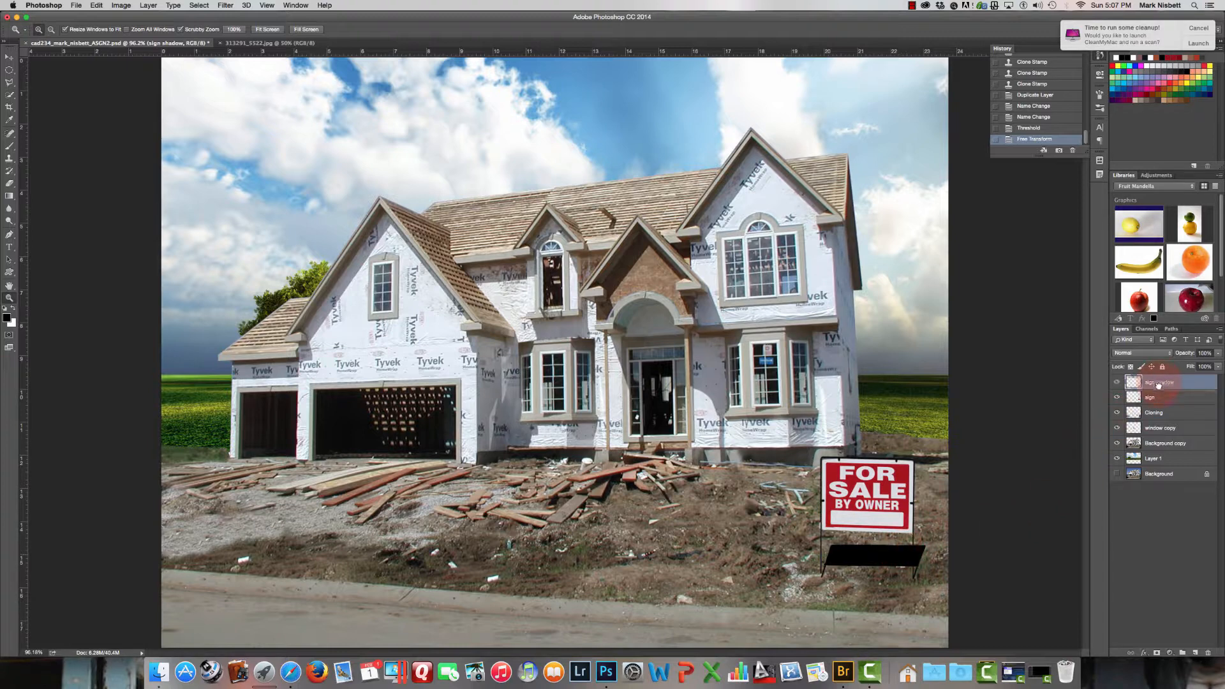
Step: Move the sign shadow layer beneath the sign layer and slightly distort its lower-left corner to meet the sign's left leg
{"action": "left_click_drag", "start_coordinate": [1154, 396], "coordinate": [1159, 406]}
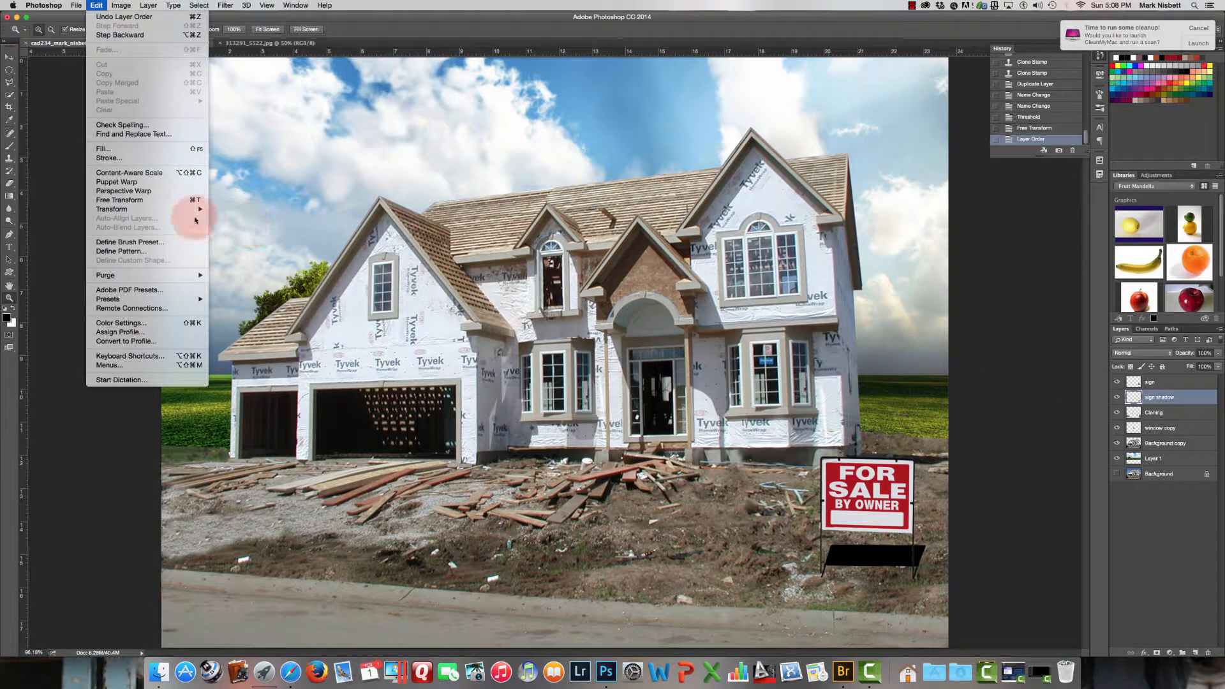
{"action": "mouse_move", "coordinate": [191, 210]}
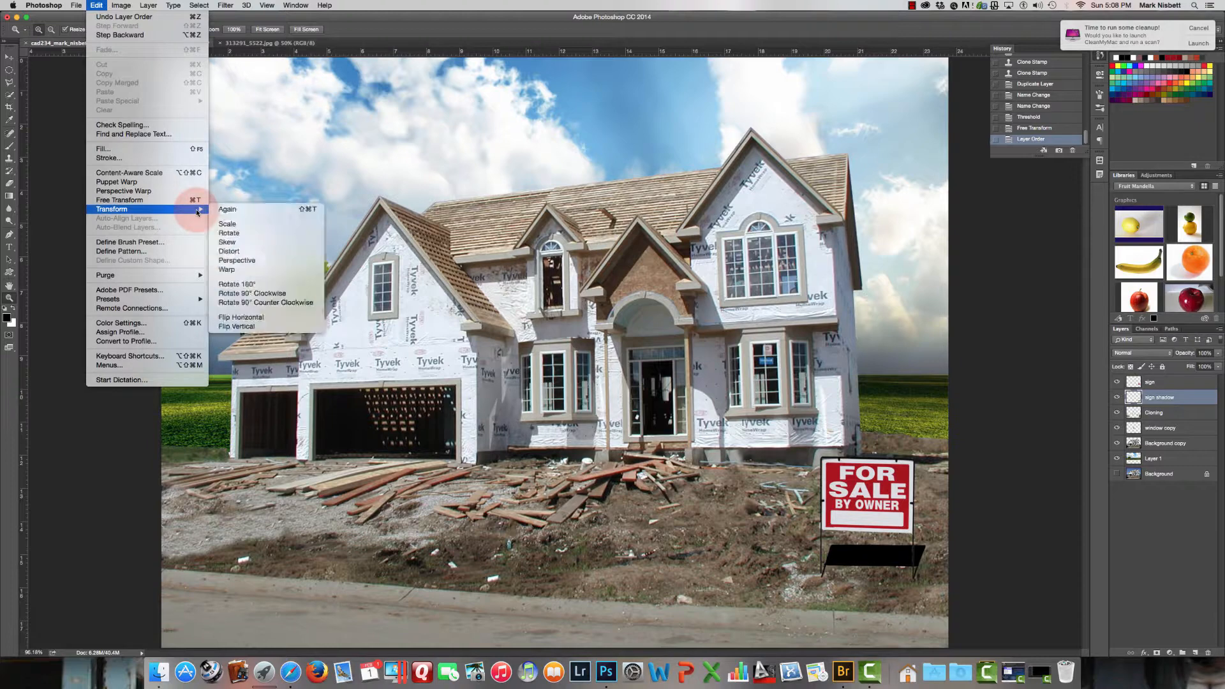
{"action": "left_click", "coordinate": [243, 252]}
{"action": "left_click_drag", "start_coordinate": [824, 566], "coordinate": [821, 578]}
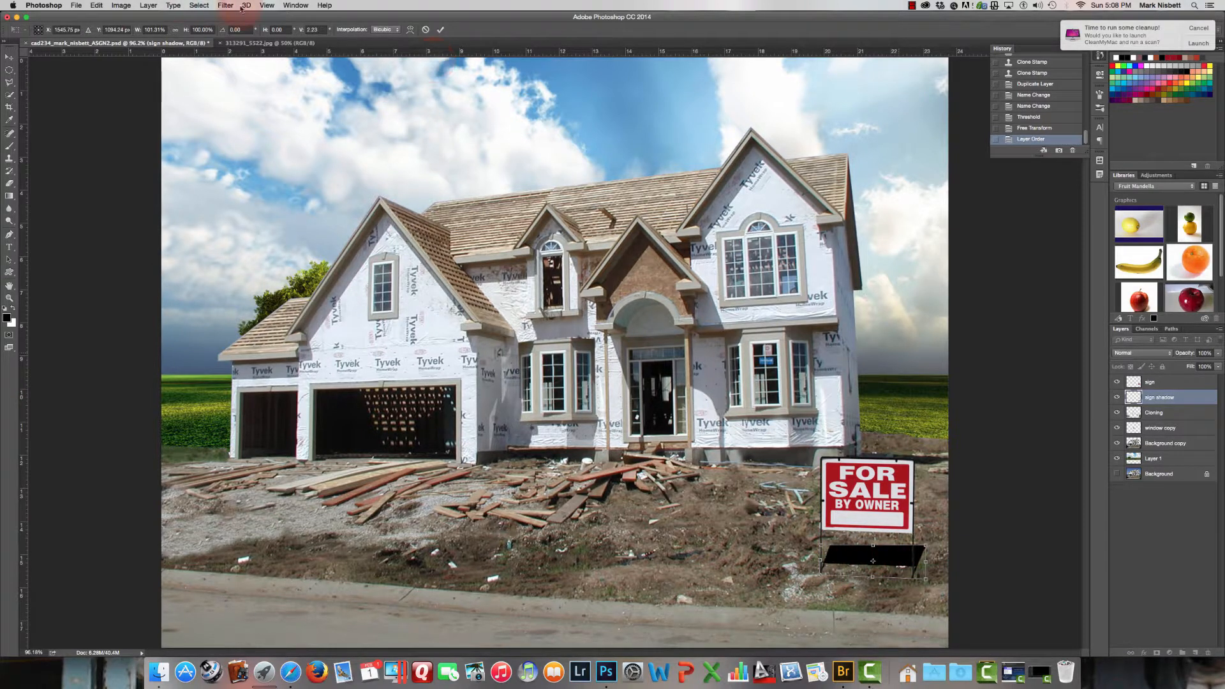
{"action": "left_click", "coordinate": [440, 30]}
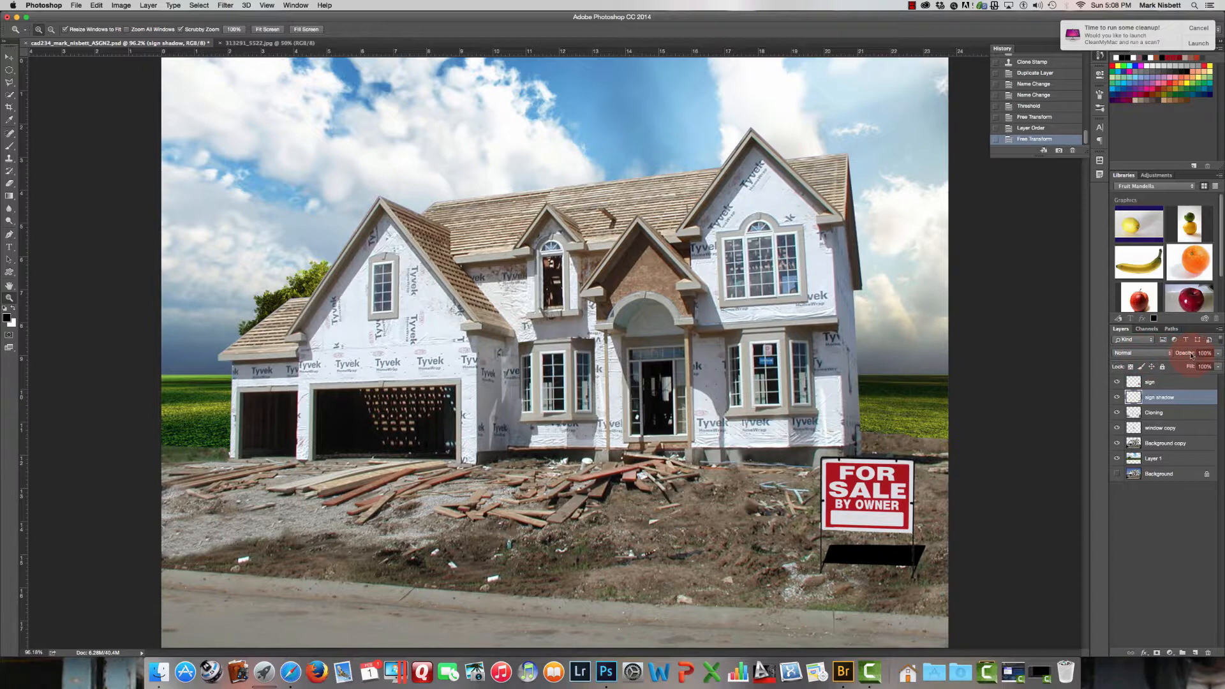
Step: Lower the sign shadow layer's opacity to 64%
{"action": "left_click", "coordinate": [1217, 354]}
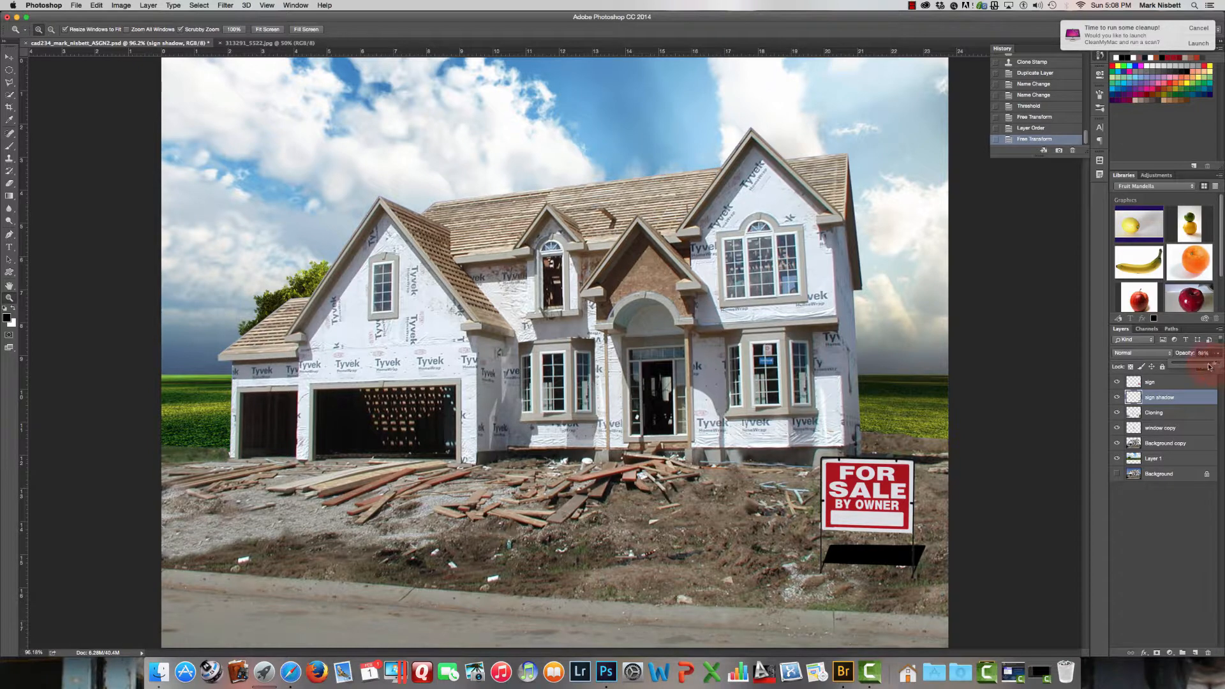
{"action": "left_click_drag", "start_coordinate": [1195, 366], "coordinate": [1196, 367]}
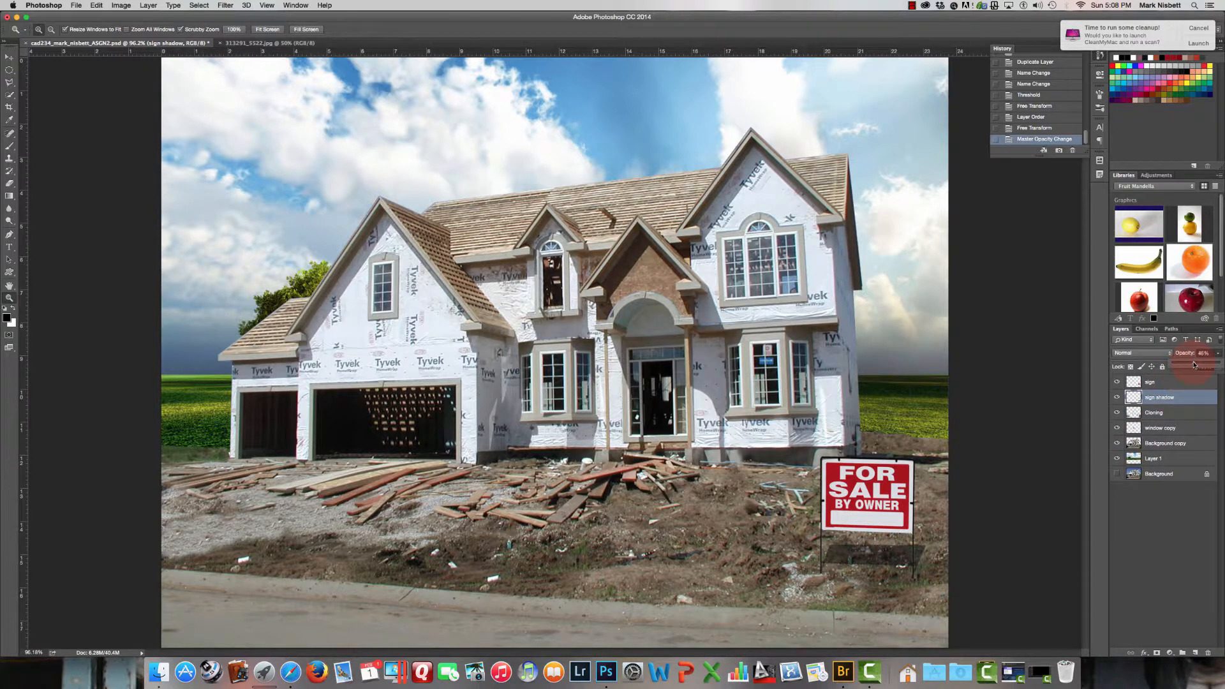
{"action": "left_click_drag", "start_coordinate": [1197, 365], "coordinate": [1200, 367]}
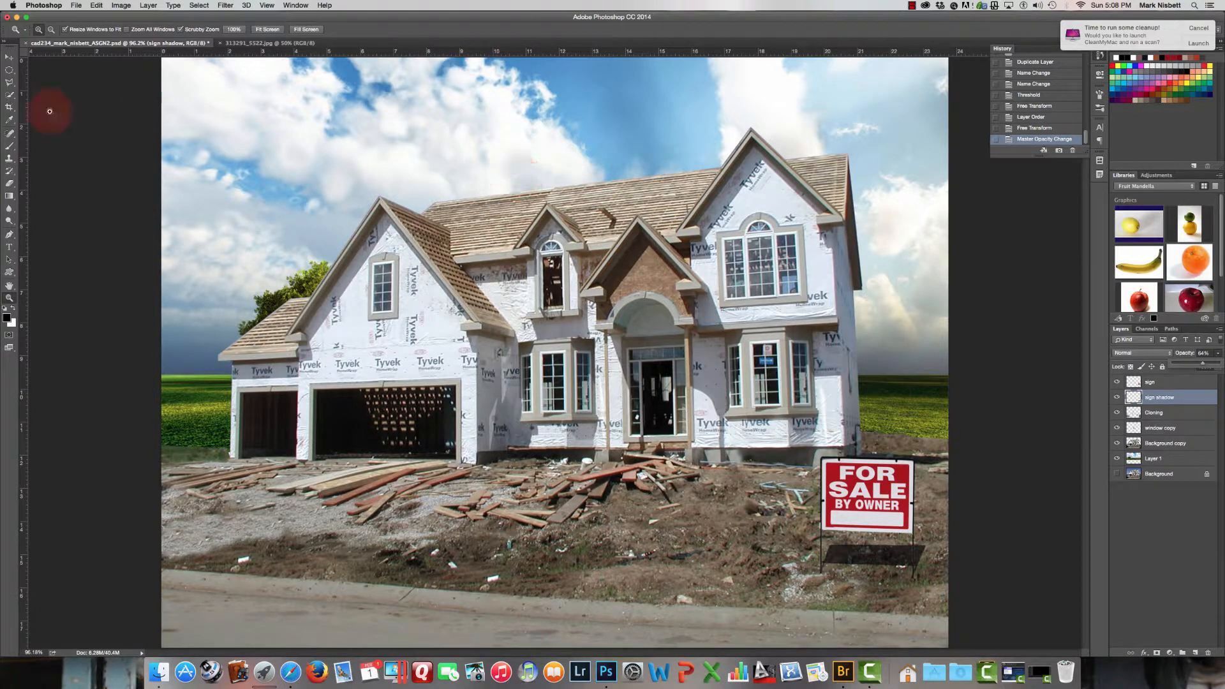
Step: Activate the Type tool and set the font preview size to Huge
{"action": "left_click", "coordinate": [10, 247]}
{"action": "left_click", "coordinate": [120, 33]}
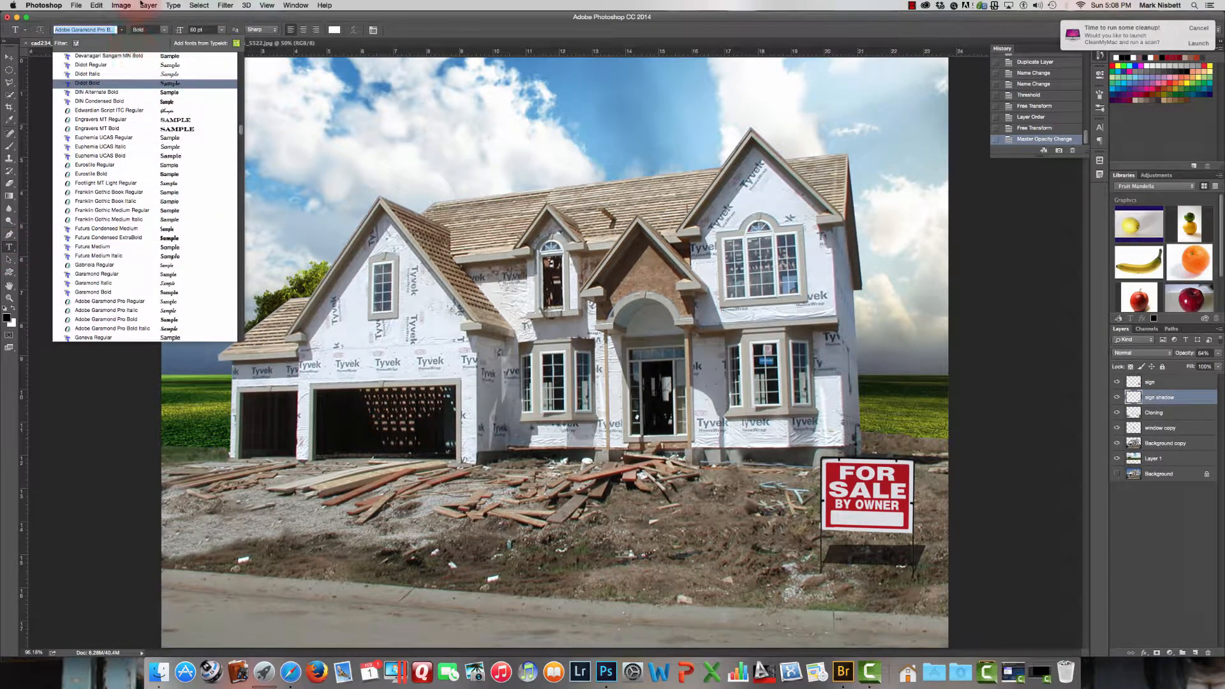
{"action": "left_click", "coordinate": [170, 5]}
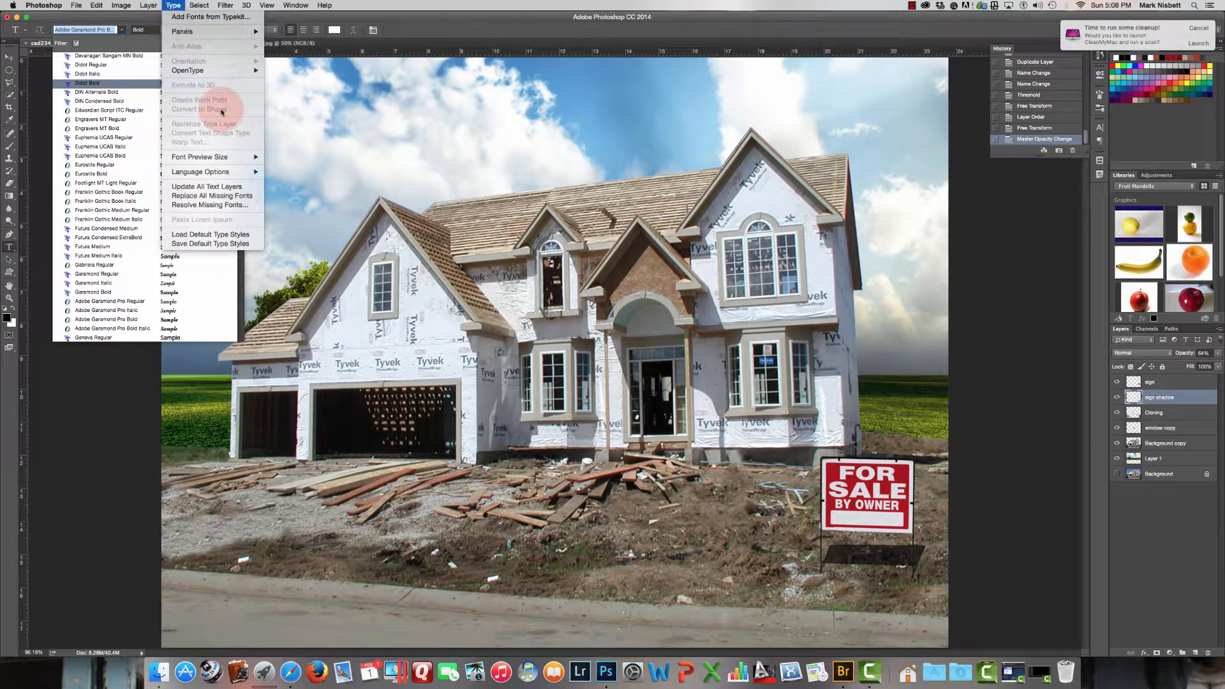
{"action": "mouse_move", "coordinate": [245, 158]}
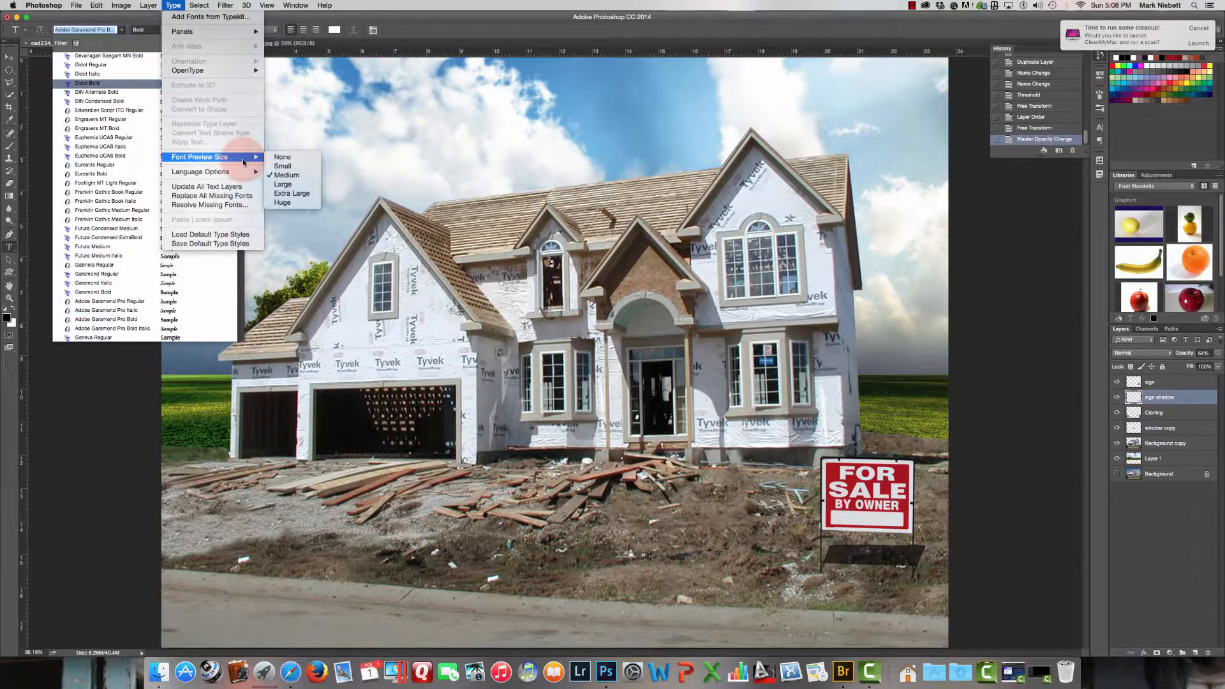
{"action": "left_click", "coordinate": [298, 200]}
Step: Choose Arial Bold as the font for the sign text
{"action": "left_click", "coordinate": [121, 30]}
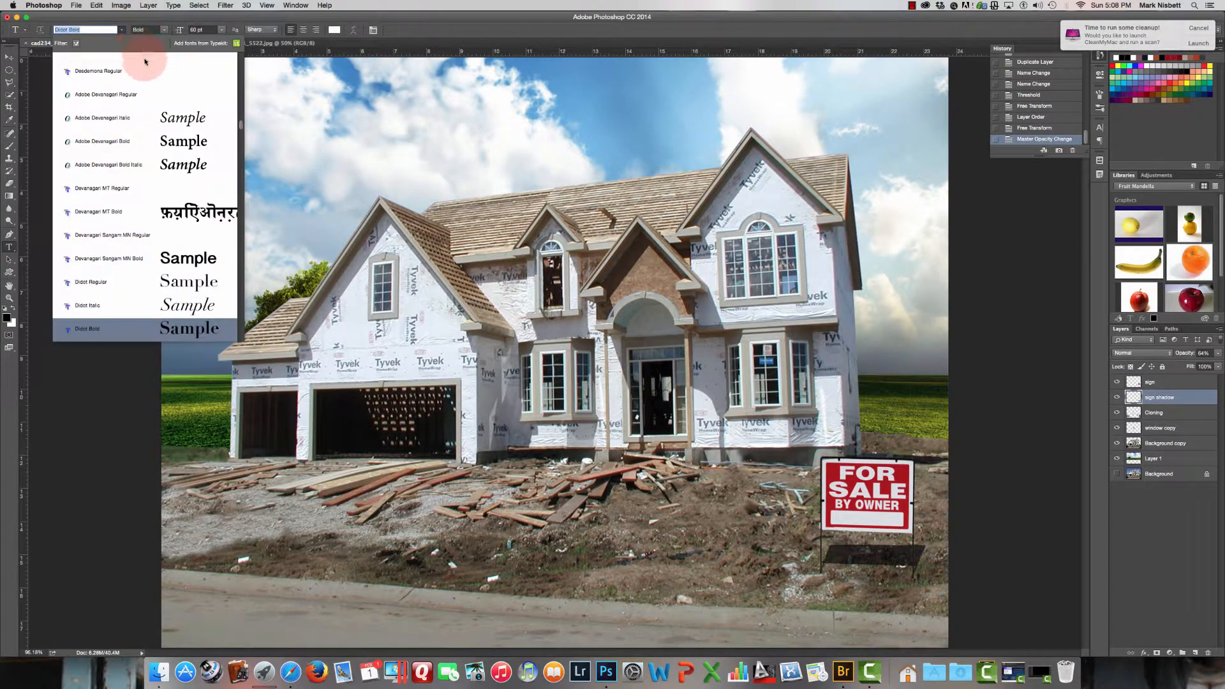
{"action": "left_click_drag", "start_coordinate": [313, 132], "coordinate": [306, 69]}
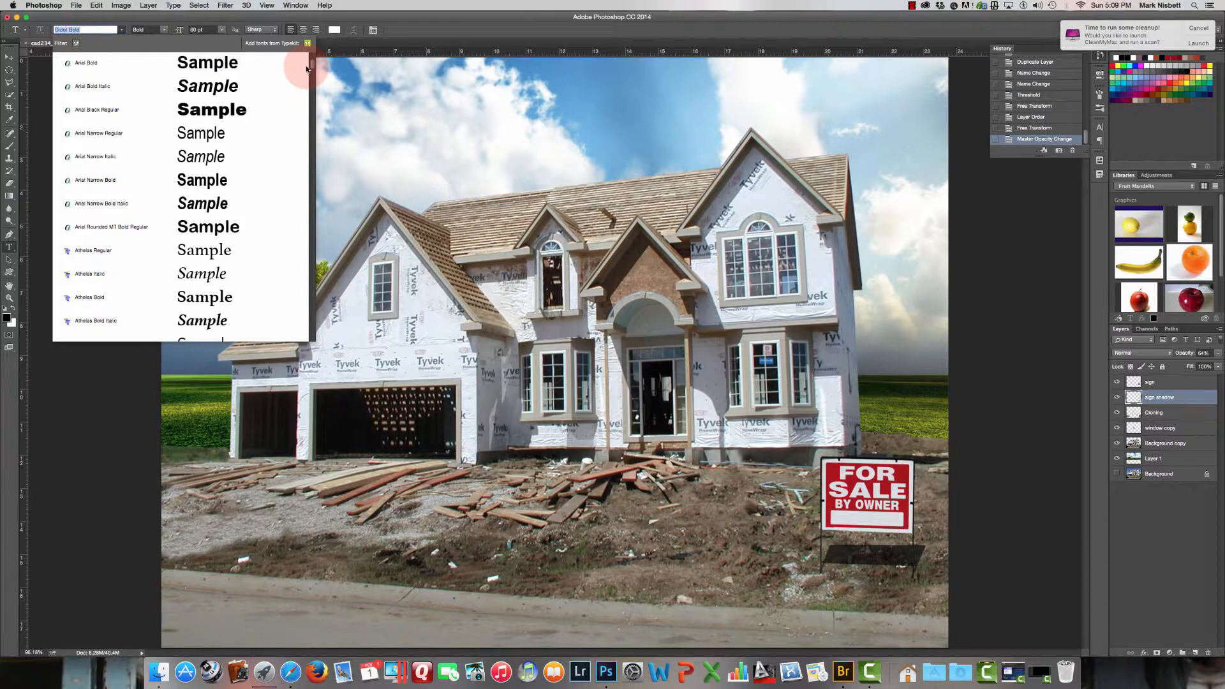
{"action": "left_click", "coordinate": [202, 71]}
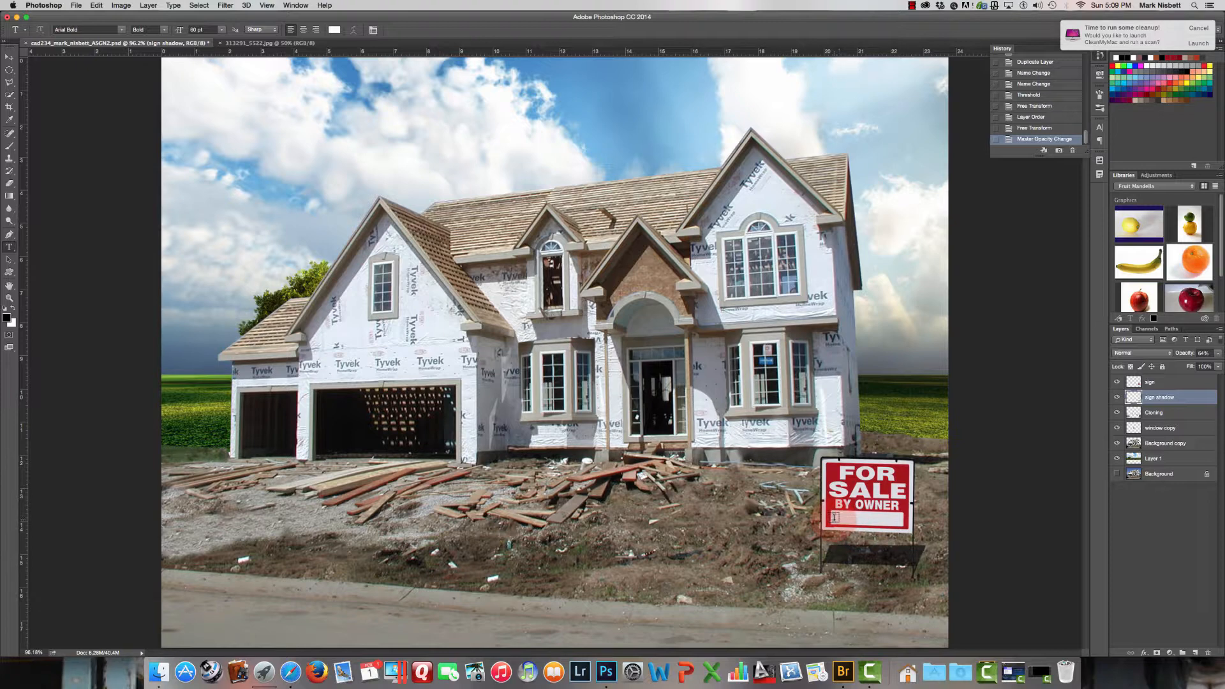
{"action": "left_click_drag", "start_coordinate": [834, 514], "coordinate": [900, 521]}
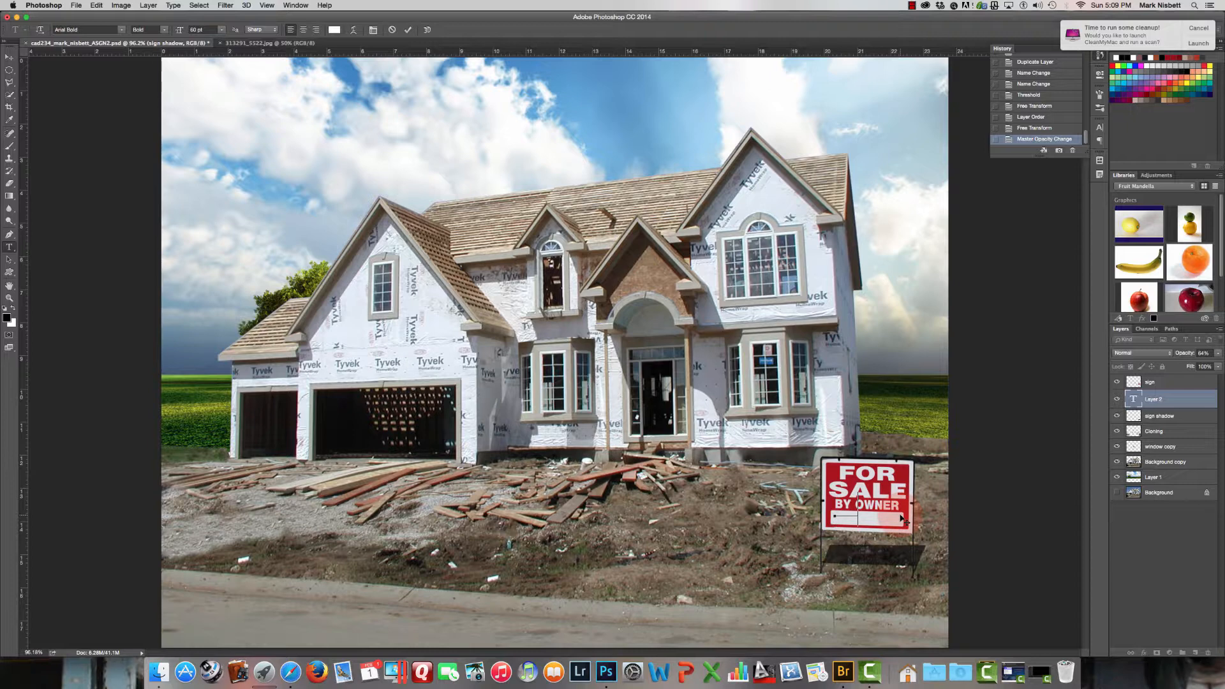
{"action": "left_click", "coordinate": [333, 30]}
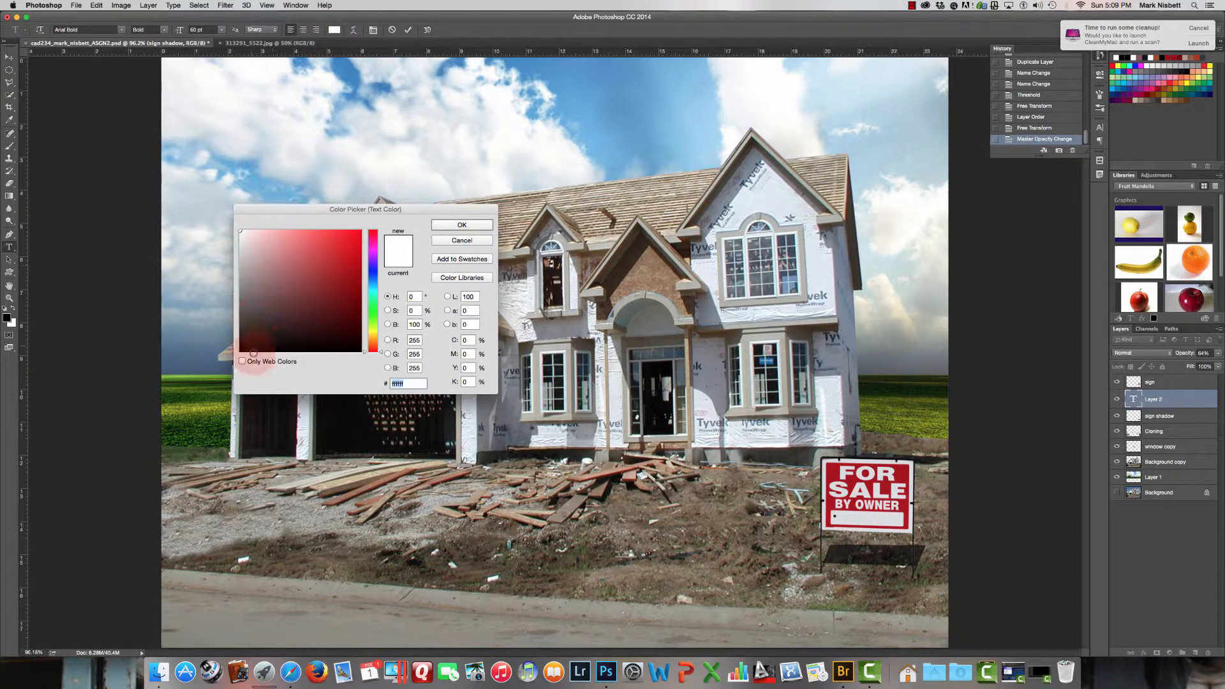
{"action": "left_click", "coordinate": [240, 350]}
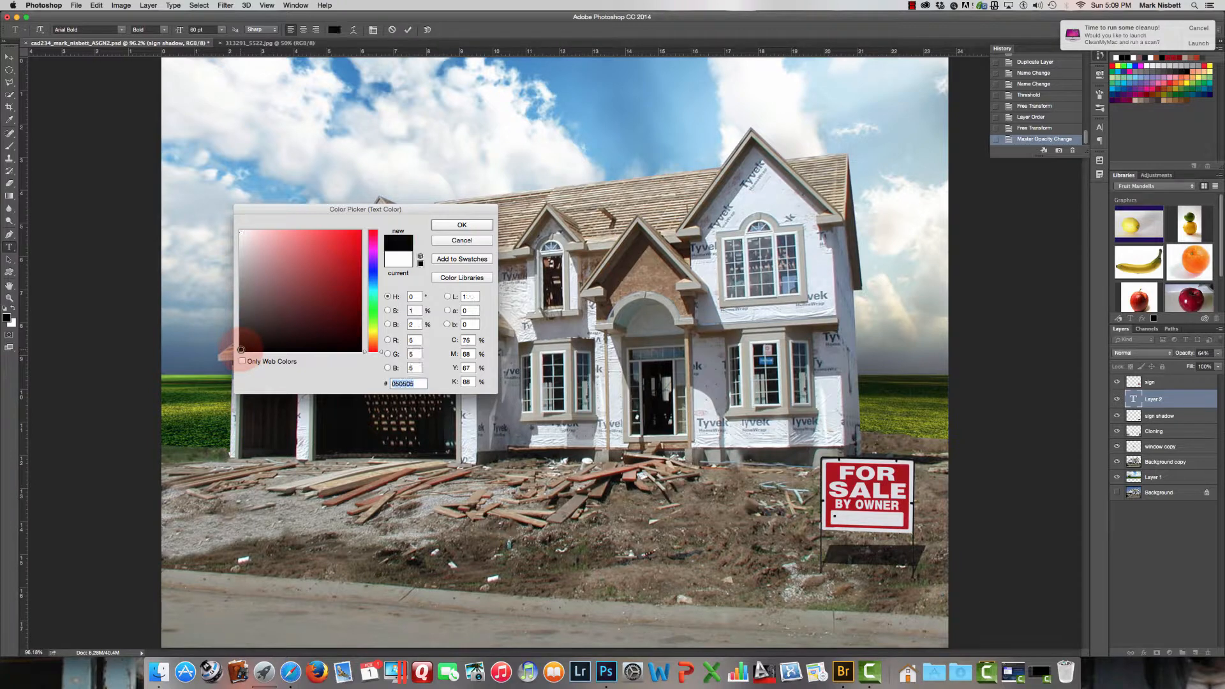
{"action": "left_click", "coordinate": [471, 224]}
{"action": "type", "text": "M"}
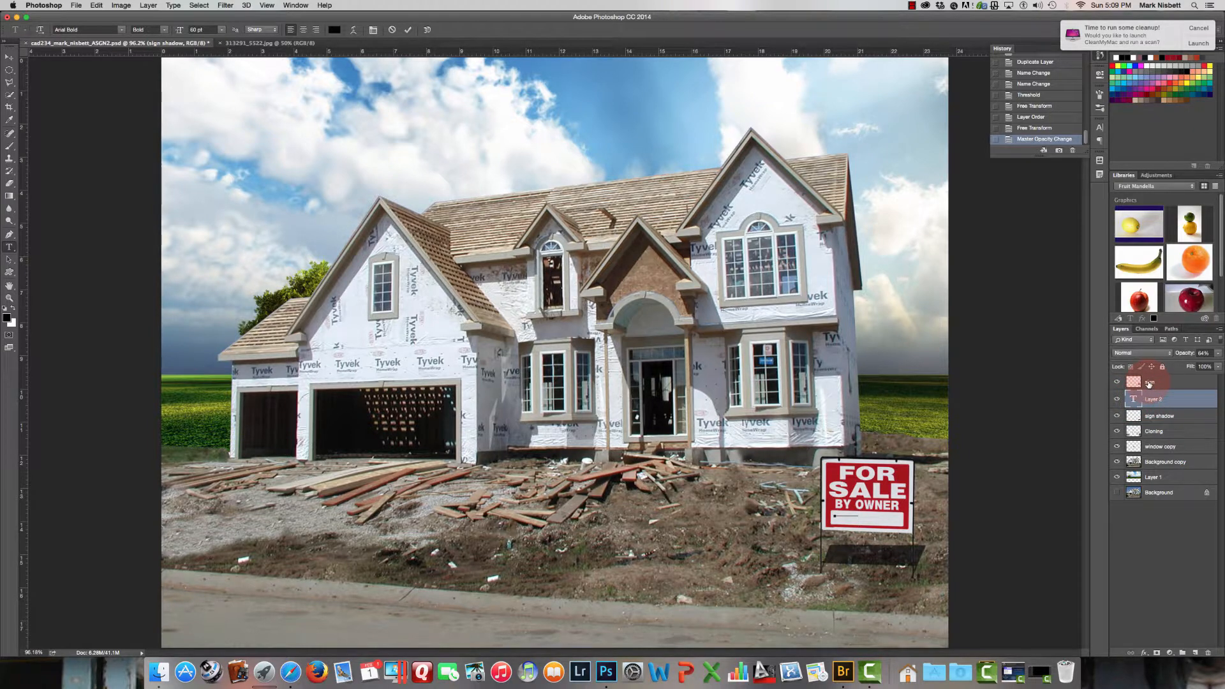
{"action": "left_click", "coordinate": [408, 31]}
{"action": "left_click", "coordinate": [393, 30]}
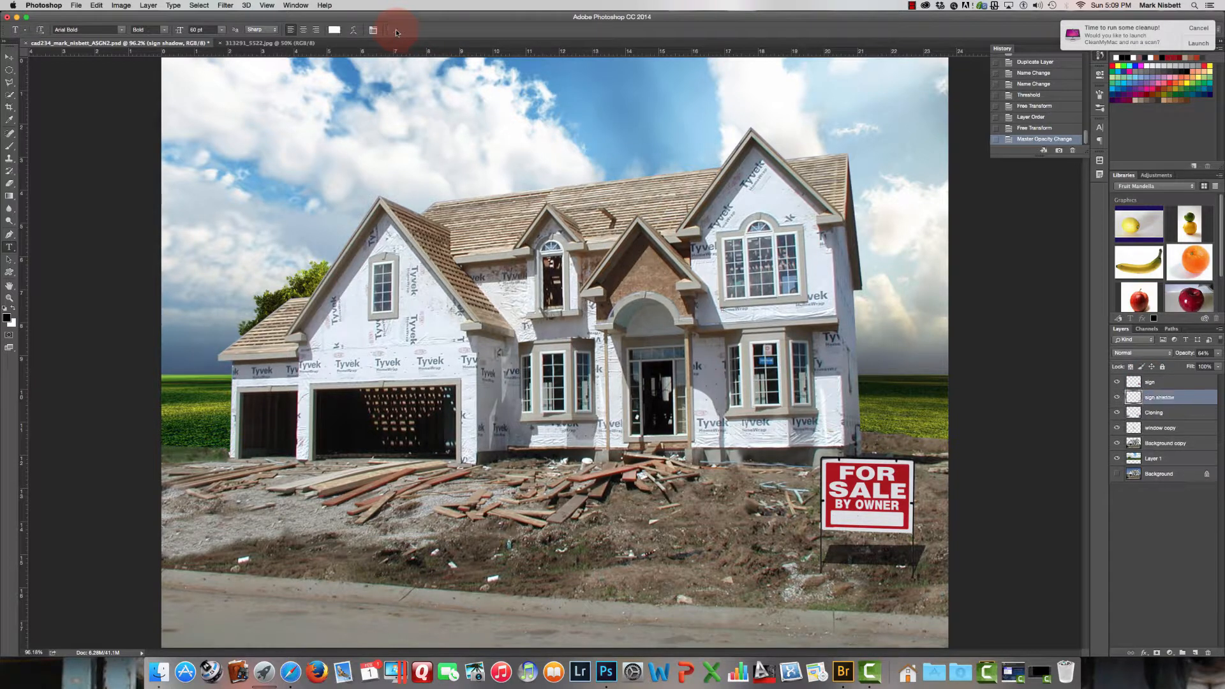
Step: Above the sign layer, add a text layer starting at the sign's blank box with the seller's name and phone number on two lines
{"action": "left_click", "coordinate": [1163, 381]}
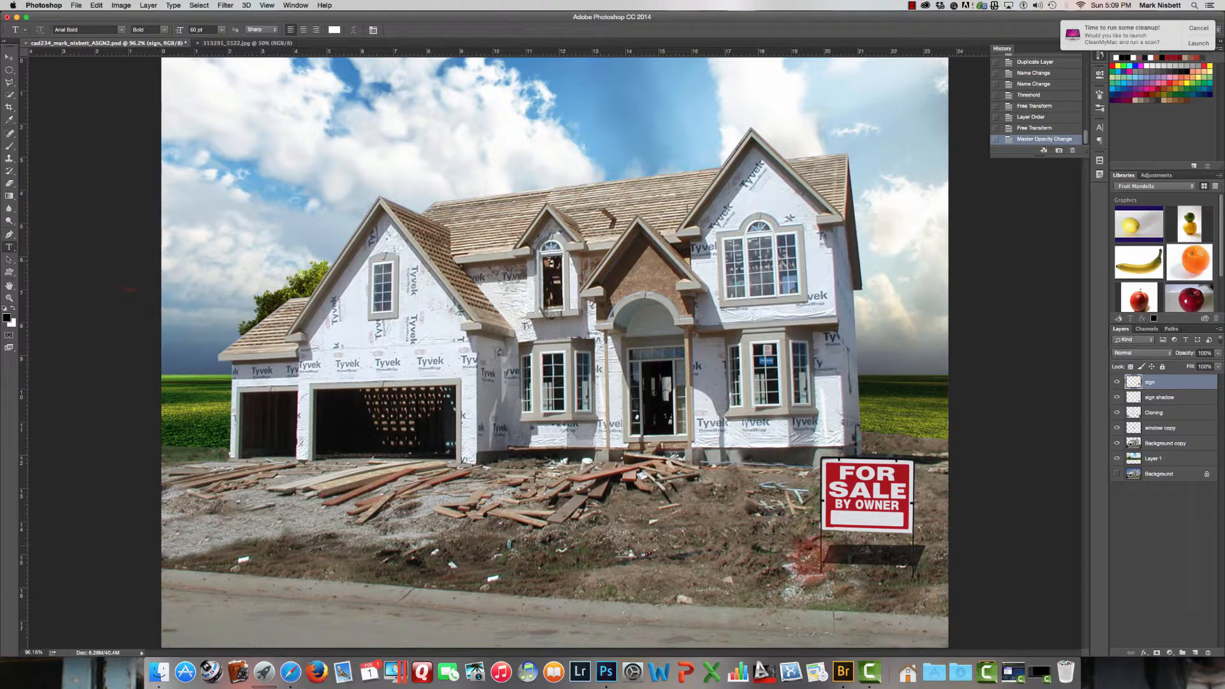
{"action": "left_click", "coordinate": [837, 514]}
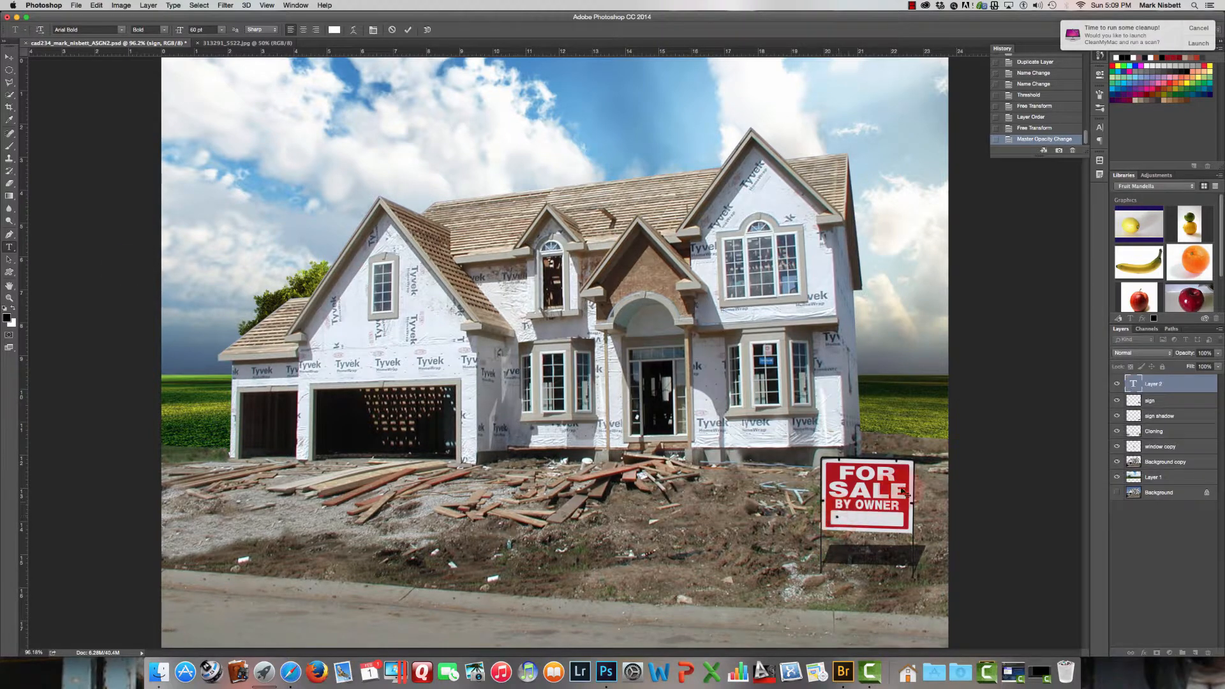
{"action": "type", "text": "ma"}
{"action": "key", "text": "BackSpace"}
{"action": "key", "text": "BackSpace"}
{"action": "type", "text": "MARK"}
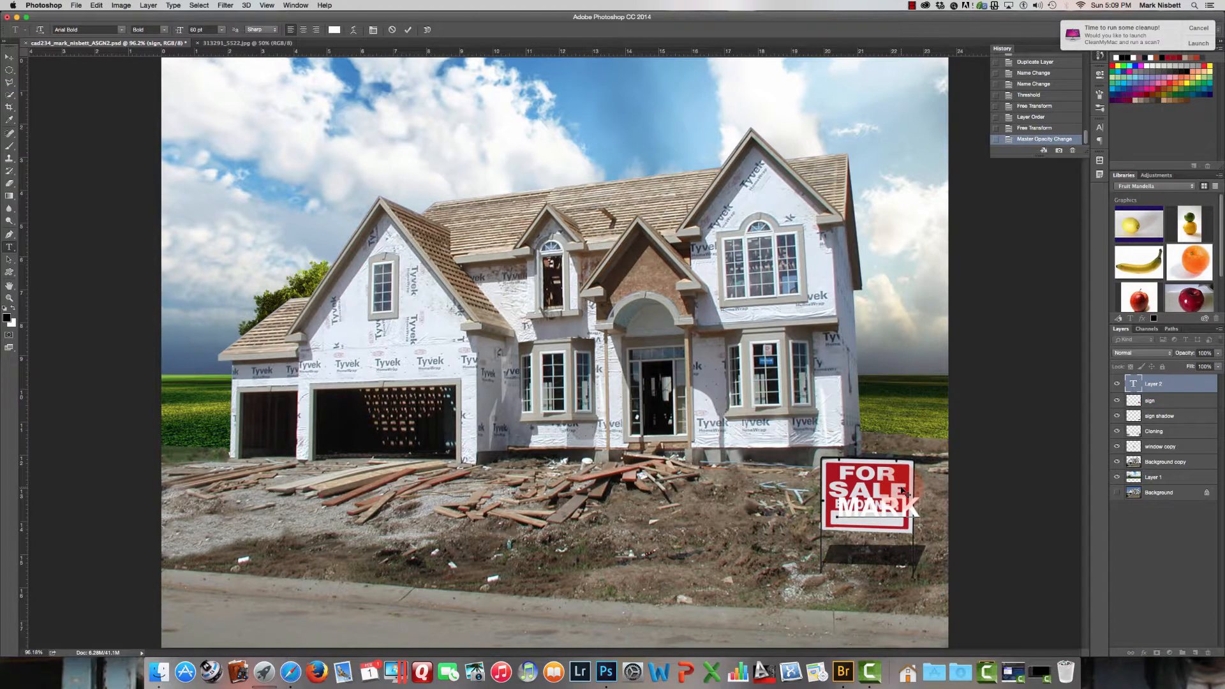
{"action": "type", "text": " NISBETT"}
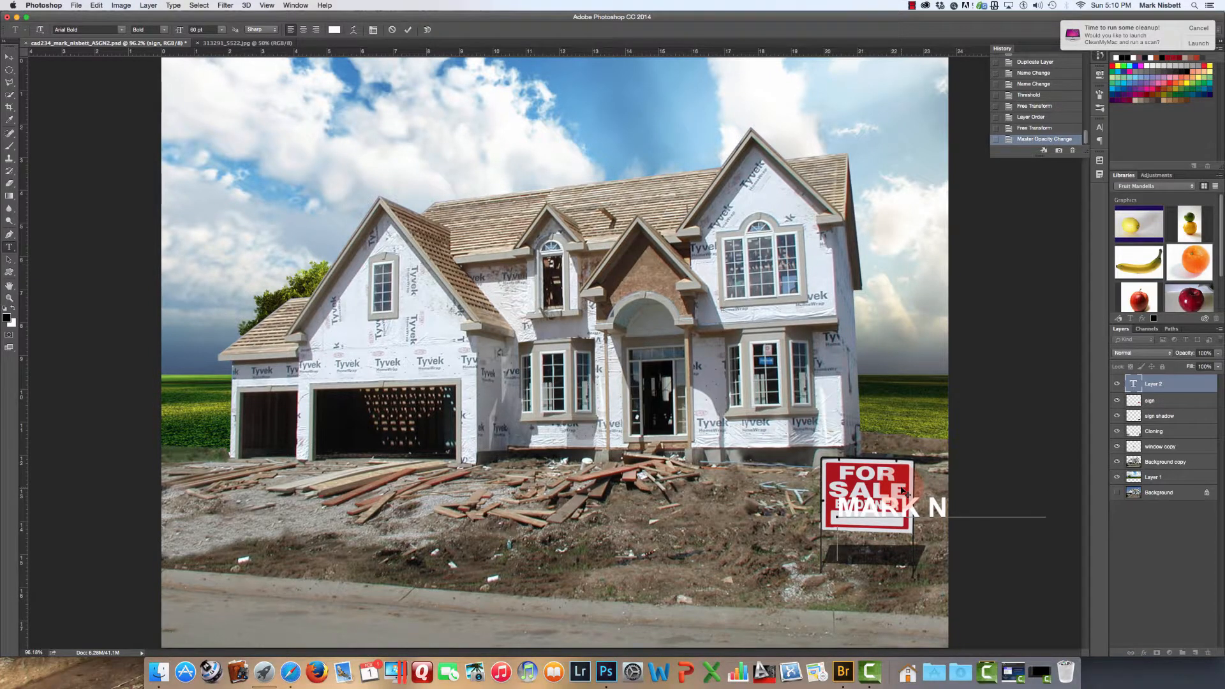
{"action": "type", "text": "974-483"}
{"action": "key", "text": "BackSpace"}
{"action": "type", "text": "2"}
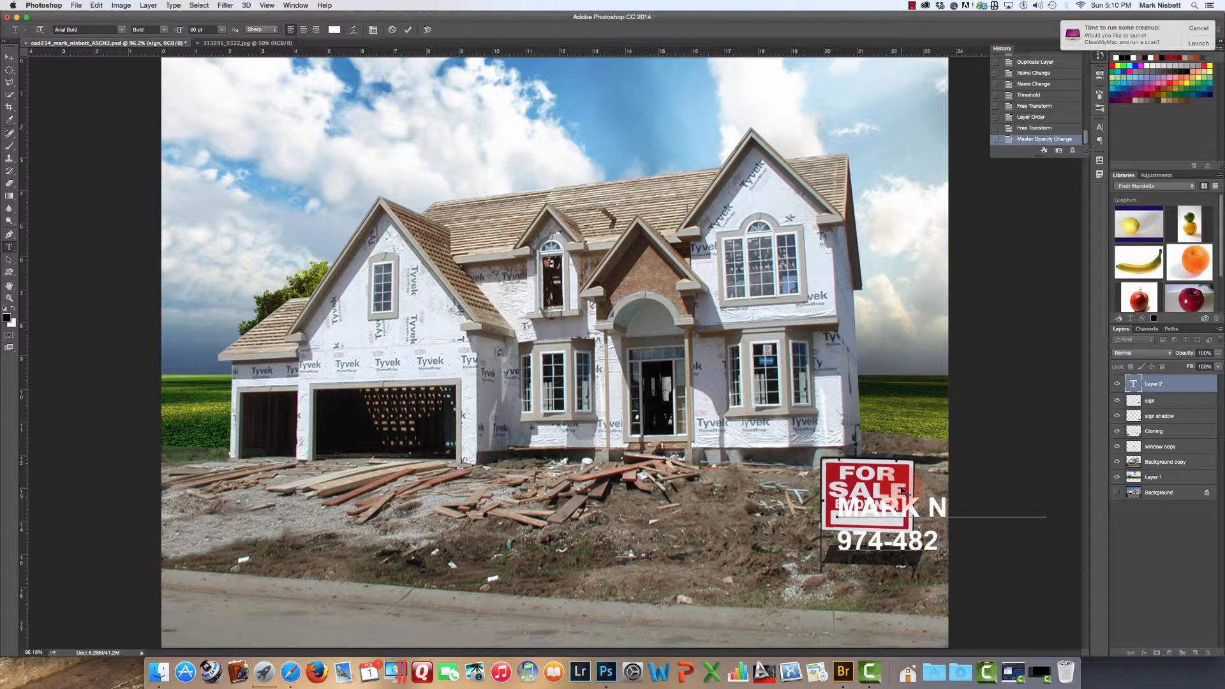
{"action": "type", "text": "1"}
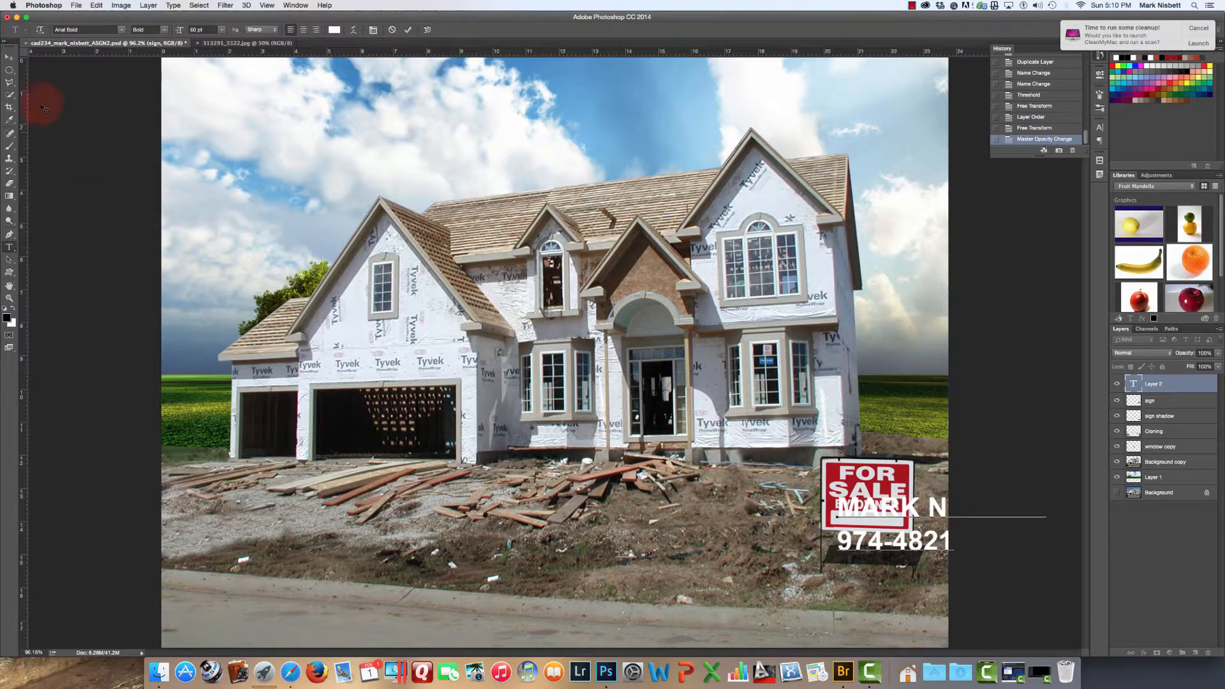
Step: Scale the contact text to about 36% width and 32% height and place it over the lower part of the sign
{"action": "left_click", "coordinate": [8, 57]}
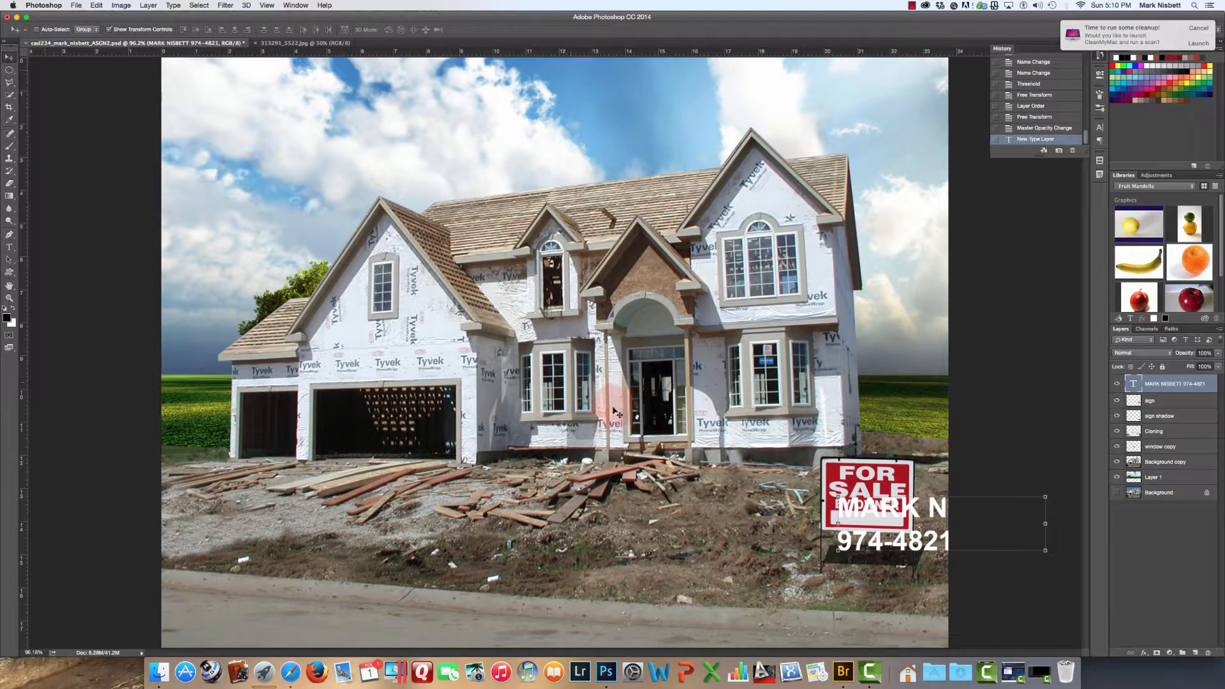
{"action": "left_click_drag", "start_coordinate": [948, 518], "coordinate": [943, 529]}
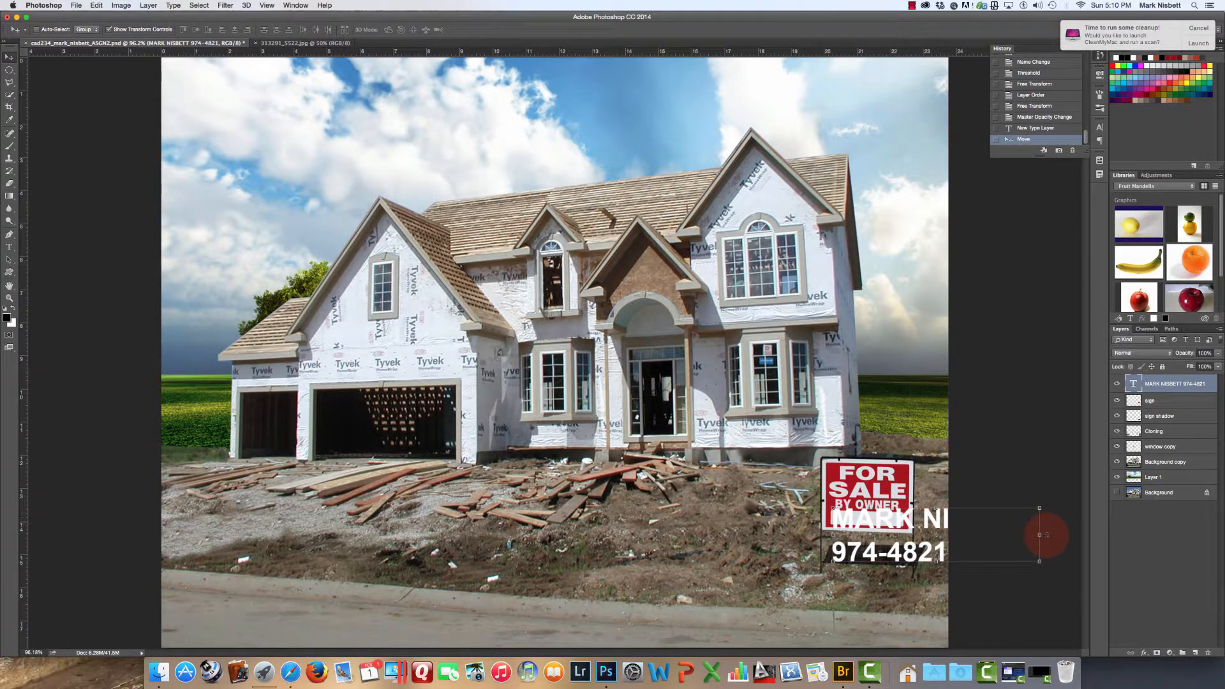
{"action": "left_click_drag", "start_coordinate": [1039, 561], "coordinate": [911, 540]}
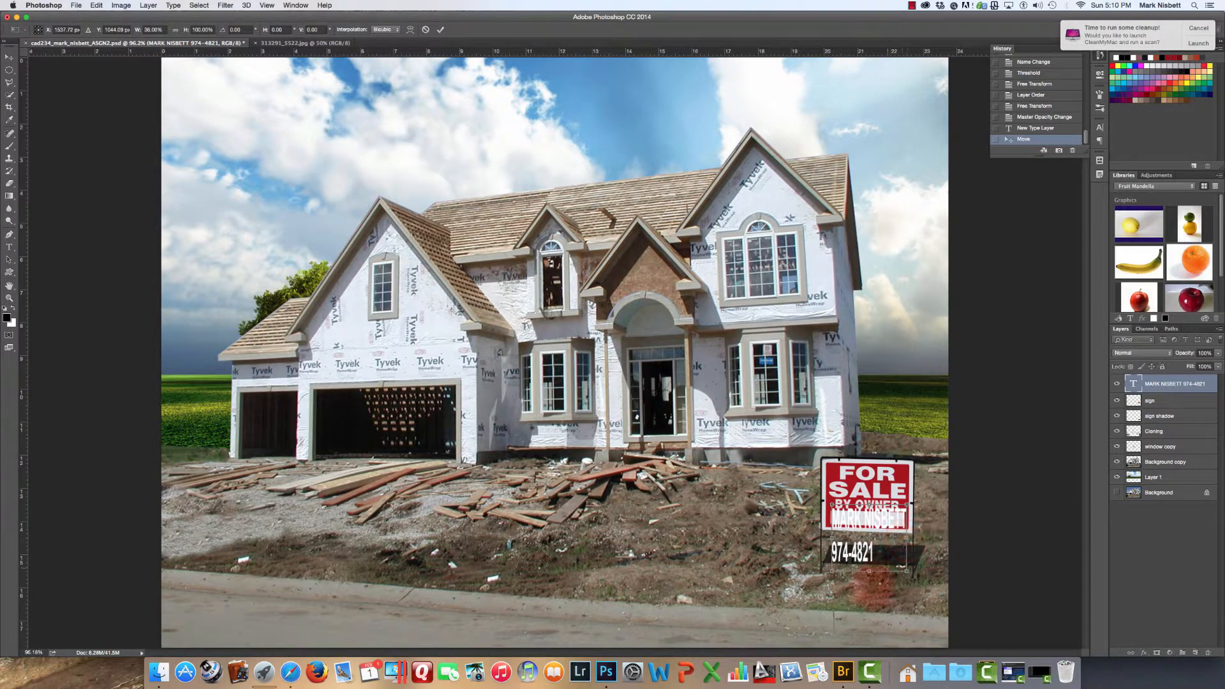
{"action": "left_click_drag", "start_coordinate": [870, 574], "coordinate": [881, 518]}
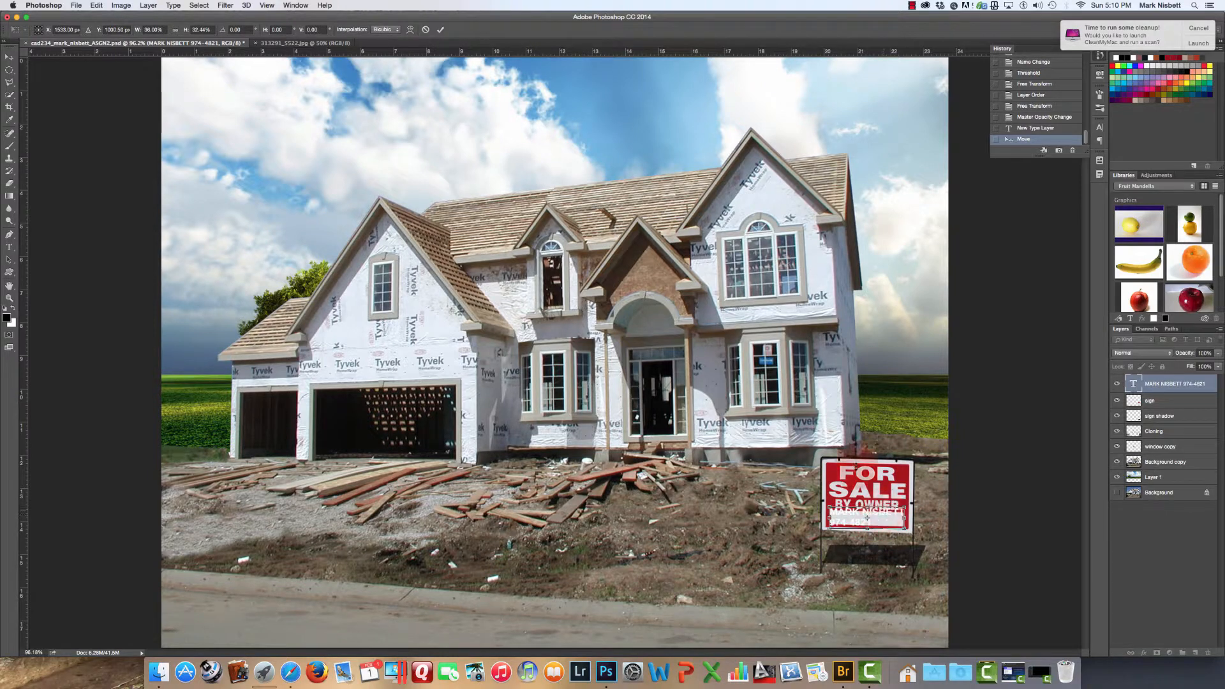
{"action": "left_click", "coordinate": [440, 29]}
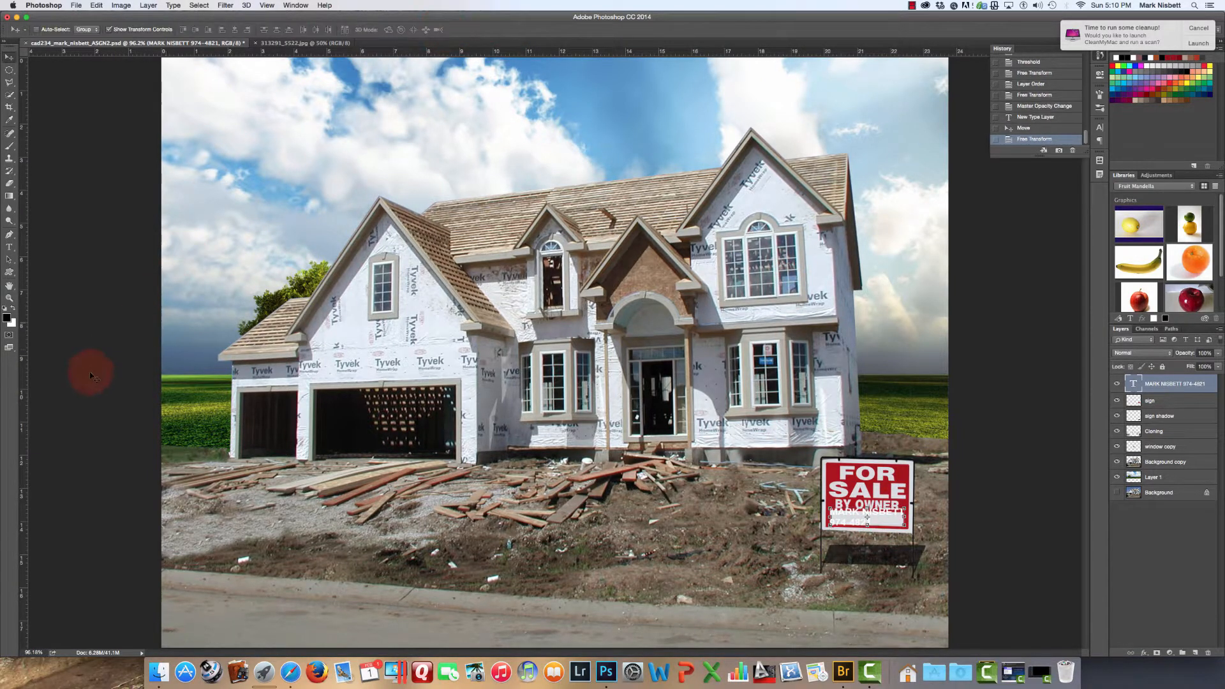
Step: Recolor the contact text on the sign black and center-align its two lines
{"action": "left_click", "coordinate": [9, 298]}
{"action": "left_click_drag", "start_coordinate": [816, 440], "coordinate": [581, 314]}
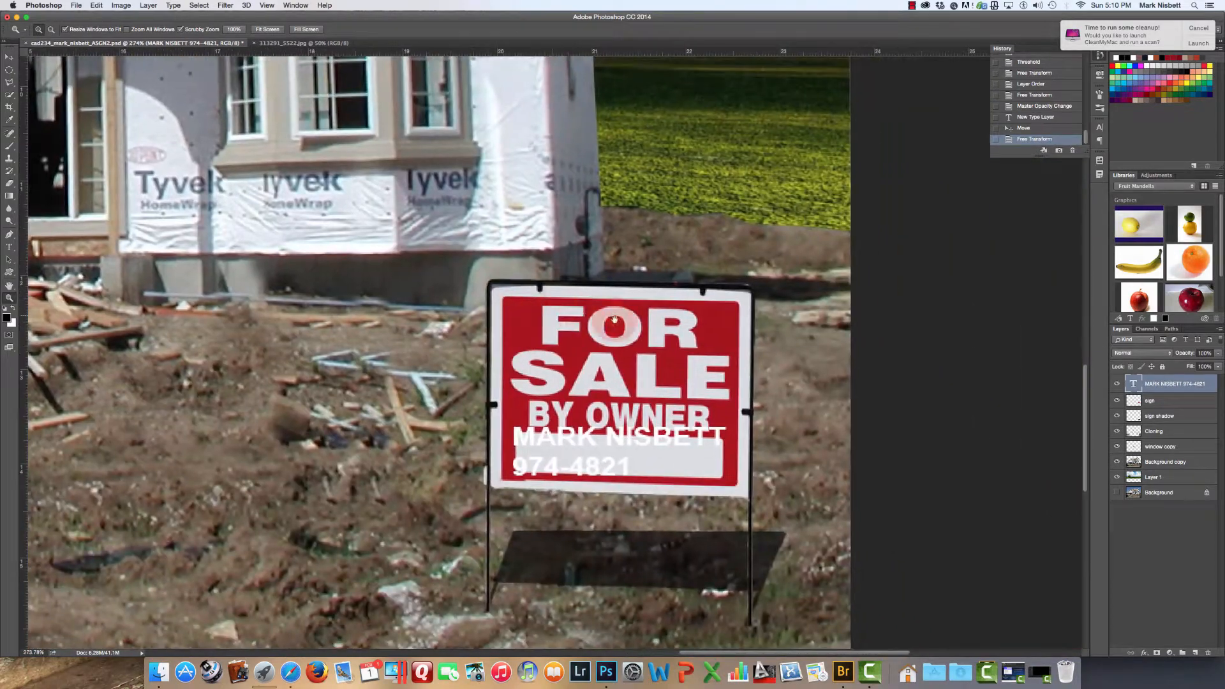
{"action": "double_click", "coordinate": [1134, 384]}
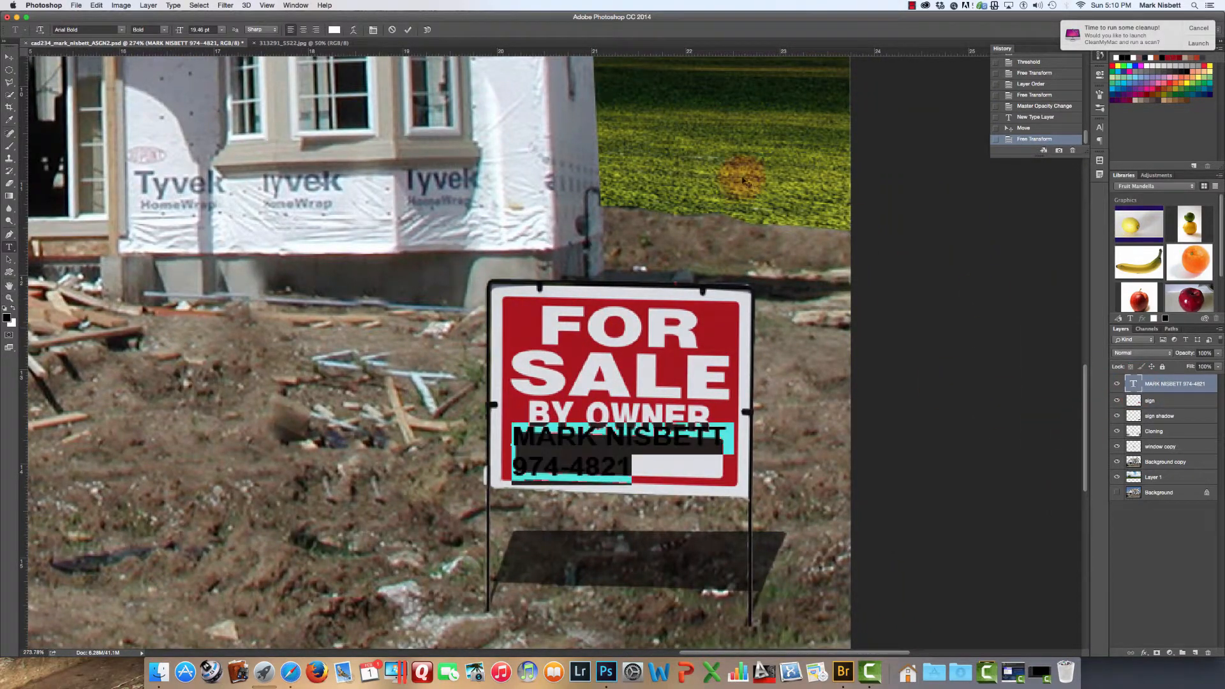
{"action": "left_click", "coordinate": [334, 30]}
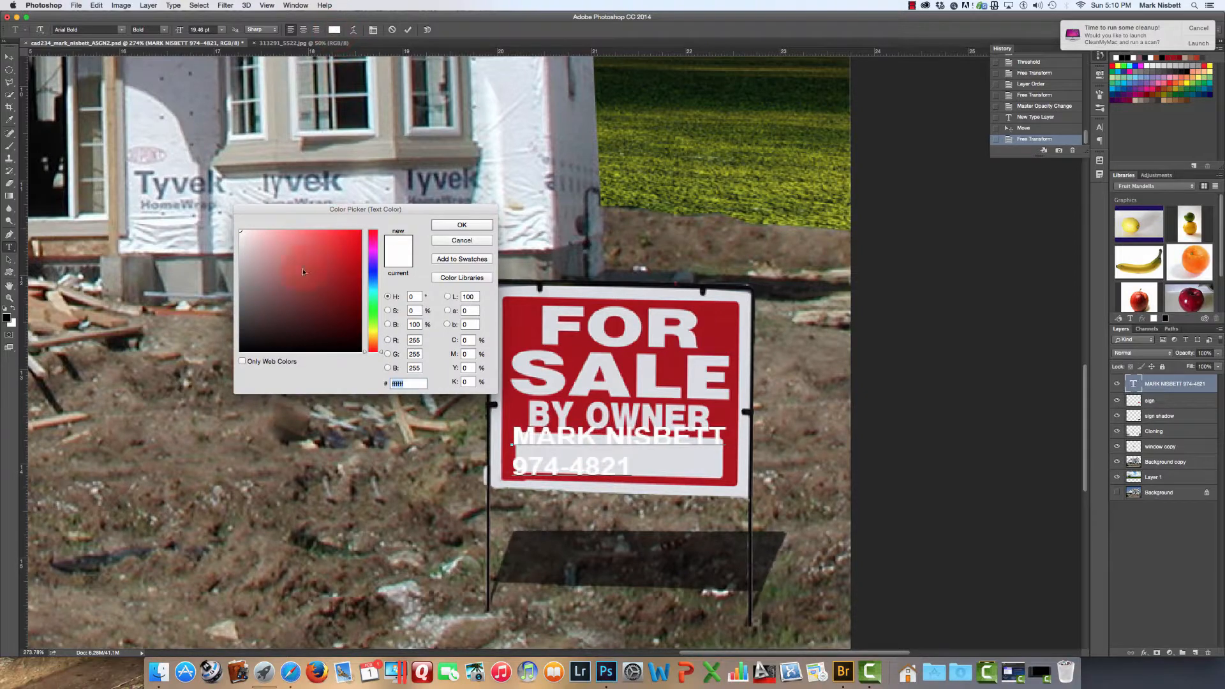
{"action": "left_click", "coordinate": [241, 349]}
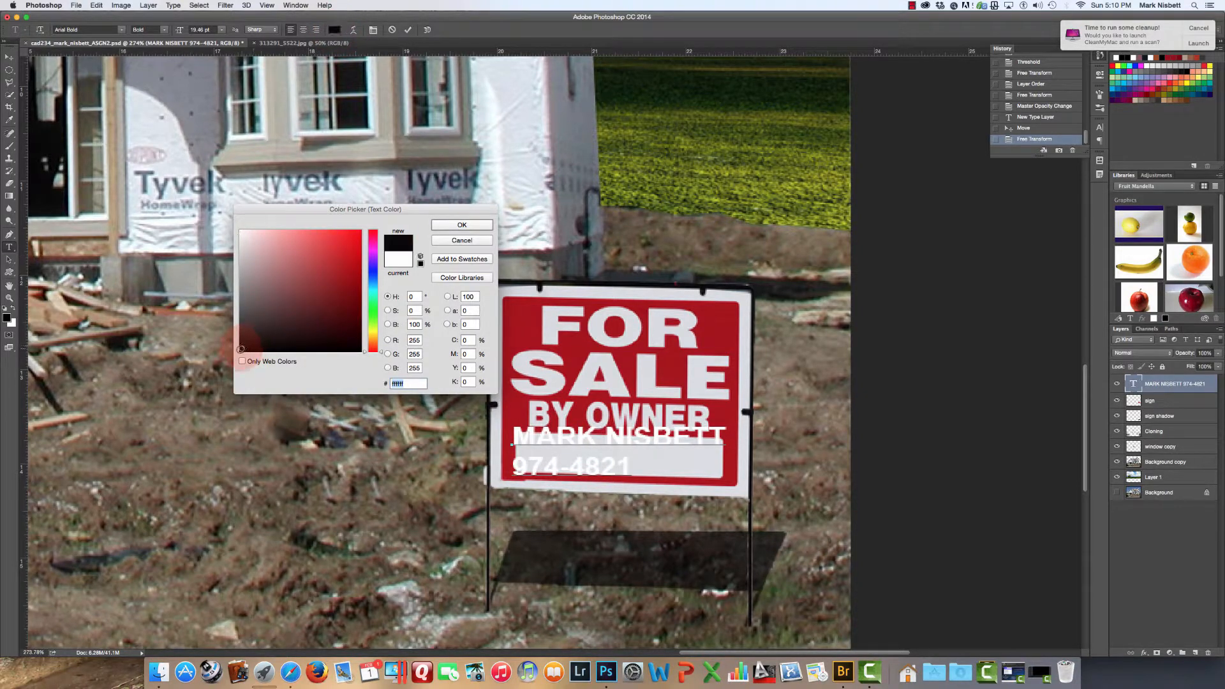
{"action": "left_click", "coordinate": [462, 224]}
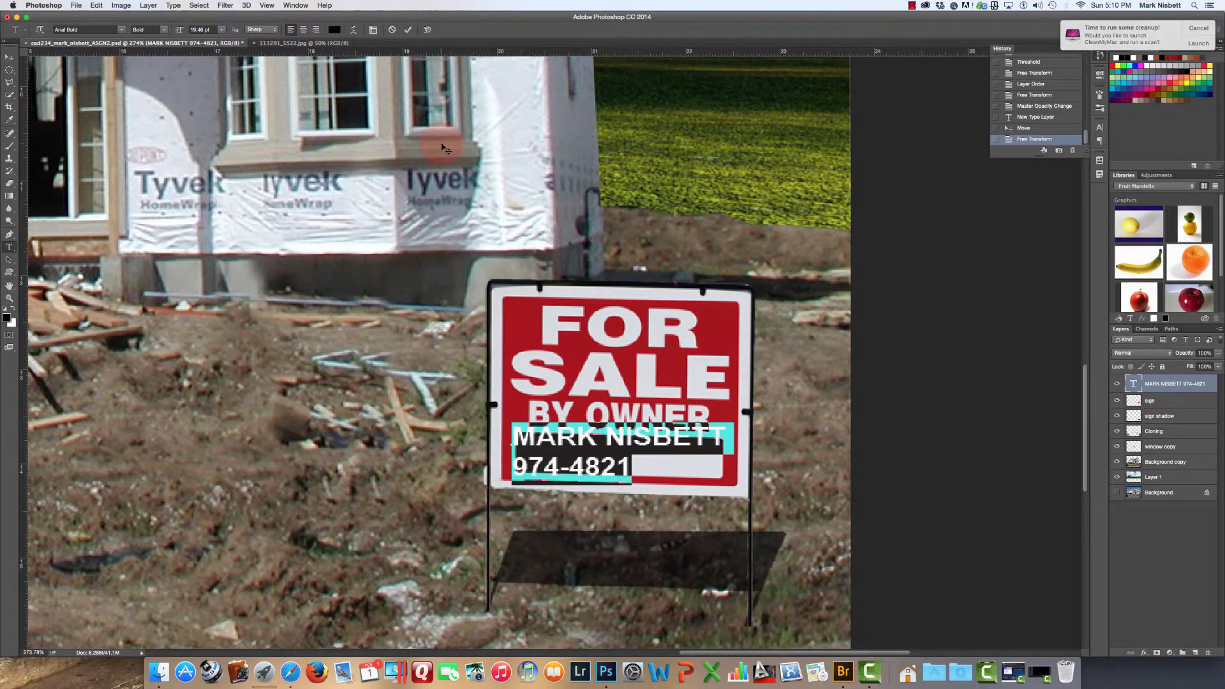
{"action": "left_click", "coordinate": [305, 30]}
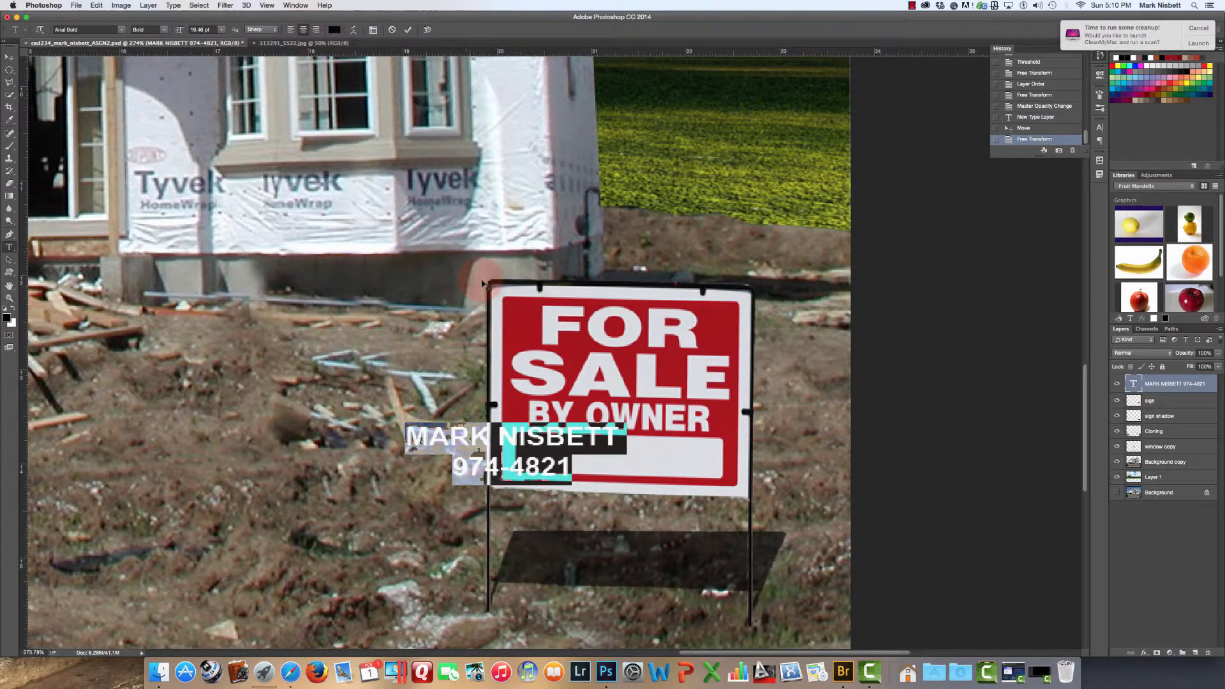
Step: Fit the contact text into the sign's blank white box, scaled to about 94% width and 77% height and rotated about 1°
{"action": "left_click", "coordinate": [9, 58]}
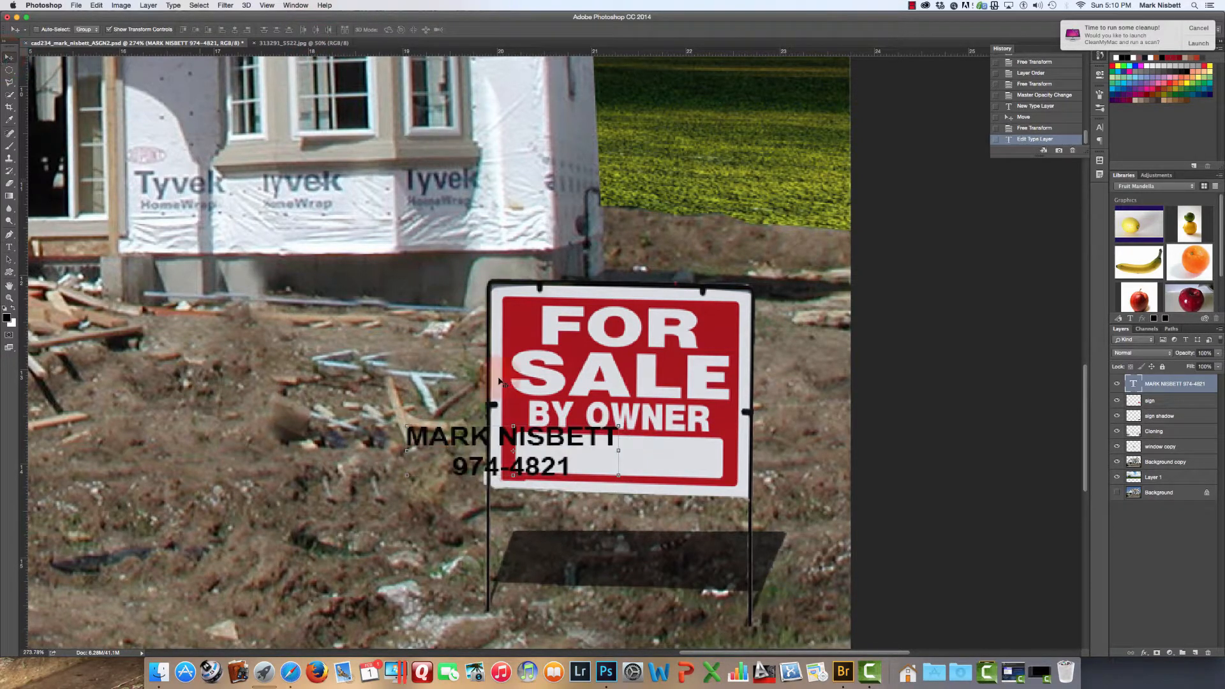
{"action": "left_click_drag", "start_coordinate": [563, 443], "coordinate": [660, 453]}
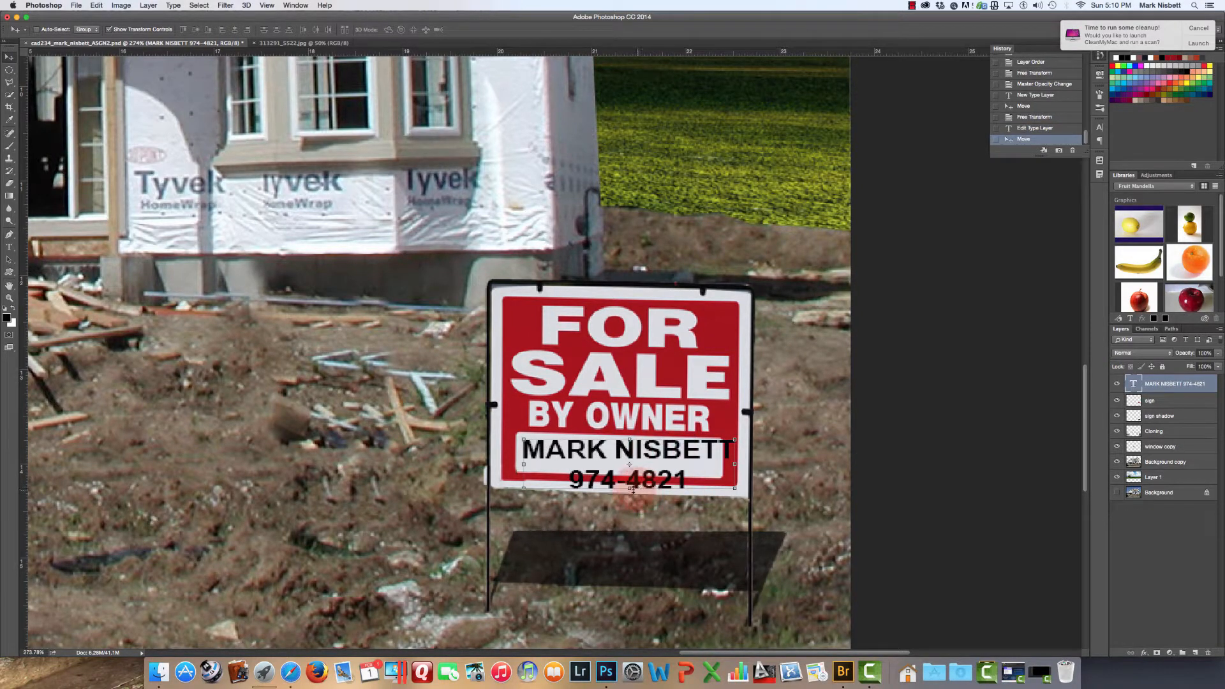
{"action": "left_click_drag", "start_coordinate": [631, 492], "coordinate": [625, 480]}
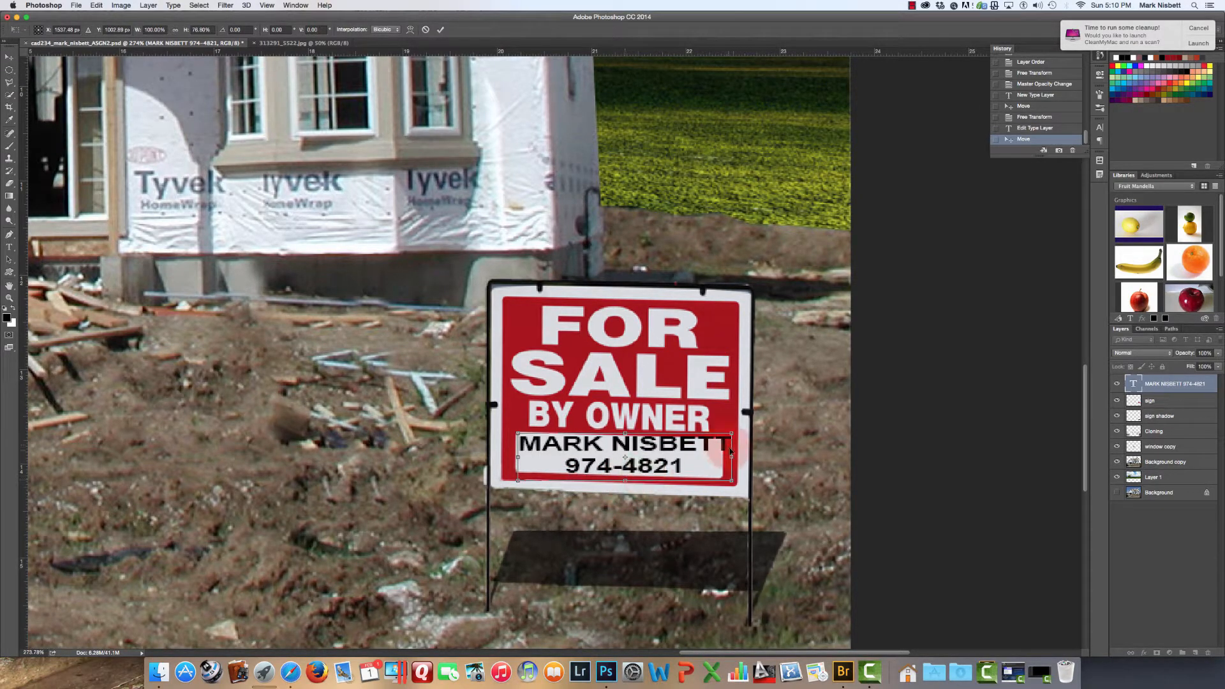
{"action": "left_click_drag", "start_coordinate": [732, 458], "coordinate": [716, 457]}
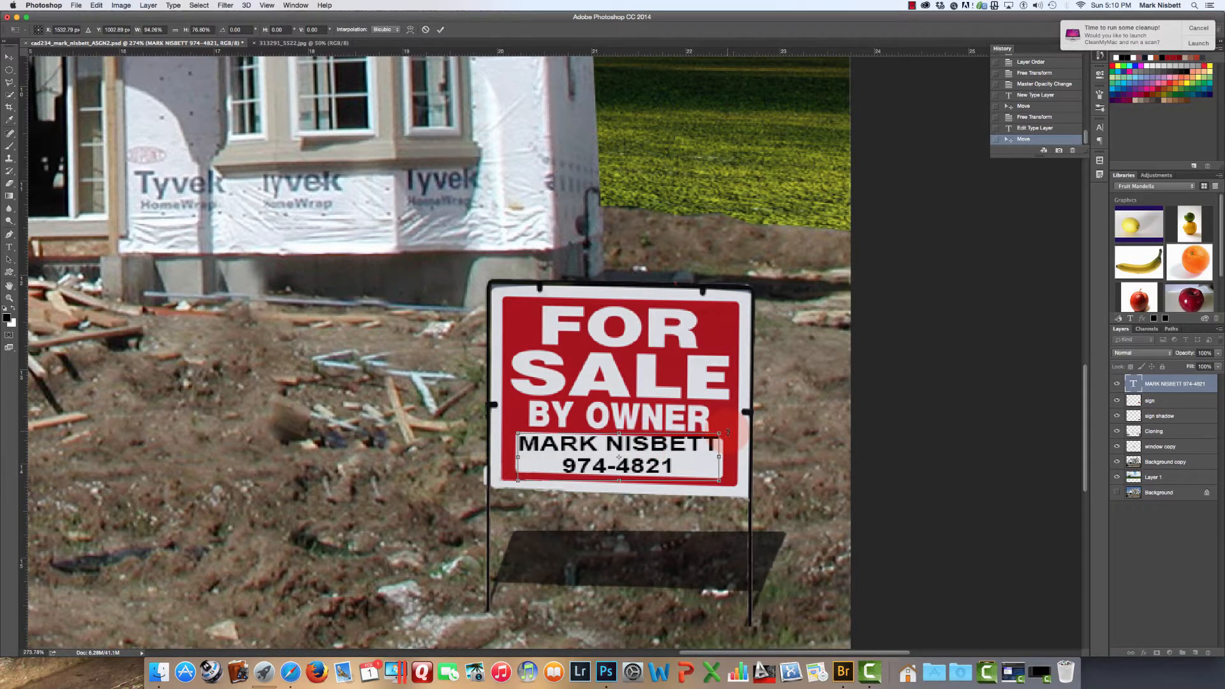
{"action": "left_click_drag", "start_coordinate": [728, 433], "coordinate": [728, 433]}
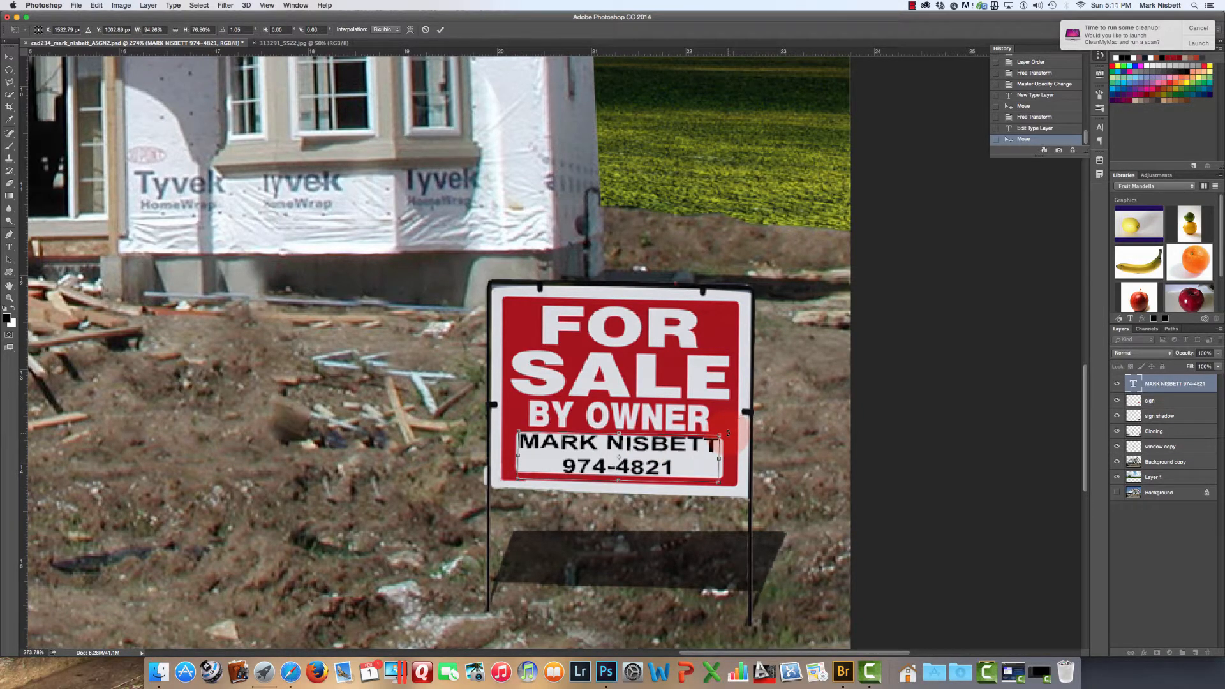
{"action": "left_click", "coordinate": [443, 32]}
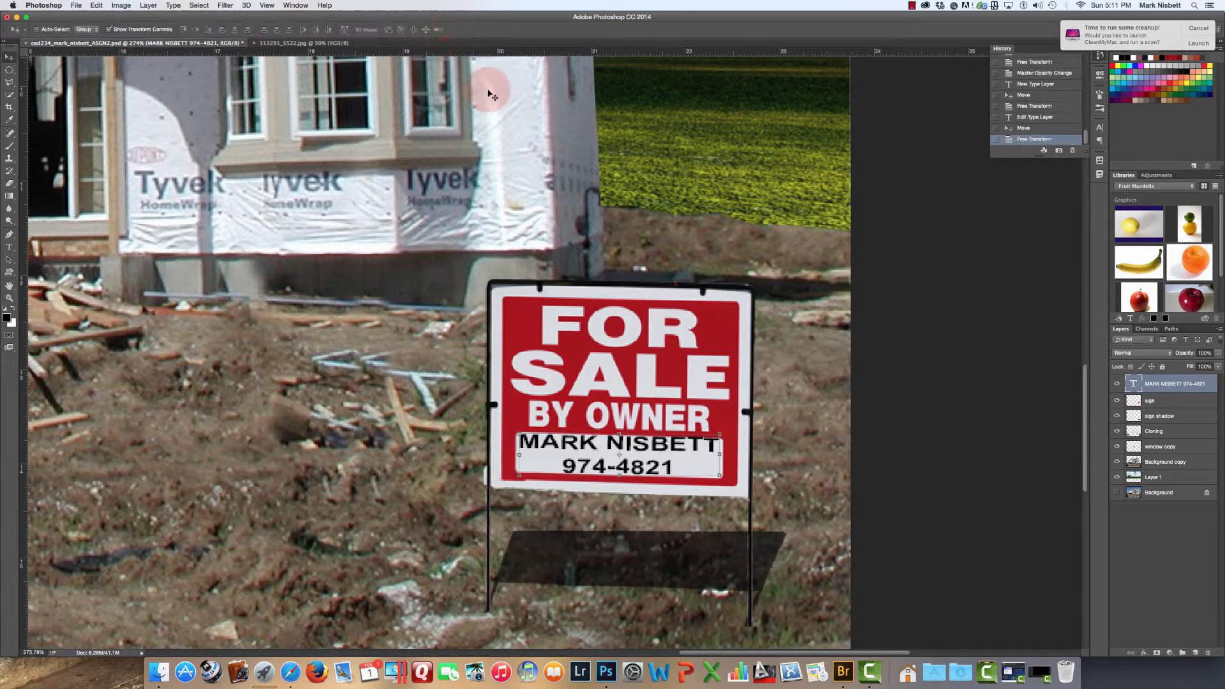
Step: Check the whole house composite at full view and save it to its existing layered PSD file
{"action": "left_click", "coordinate": [9, 298]}
{"action": "left_click", "coordinate": [268, 29]}
{"action": "left_click", "coordinate": [444, 139]}
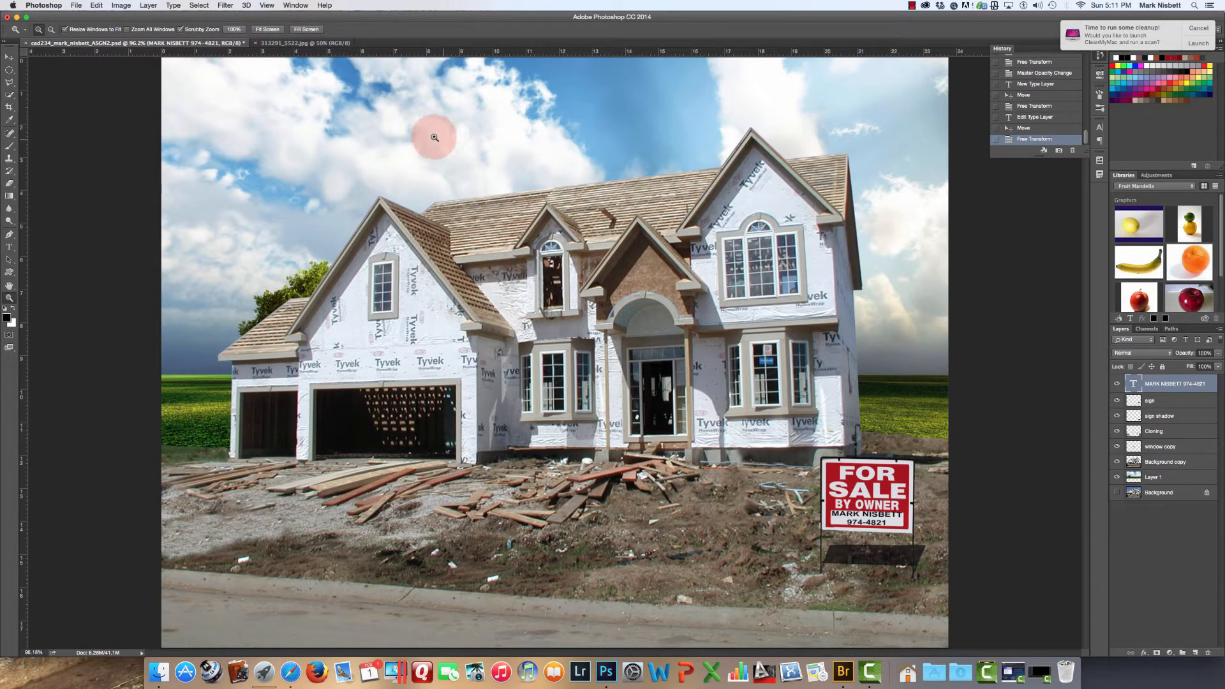
{"action": "left_click", "coordinate": [75, 6]}
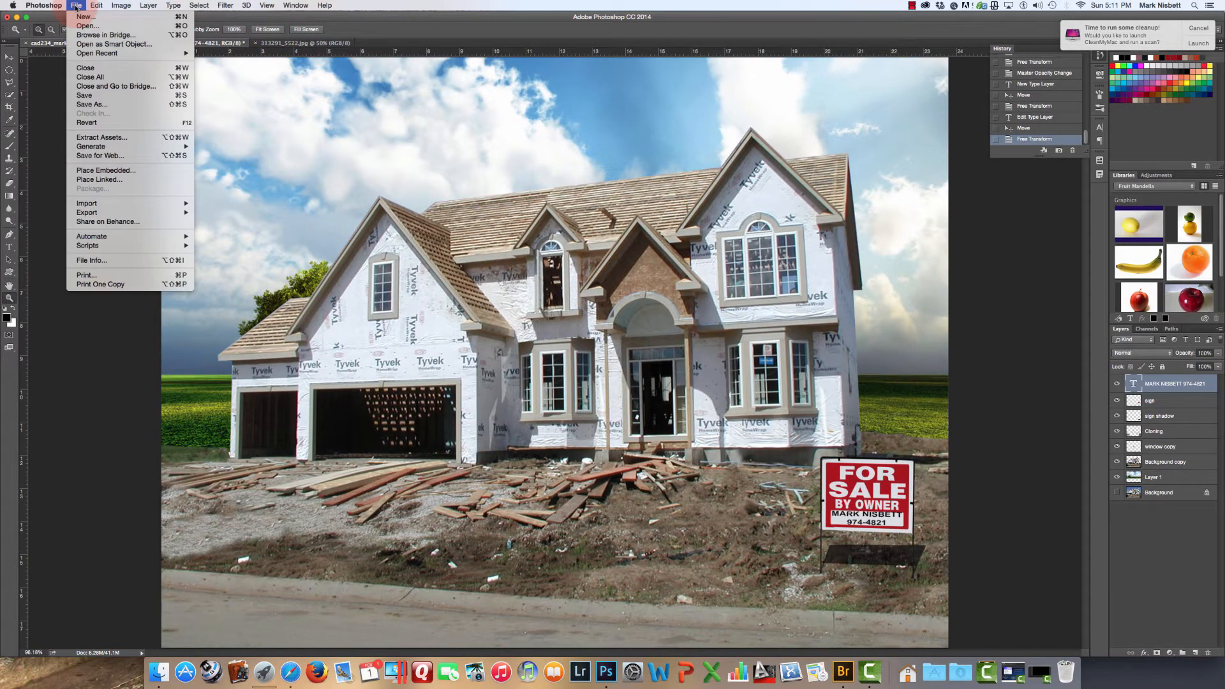
{"action": "left_click", "coordinate": [96, 95]}
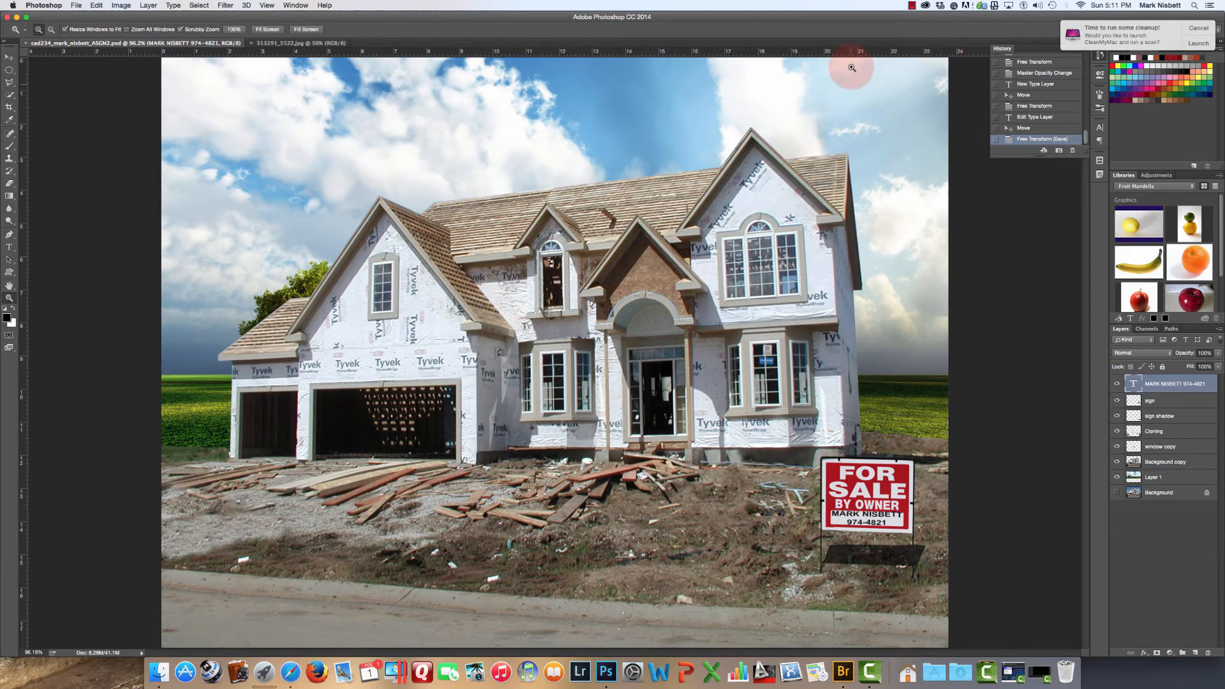
{"action": "left_click", "coordinate": [912, 6]}
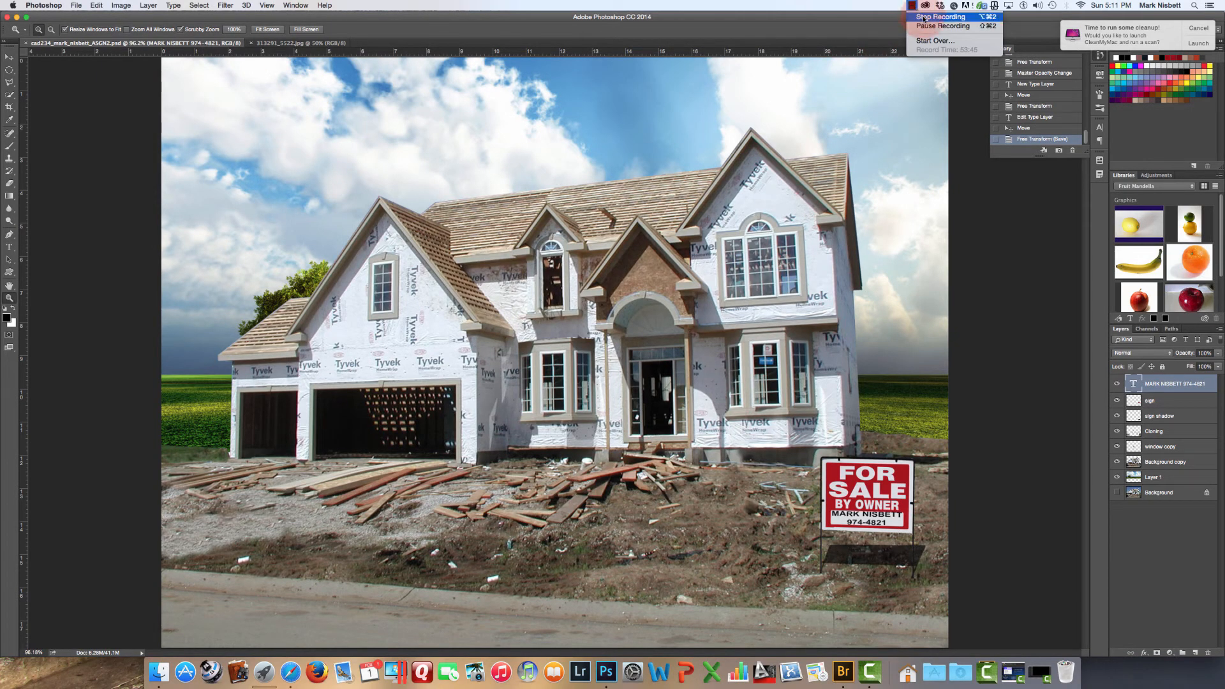